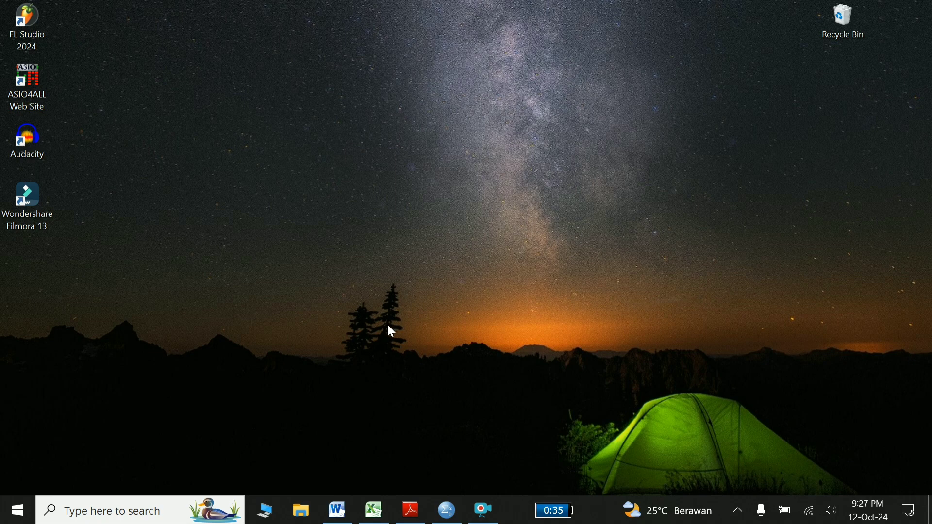
Step: Bring up the questionnaire workbook and select the X1 item scores from C4 downward
left_click(373, 509)
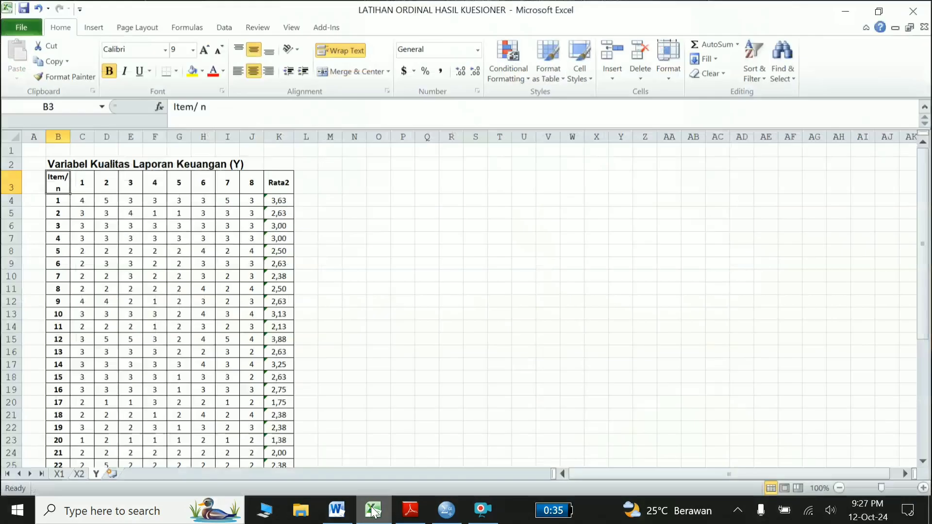
left_click(60, 474)
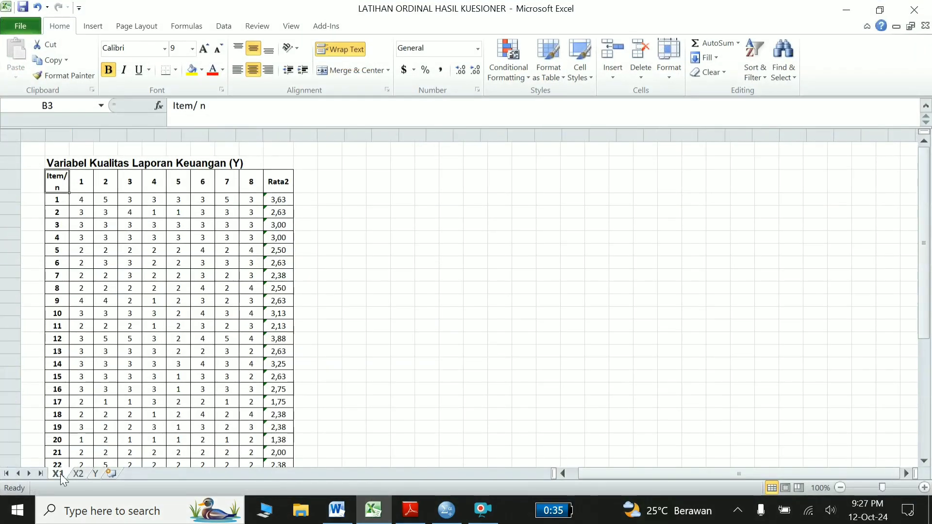
left_click(52, 257)
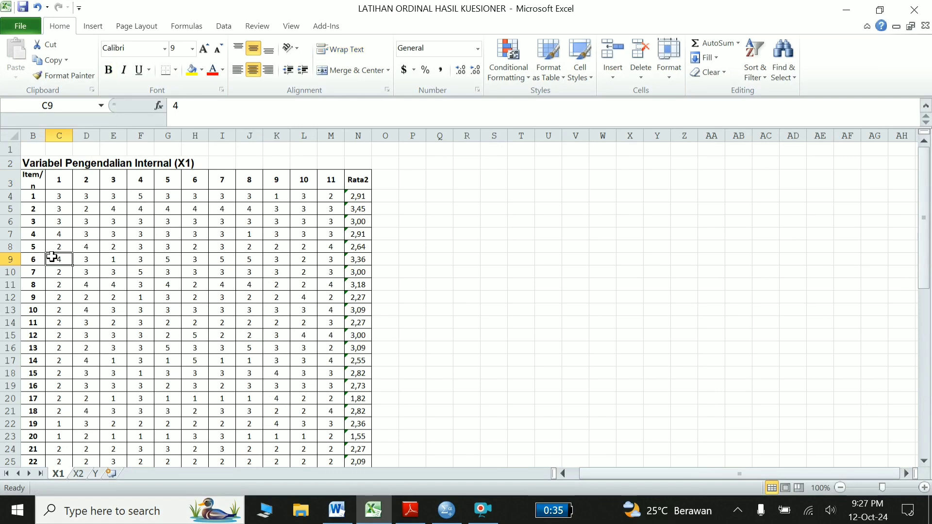
key("Left")
key("Left")
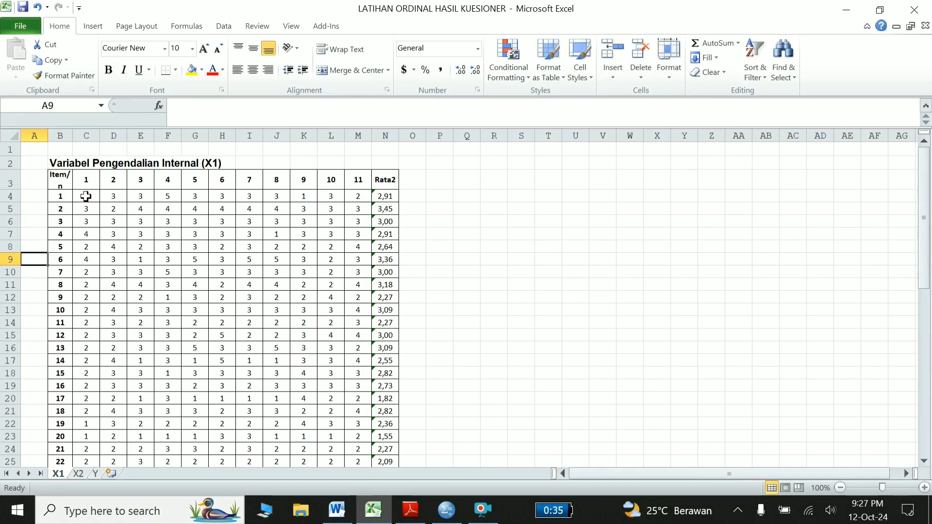
mouse_move(94, 196)
left_mouse_down()
mouse_move(245, 485)
mouse_move(360, 435)
left_mouse_up()
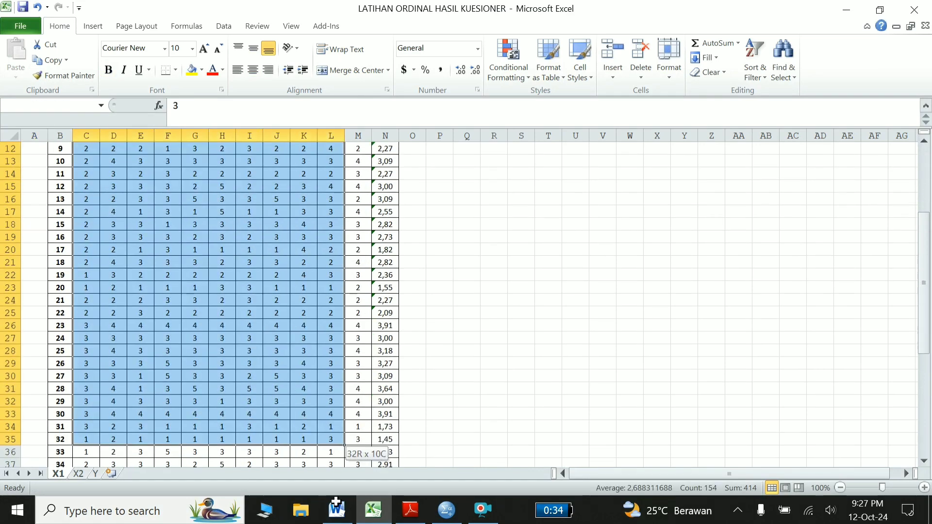
Step: Reduce the selection to cell C4 and show the X2 Sistem Informasi Akuntansi score table
scroll(267, 289, "up", 2)
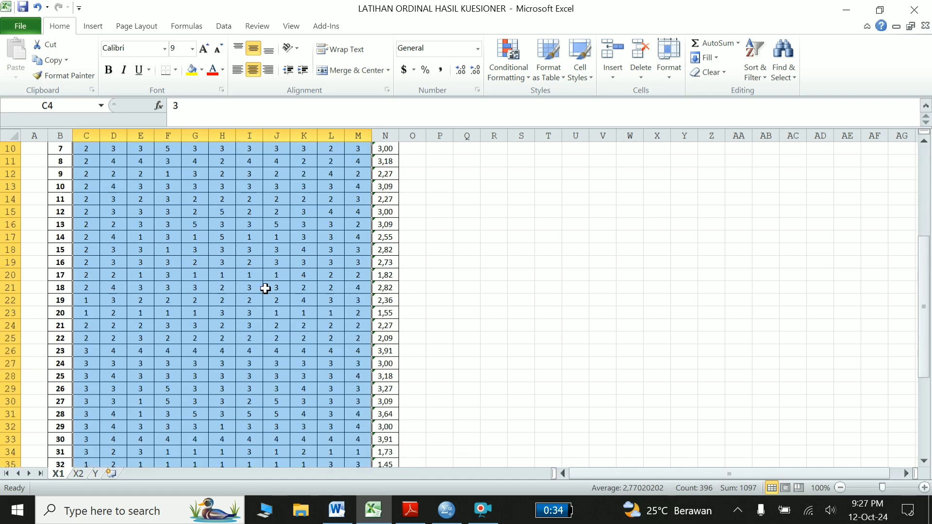
scroll(267, 289, "up", 3)
left_click(89, 196)
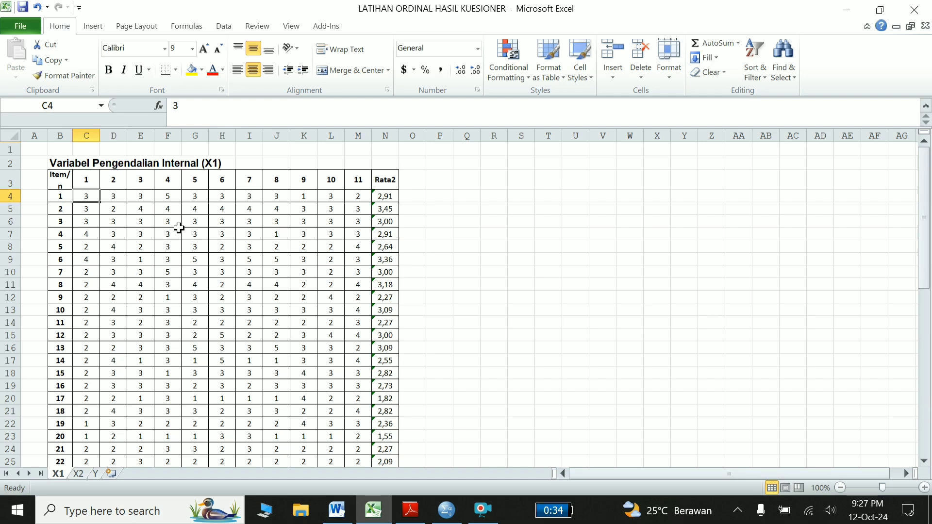
left_click(78, 474)
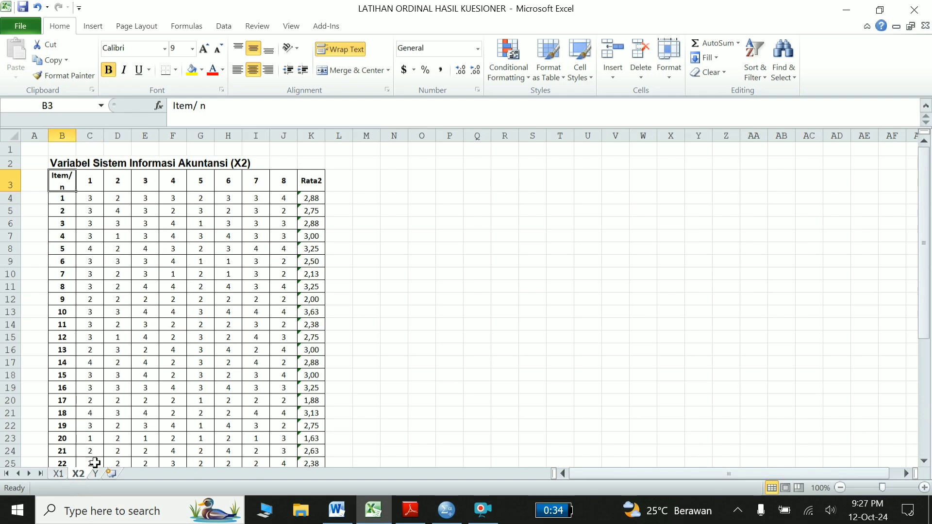
Step: Compare the Y, X1 and X2 sheets, ending on the X1 Pengendalian Internal table
left_click(96, 473)
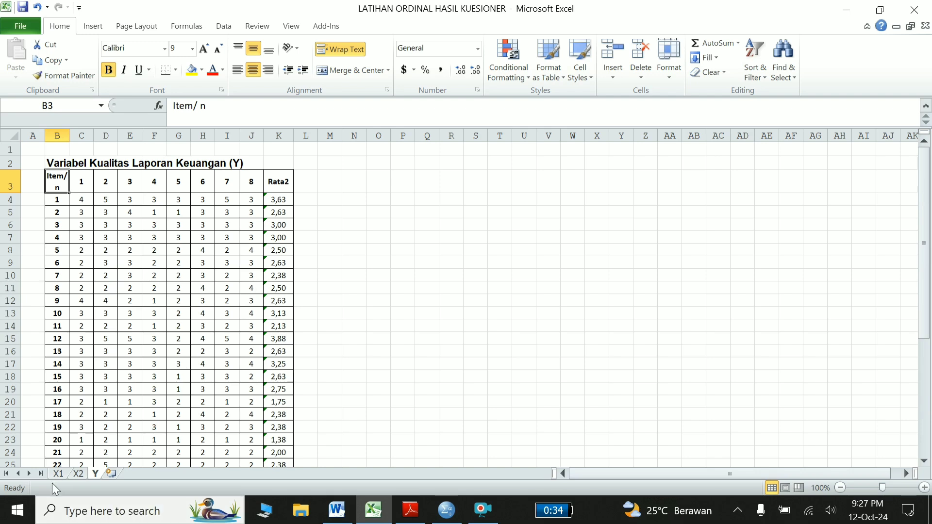
left_click(59, 474)
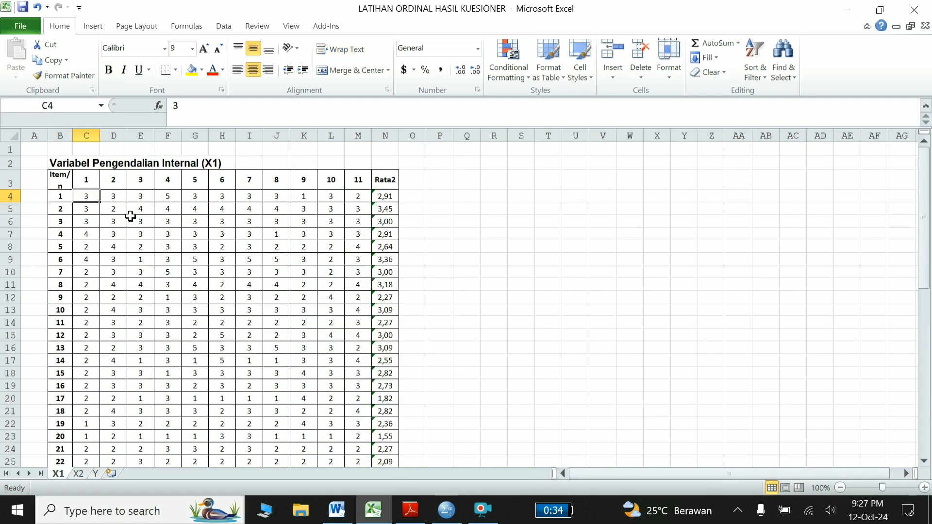
left_click(78, 474)
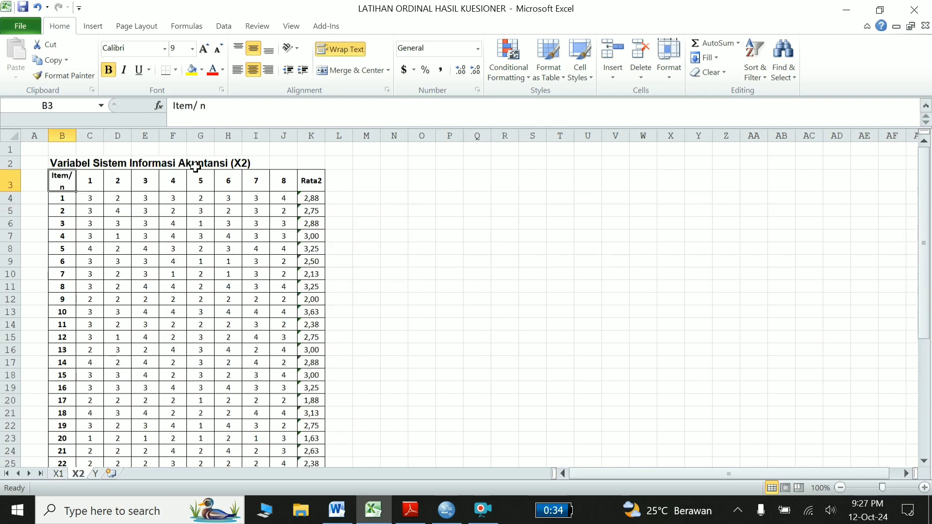
left_click(95, 474)
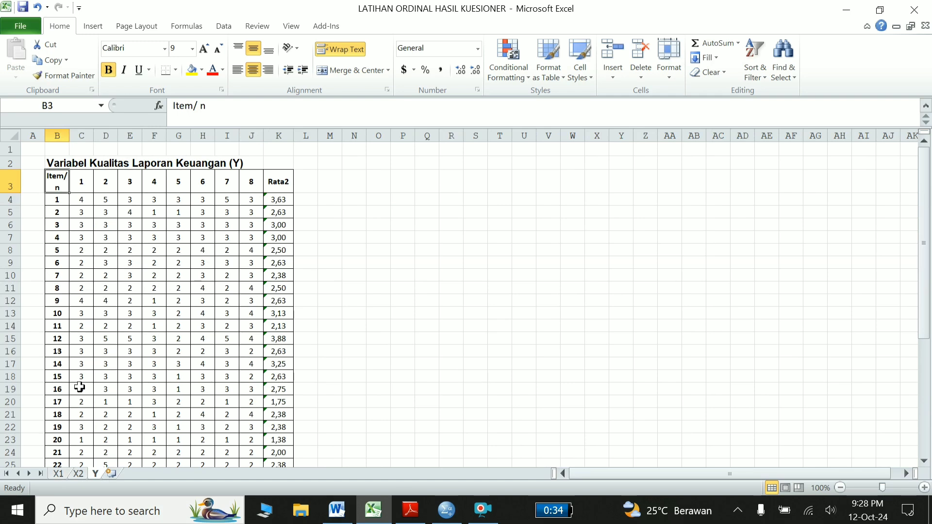
left_click(58, 474)
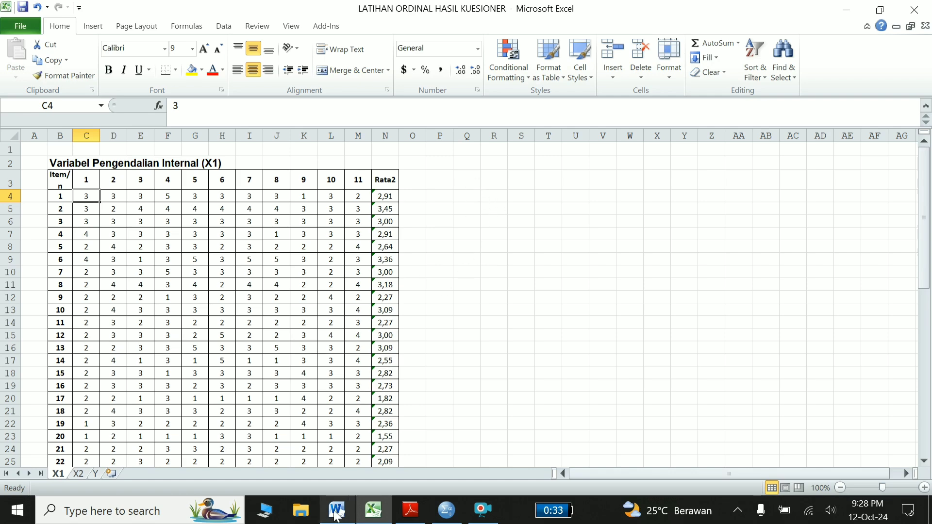
Step: Bring the METLIT module forward and scroll to the Cronbach Alpha formula on page 19
left_click(337, 517)
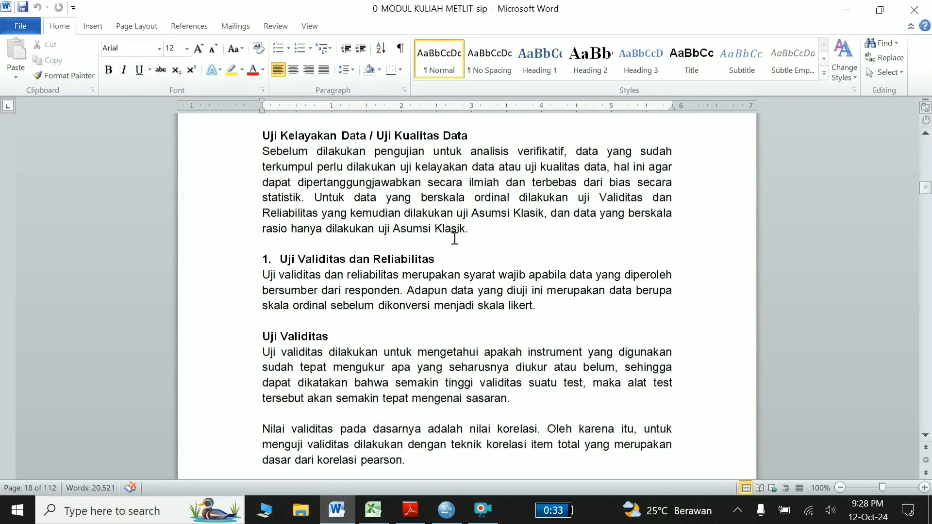
scroll(454, 238, "up", 1)
scroll(454, 238, "down", 1)
scroll(454, 238, "down", 1)
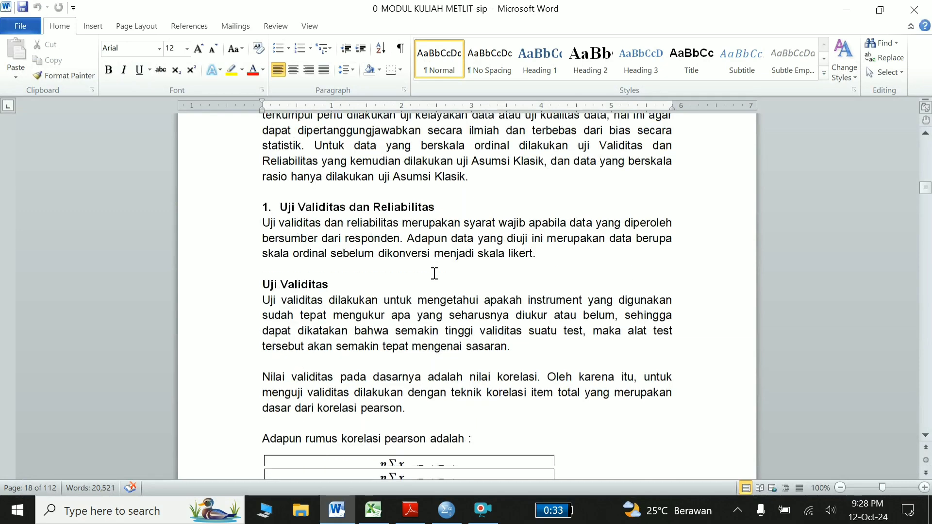
scroll(434, 272, "down", 2)
scroll(356, 282, "down", 3)
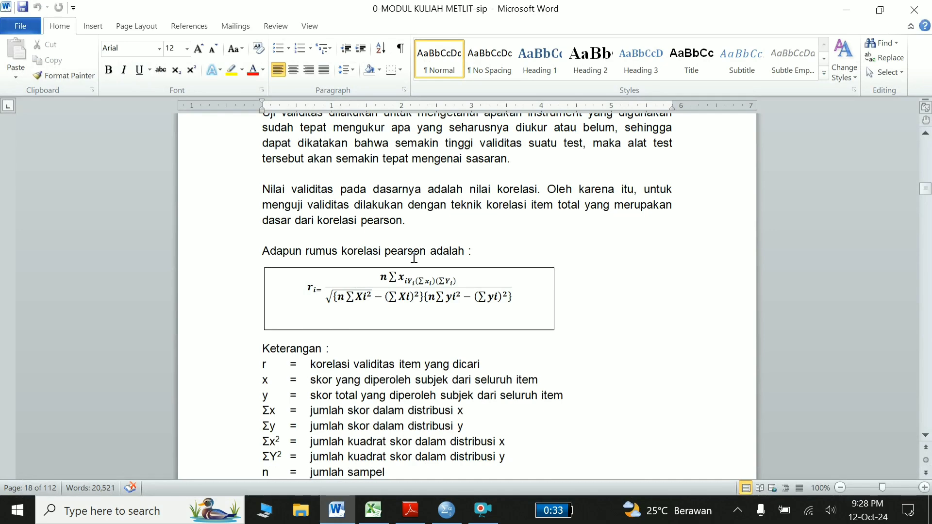
scroll(413, 257, "down", 3)
scroll(413, 257, "down", 5)
scroll(413, 257, "down", 6)
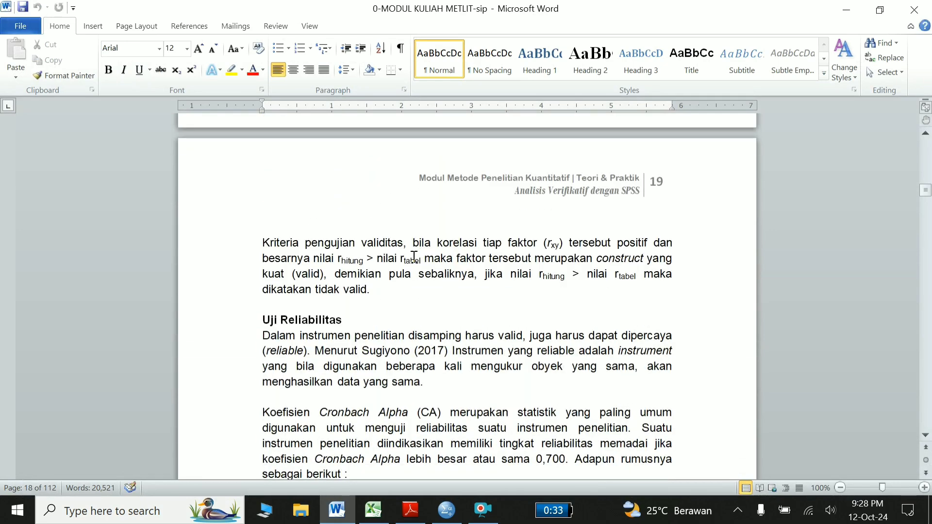
scroll(414, 257, "down", 2)
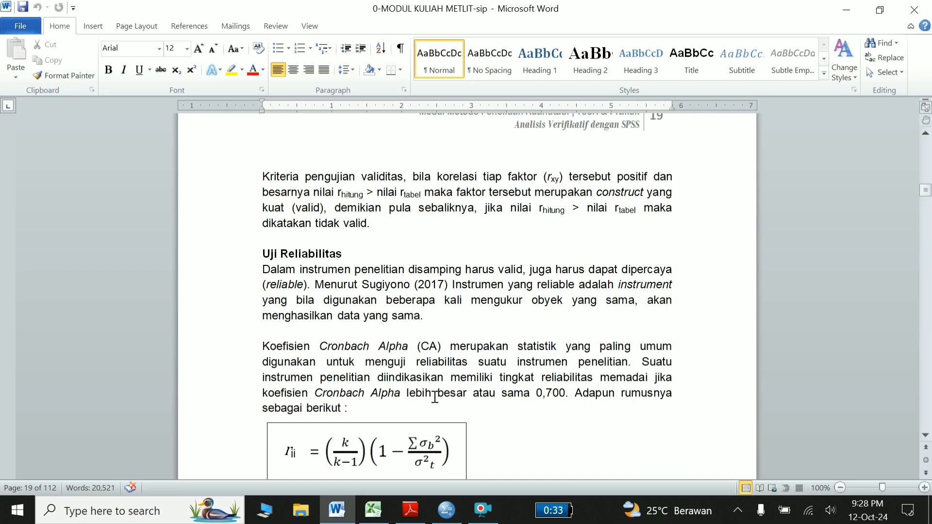
Step: Bring the empty Untitled1 SPSS Data Editor to the front
left_click(446, 510)
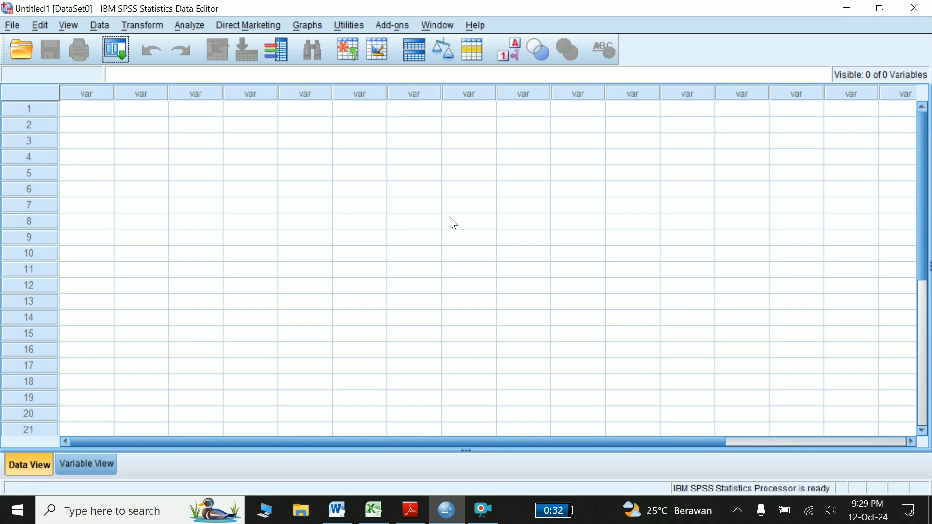
Step: Return to the Word module and scroll to '1. Uji Validitas dan Reliabilitas' on page 18
left_click(849, 8)
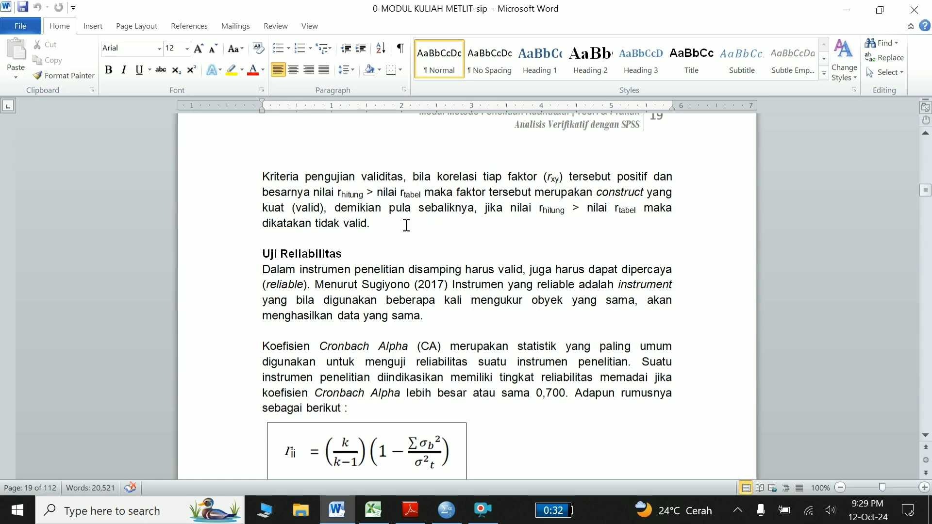
scroll(406, 225, "down", 3)
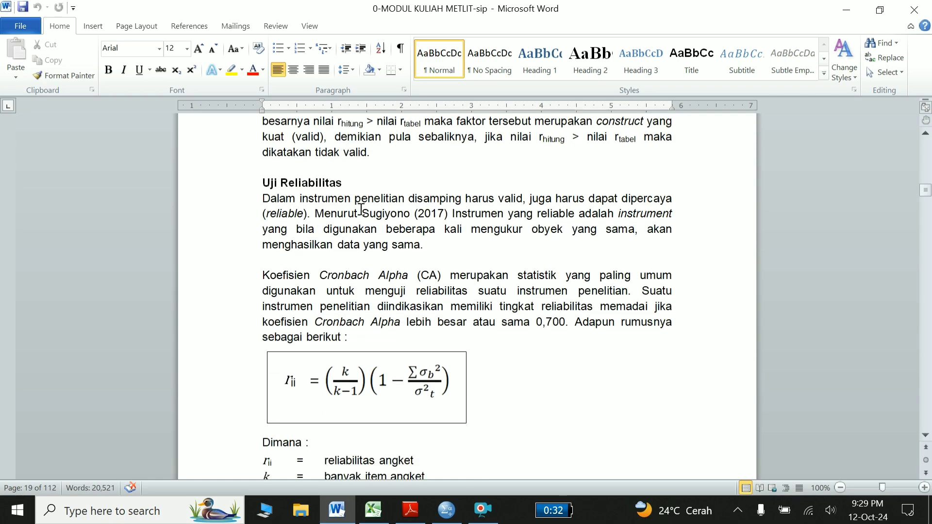
scroll(361, 209, "down", 2)
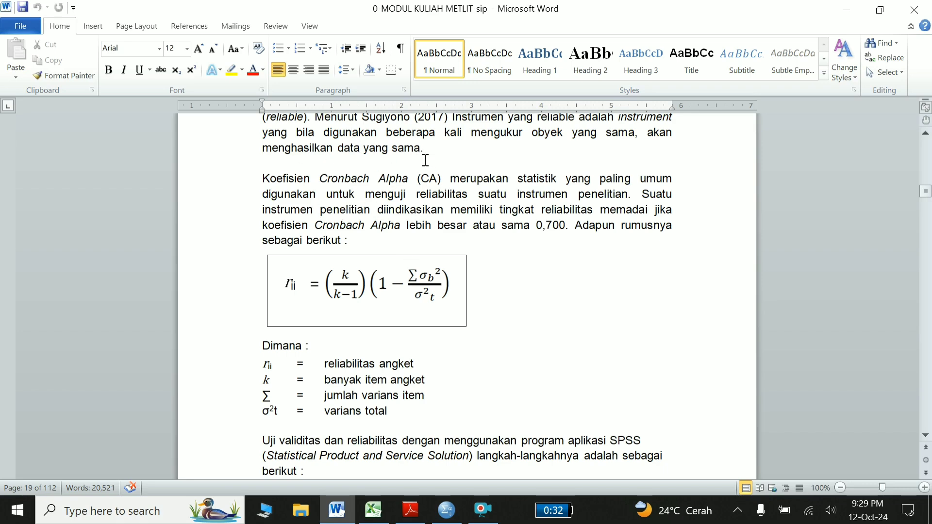
scroll(432, 303, "down", 3)
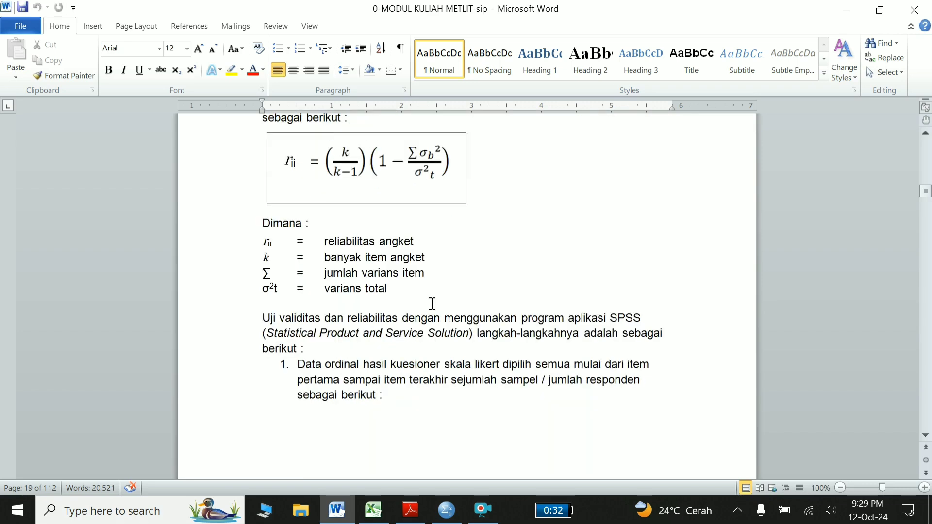
scroll(432, 303, "down", 2)
scroll(432, 303, "down", 4)
scroll(432, 303, "down", 3)
scroll(432, 303, "up", 5)
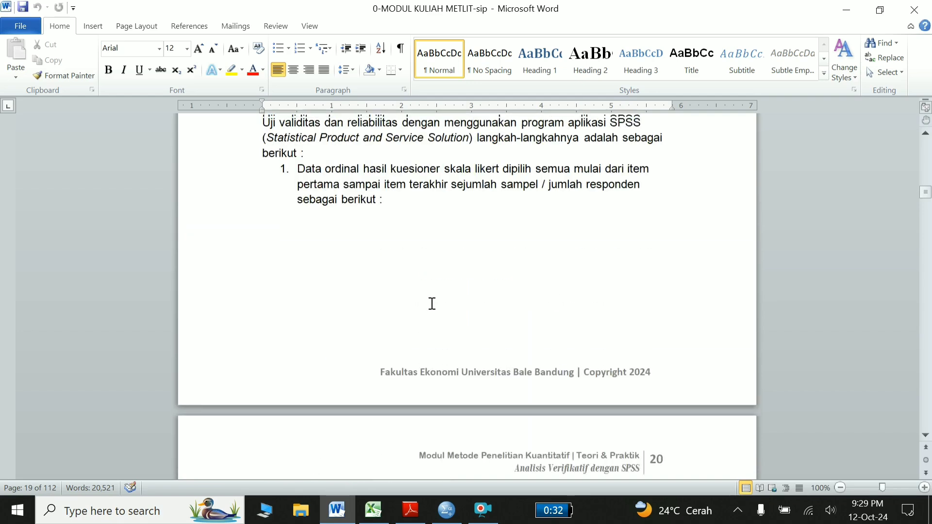
scroll(432, 304, "up", 2)
scroll(432, 303, "up", 2)
scroll(432, 303, "up", 3)
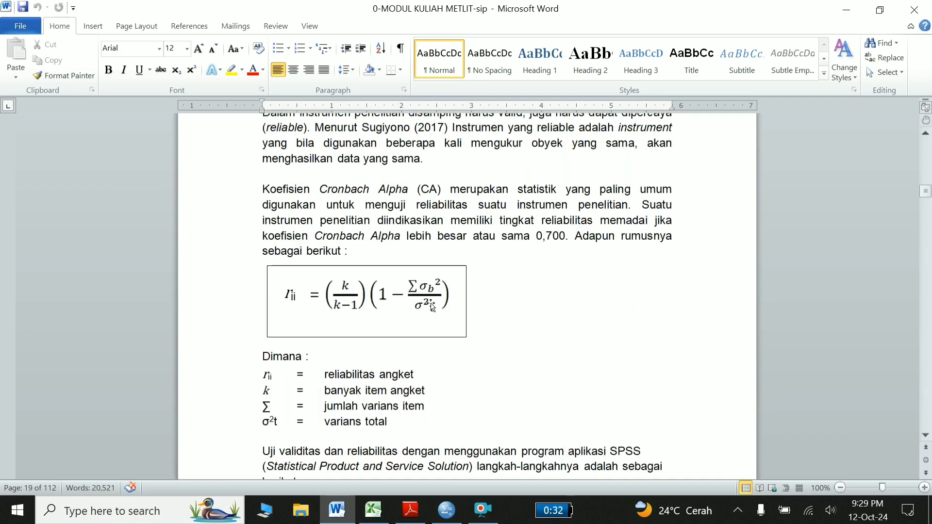
scroll(432, 307, "up", 1)
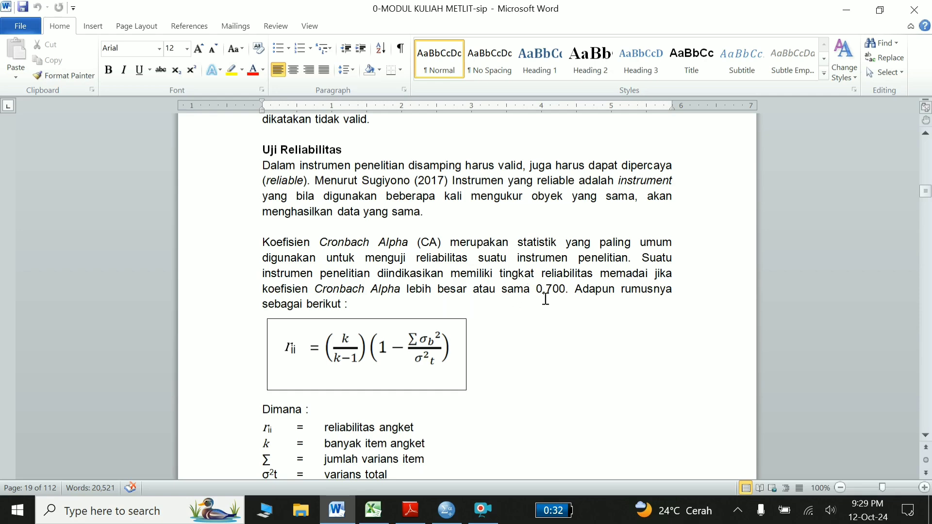
scroll(546, 299, "down", 4)
scroll(545, 299, "up", 2)
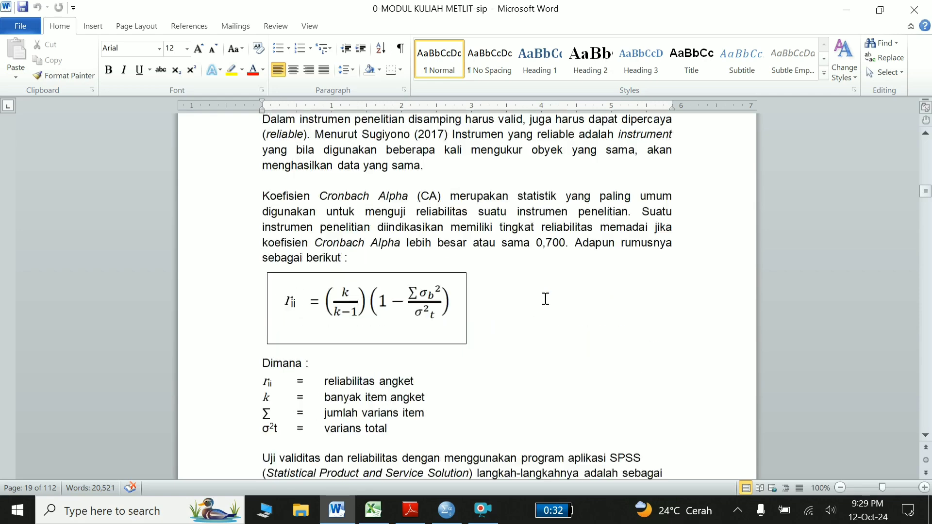
scroll(545, 298, "up", 5)
scroll(545, 299, "up", 1)
scroll(545, 299, "up", 5)
scroll(546, 299, "up", 3)
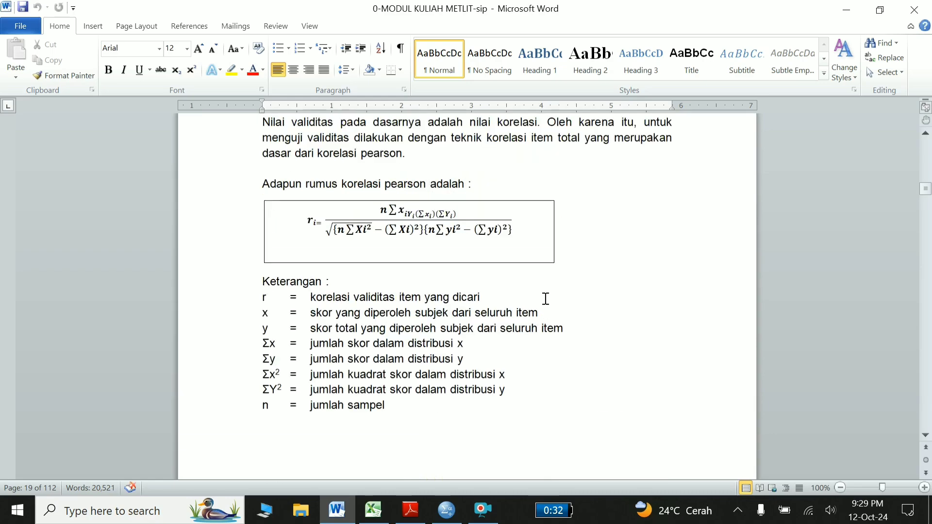
scroll(546, 299, "up", 4)
scroll(546, 299, "up", 2)
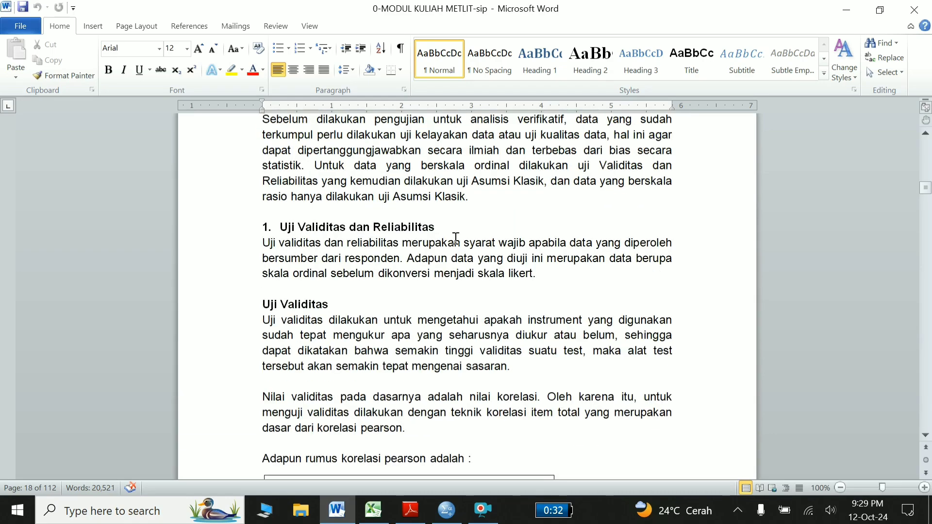
scroll(421, 334, "down", 10)
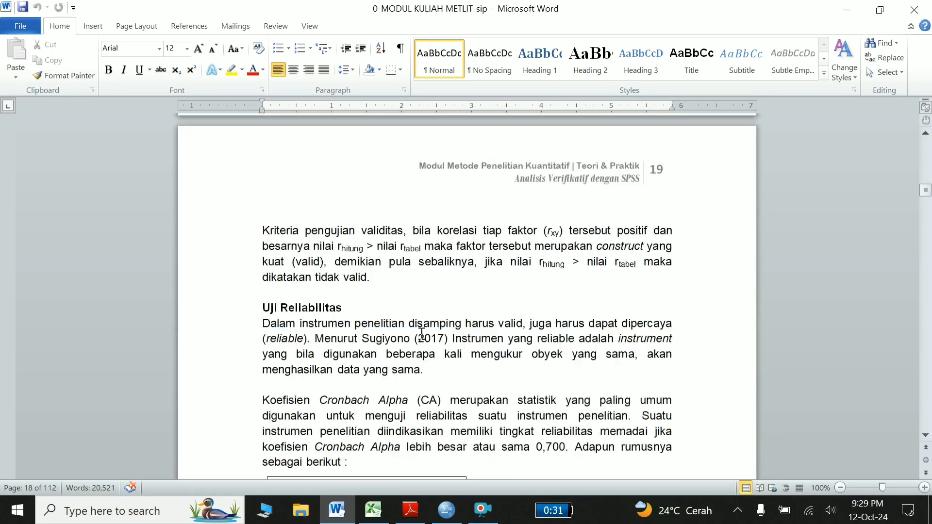
scroll(421, 334, "down", 9)
scroll(422, 334, "down", 8)
scroll(421, 334, "down", 8)
scroll(421, 334, "down", 9)
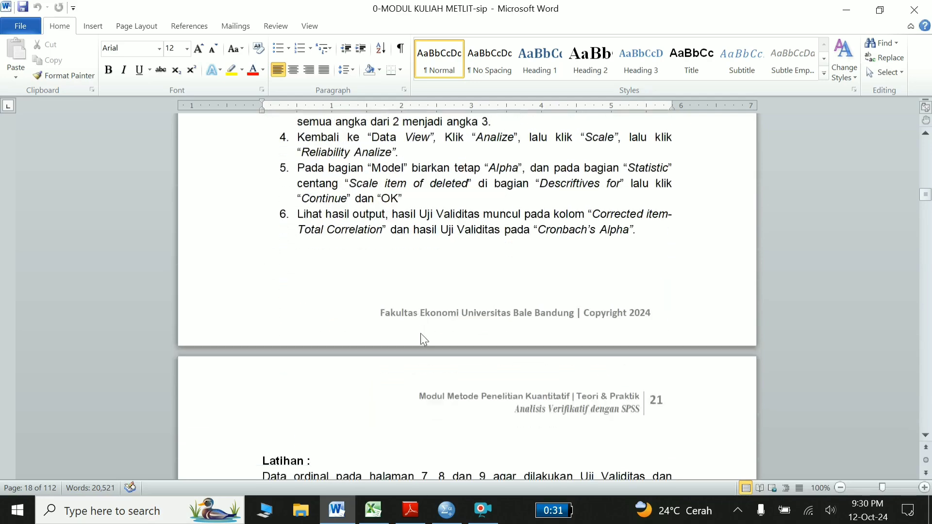
scroll(421, 334, "down", 8)
scroll(421, 334, "down", 3)
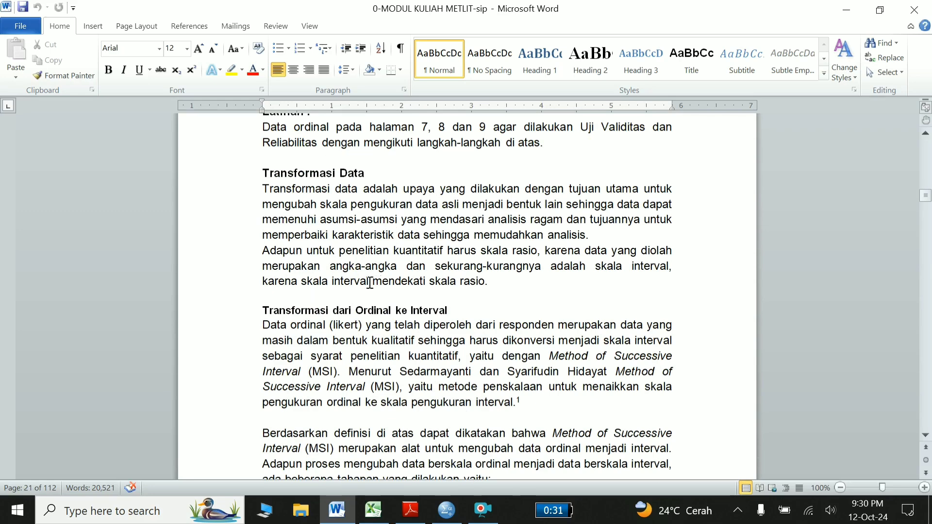
scroll(379, 290, "down", 1)
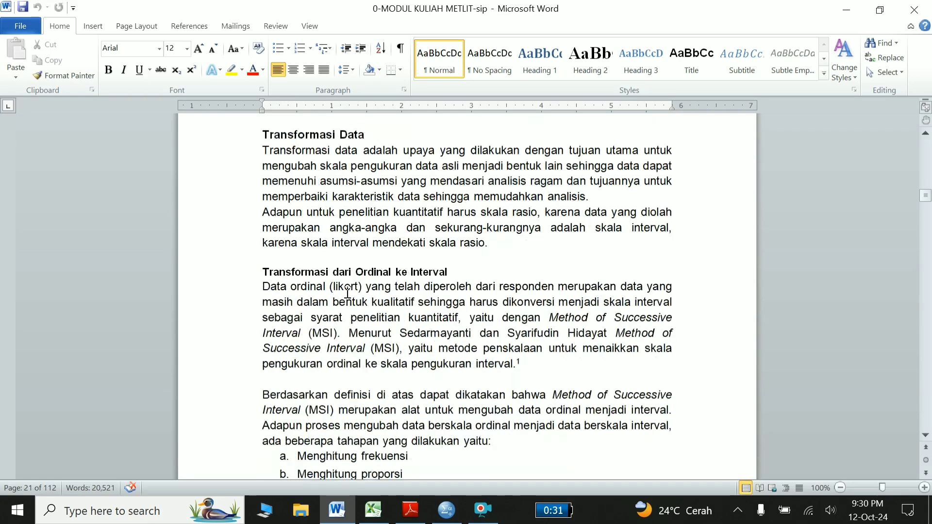
scroll(425, 319, "down", 3)
scroll(425, 321, "down", 3)
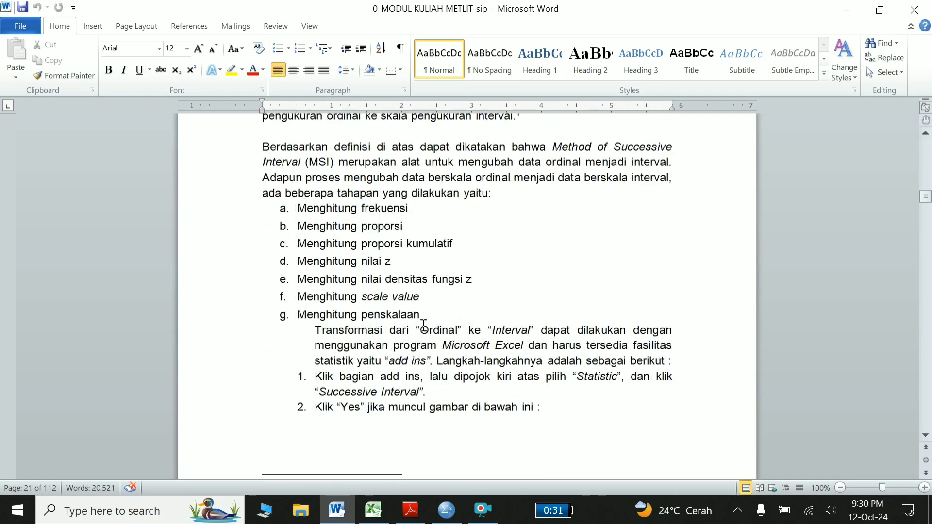
scroll(424, 323, "down", 3)
scroll(422, 325, "down", 2)
scroll(422, 324, "down", 1)
scroll(422, 326, "down", 2)
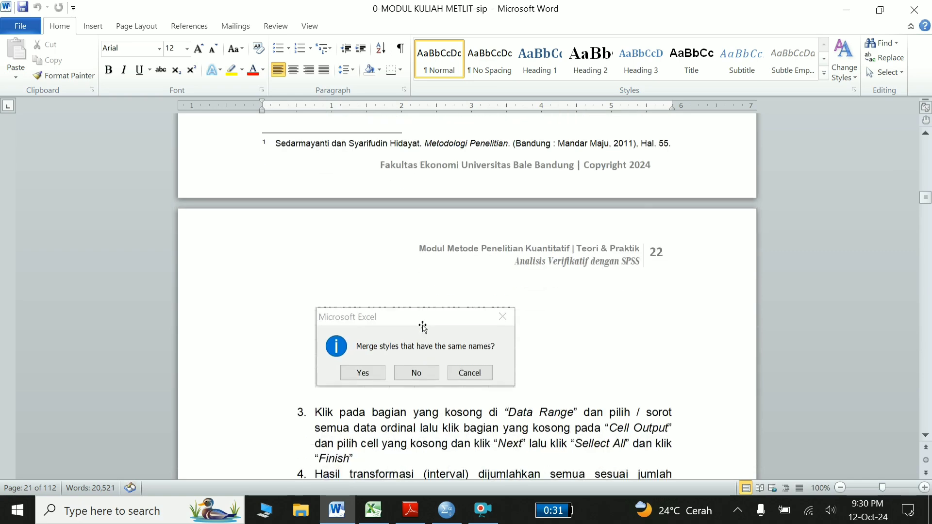
scroll(422, 326, "down", 1)
scroll(423, 325, "down", 2)
scroll(423, 325, "down", 1)
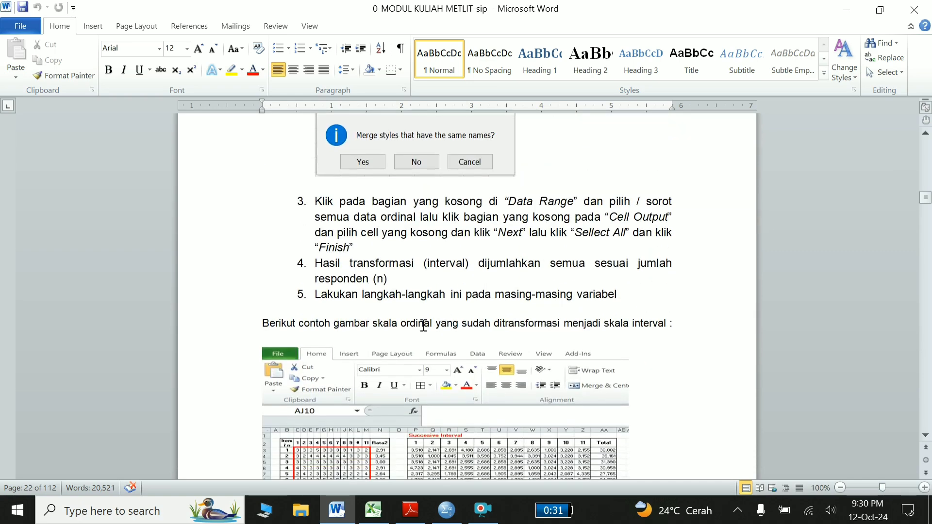
scroll(424, 325, "down", 2)
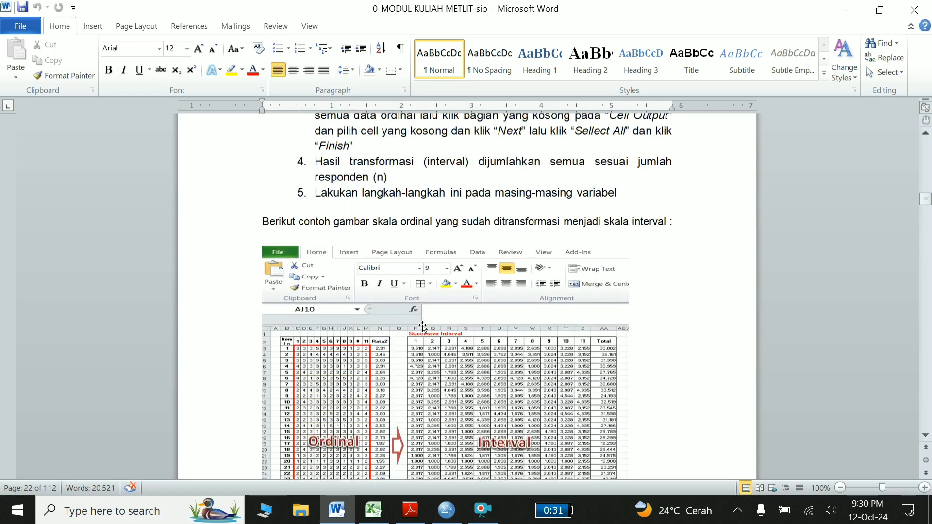
scroll(424, 327, "down", 2)
scroll(424, 325, "down", 5)
scroll(424, 326, "down", 1)
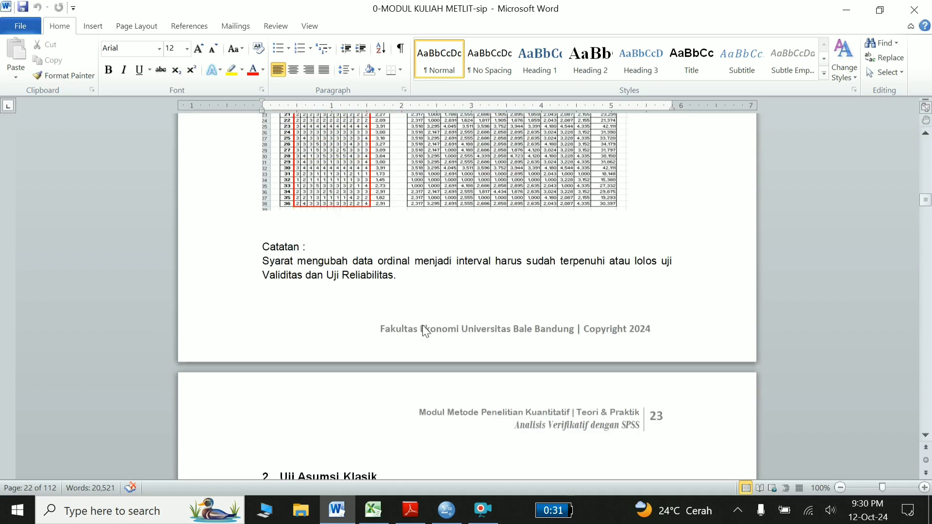
scroll(424, 325, "down", 6)
scroll(424, 325, "down", 1)
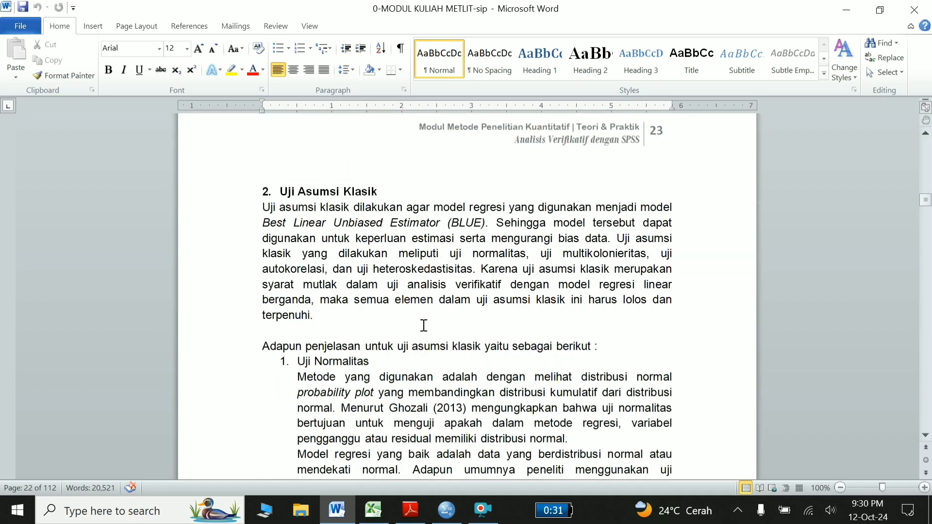
left_click(217, 197)
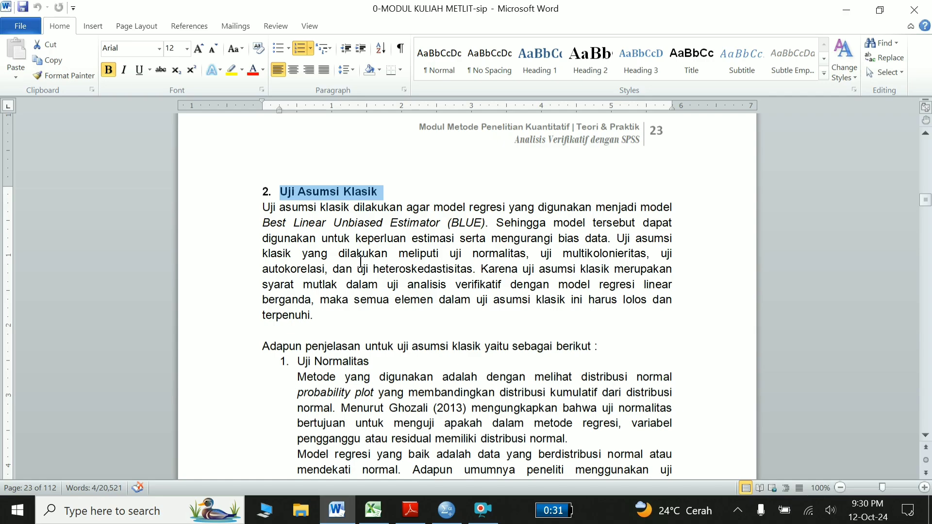
scroll(360, 262, "up", 2)
scroll(360, 262, "up", 10)
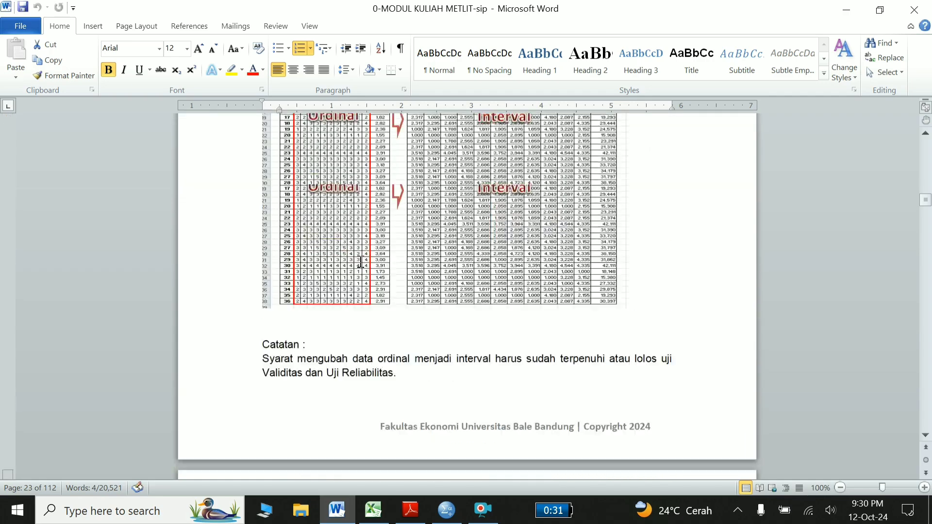
scroll(361, 262, "up", 10)
scroll(361, 262, "up", 10)
scroll(360, 262, "up", 10)
scroll(361, 262, "up", 10)
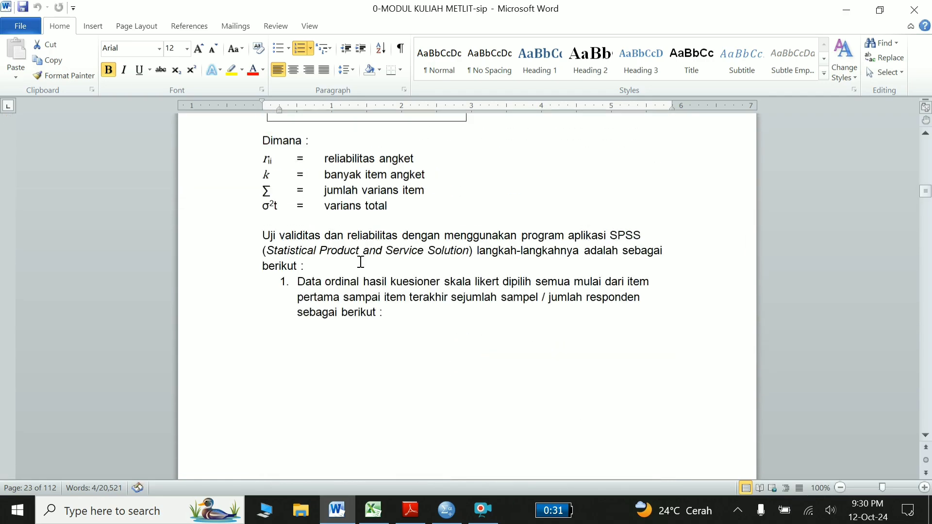
scroll(361, 262, "up", 10)
scroll(361, 262, "up", 10)
scroll(361, 262, "up", 15)
scroll(360, 262, "down", 10)
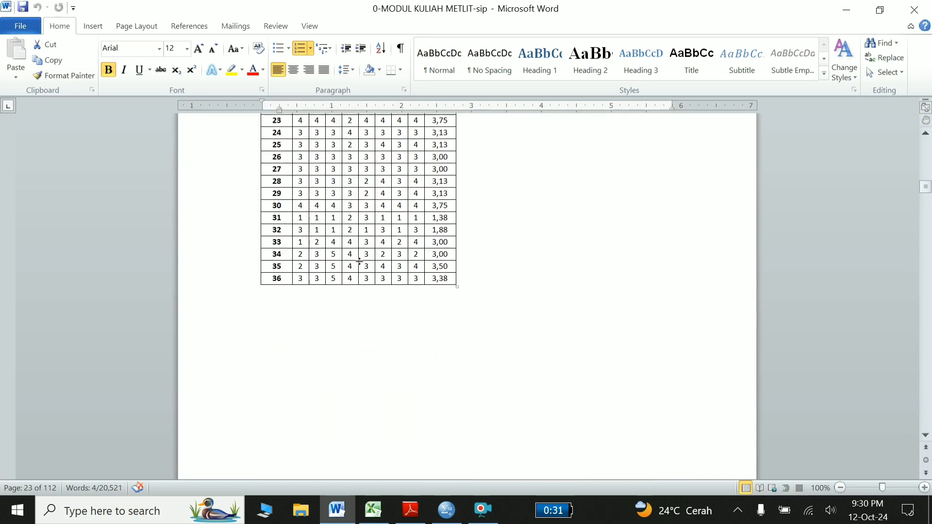
scroll(361, 262, "down", 8)
scroll(360, 262, "down", 5)
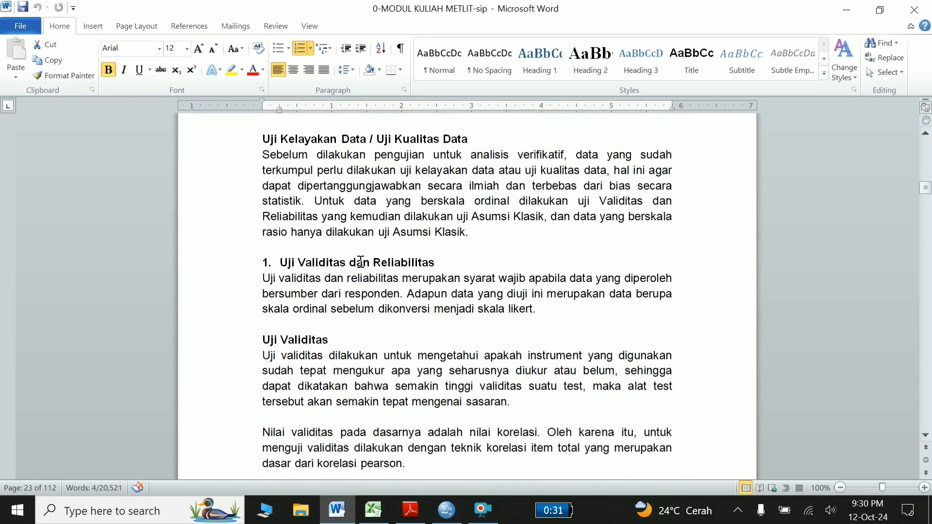
left_click(214, 272)
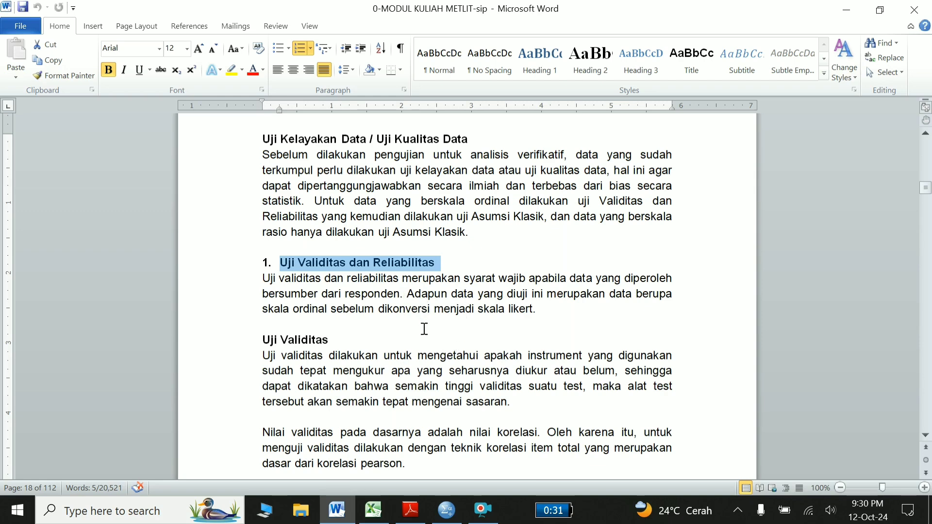
scroll(420, 316, "down", 2)
scroll(422, 323, "down", 5)
scroll(424, 329, "down", 8)
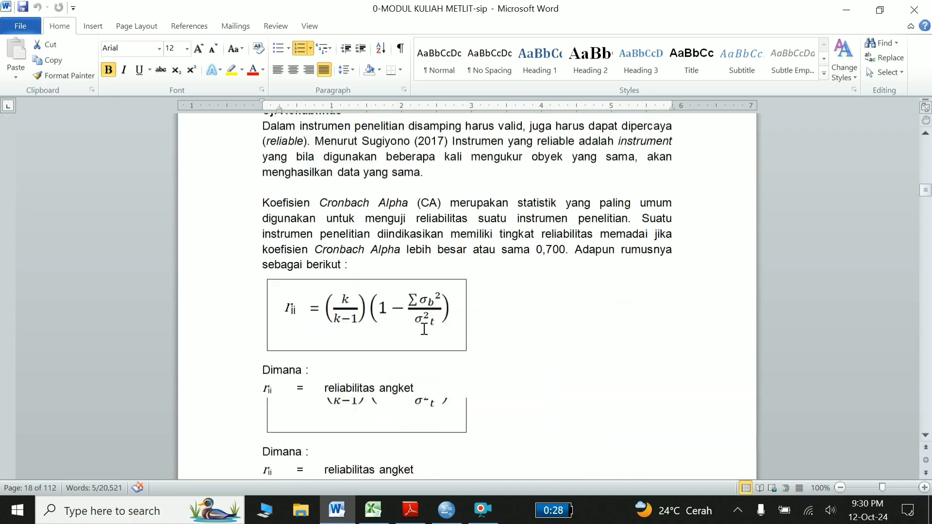
scroll(422, 329, "down", 8)
scroll(422, 329, "down", 8)
scroll(424, 330, "down", 6)
scroll(424, 330, "down", 8)
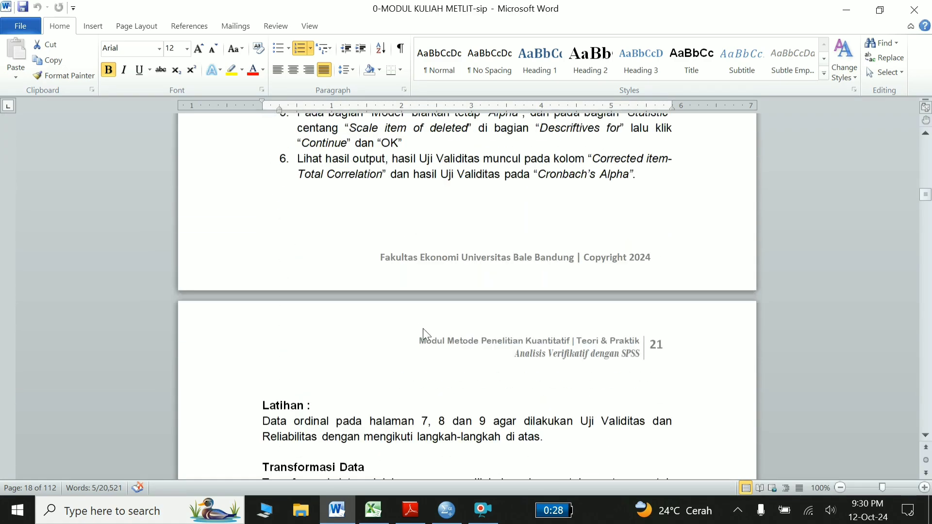
scroll(425, 329, "down", 4)
scroll(424, 329, "down", 7)
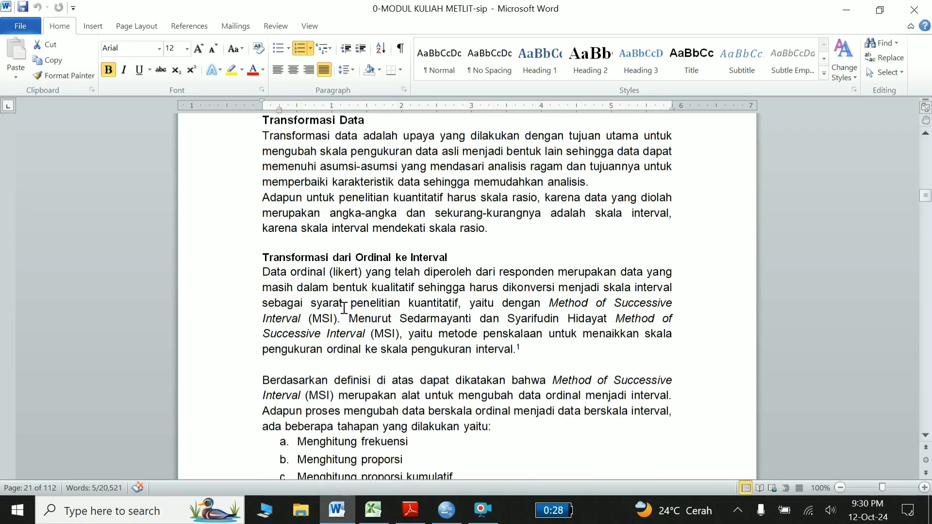
scroll(219, 241, "up", 1)
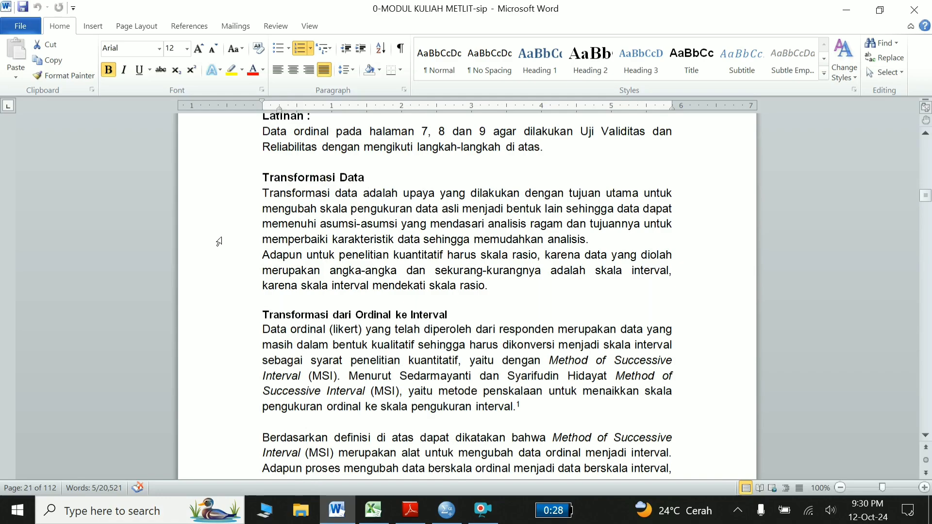
left_click(211, 179)
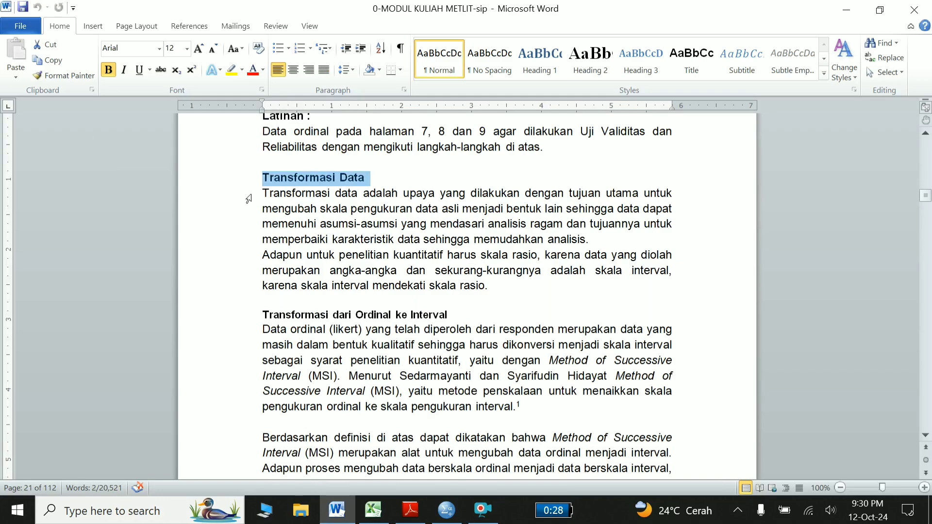
scroll(297, 264, "down", 4)
scroll(297, 265, "down", 2)
scroll(301, 270, "down", 5)
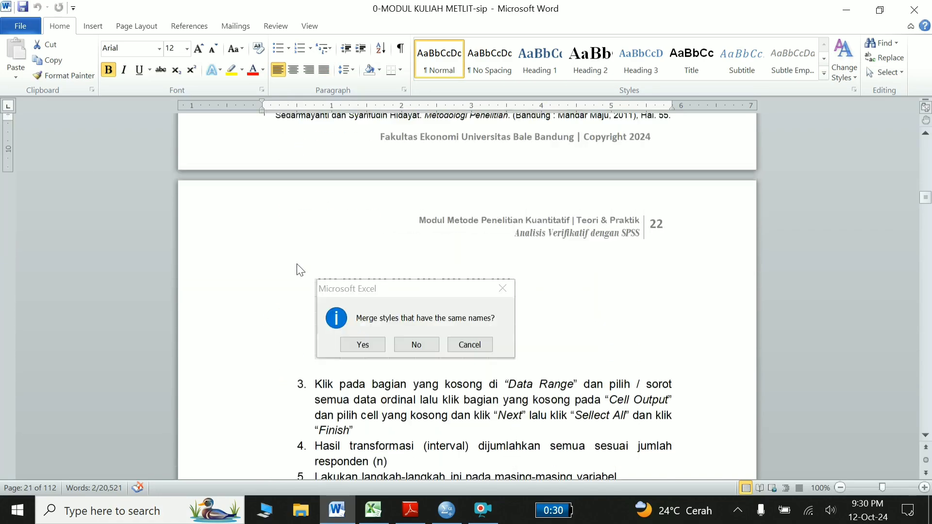
scroll(300, 270, "down", 5)
scroll(298, 266, "down", 4)
scroll(298, 267, "down", 6)
scroll(298, 266, "down", 2)
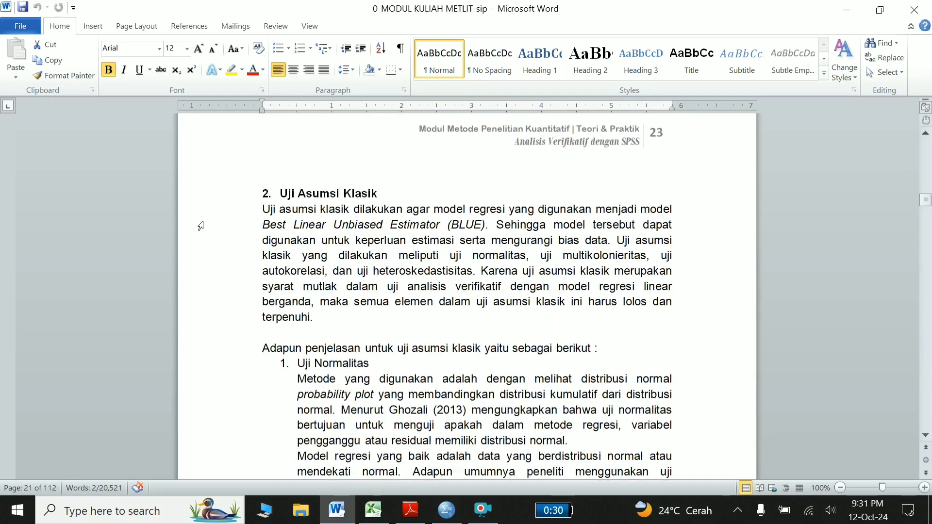
left_click(199, 200)
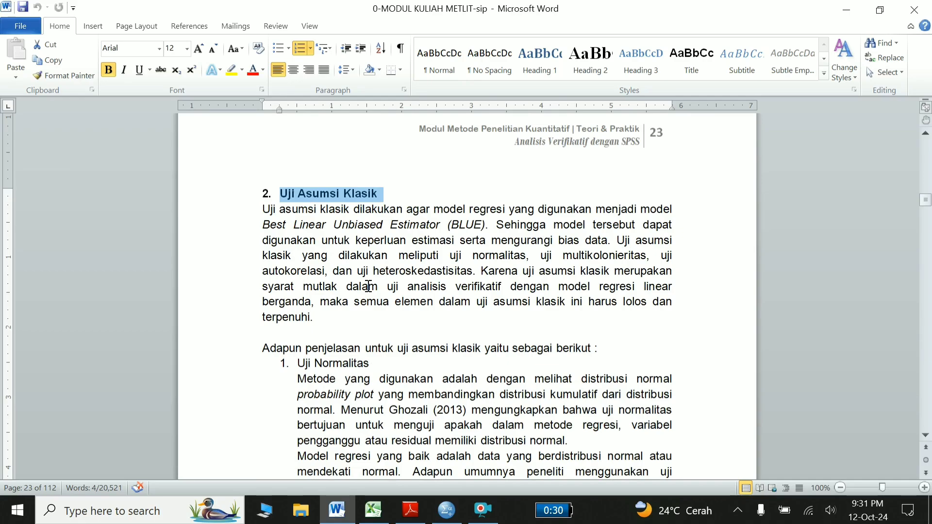
scroll(368, 285, "up", 5)
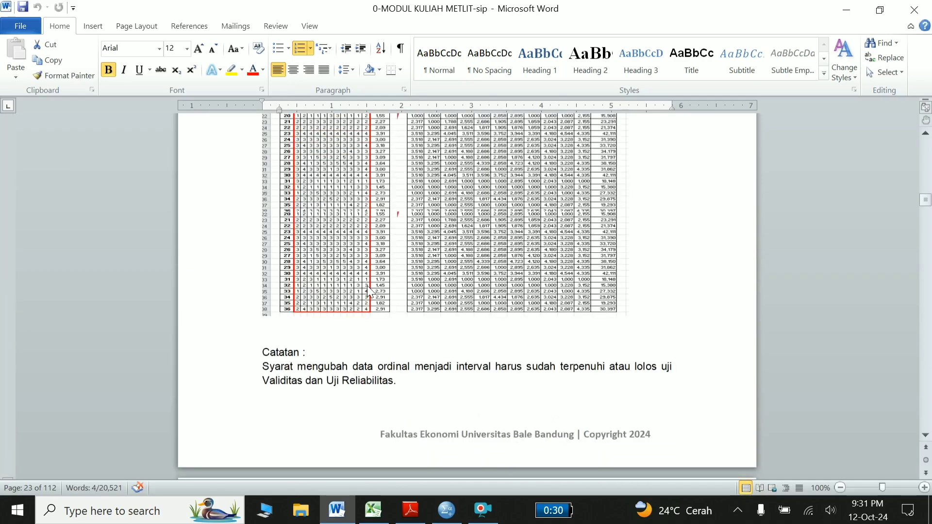
scroll(368, 285, "up", 5)
scroll(368, 285, "up", 5)
scroll(368, 286, "up", 5)
scroll(368, 286, "up", 5)
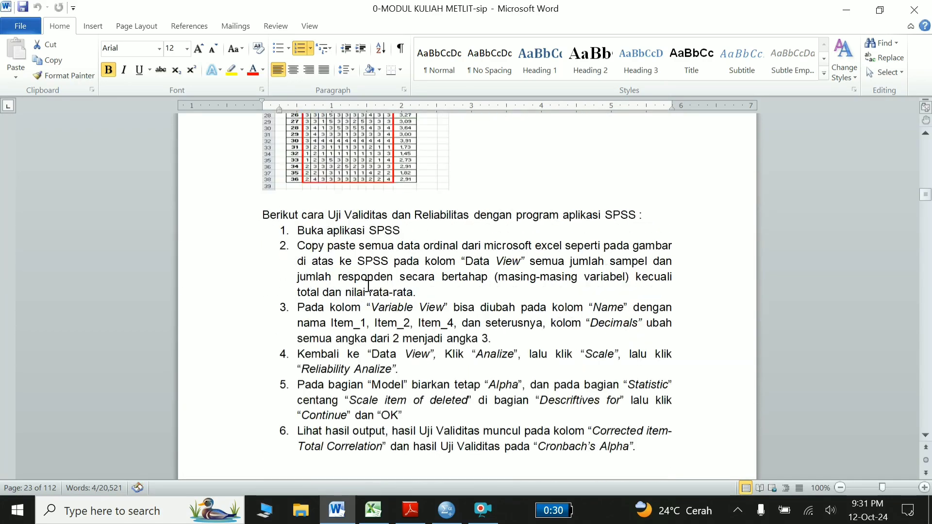
scroll(368, 285, "up", 5)
scroll(369, 285, "up", 5)
scroll(368, 286, "up", 5)
scroll(368, 285, "up", 5)
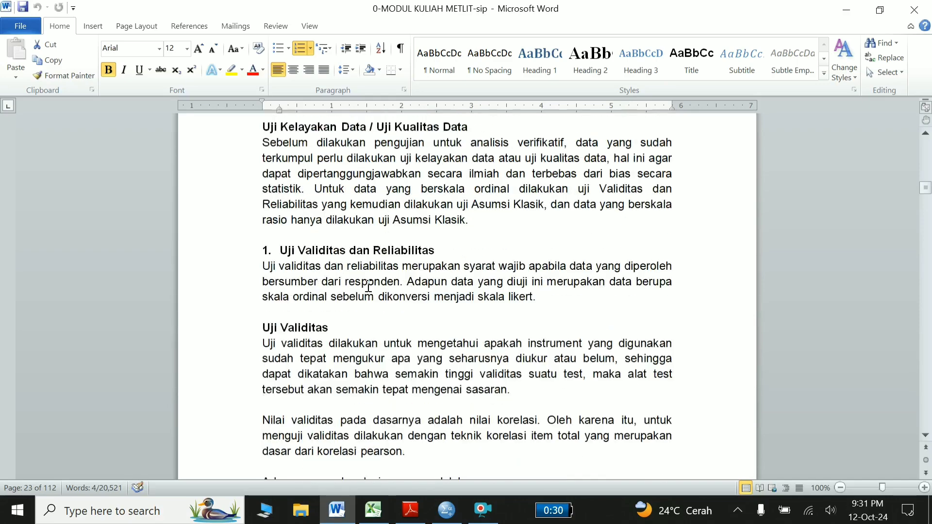
scroll(368, 285, "up", 5)
scroll(368, 285, "up", 1)
scroll(368, 286, "down", 5)
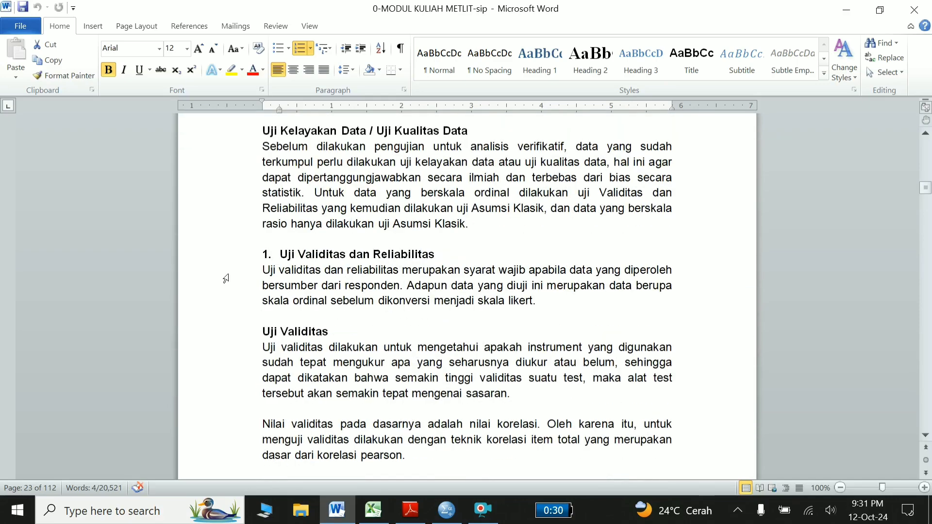
left_click(218, 258)
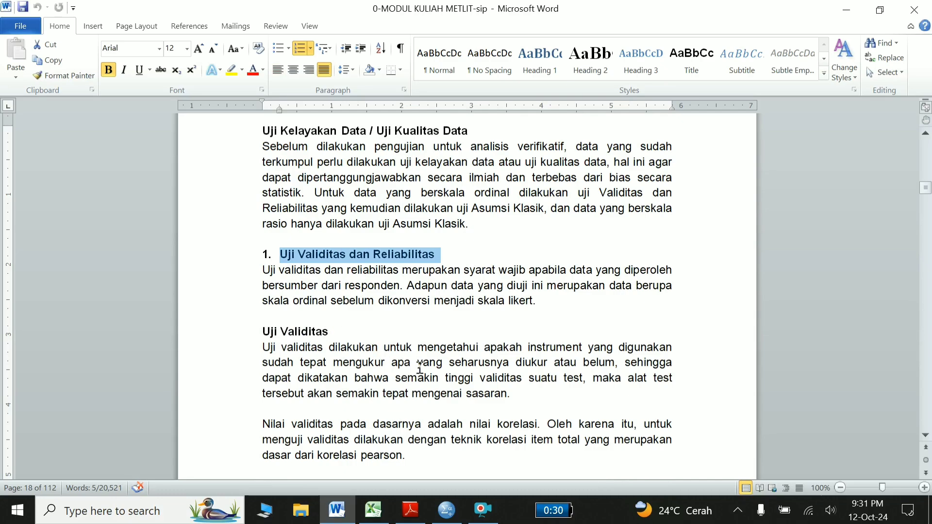
scroll(420, 369, "down", 15)
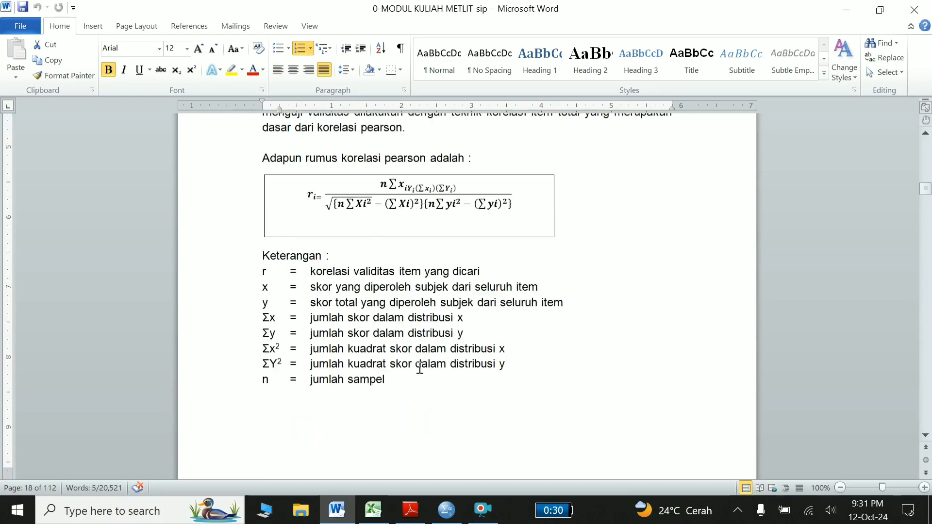
scroll(419, 368, "down", 10)
scroll(420, 369, "down", 1)
scroll(420, 369, "down", 10)
scroll(418, 368, "down", 12)
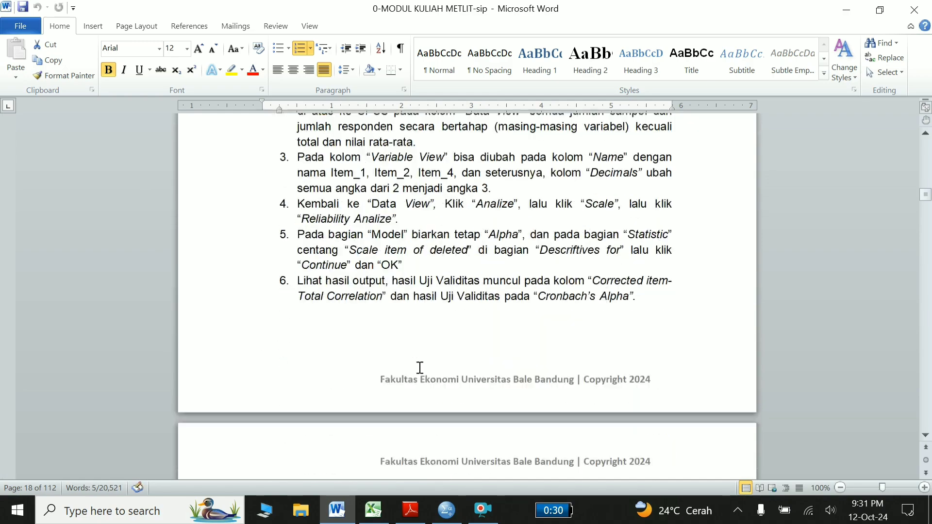
scroll(412, 359, "down", 14)
scroll(409, 355, "down", 2)
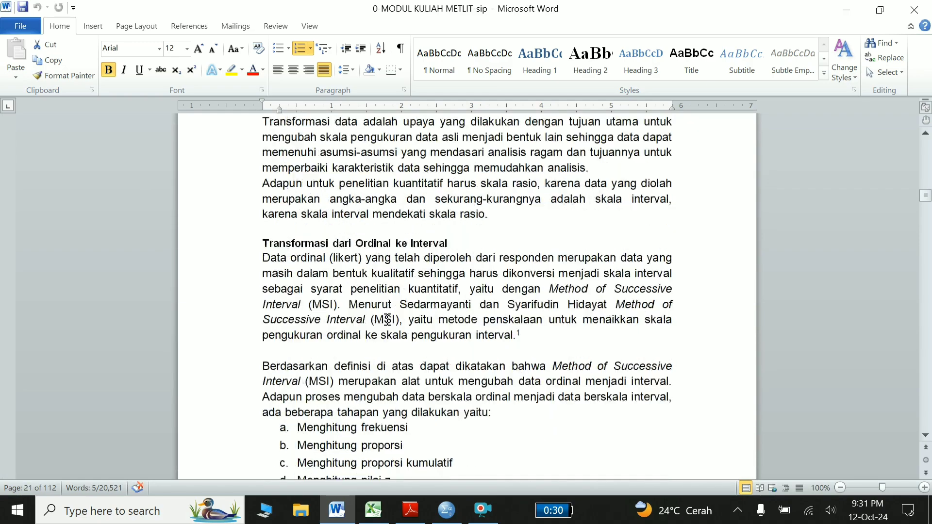
scroll(409, 354, "down", 1)
left_click_drag(230, 232, 262, 291)
left_click(262, 291)
scroll(338, 329, "down", 5)
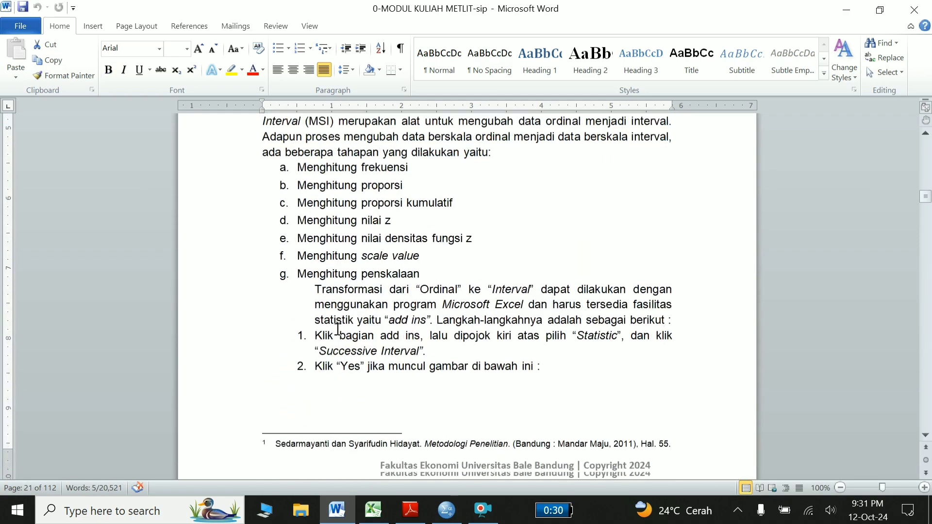
scroll(338, 329, "down", 3)
scroll(339, 329, "down", 8)
scroll(338, 329, "down", 5)
scroll(338, 329, "down", 5)
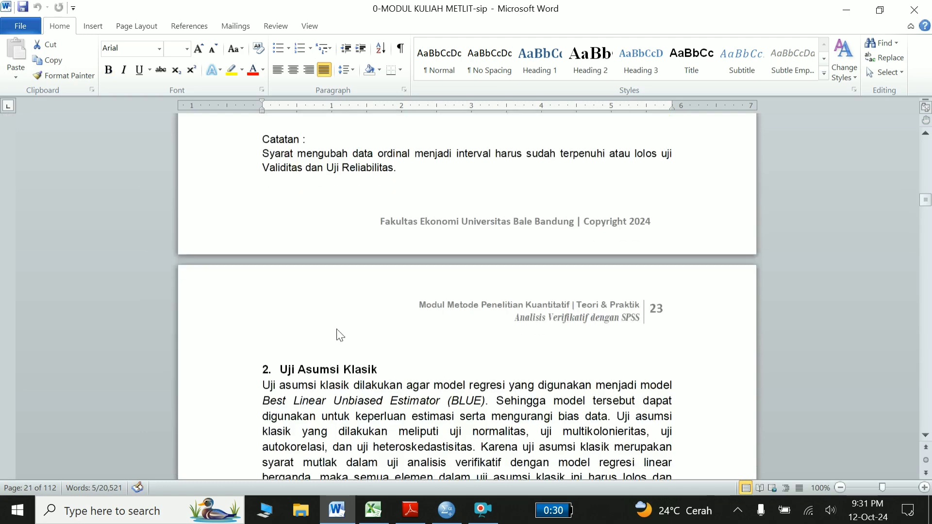
left_click(379, 517)
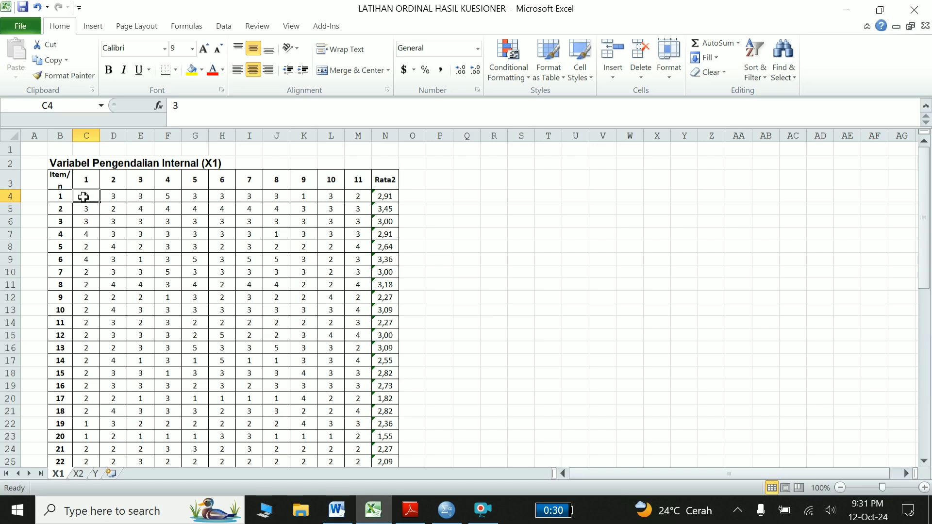
Step: Try selecting the X1 scores, item header row and respondent numbers, then clear the selection
left_click_drag(84, 197, 359, 208)
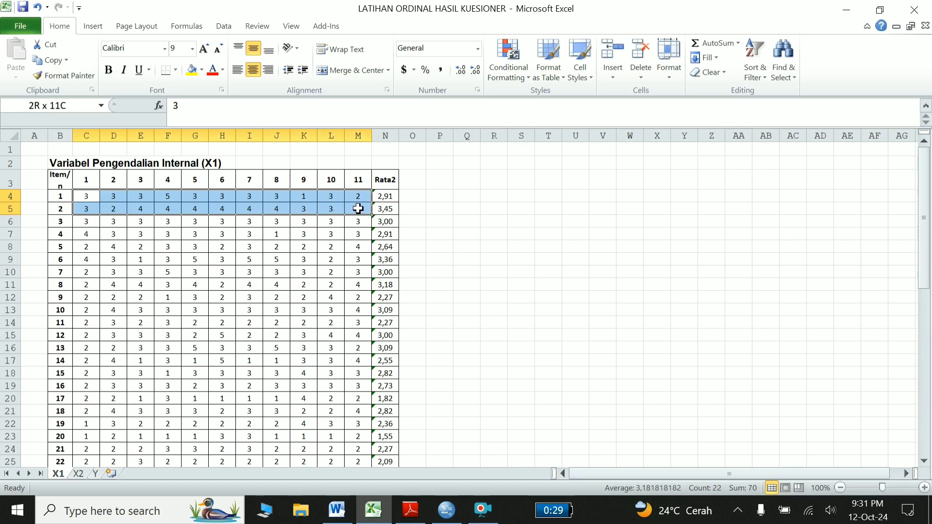
left_click_drag(358, 209, 358, 262)
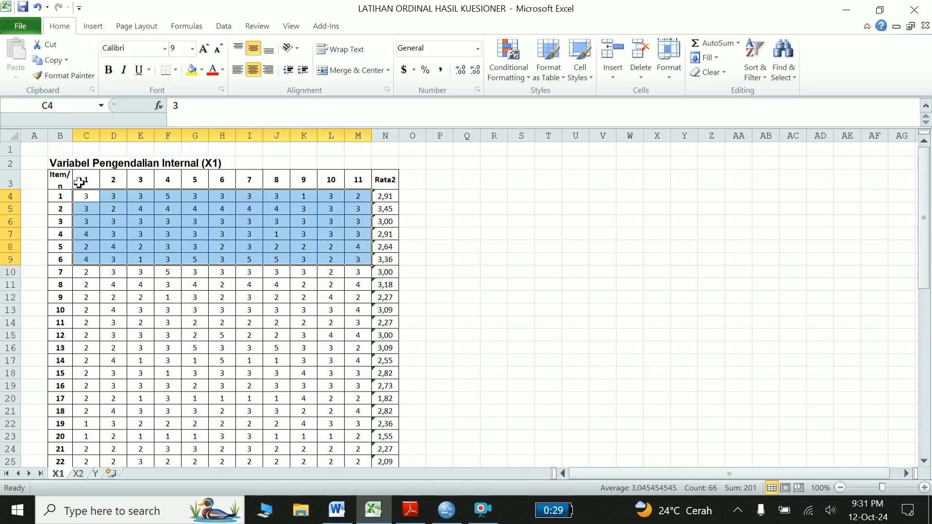
left_click(80, 182)
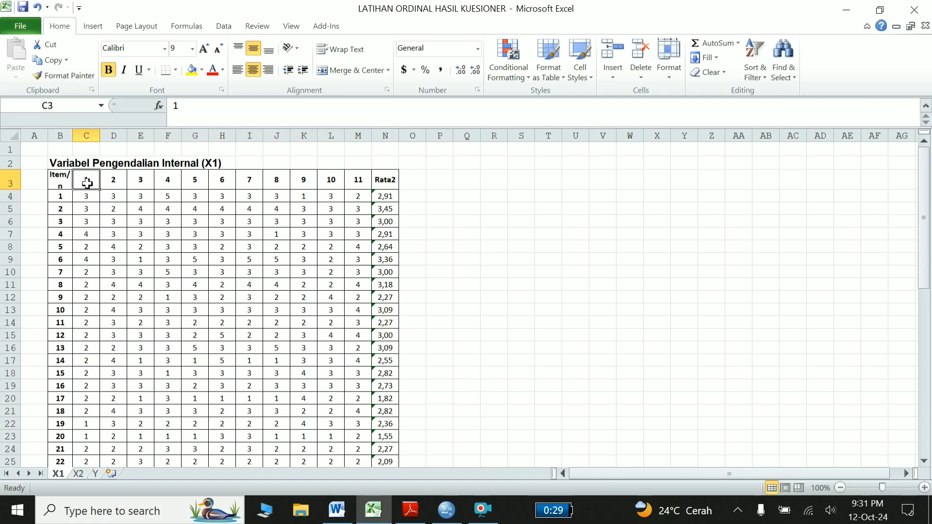
mouse_move(87, 183)
left_mouse_down()
mouse_move(330, 193)
mouse_move(358, 185)
left_mouse_up()
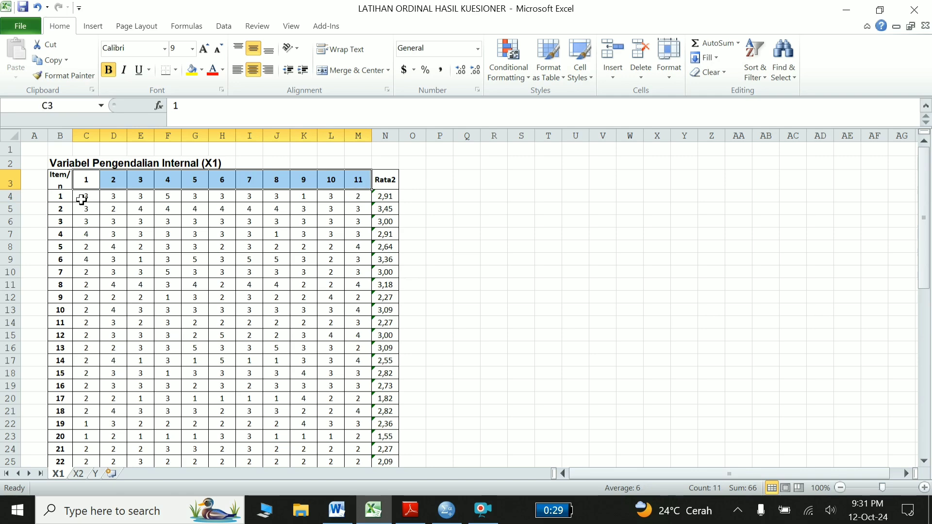
left_click(57, 182)
left_click_drag(64, 197, 56, 520)
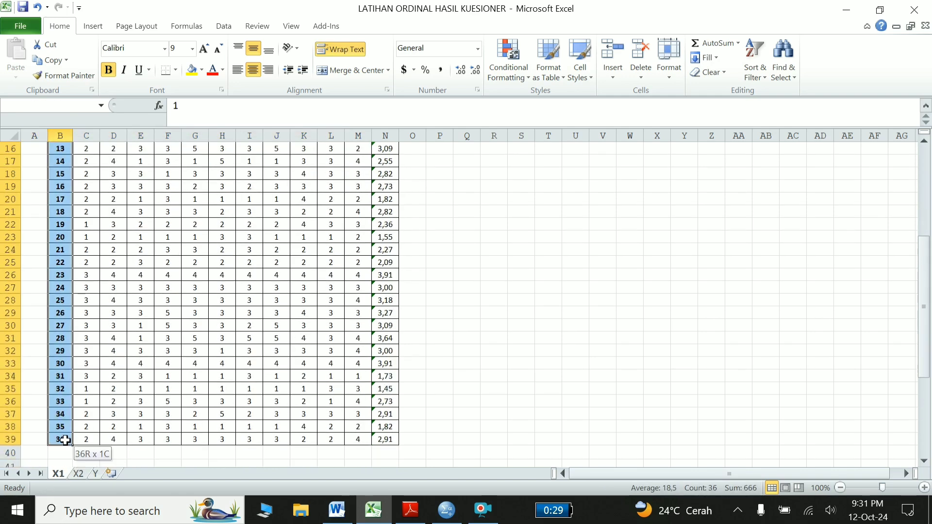
left_click_drag(56, 521, 65, 439)
scroll(142, 409, "up", 4)
scroll(142, 409, "up", 1)
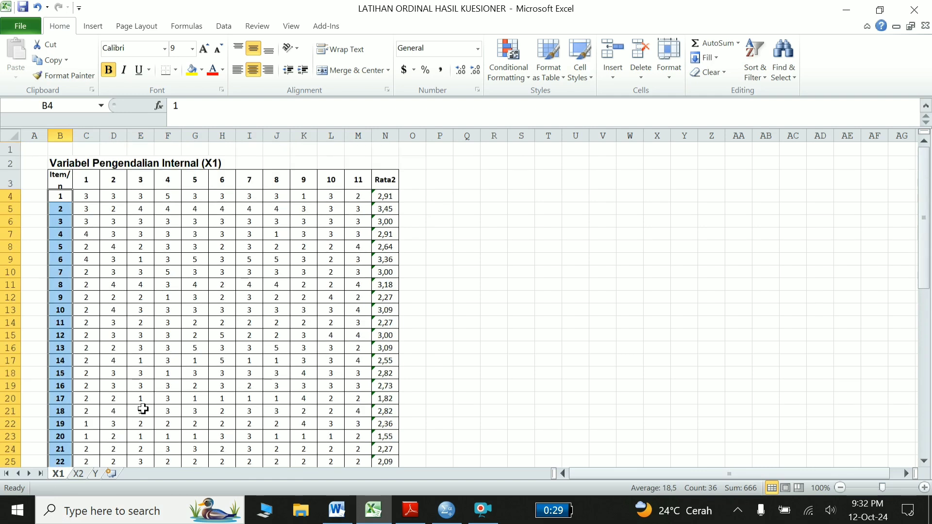
left_click(442, 186)
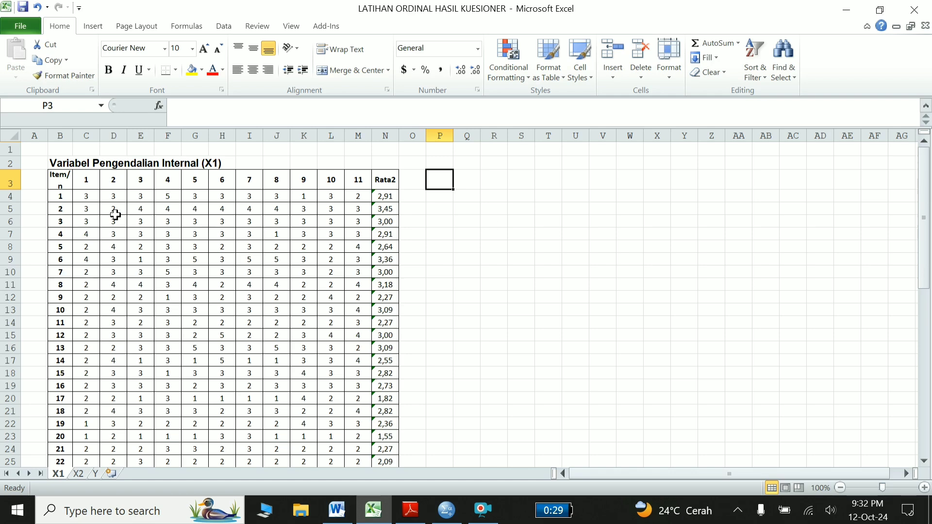
Step: Copy the X1 item scores in C4:M39 for all 36 respondents
mouse_move(86, 196)
left_mouse_down()
mouse_move(108, 520)
mouse_move(334, 422)
mouse_move(351, 437)
left_mouse_up()
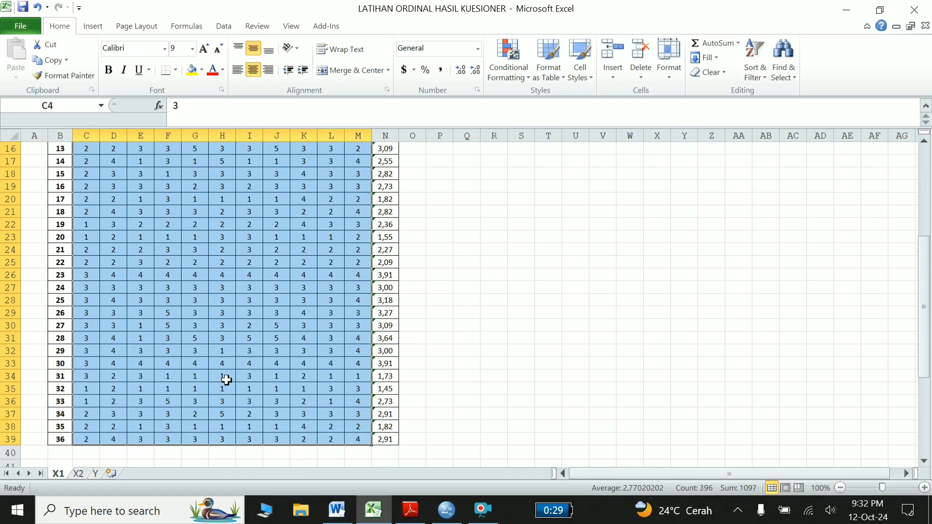
scroll(226, 380, "up", 4)
scroll(226, 380, "up", 1)
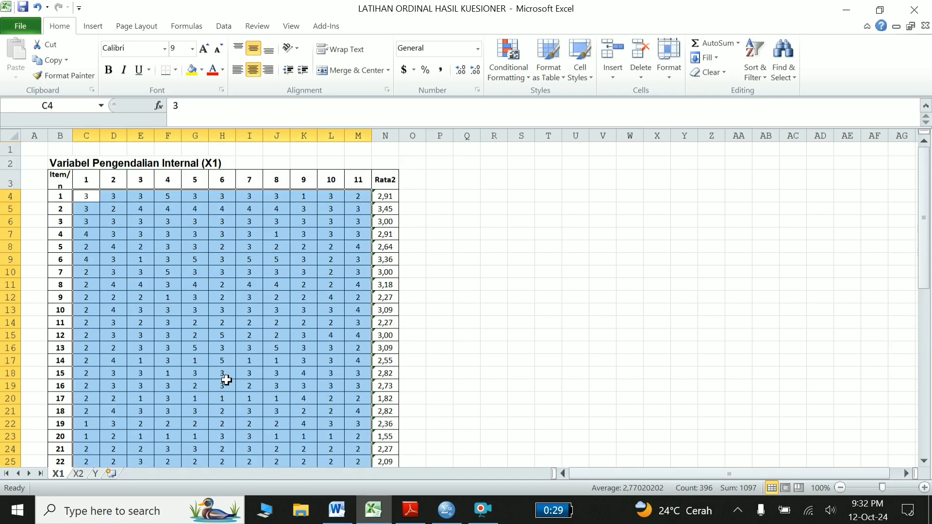
right_click(226, 380)
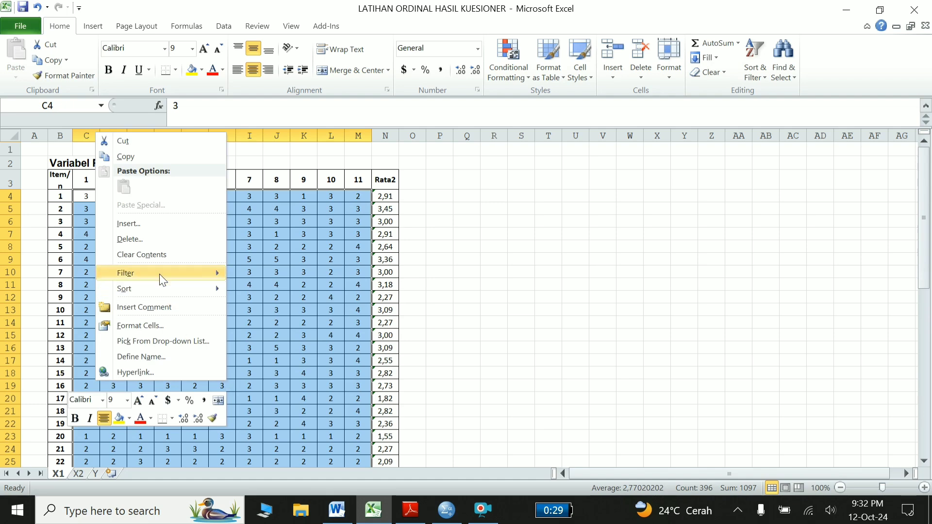
left_click(125, 156)
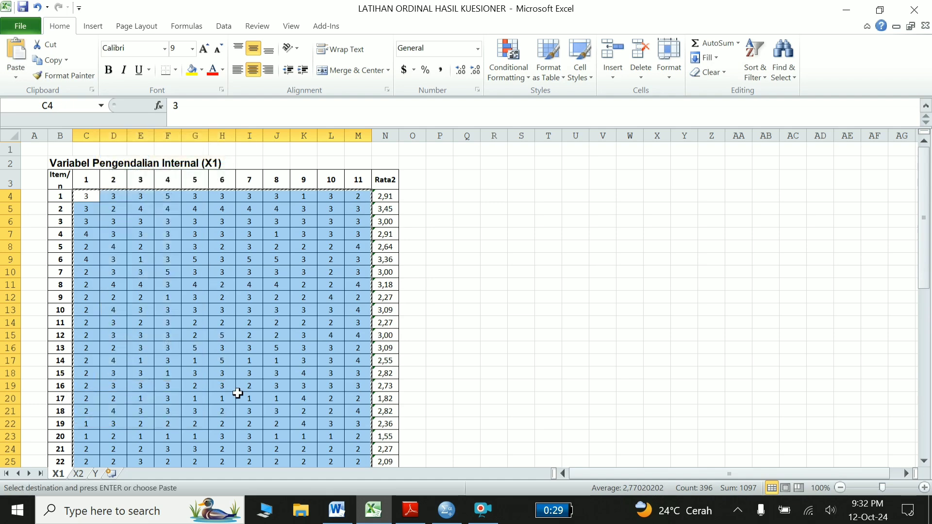
left_click(455, 517)
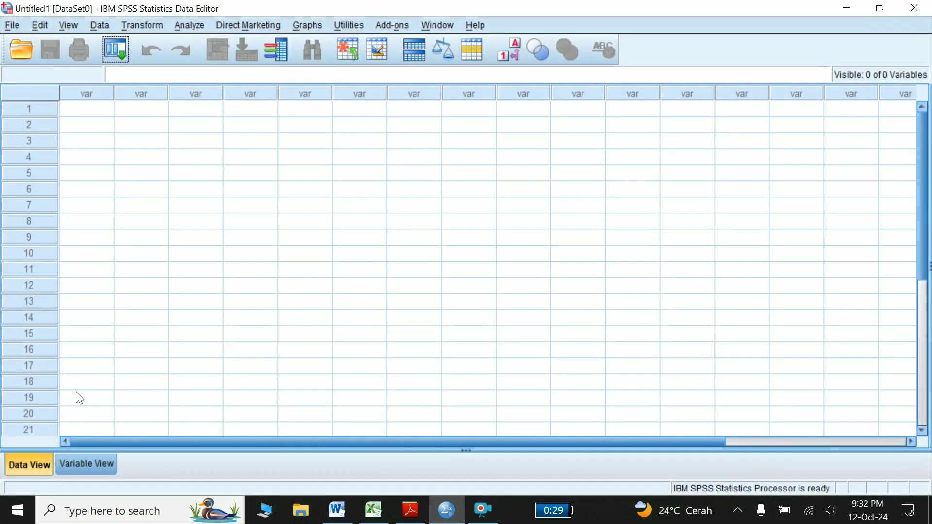
Step: Paste the X1 scores into the first SPSS cell and check all 36 rows
left_click(94, 116)
right_click(94, 114)
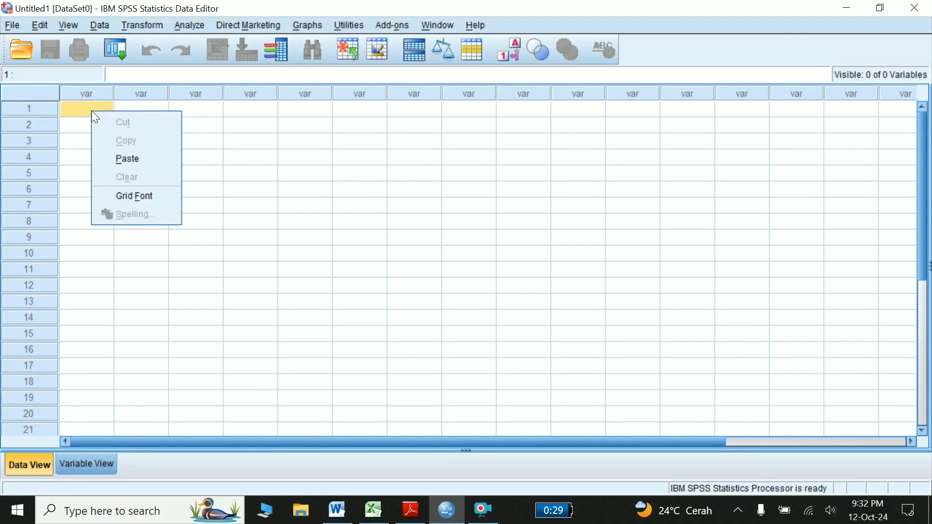
left_click(127, 156)
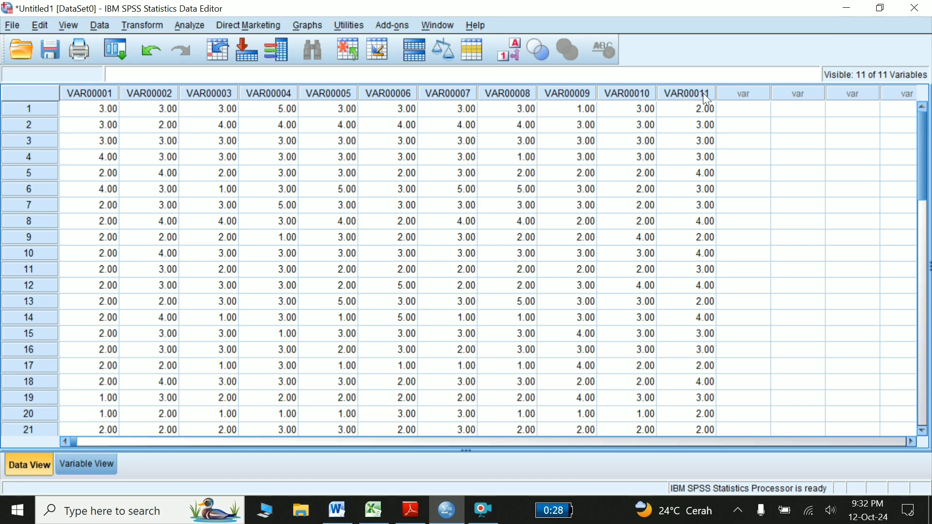
scroll(171, 236, "down", 1)
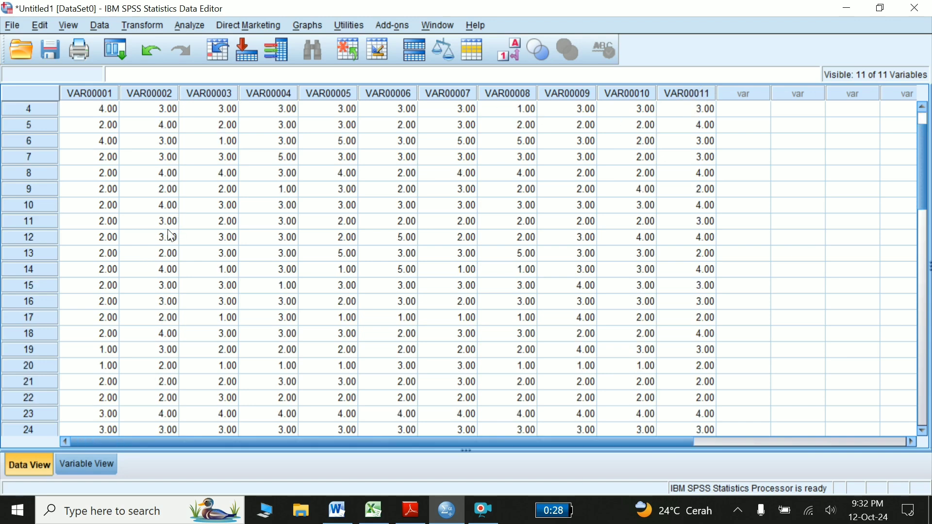
scroll(171, 236, "down", 3)
scroll(171, 236, "down", 4)
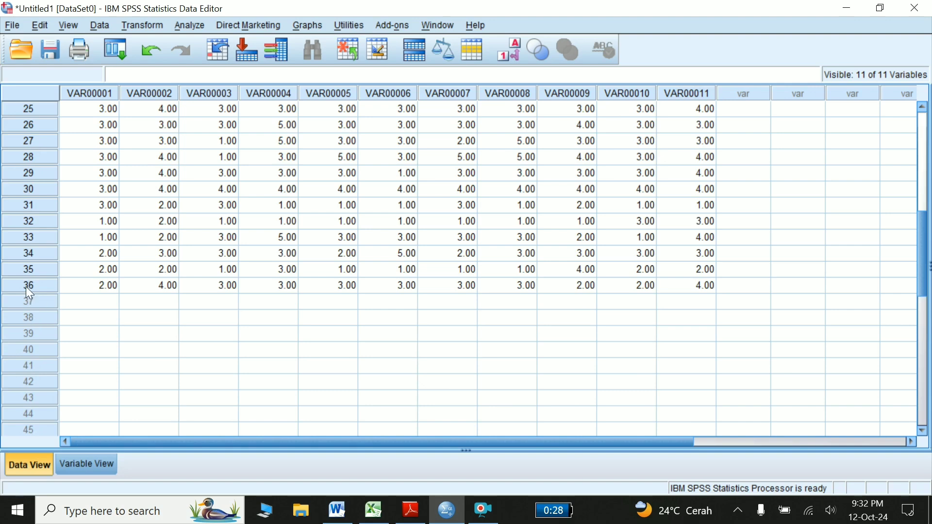
scroll(166, 266, "up", 5)
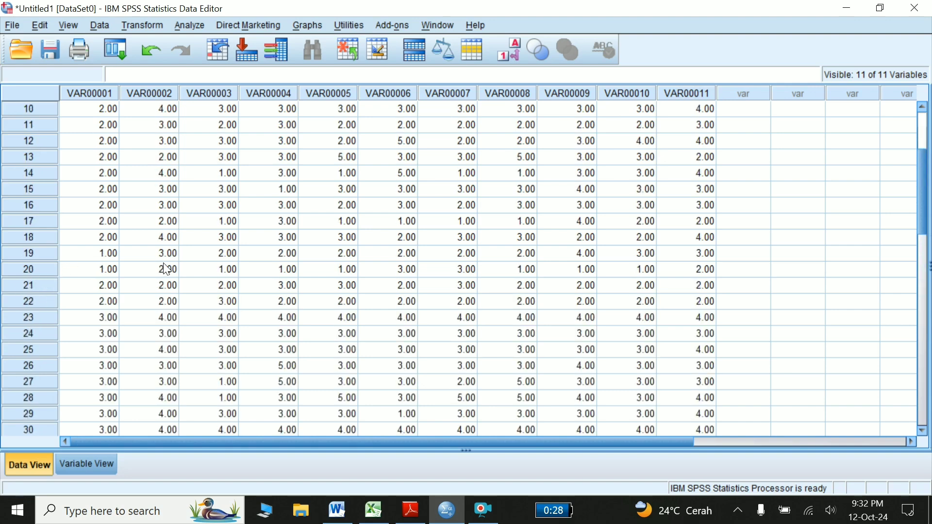
scroll(167, 269, "up", 3)
Step: Review the VAR00001–VAR00011 variable definitions in Variable View
left_click(80, 466)
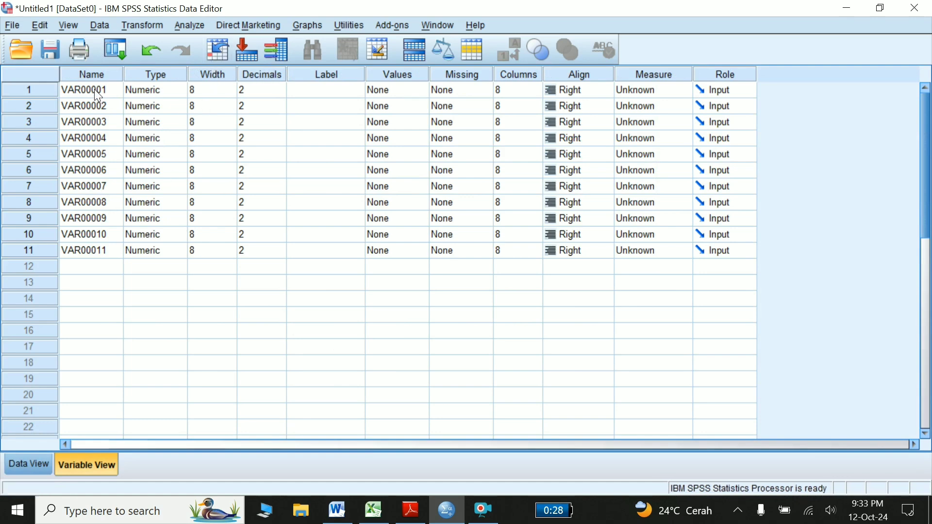
left_click_drag(94, 89, 89, 243)
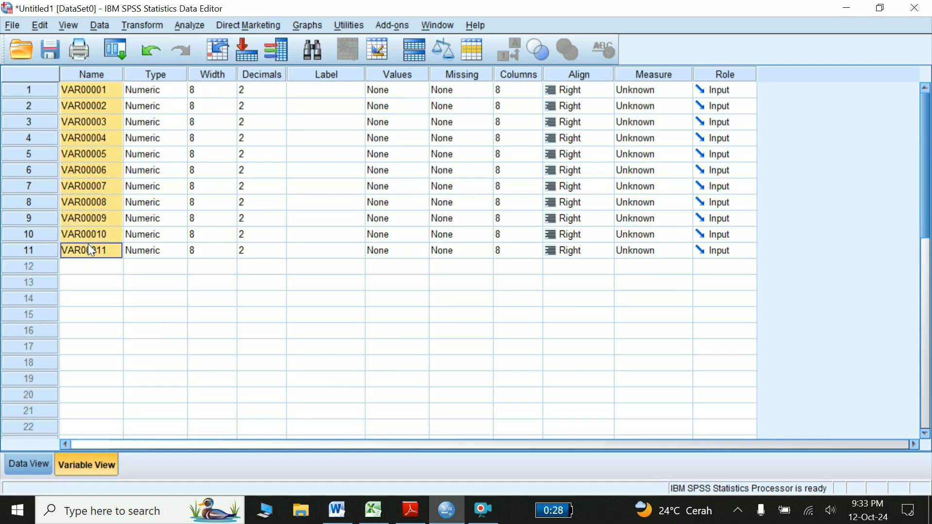
left_click(93, 90)
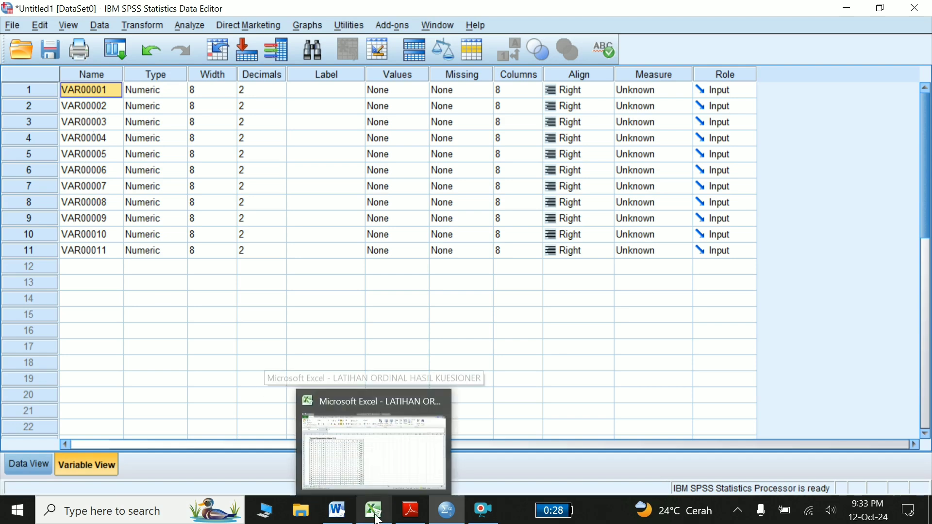
Step: Prefix the Item_1 label in D42 with X2_
left_click(374, 442)
scroll(268, 410, "down", 1)
scroll(268, 410, "down", 7)
scroll(268, 410, "down", 2)
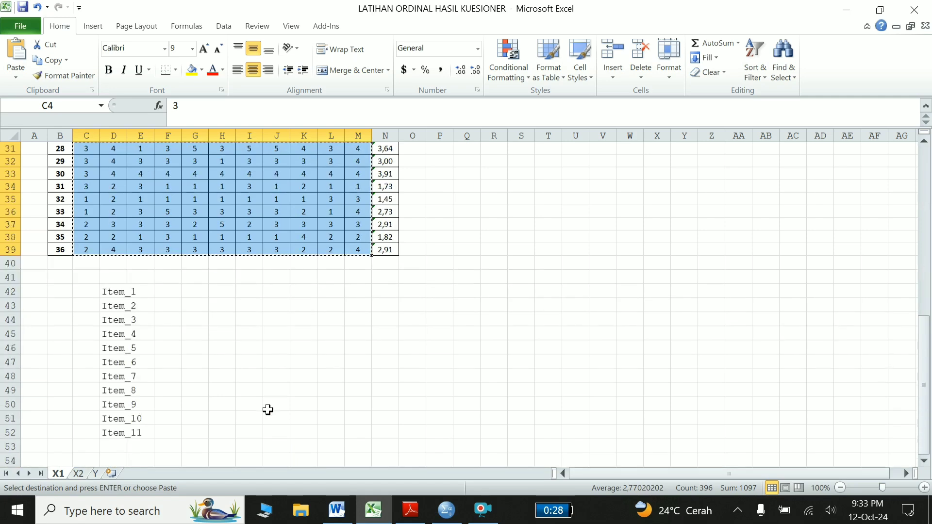
left_click(117, 293)
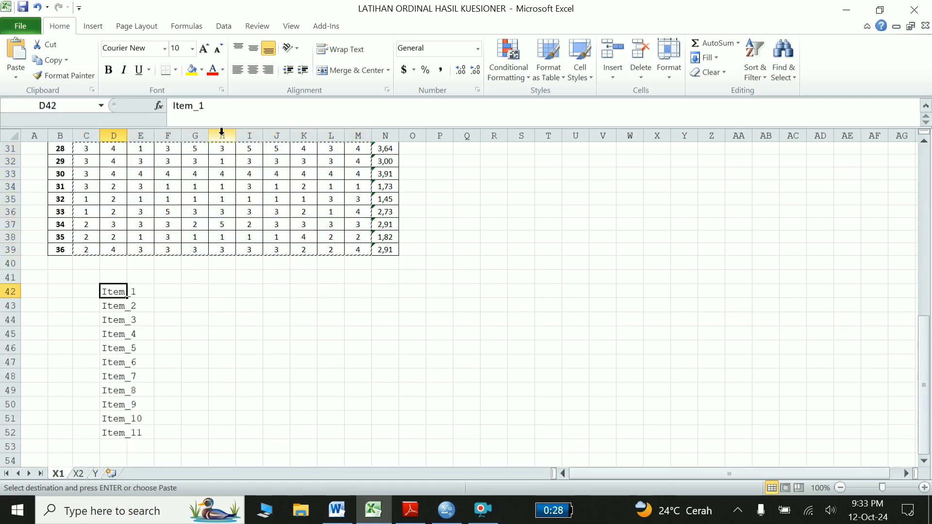
left_click(200, 107)
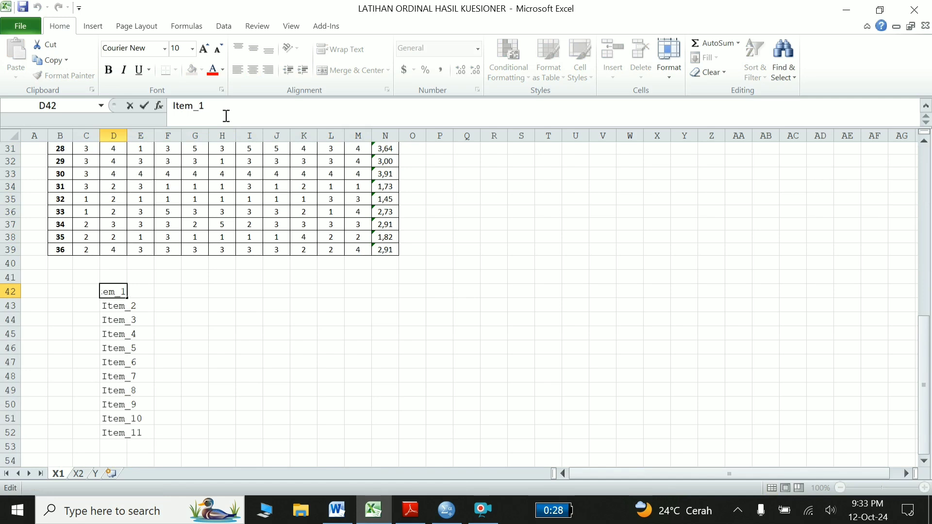
type("X2")
type("_")
key("Return")
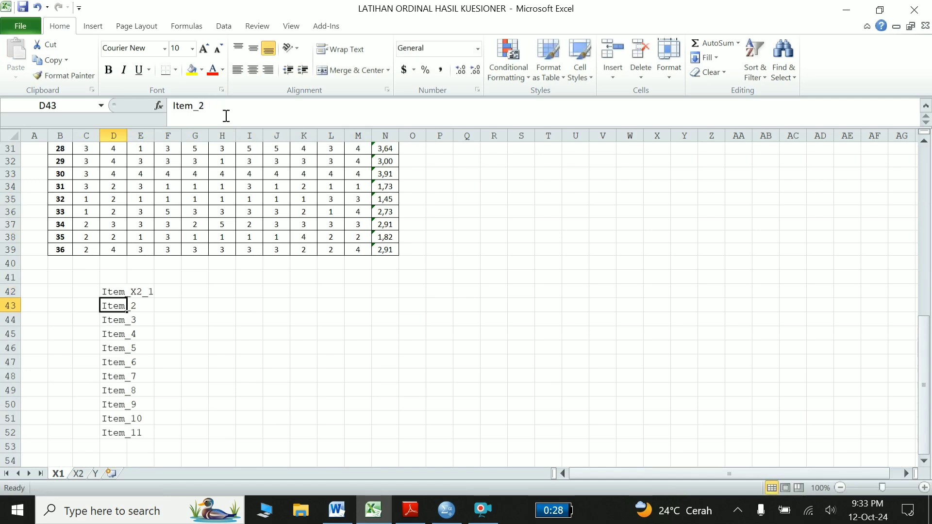
Step: Change D42 to Item_X1_1 and relabel D43 as Item_X2_2
left_click(226, 116)
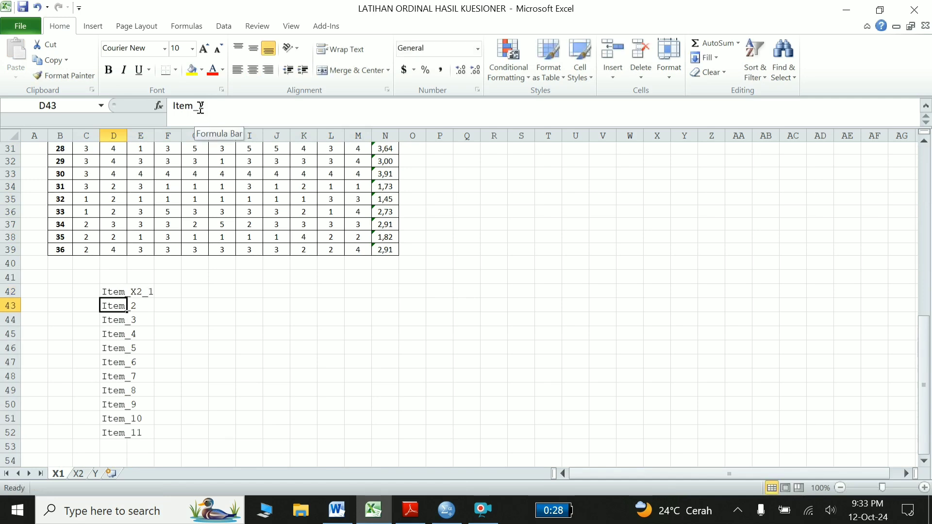
left_click(149, 293)
left_click(113, 289)
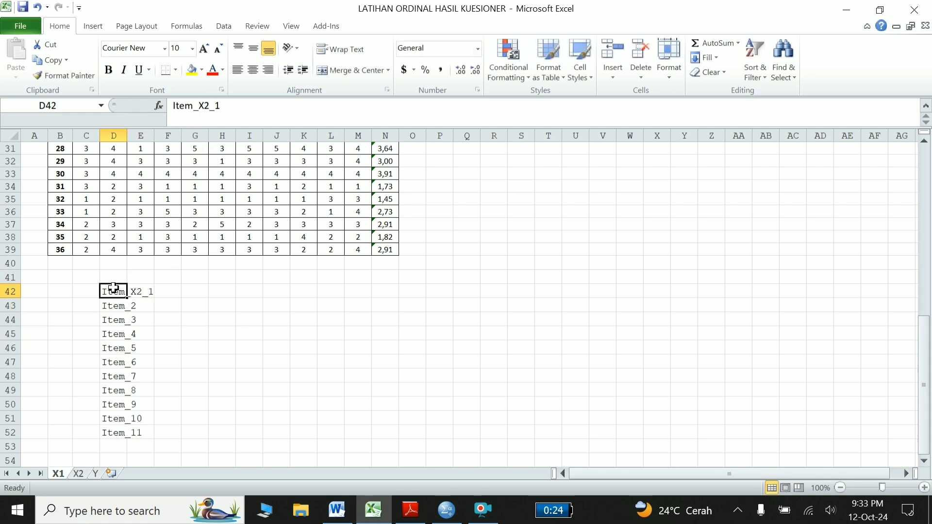
left_click(206, 105)
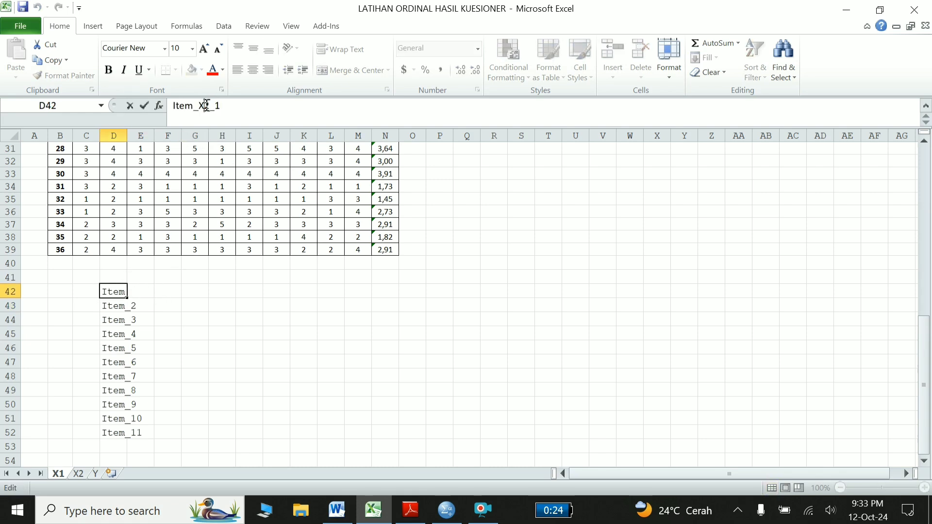
key("BackSpace")
type("1")
key("Return")
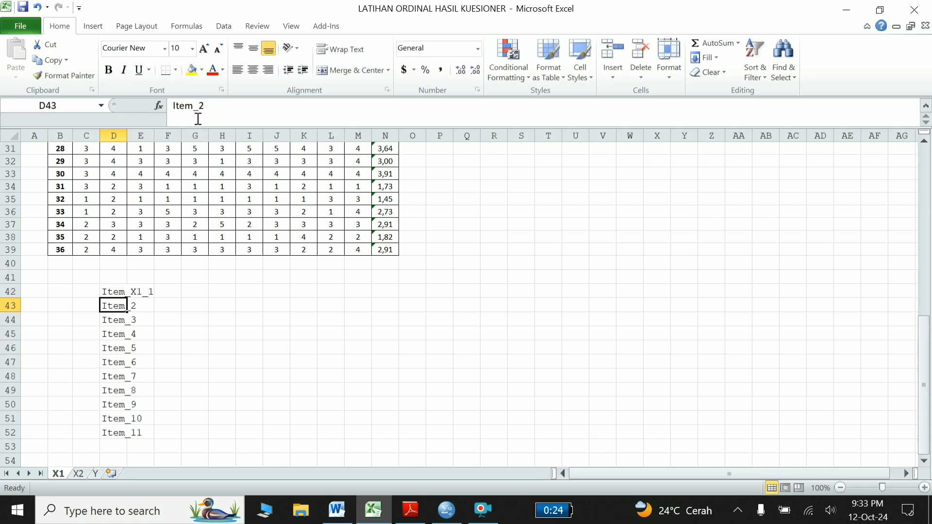
left_click(199, 111)
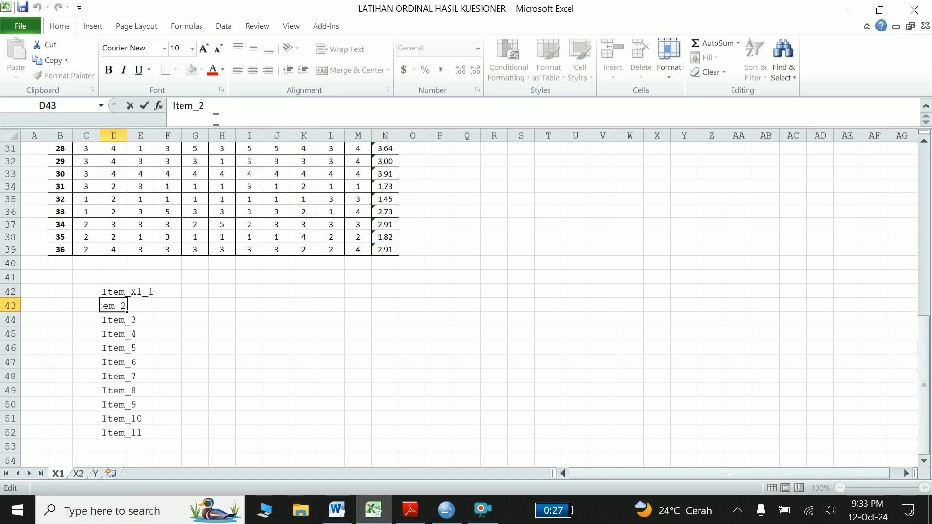
type("X")
type("2_2")
key("Return")
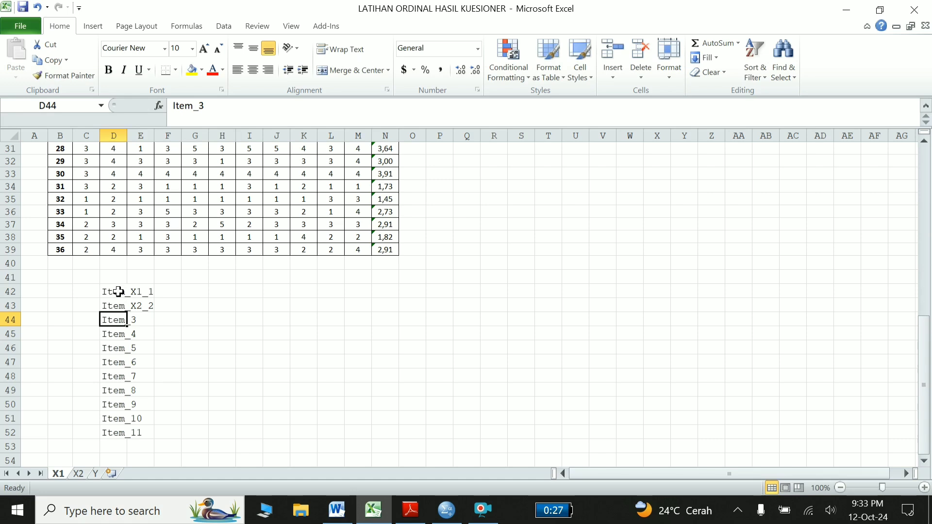
Step: Fill the renamed label pattern from D42:D43 down to row 52
mouse_move(119, 291)
left_mouse_down()
mouse_move(127, 313)
mouse_move(117, 445)
left_mouse_up()
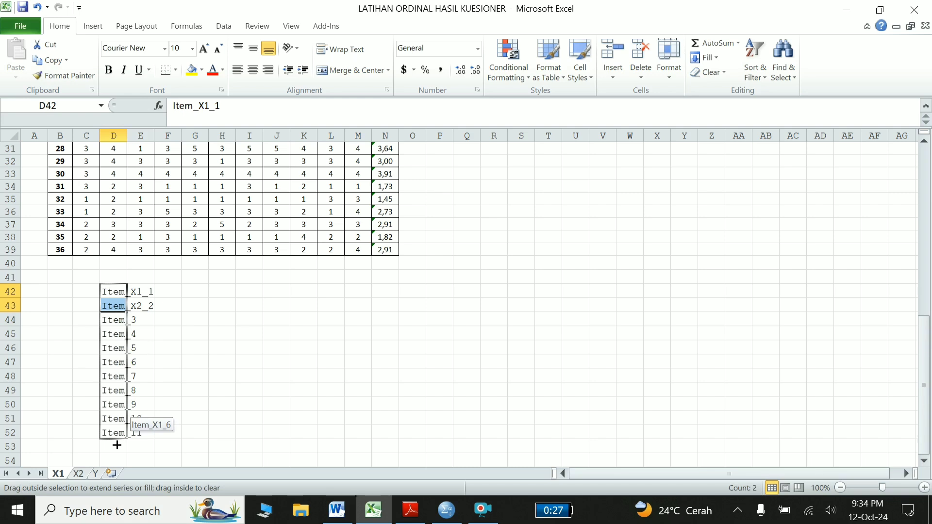
left_click_drag(117, 445, 116, 445)
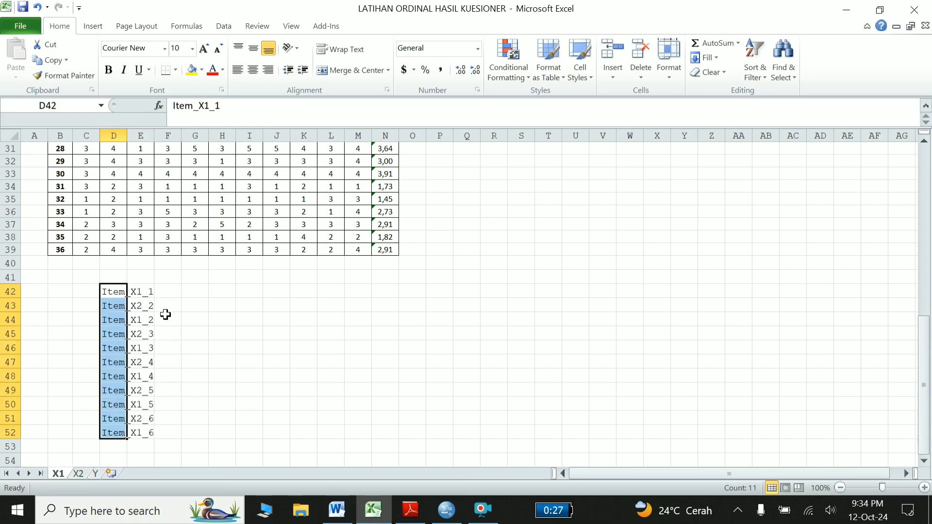
left_click(114, 291)
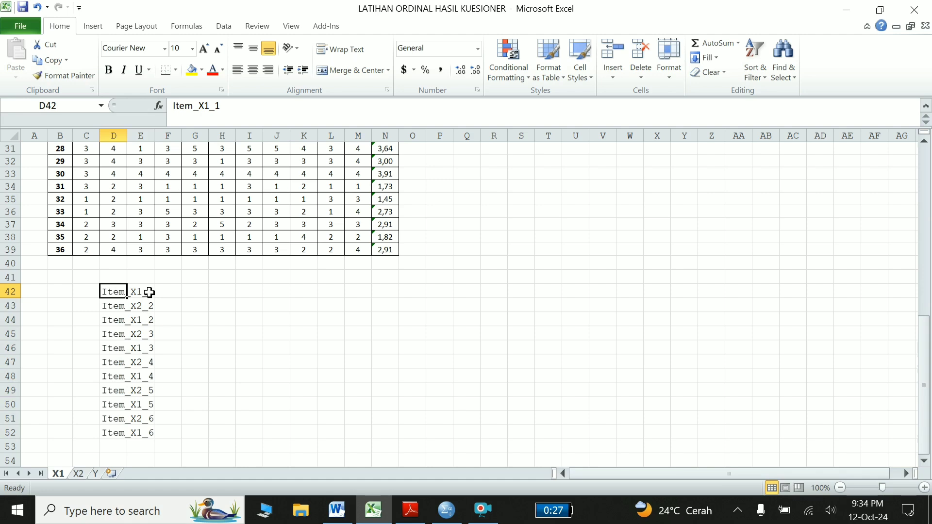
left_click(147, 293)
left_click(106, 291)
Step: Undo the label edits and copy the original Item_1–Item_11 names in D42:D52
left_click(38, 7)
left_click(38, 7)
left_click(38, 8)
left_click(37, 7)
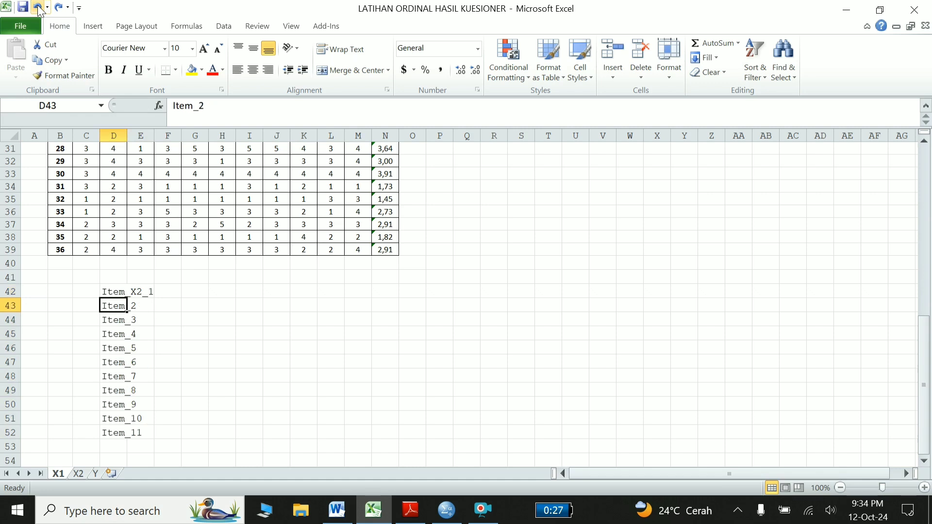
left_click(38, 7)
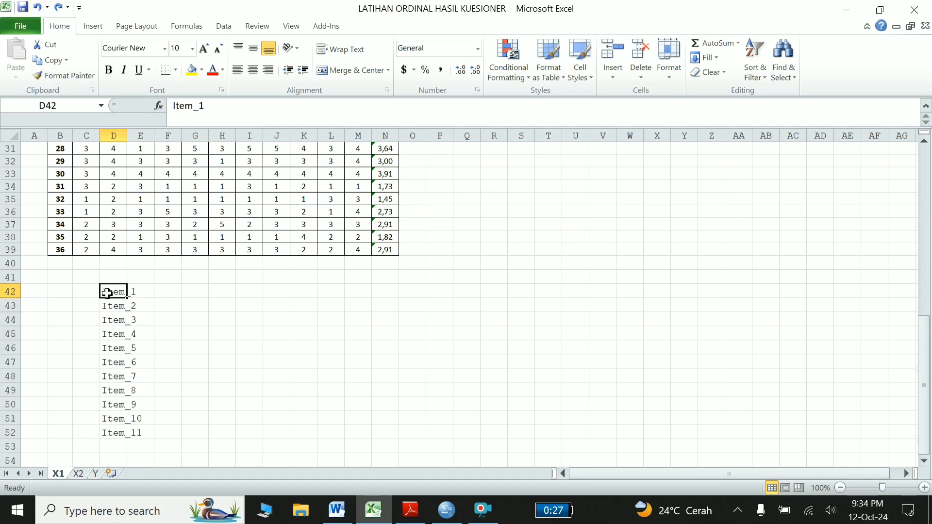
mouse_move(108, 293)
left_mouse_down()
mouse_move(107, 420)
mouse_move(196, 421)
left_mouse_up()
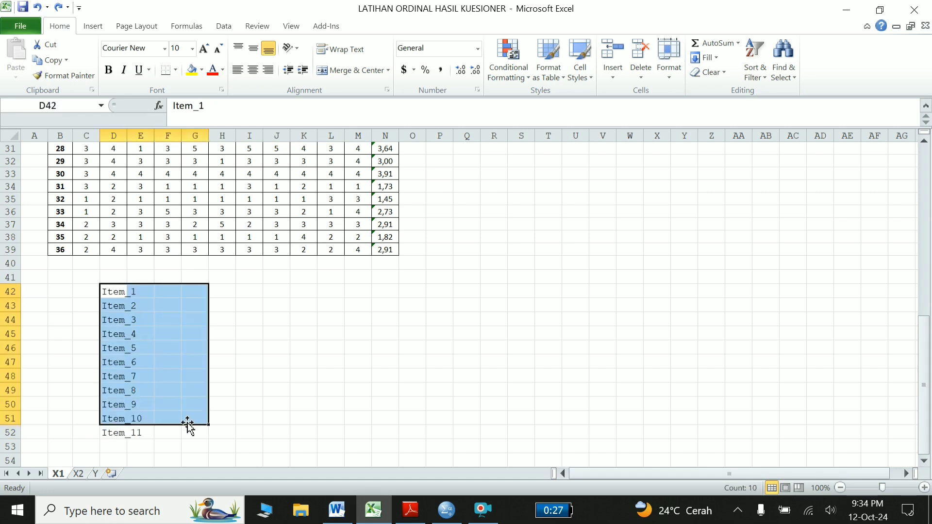
left_click_drag(109, 293, 106, 432)
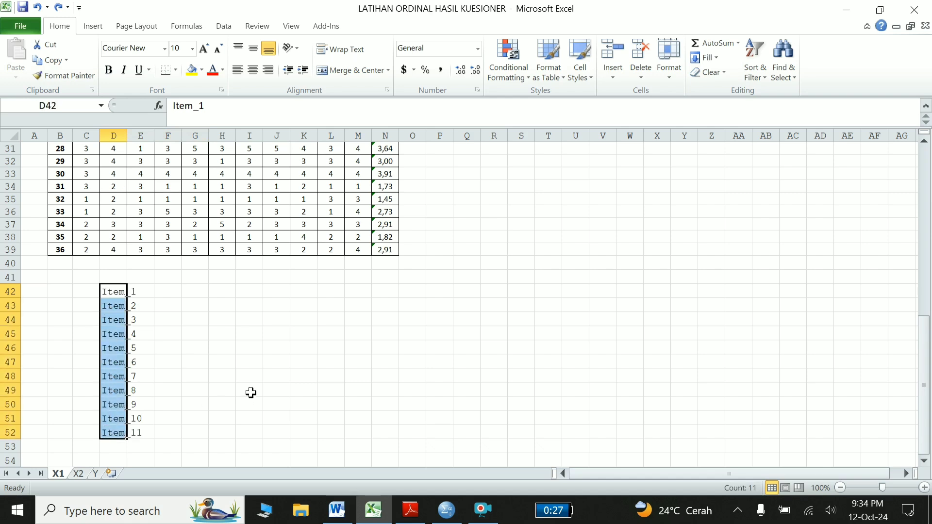
key("ctrl+c")
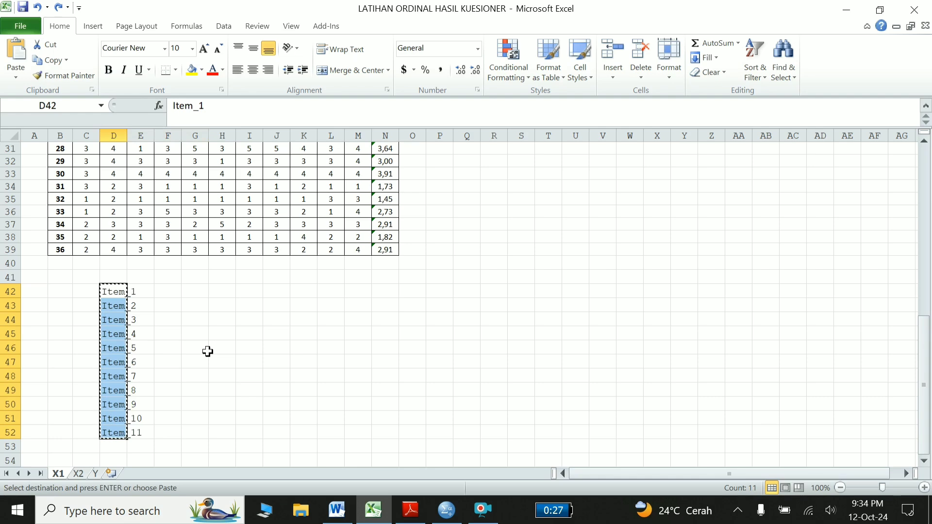
Step: Paste Item_1–Item_11 as the SPSS variable names and view their data columns
left_click(447, 510)
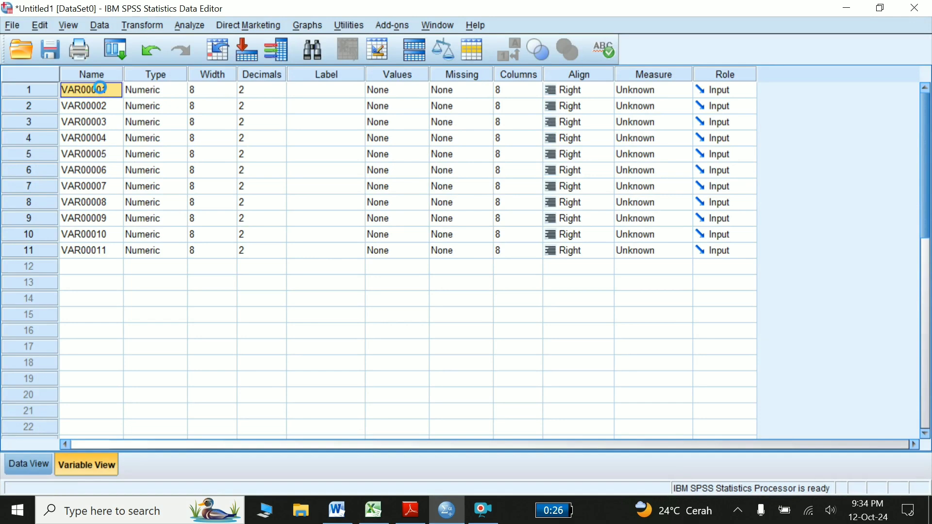
key("ctrl+v")
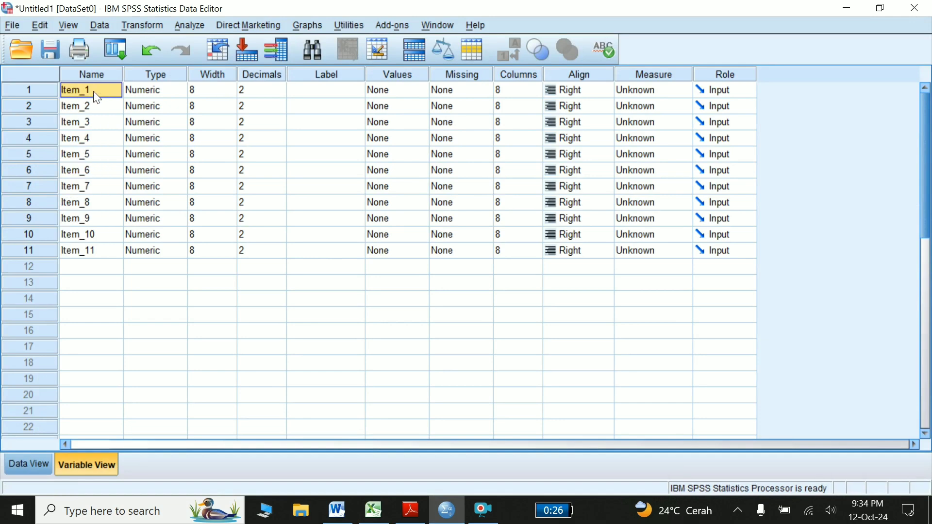
left_click(98, 252)
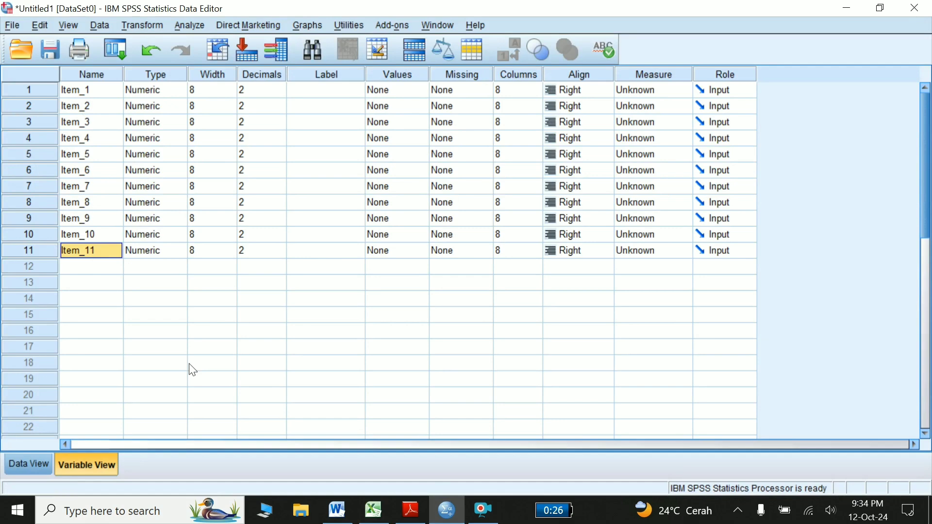
left_click(40, 463)
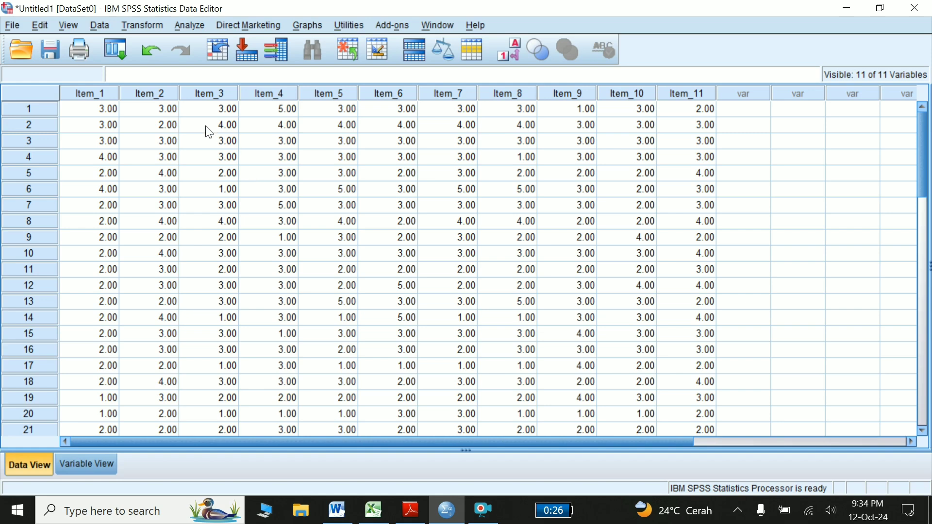
Step: Set up a Reliability Analysis with Item_1 through Item_11 as the items
left_click(194, 27)
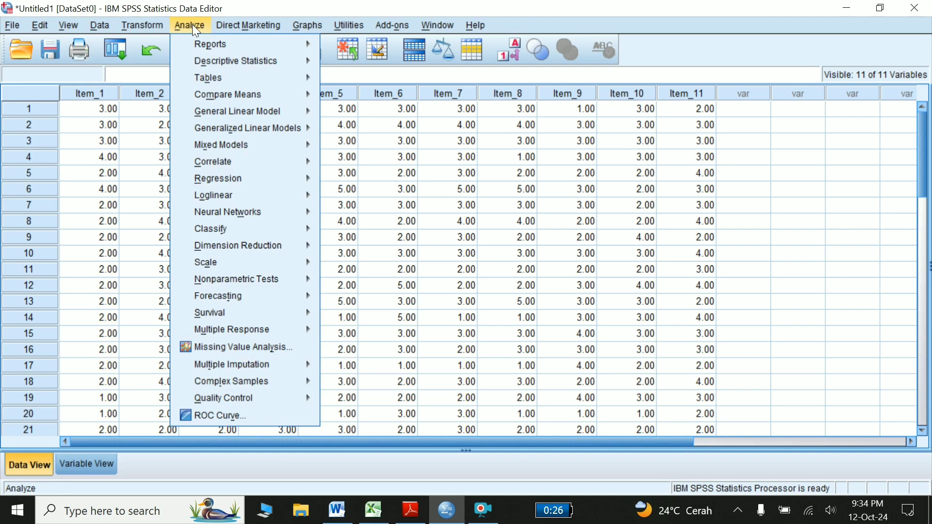
mouse_move(205, 262)
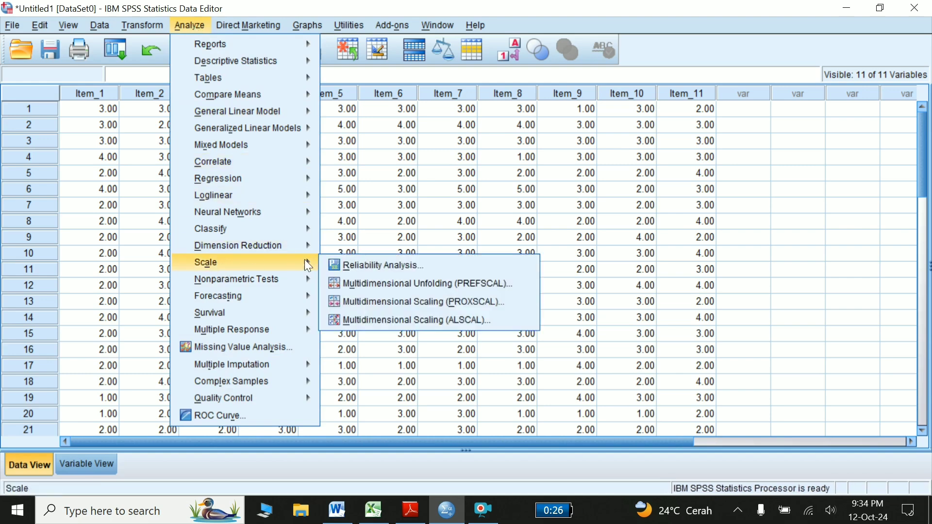
left_click(399, 266)
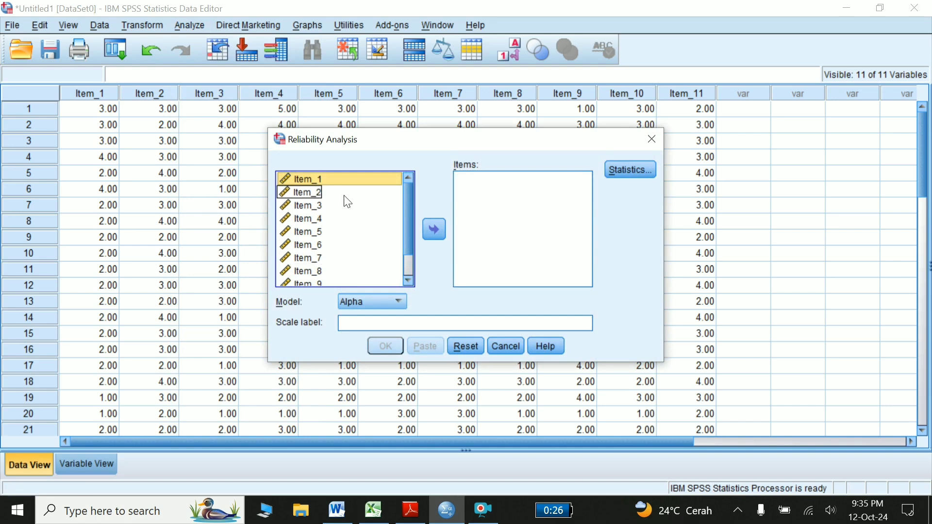
key("ctrl+a")
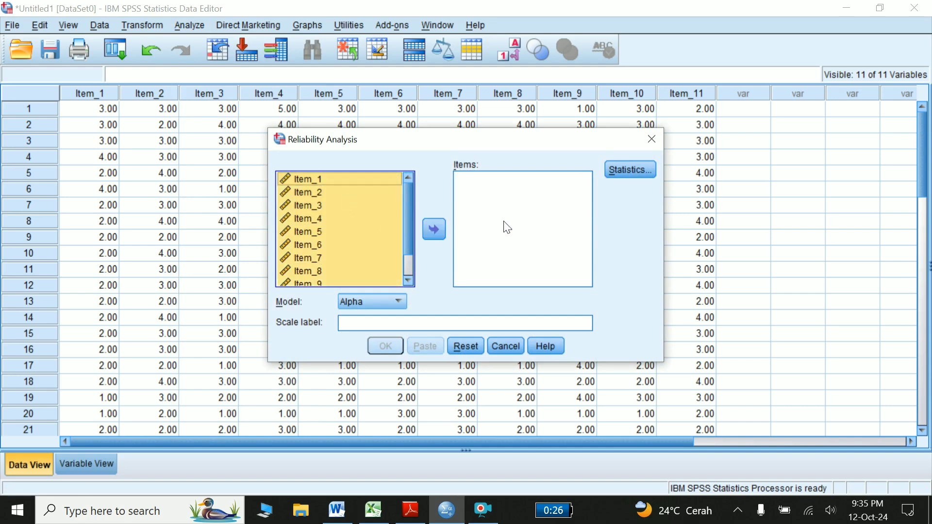
left_click_drag(408, 209, 409, 257)
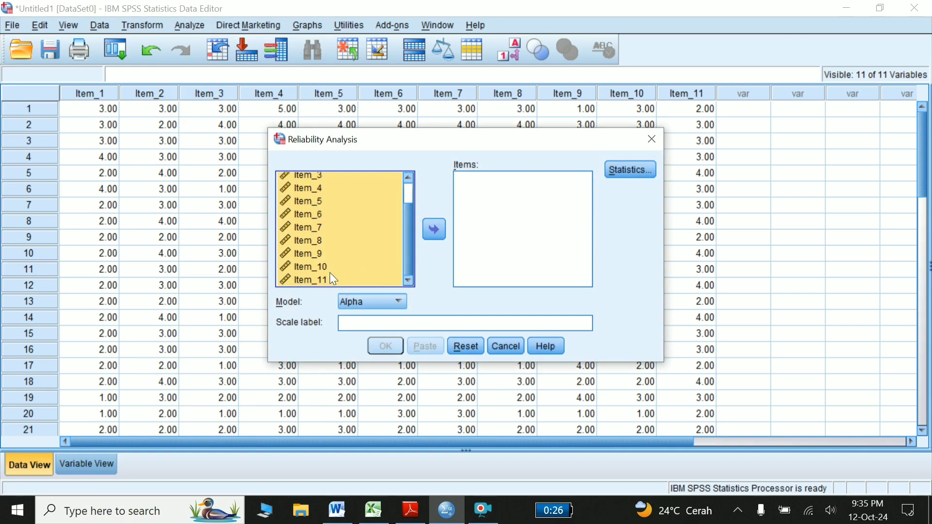
left_click_drag(407, 234, 413, 262)
left_click(435, 231)
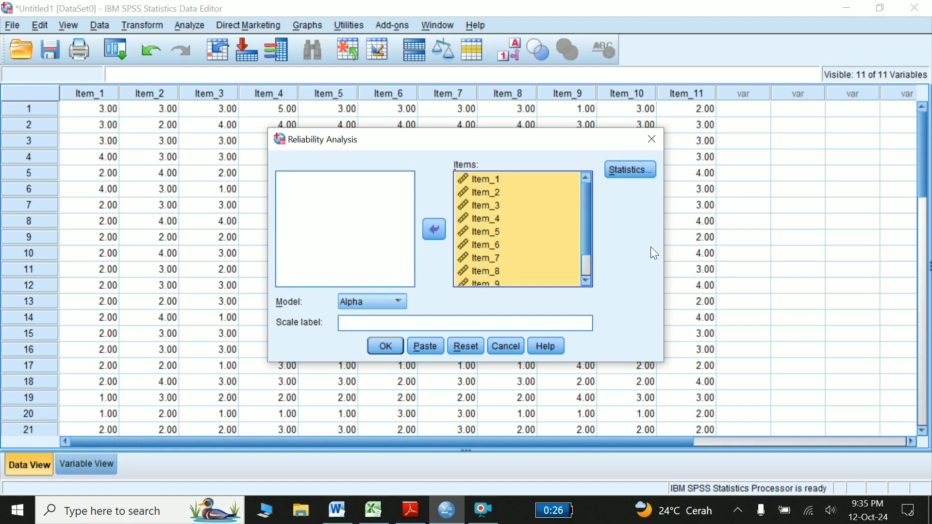
Step: Request 'Scale if item deleted' statistics and run the analysis
left_click(627, 171)
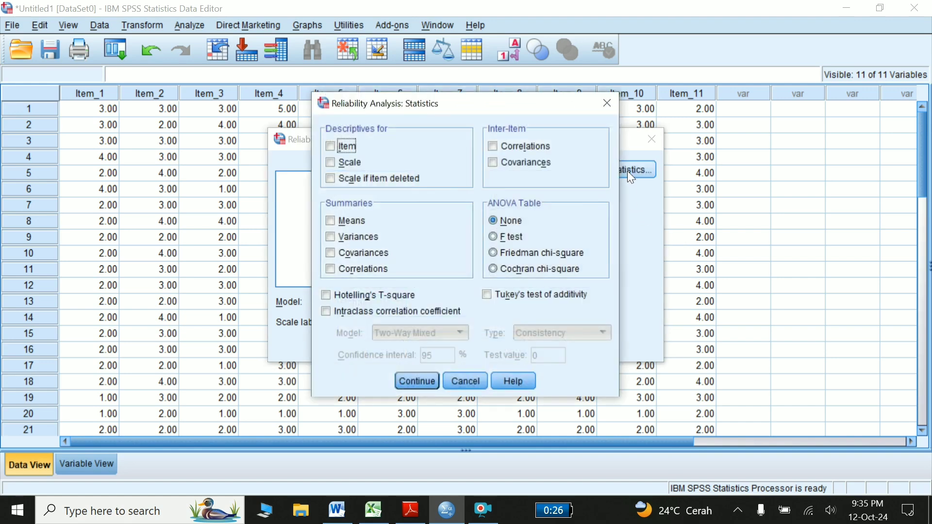
left_click(331, 183)
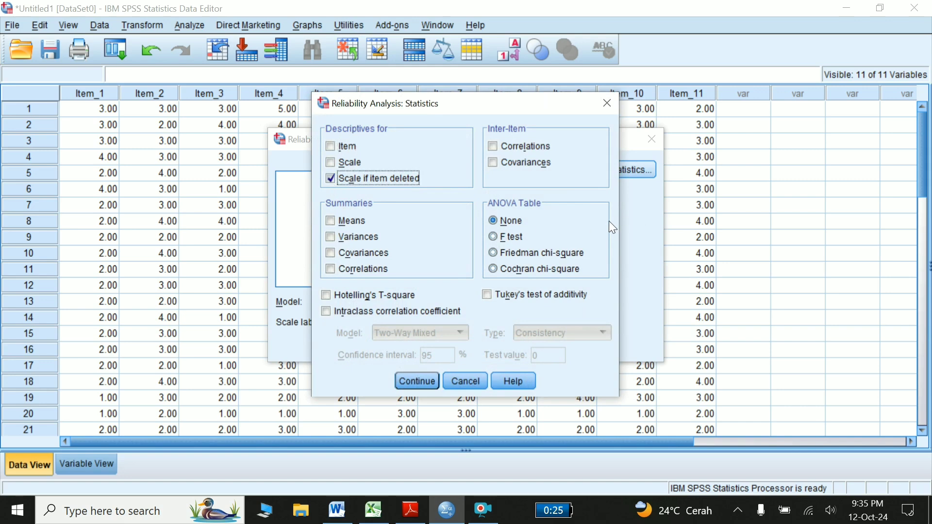
left_click(421, 385)
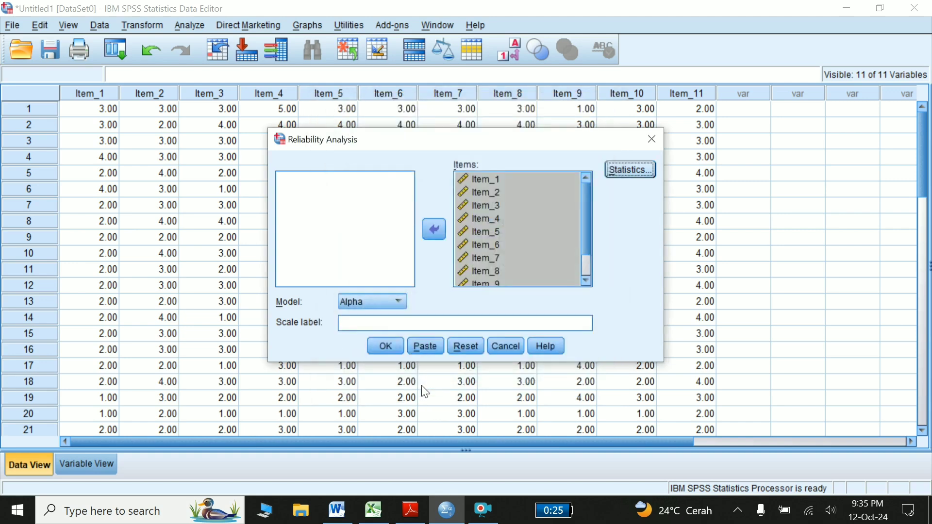
left_click(382, 347)
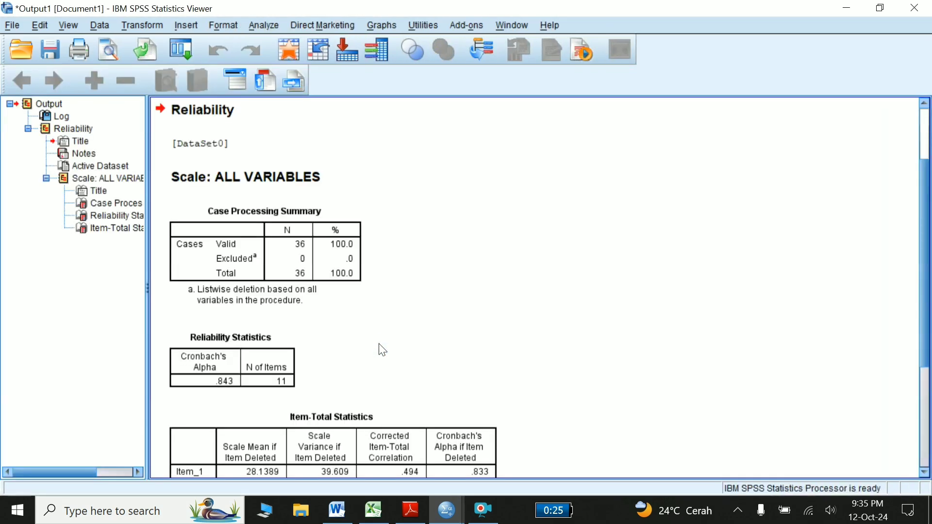
Step: Select the X1 Reliability Statistics table (alpha .843, 11 items) and the Item-Total Statistics table
scroll(383, 350, "down", 3)
scroll(383, 350, "down", 1)
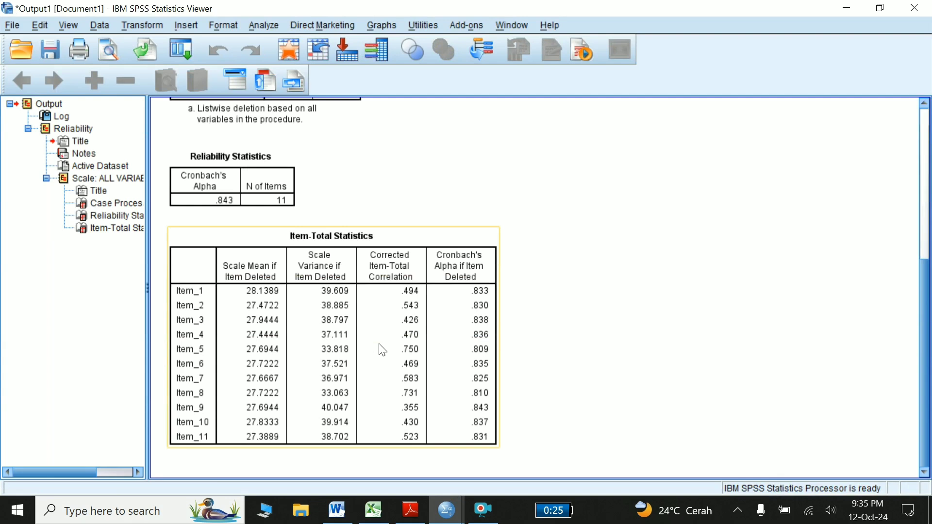
left_click(209, 156)
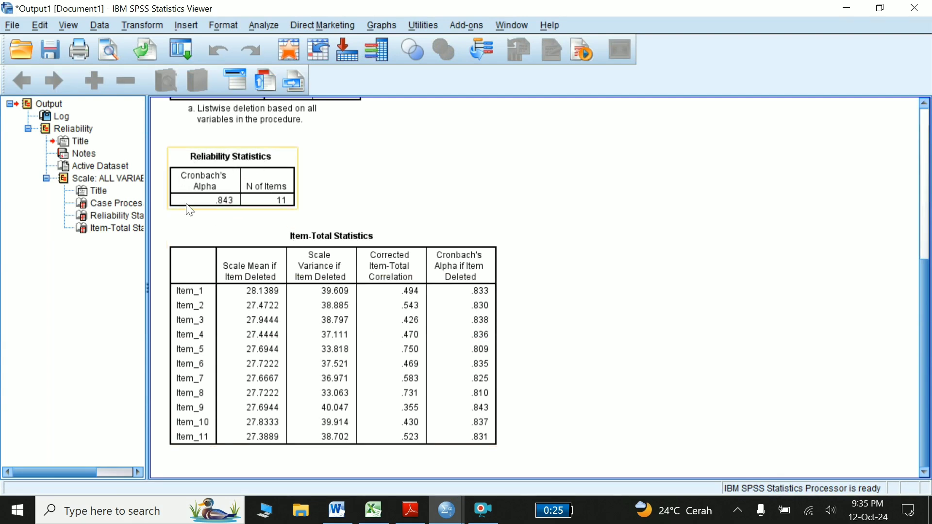
left_click(221, 221)
left_click(229, 191)
left_click(335, 265)
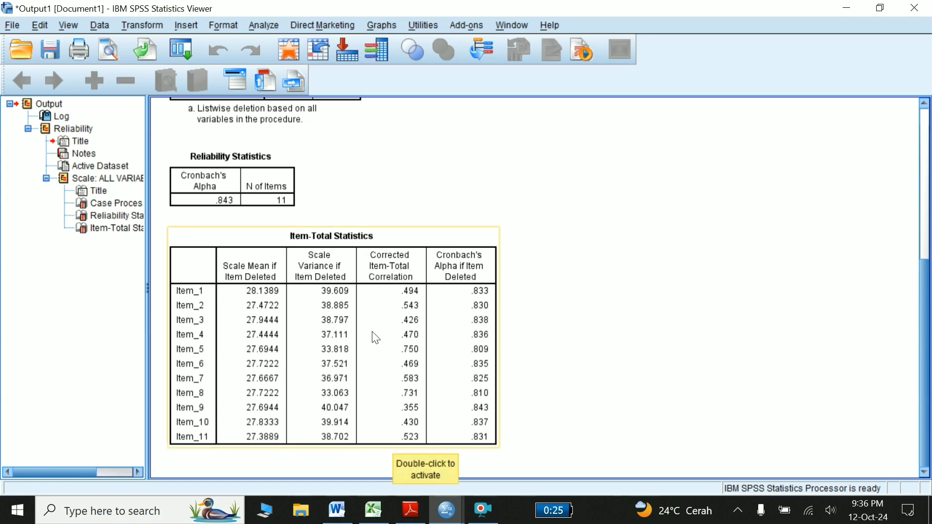
Step: In Excel, inspect the X1 and X2 sheets' item headers and last respondent row
left_click(372, 509)
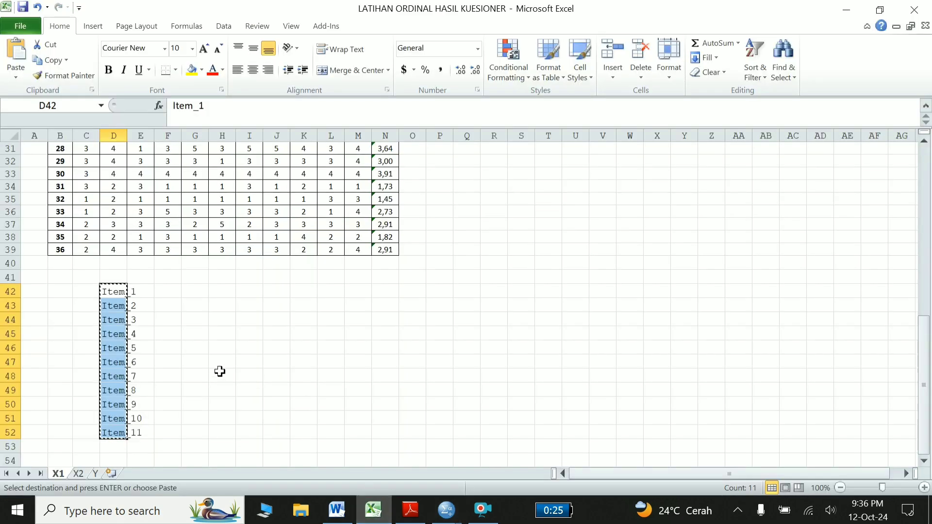
left_click(78, 473)
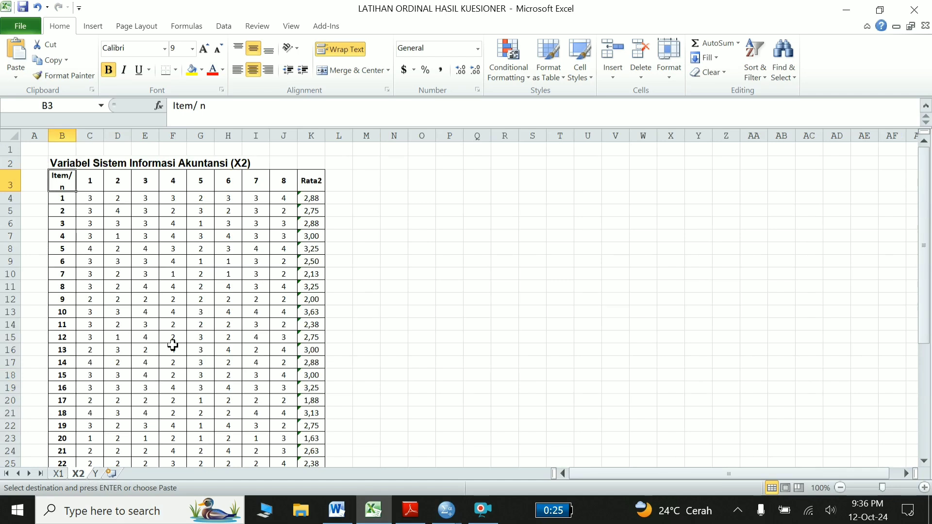
left_click(87, 199)
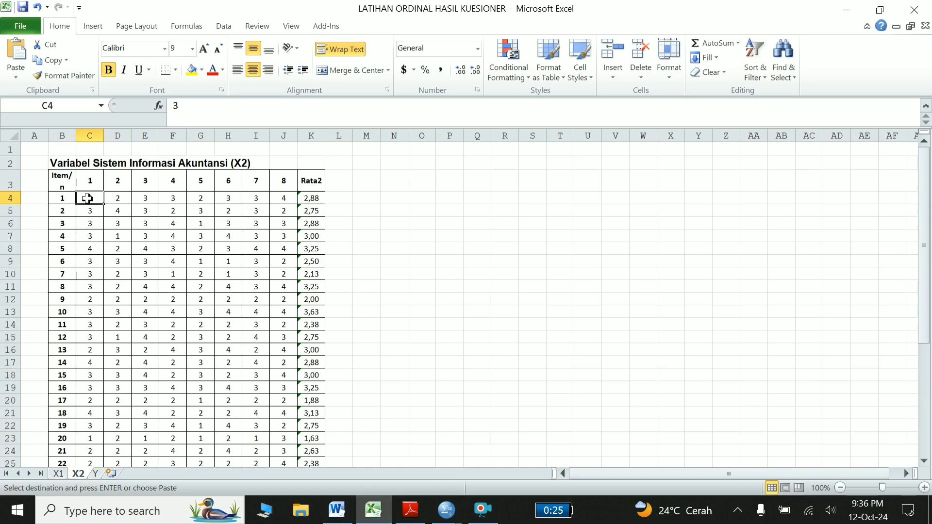
left_click(58, 473)
scroll(270, 243, "up", 5)
scroll(271, 243, "up", 4)
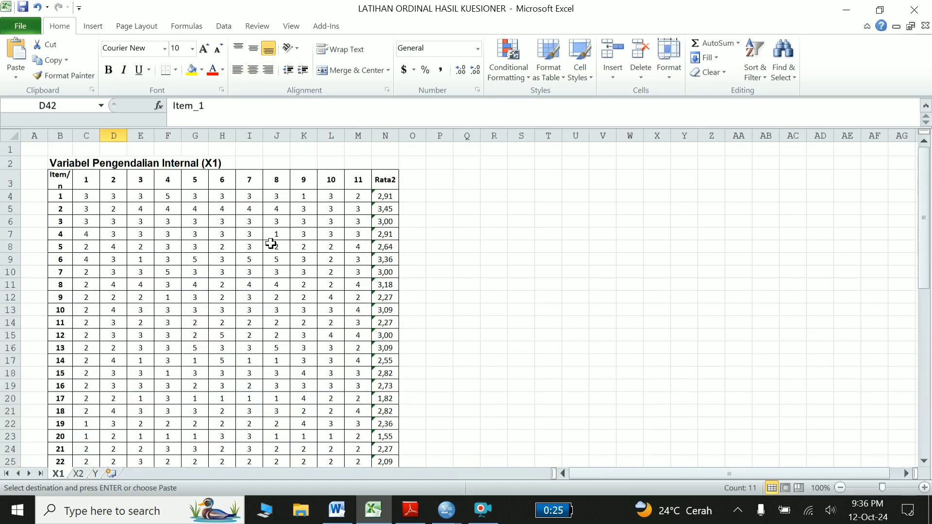
left_click(368, 178)
left_click(79, 474)
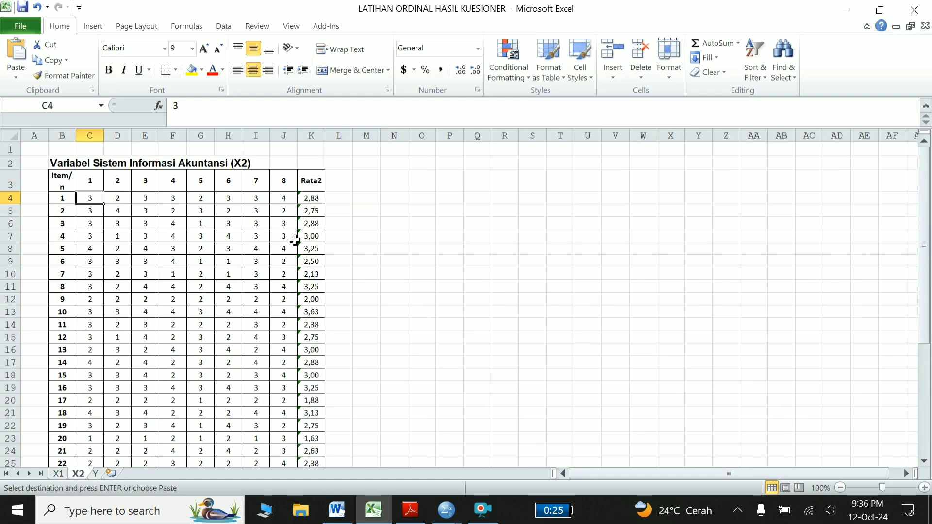
left_click(283, 182)
scroll(222, 291, "down", 4)
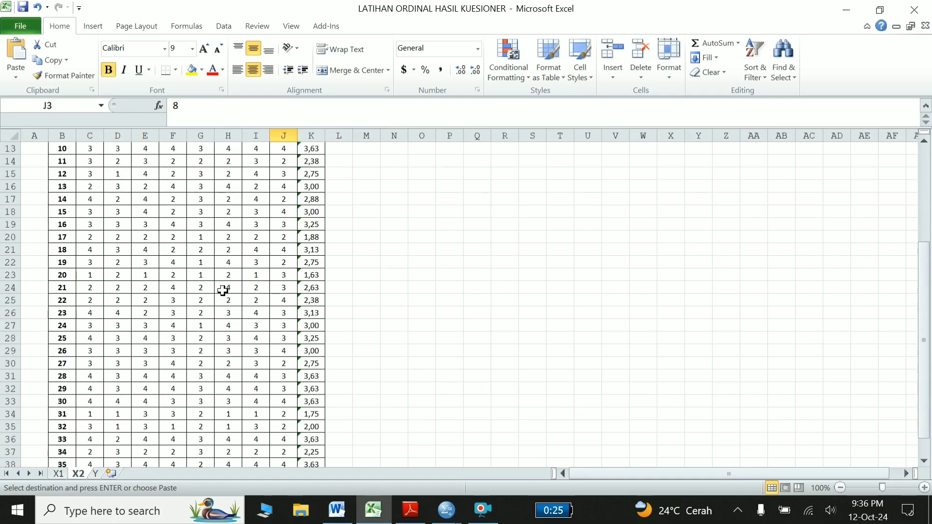
scroll(222, 291, "down", 3)
left_click(65, 364)
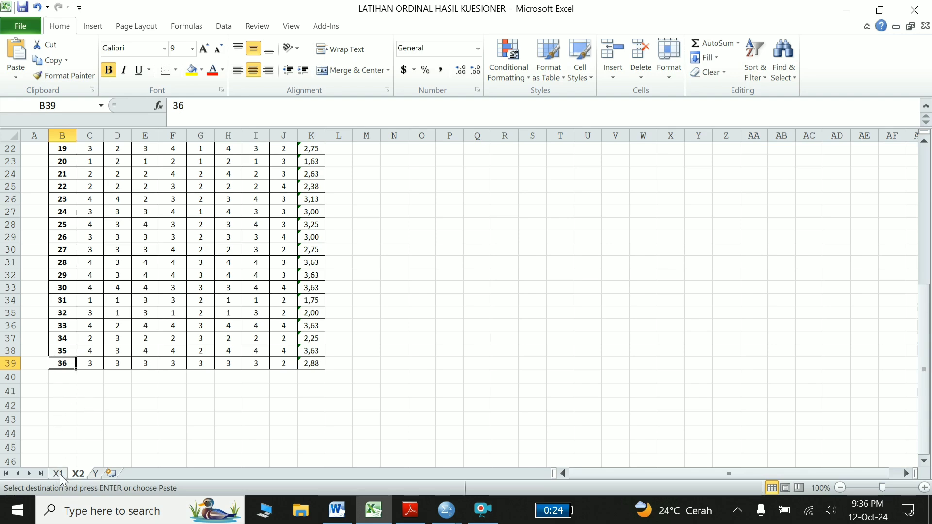
Step: Check the last respondent row on sheet Y, then return to sheet X2
left_click(96, 473)
scroll(96, 401, "down", 3)
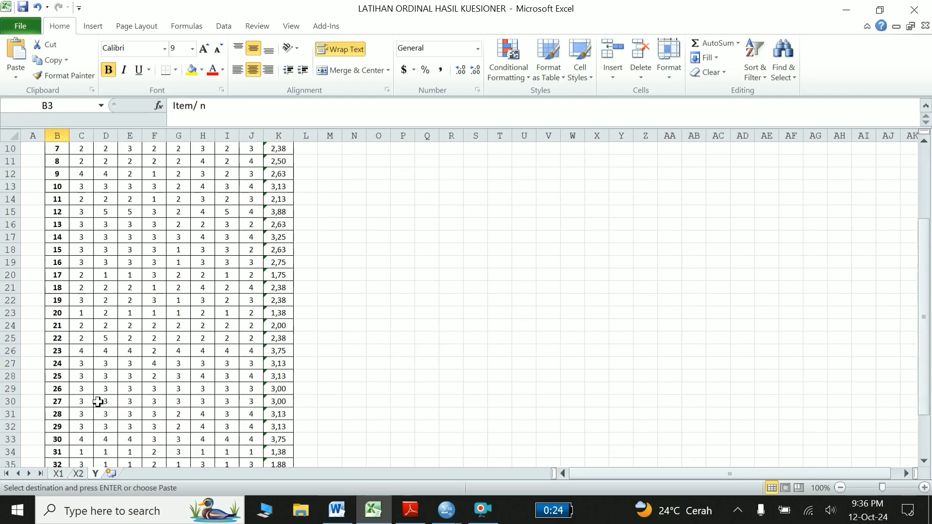
scroll(96, 401, "down", 5)
left_click(53, 324)
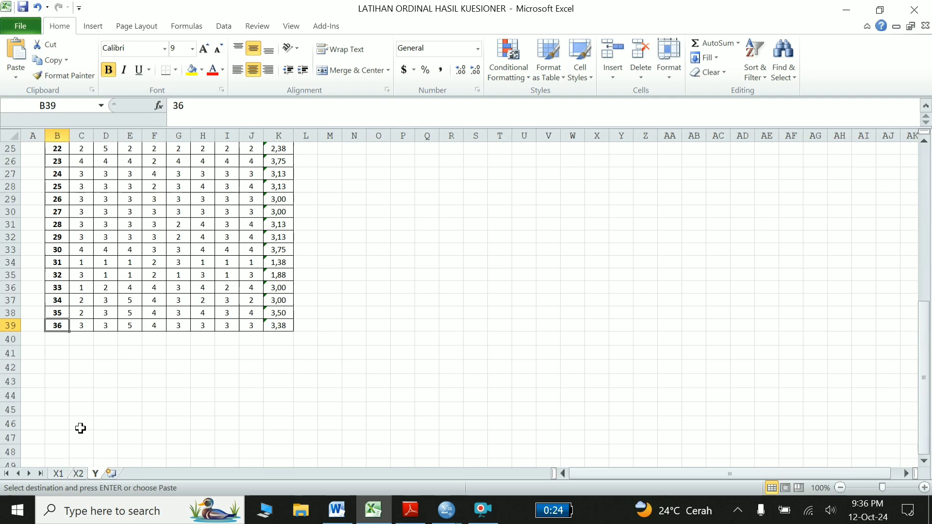
left_click(59, 474)
scroll(93, 355, "down", 4)
scroll(94, 354, "down", 3)
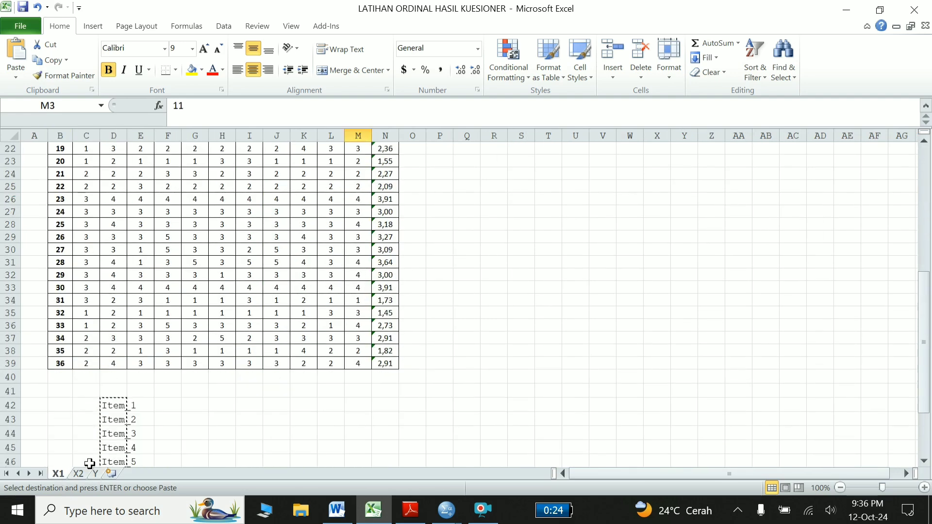
left_click(78, 474)
scroll(160, 374, "up", 6)
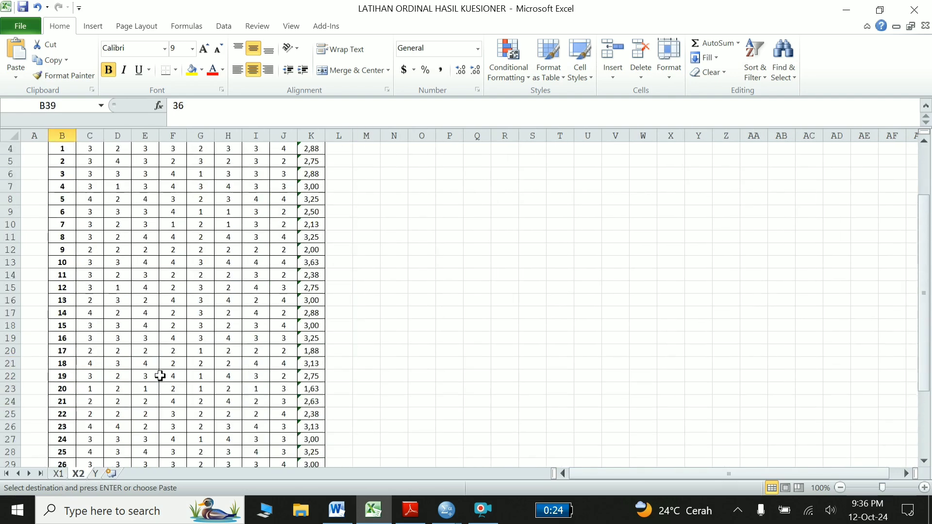
scroll(161, 374, "up", 1)
Step: Copy the X2 item scores in C4:J39
left_click_drag(86, 194, 115, 520)
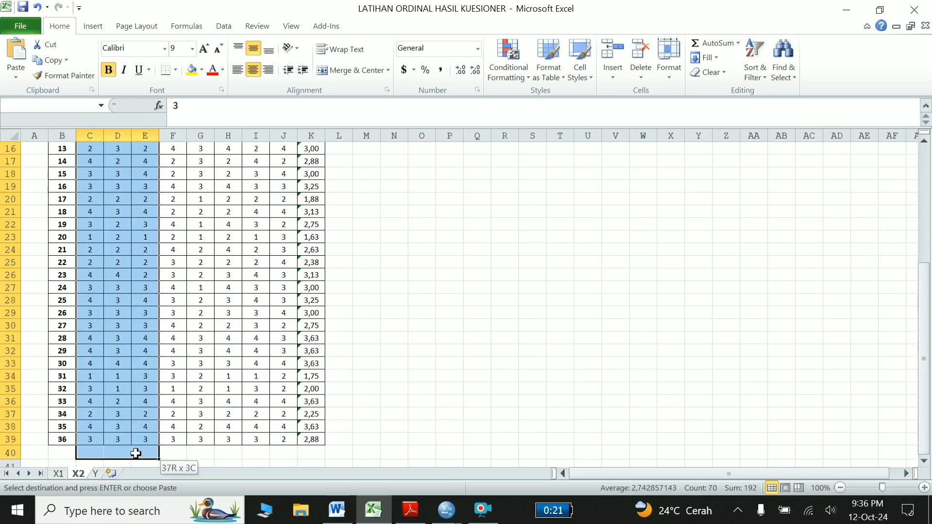
left_click_drag(114, 520, 289, 441)
scroll(233, 288, "up", 4)
scroll(233, 289, "up", 2)
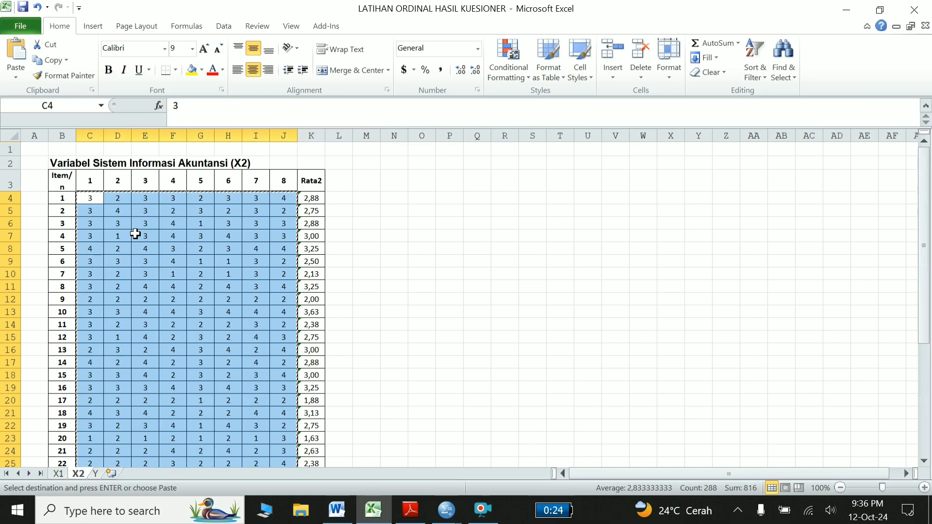
right_click(135, 234)
left_click(167, 259)
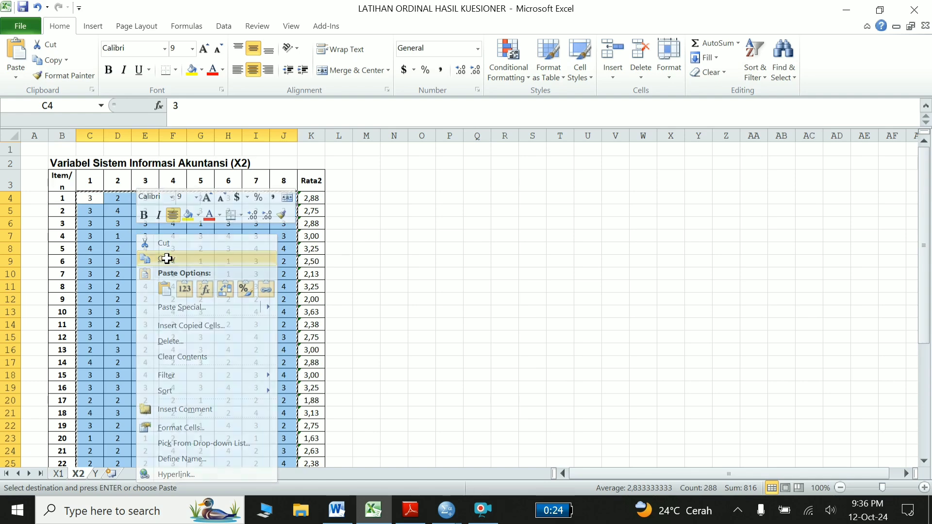
Step: Paste the copied X2 scores into the SPSS Data Editor starting at row 1 of Item_1
left_click(447, 510)
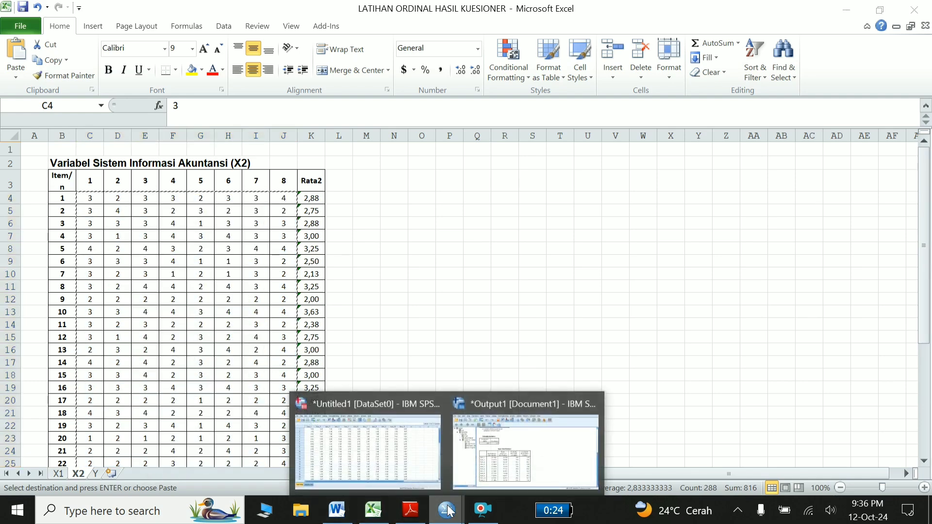
left_click(368, 449)
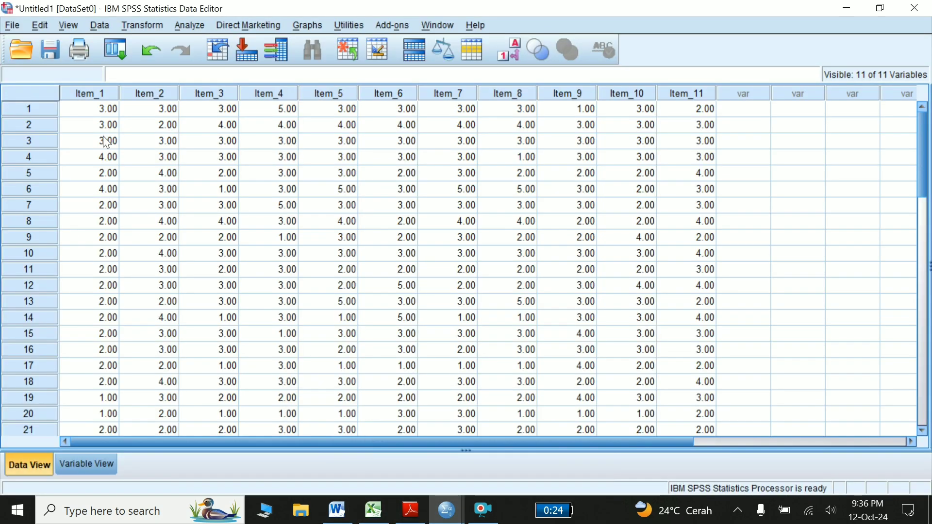
left_click(100, 111)
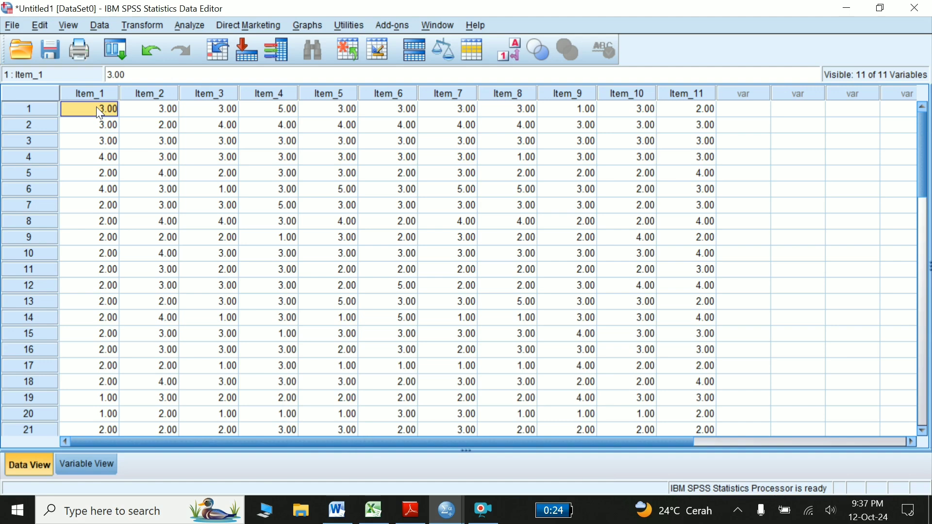
left_click(14, 26)
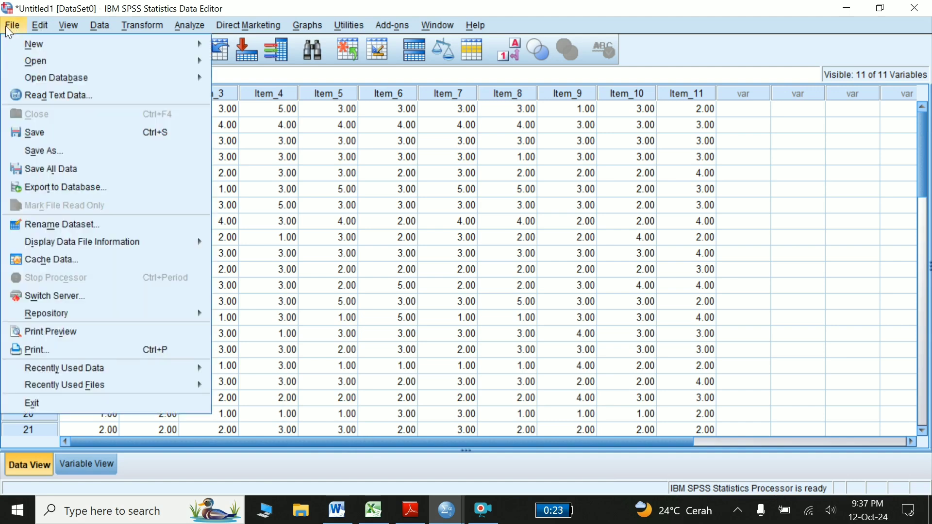
mouse_move(102, 43)
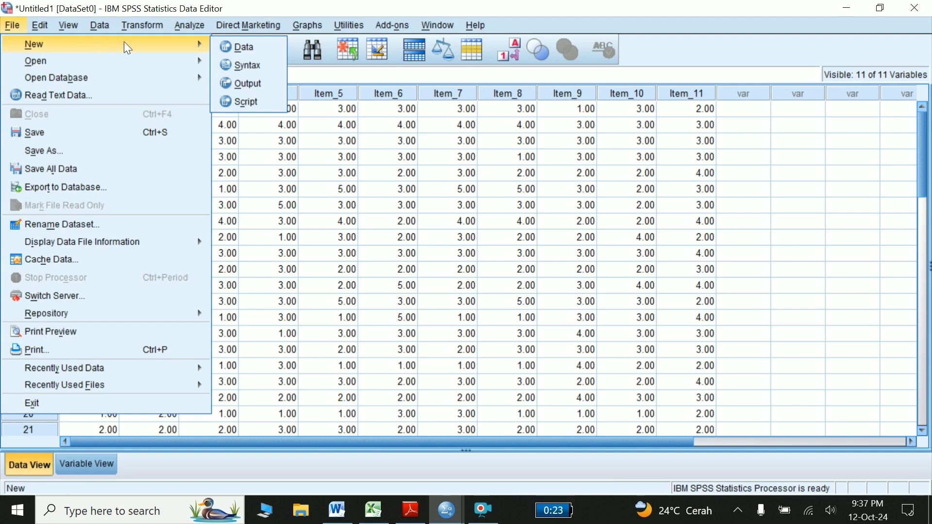
left_click(249, 51)
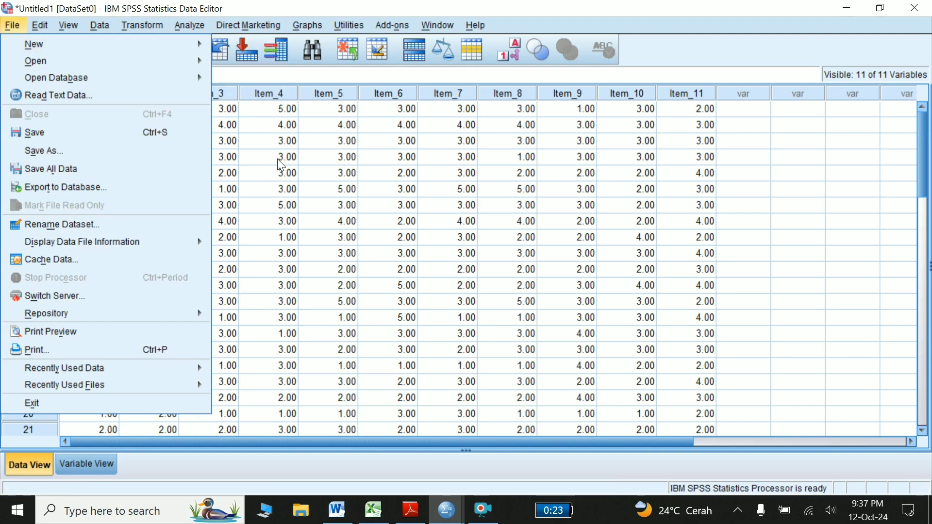
left_click(268, 115)
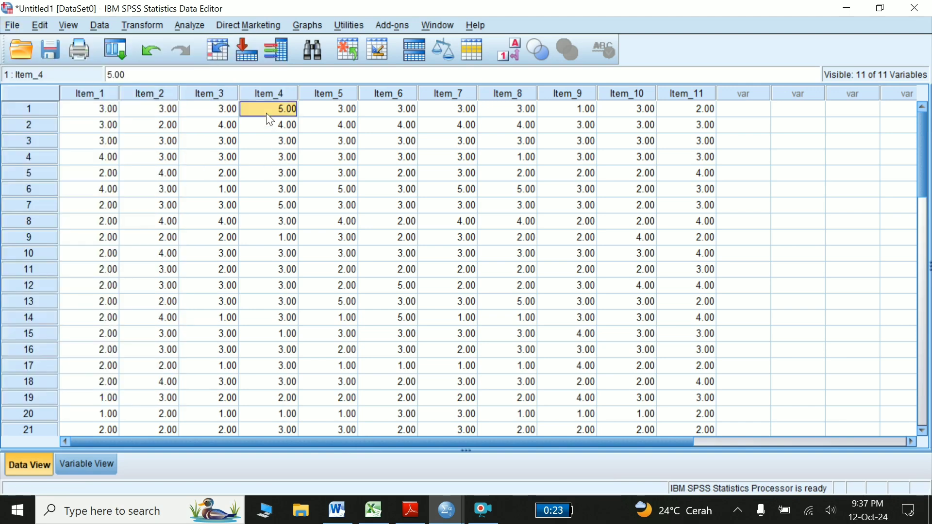
left_click(98, 113)
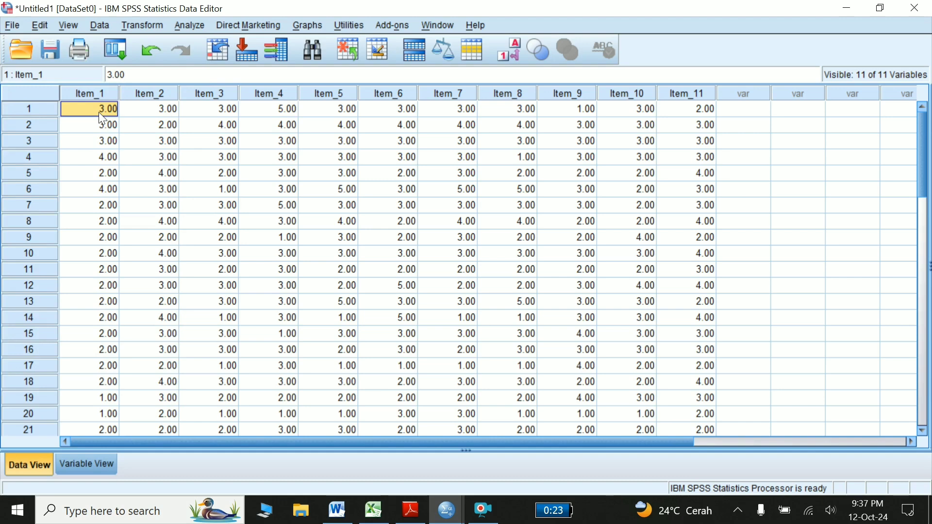
right_click(100, 118)
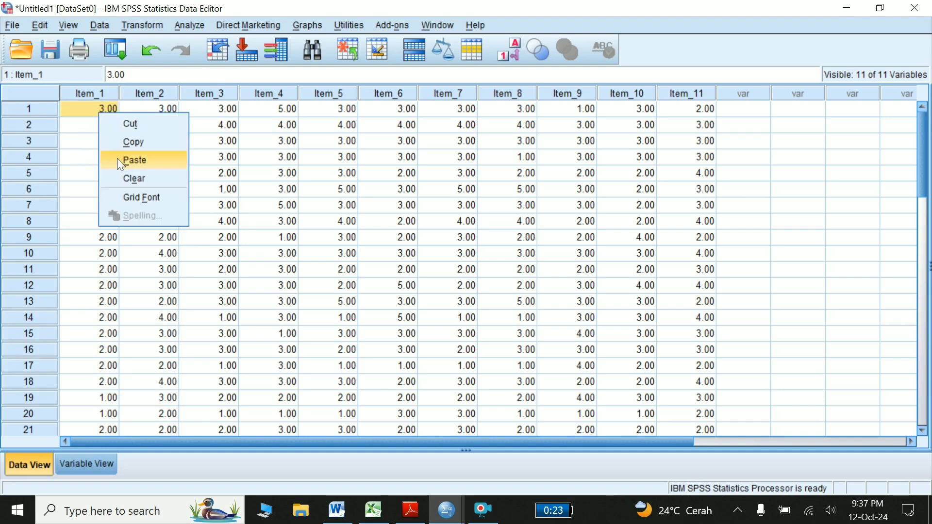
left_click(138, 163)
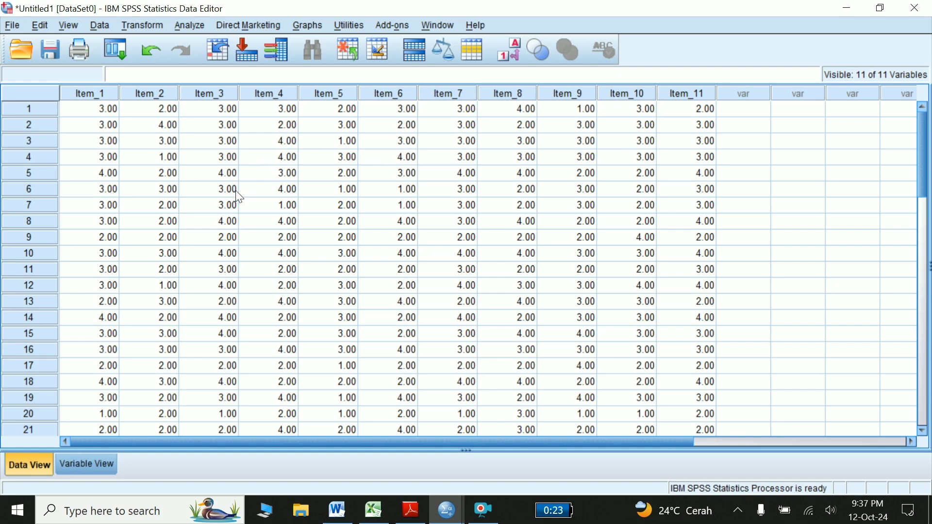
Step: Open Reliability Analysis and remove Item_9–Item_11 from the Items list
left_click(192, 27)
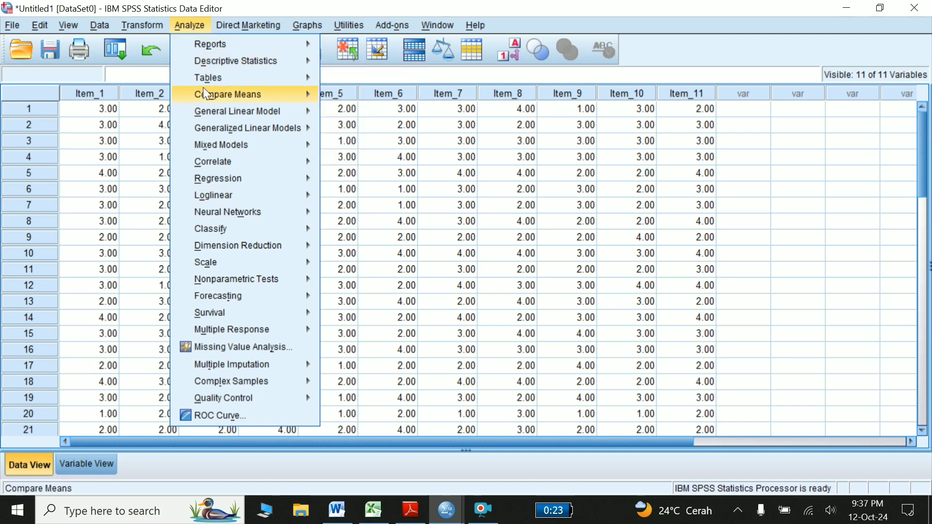
mouse_move(206, 262)
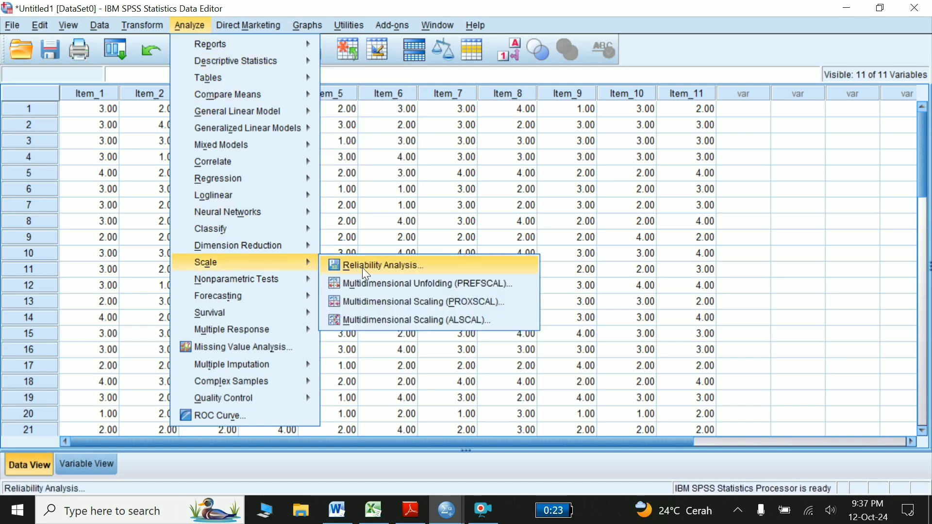
left_click(362, 266)
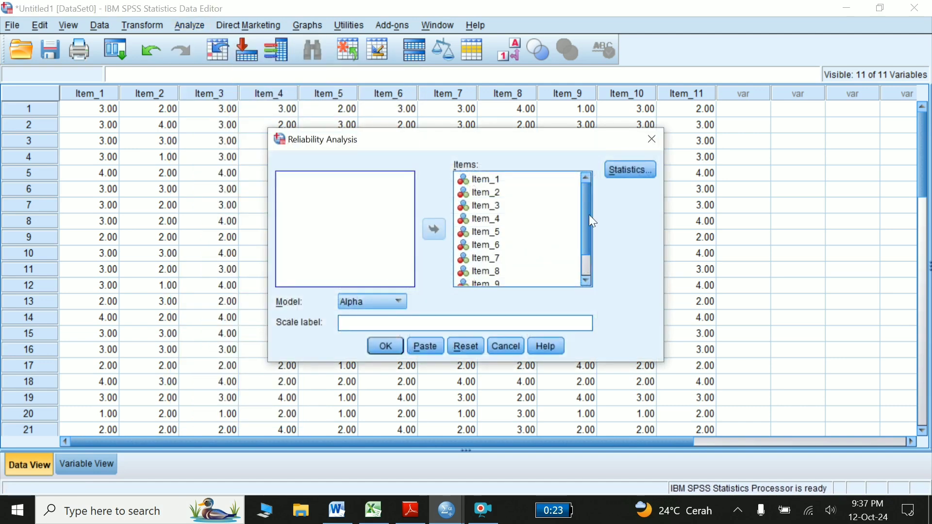
scroll(587, 214, "down", 2)
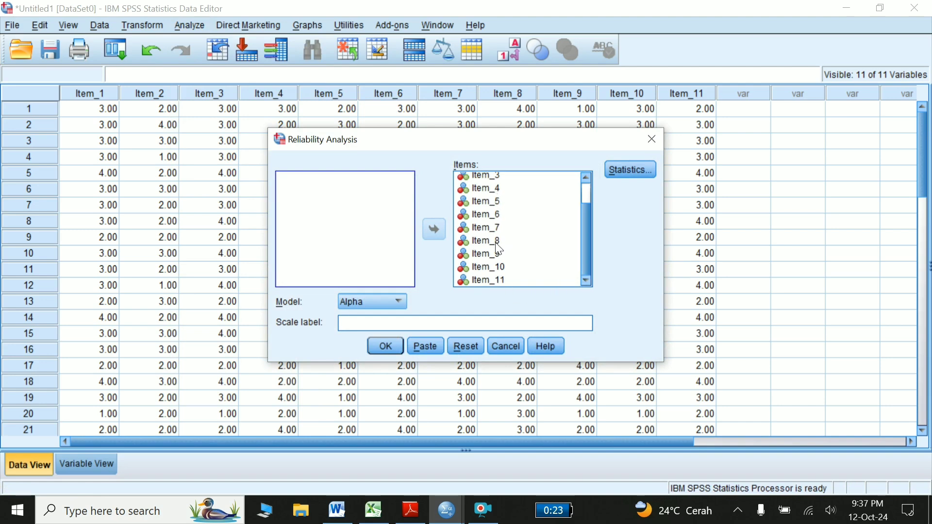
left_click(485, 254)
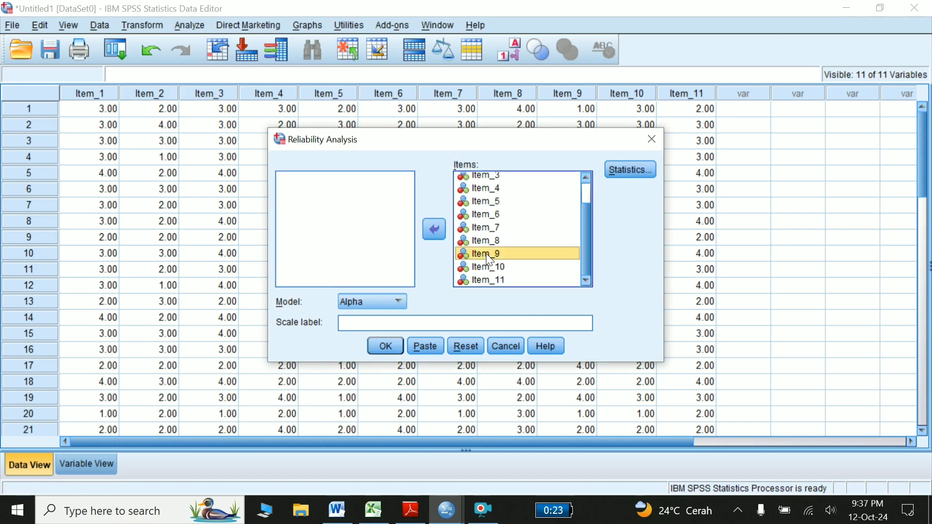
key("shift+Down")
key("shift+Down")
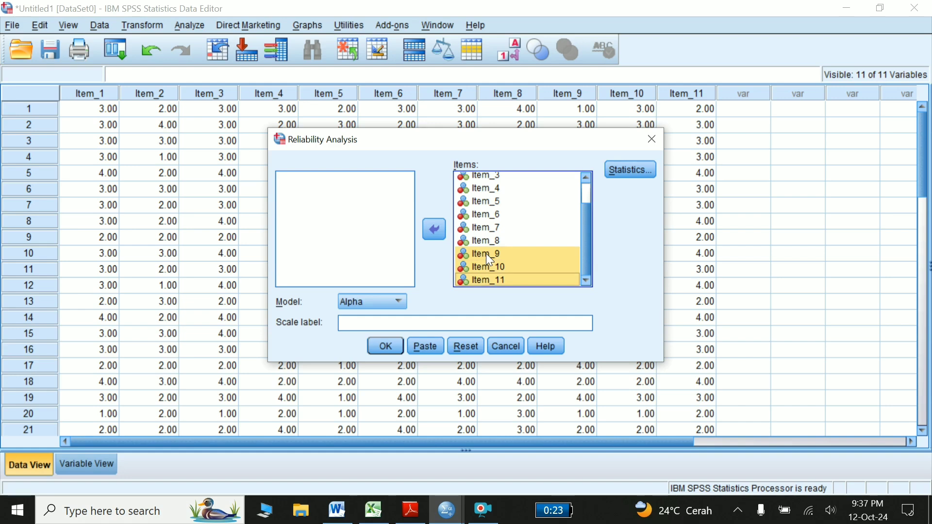
left_click(429, 231)
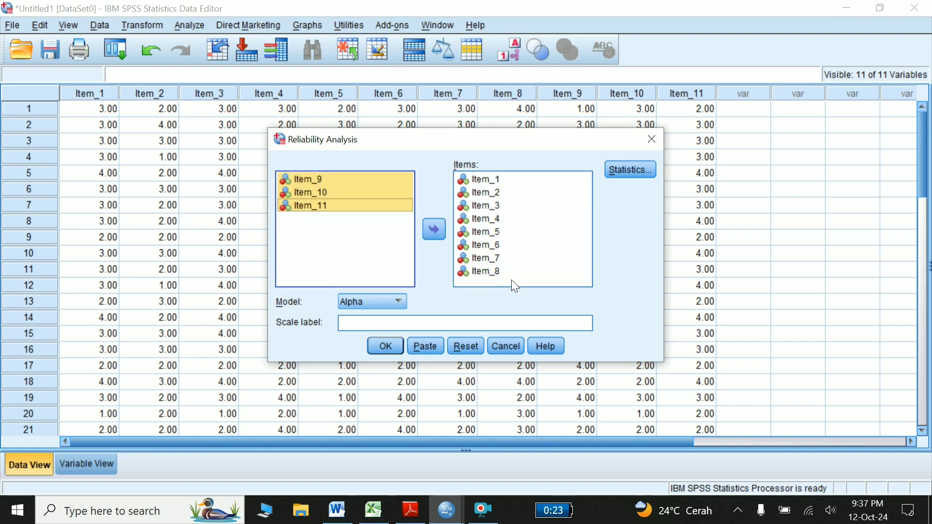
Step: Tick 'Scale if item deleted' and run the reliability analysis on Item_1–Item_8
left_click(374, 509)
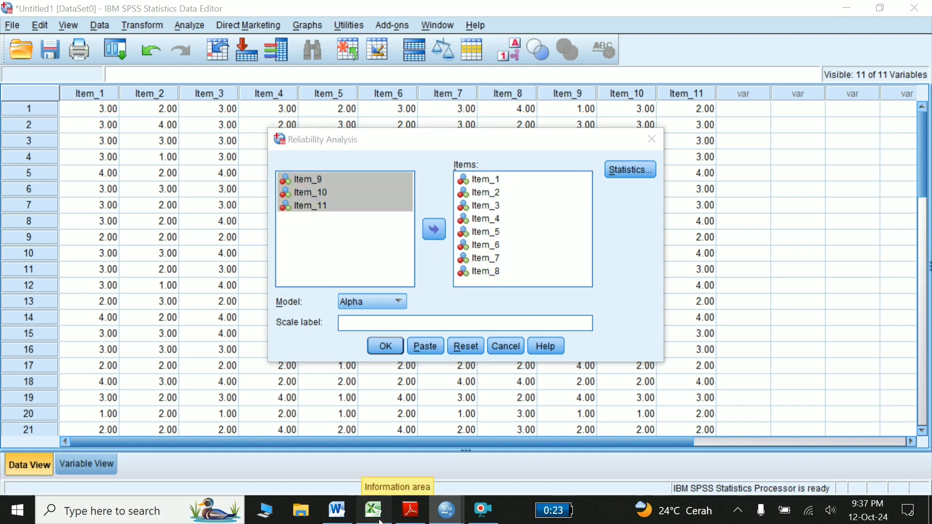
left_click(284, 182)
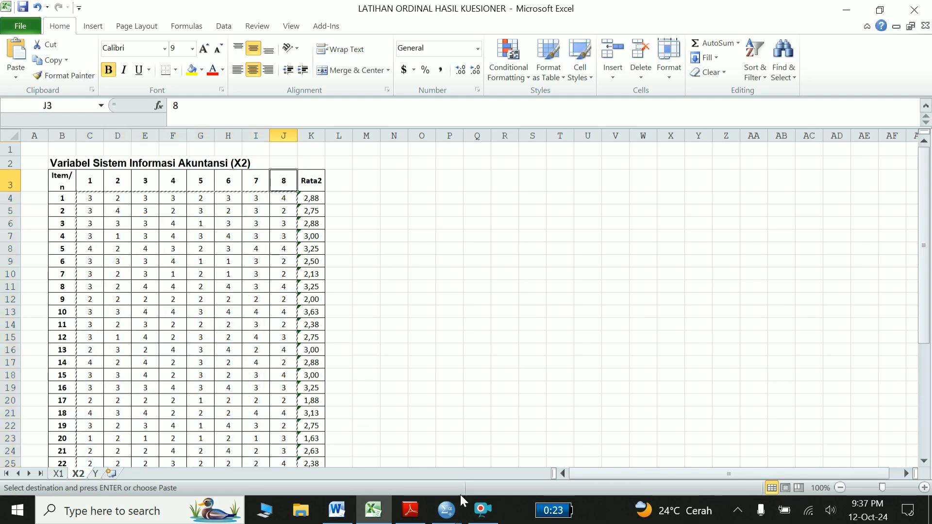
left_click(449, 517)
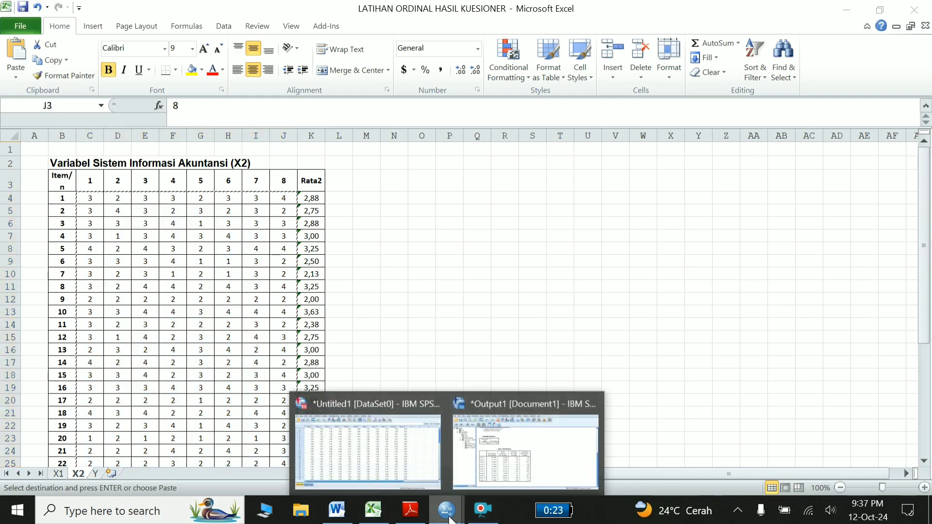
left_click(391, 452)
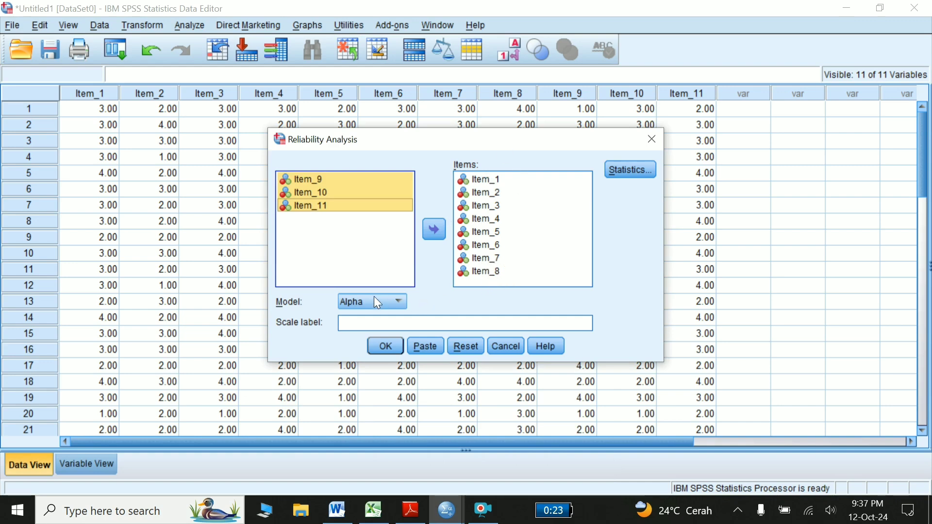
left_click(617, 170)
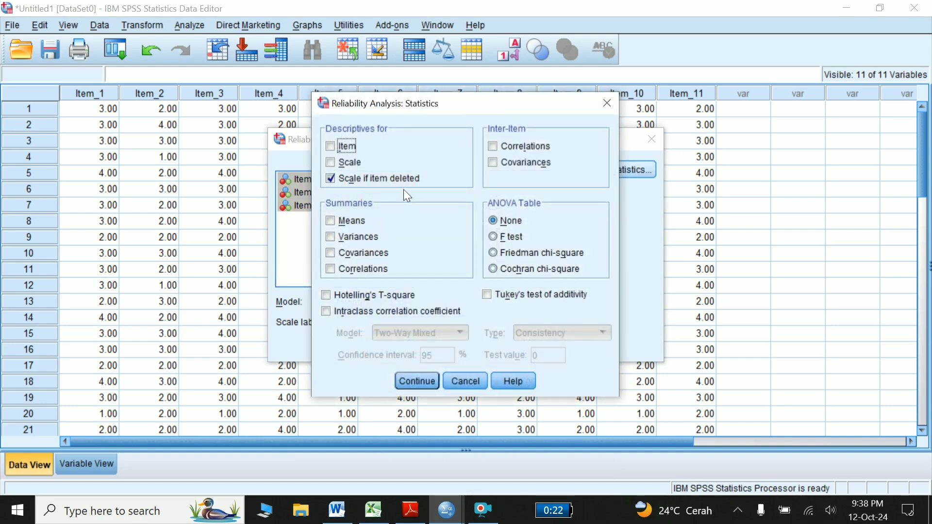
left_click(415, 380)
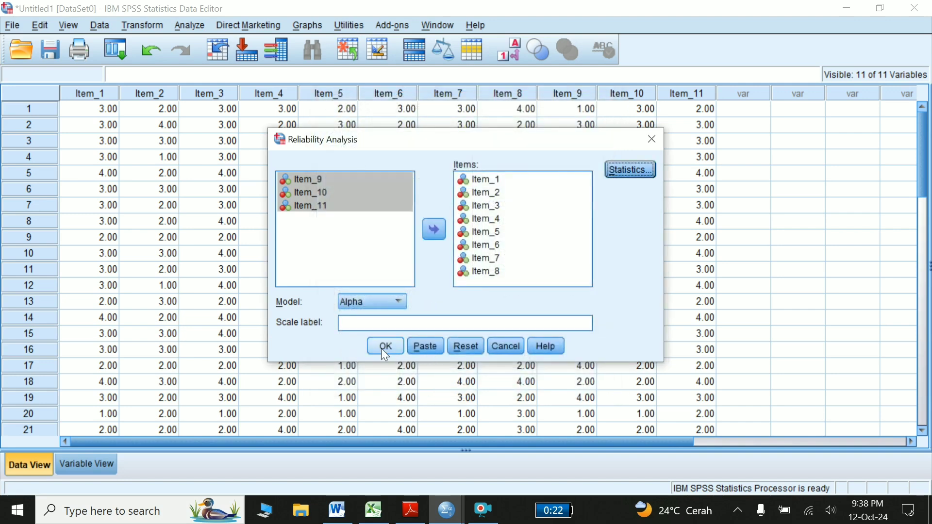
left_click(382, 348)
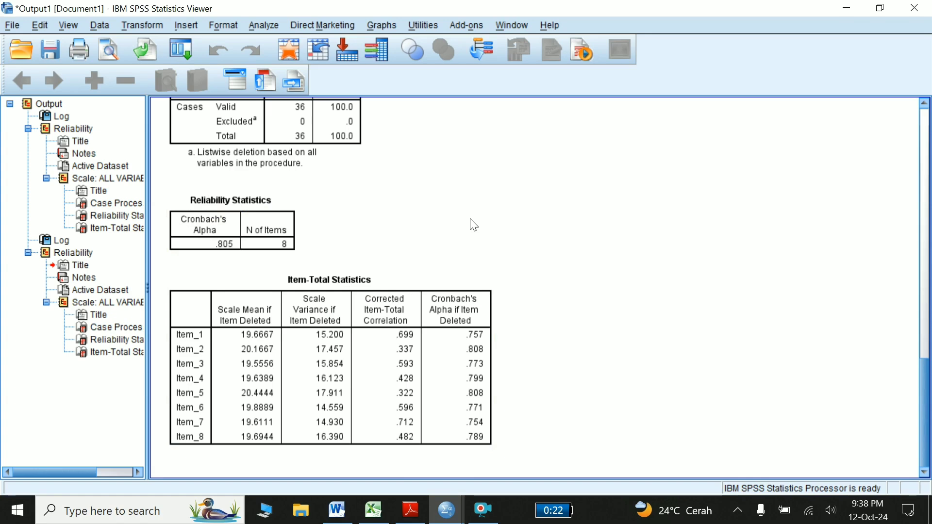
Step: Copy the Y sheet's item scores C4:J39 in Excel
left_click(374, 510)
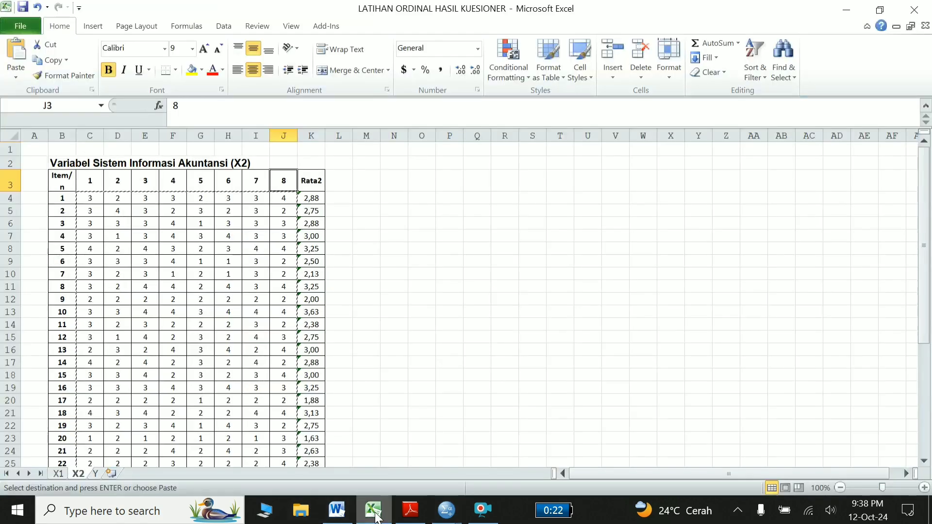
left_click(95, 474)
scroll(104, 362, "up", 7)
key("super+d")
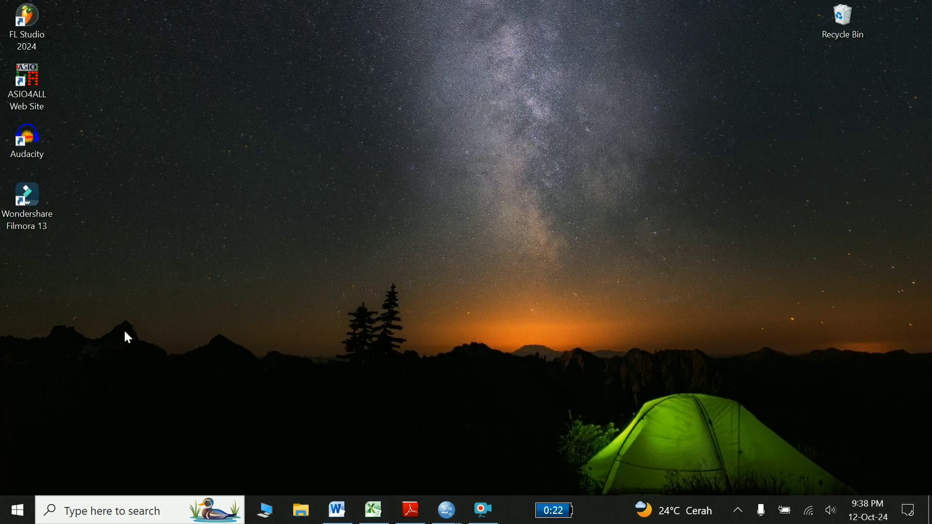
left_click(374, 510)
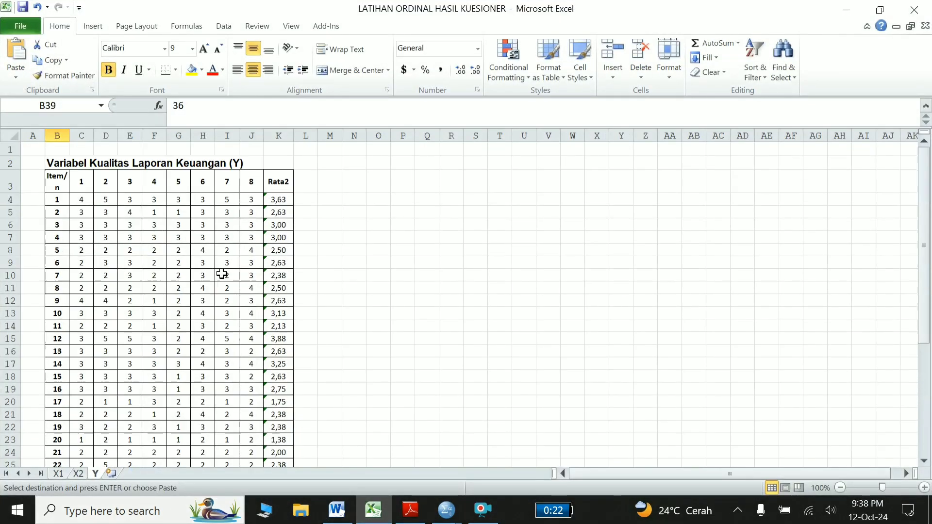
left_click_drag(81, 199, 129, 519)
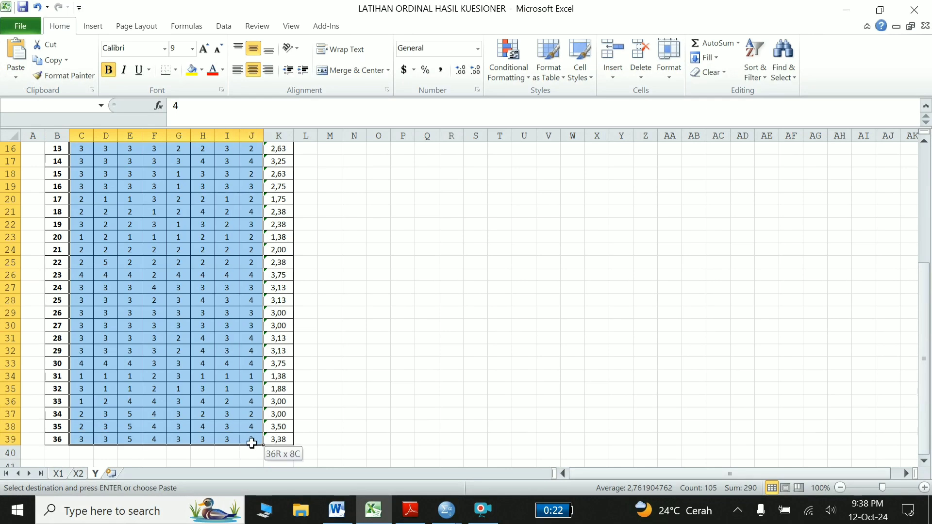
left_click_drag(129, 519, 251, 439)
scroll(200, 292, "up", 4)
scroll(195, 272, "up", 1)
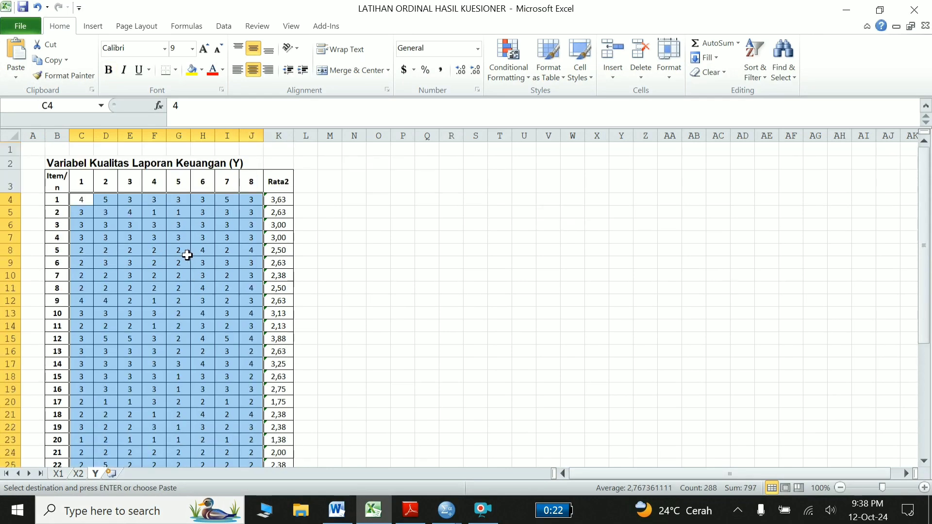
right_click(186, 254)
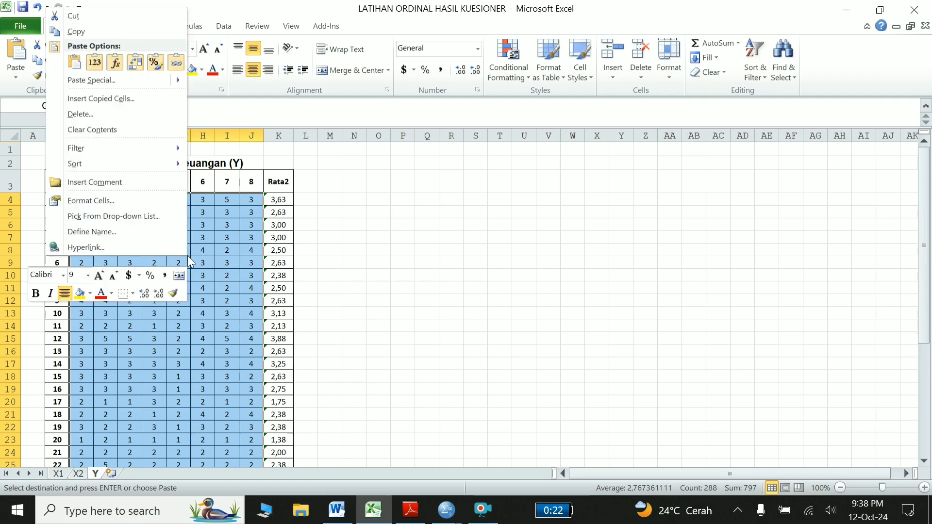
left_click(88, 31)
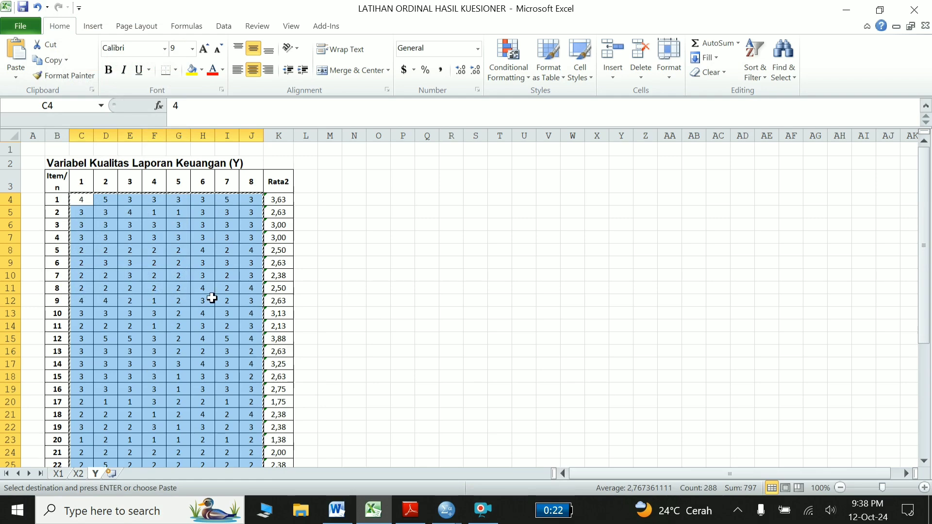
Step: Glance at sheet X2, return to sheet Y, and bring the SPSS Data Editor forward
left_click(79, 474)
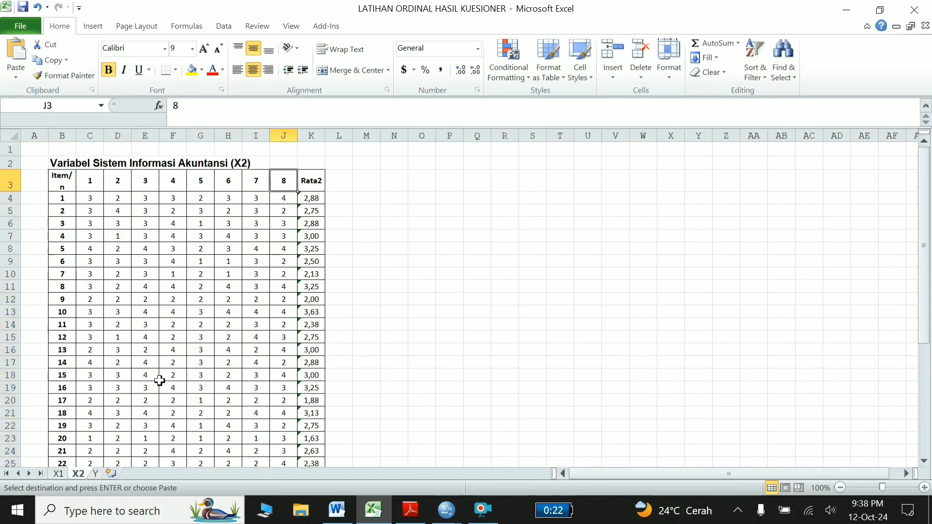
left_click(98, 475)
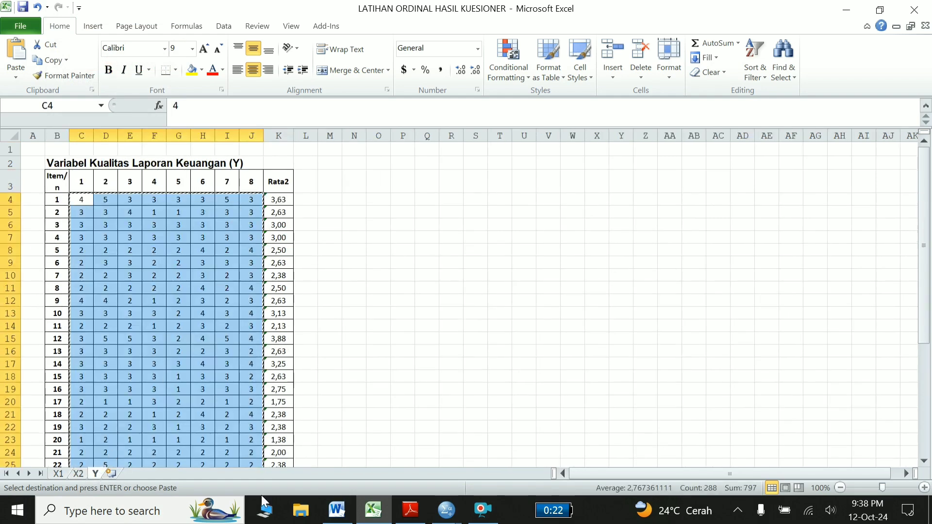
left_click(449, 516)
mouse_move(447, 511)
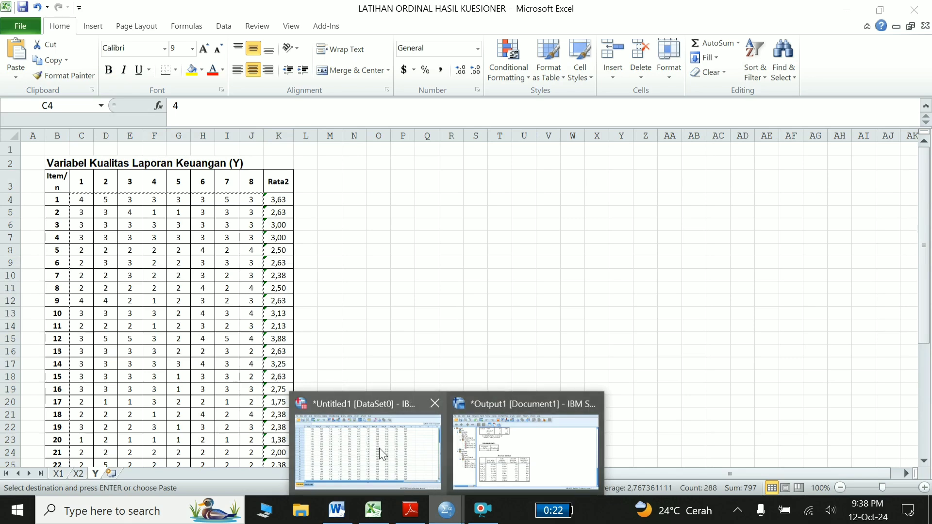
left_click(380, 448)
Step: Paste the Y scores over the grid starting at row 1 of Item_1
left_click(88, 116)
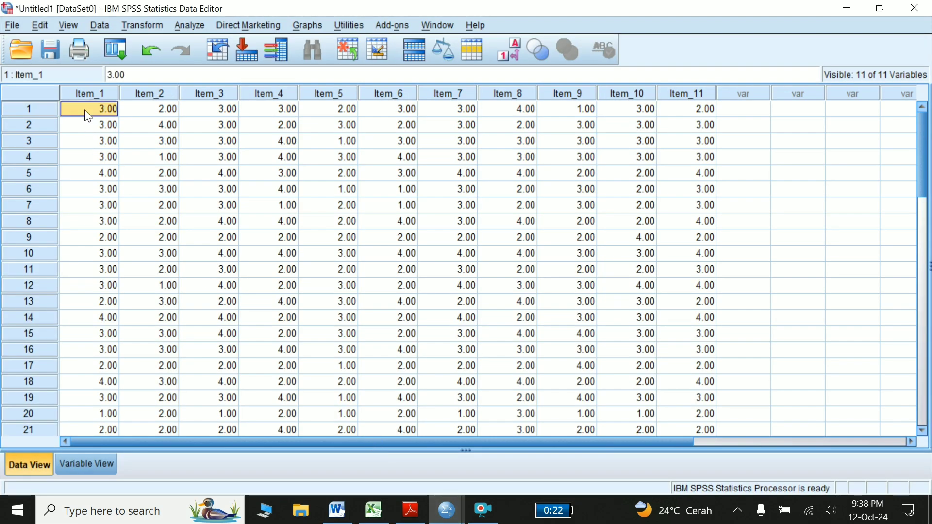
right_click(85, 110)
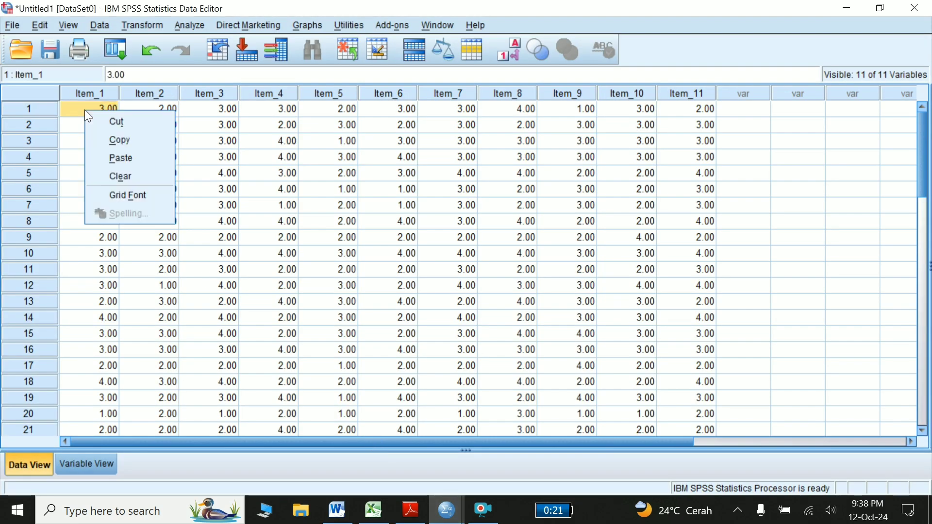
left_click(127, 162)
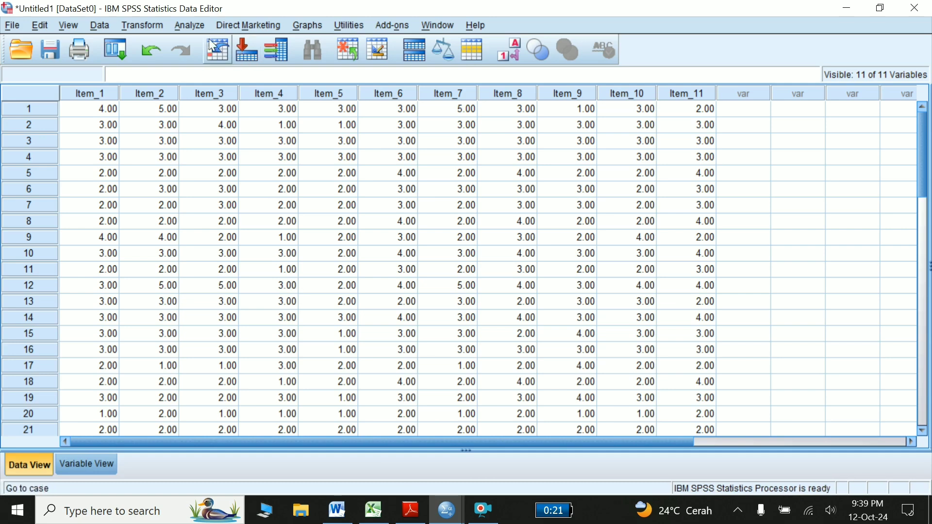
Step: Set up a Reliability Analysis with Item_1–Item_8 as items
left_click(193, 29)
mouse_move(218, 262)
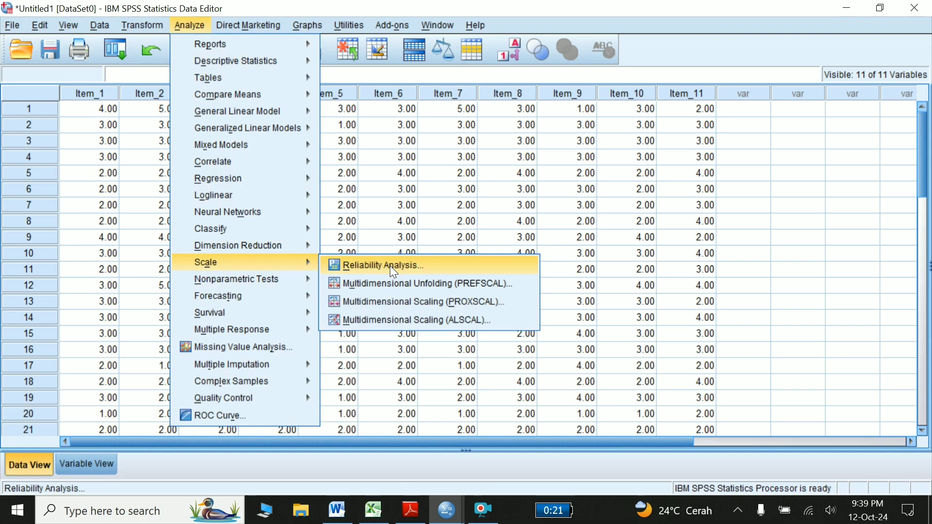
left_click(390, 266)
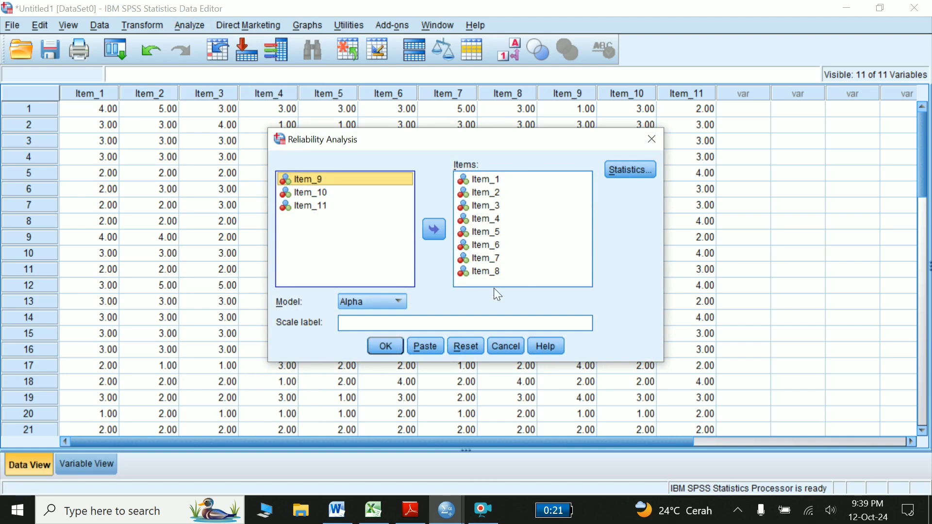
left_click(488, 276)
Step: Run the Y reliability analysis and review alpha .842 and item-total correlations .397–.848
left_click(384, 348)
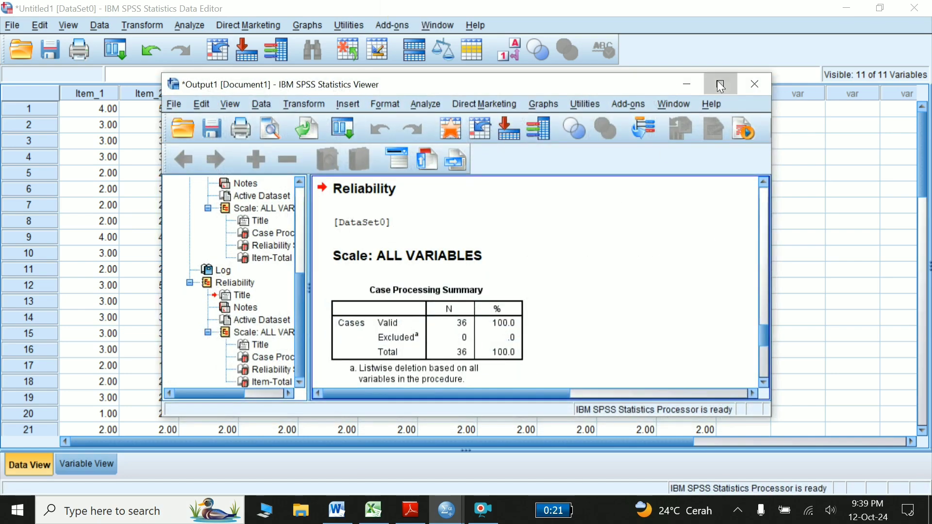
left_click(720, 85)
scroll(353, 242, "down", 5)
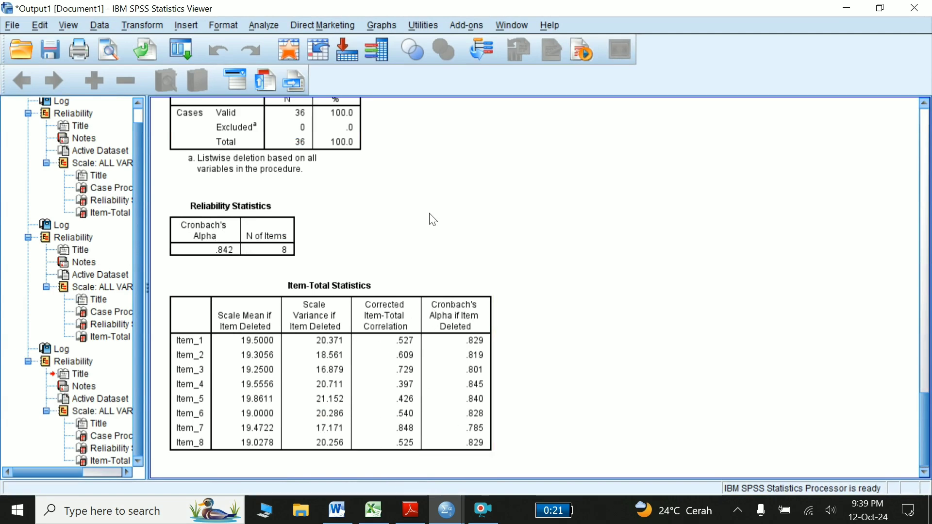
scroll(433, 220, "down", 1)
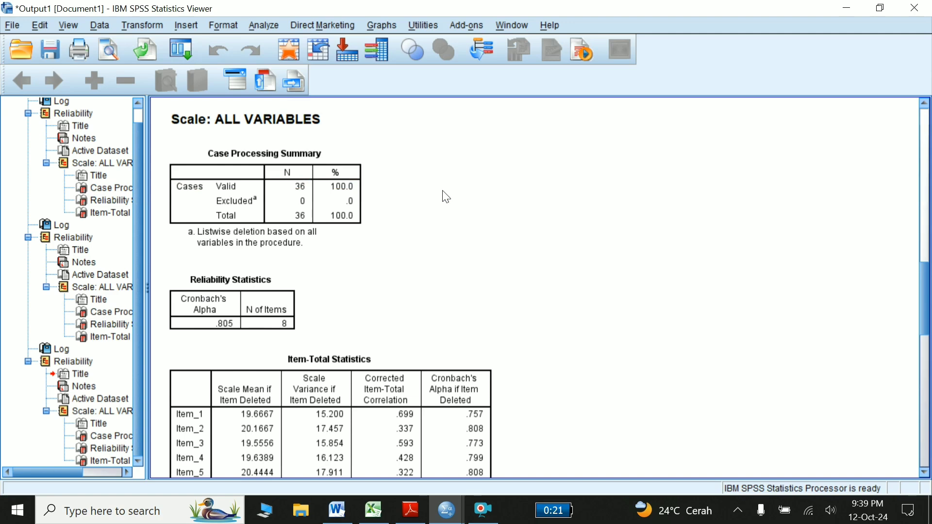
scroll(445, 197, "down", 5)
scroll(441, 190, "down", 2)
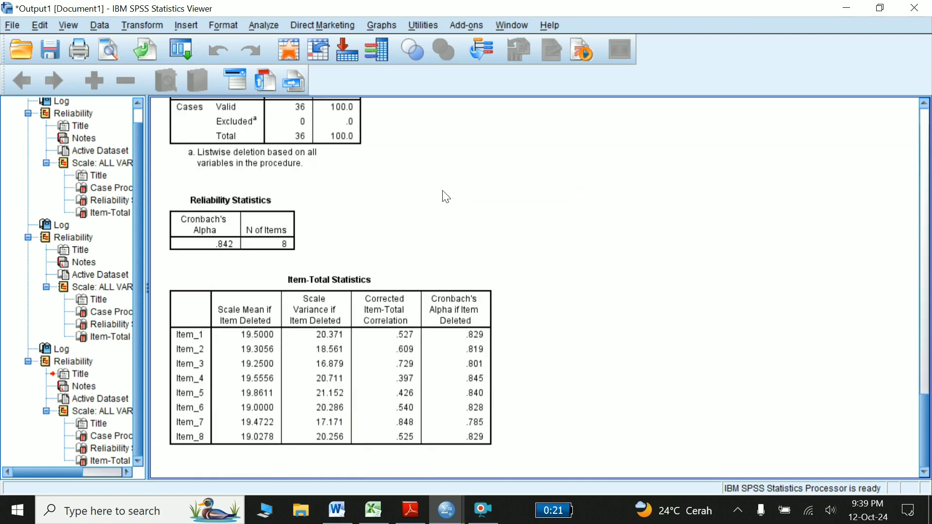
Step: Launch Microsoft Word with a blank, maximized document
left_click(19, 512)
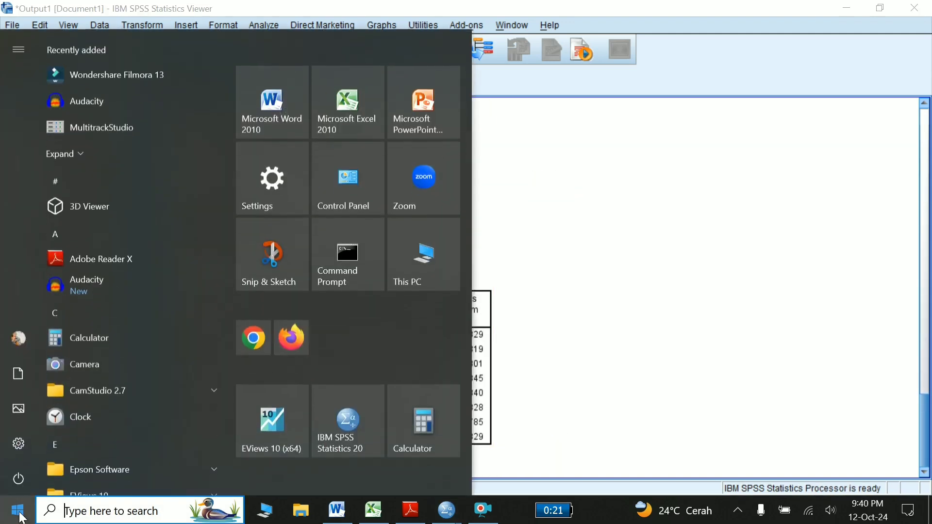
left_click(269, 107)
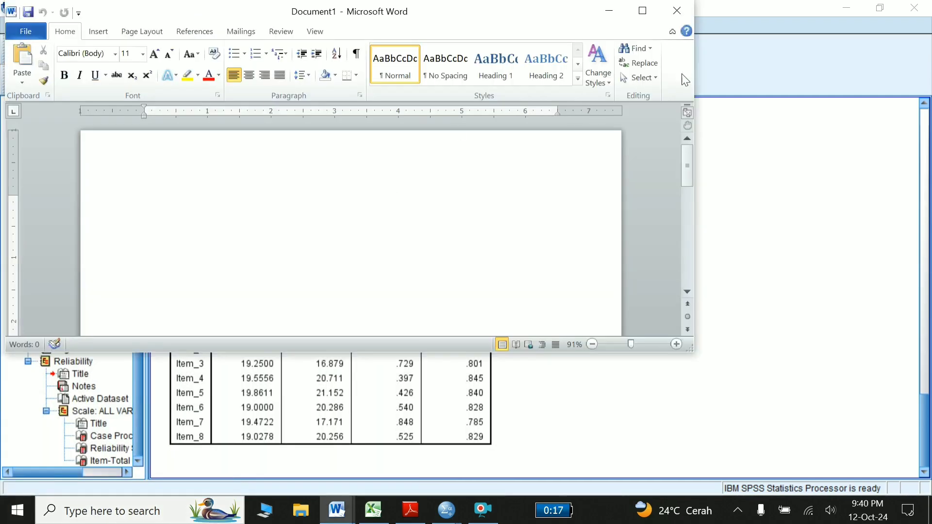
left_click(643, 10)
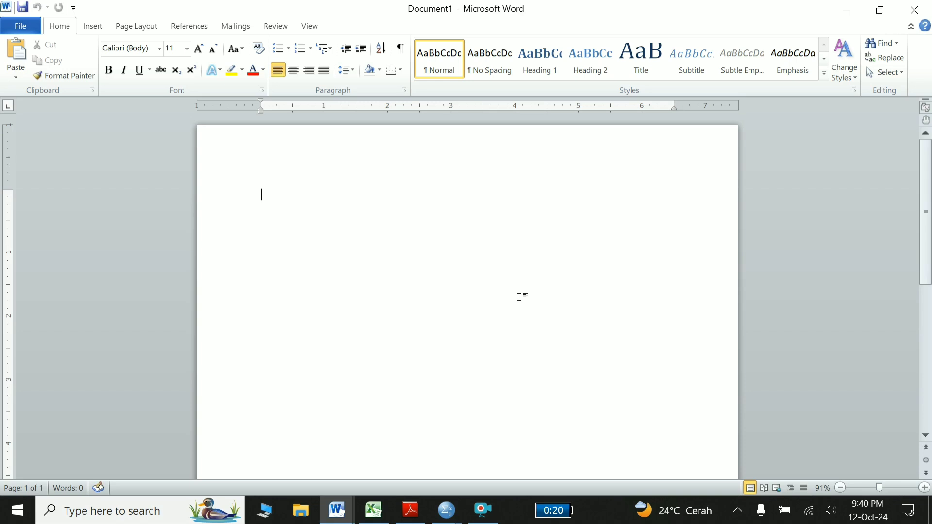
Step: Type headings HASIL SPSS ORDINAL, HASIL UJI VALIDITAS DAN RELIABILITAS and VARIABEL X1 on separate lines
type("HASIL")
type(" SPSS ")
type("ORDI")
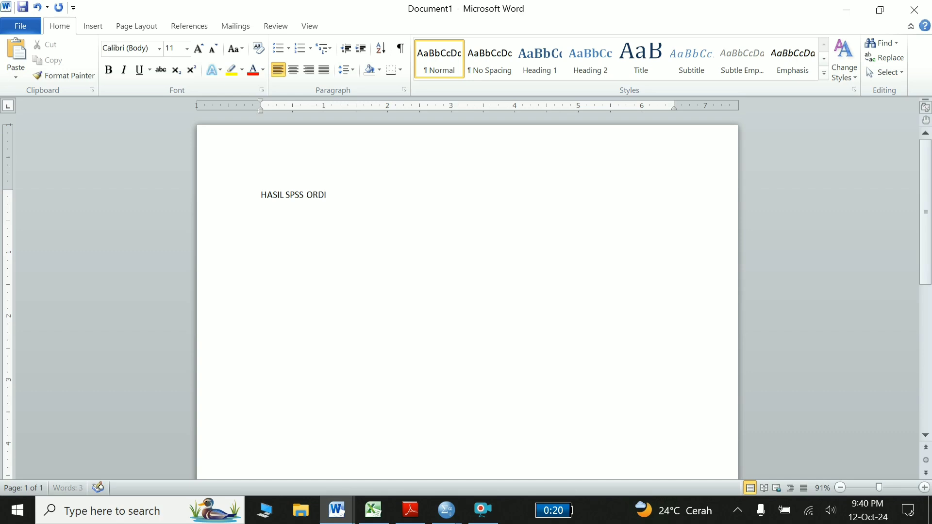
type("NAL")
key("Return")
type("H")
type("L")
type(" UJI VA")
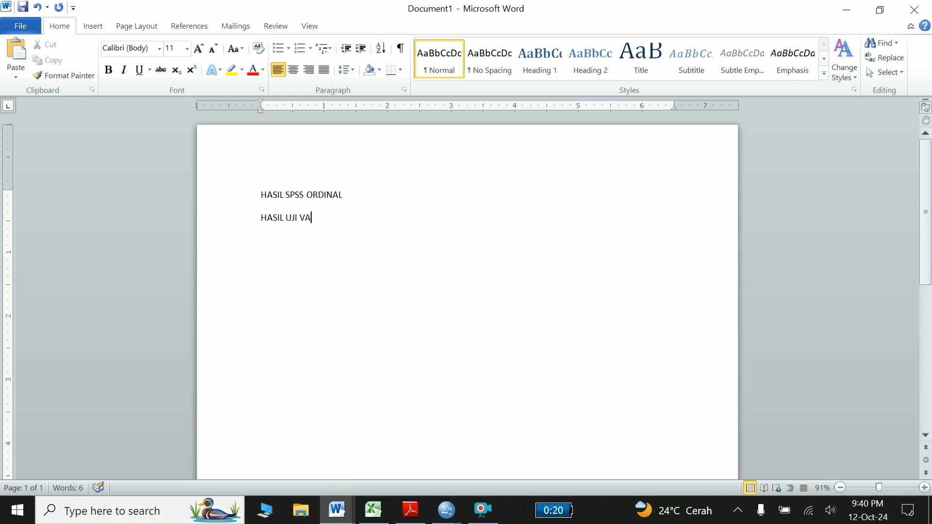
type("LIDITAS DAN RELIABI")
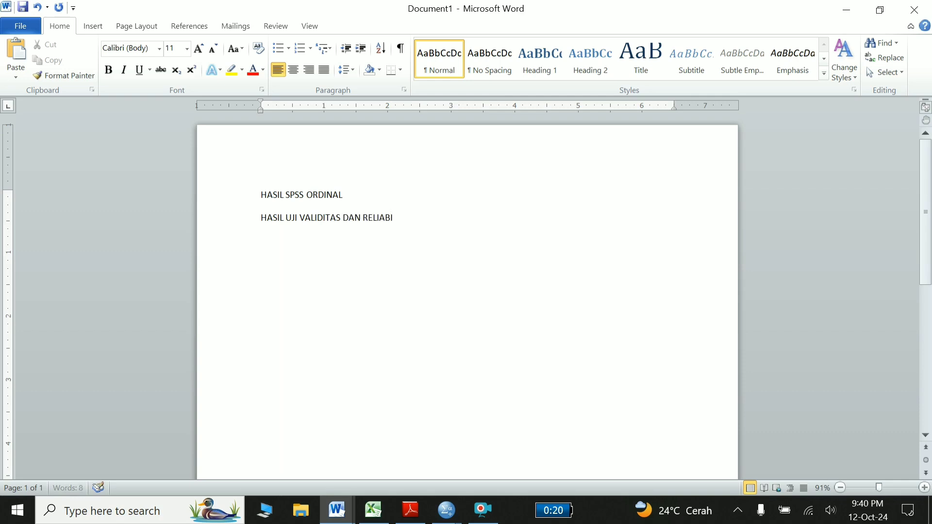
type("LITAS")
key("Return")
type("VARIABEL")
type(" X1")
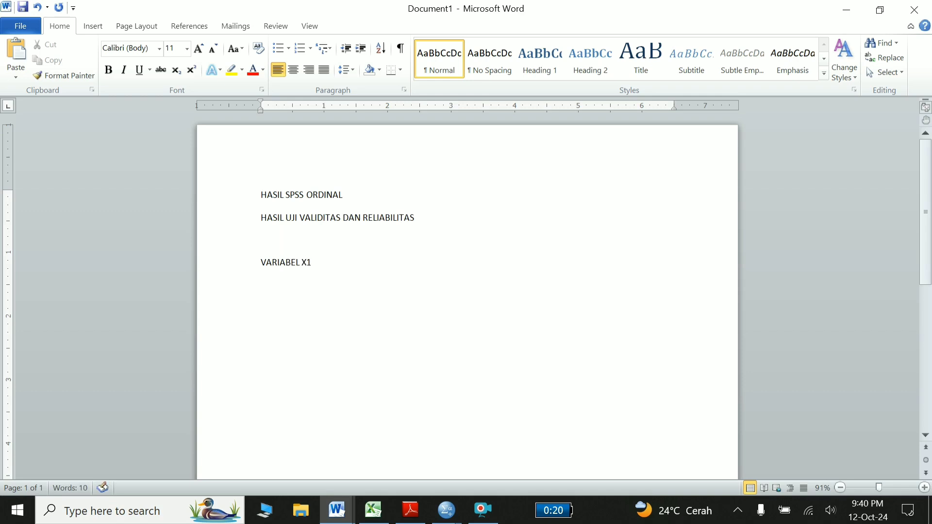
key("Return")
Step: Paste the X1 Reliability Statistics (alpha .843) and Item-Total Statistics tables into Word under VARIABEL X1
left_click(526, 445)
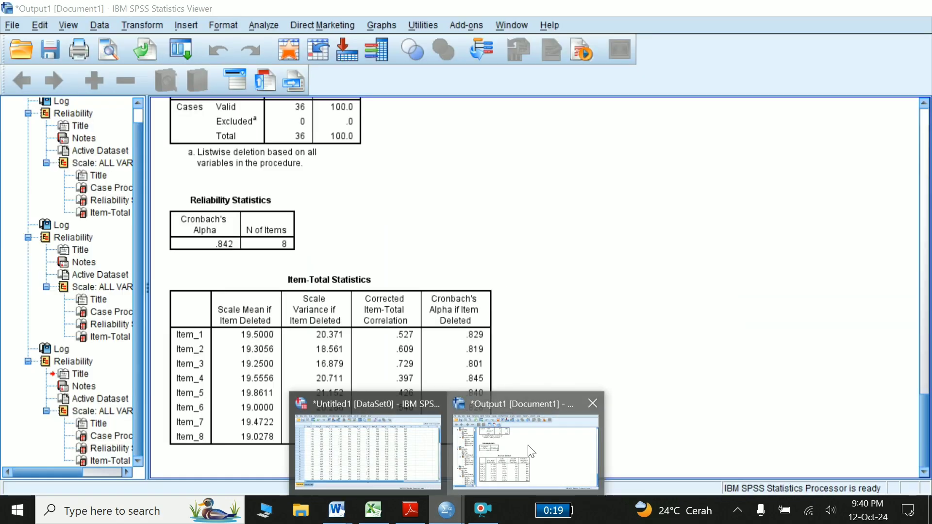
scroll(405, 194, "up", 5)
scroll(383, 190, "down", 3)
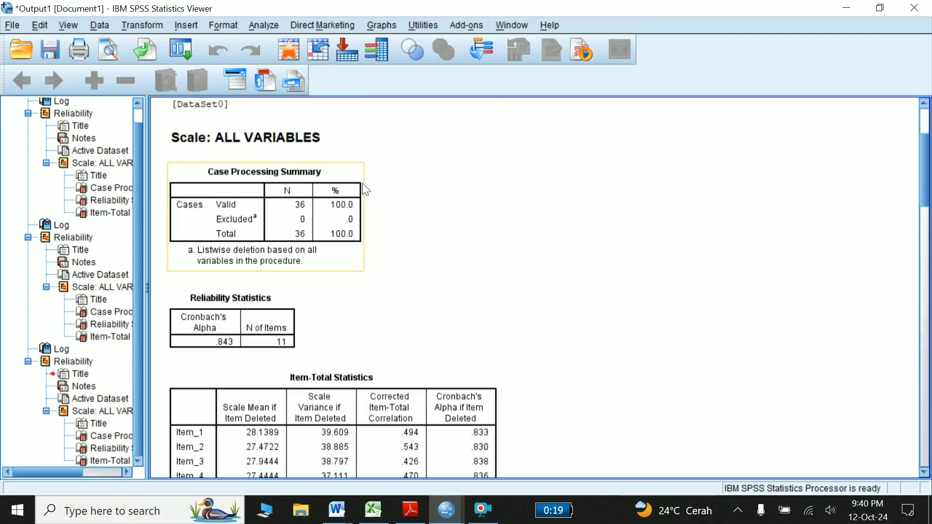
scroll(362, 187, "down", 3)
left_click(207, 195)
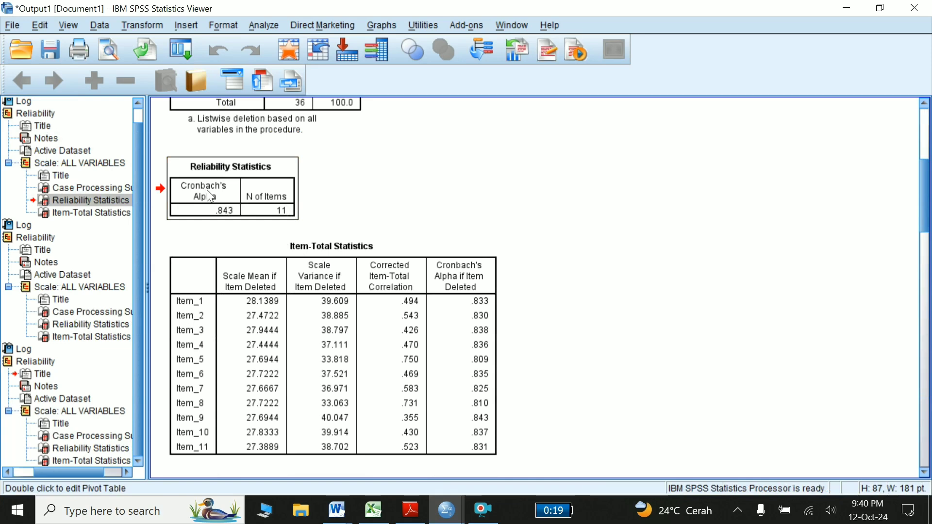
key("alt+Tab")
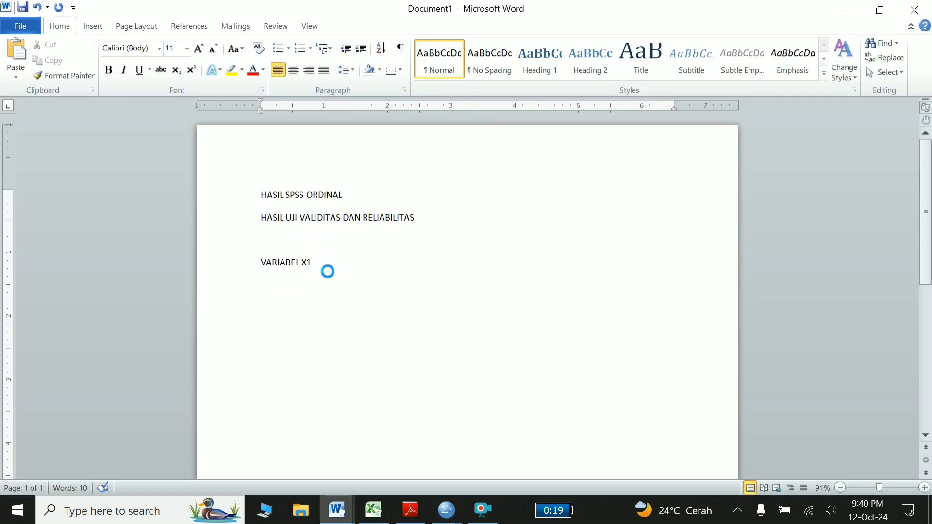
key("alt+Tab")
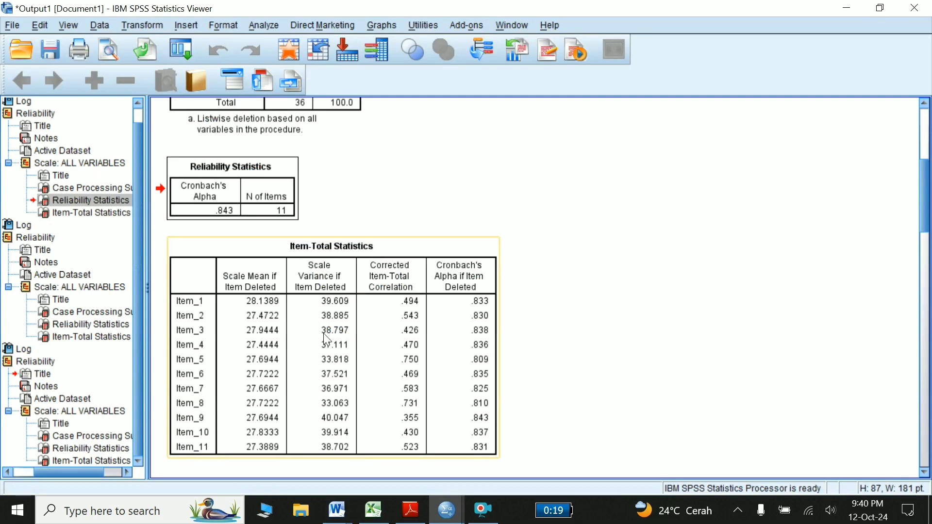
left_click(325, 334)
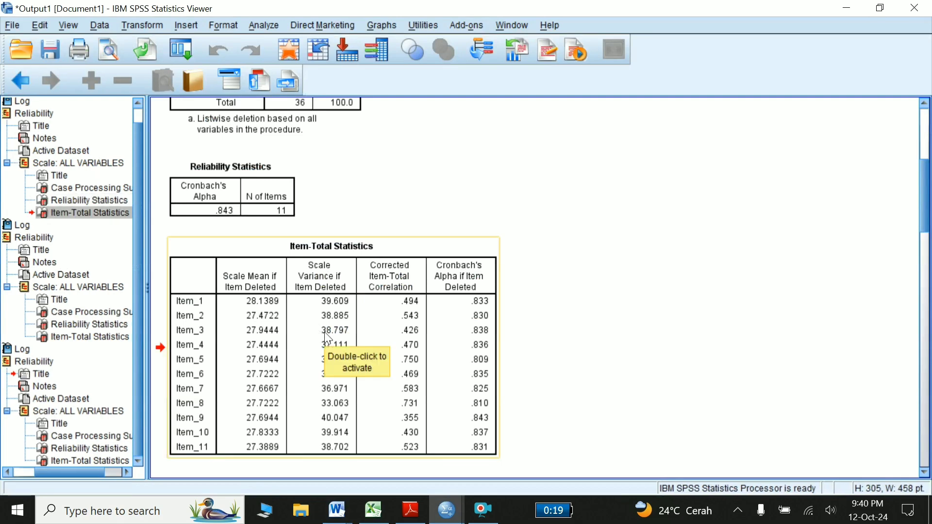
key("alt+Tab")
key("ctrl+v")
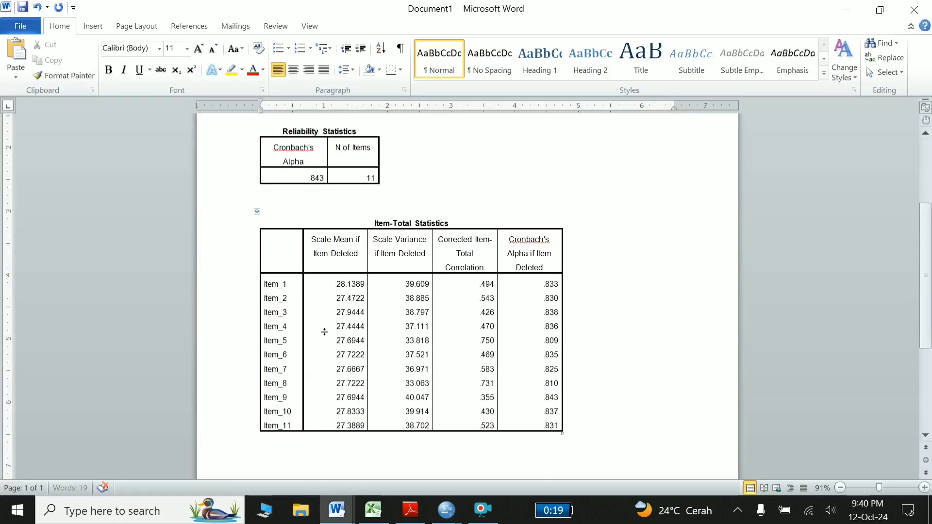
scroll(324, 332, "down", 2)
scroll(324, 331, "down", 3)
scroll(324, 332, "down", 2)
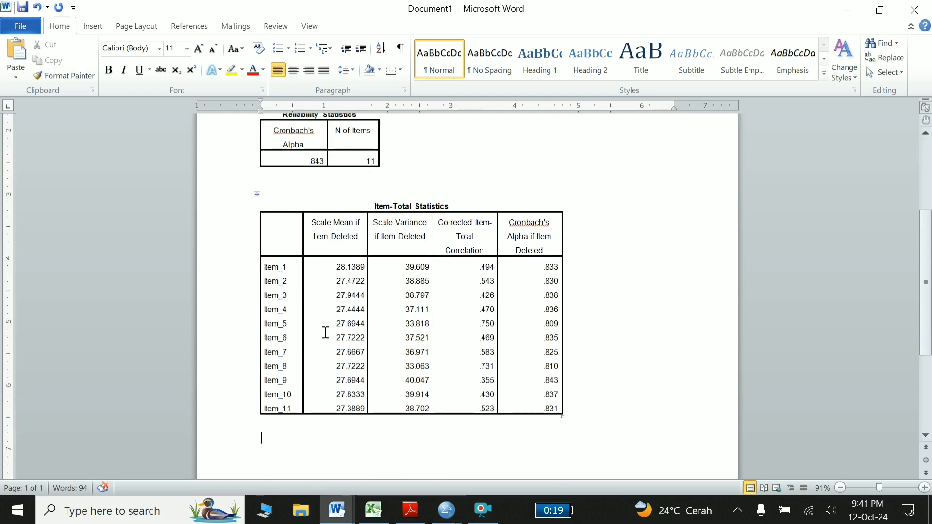
scroll(536, 382, "up", 4)
scroll(534, 385, "up", 1)
scroll(534, 385, "up", 2)
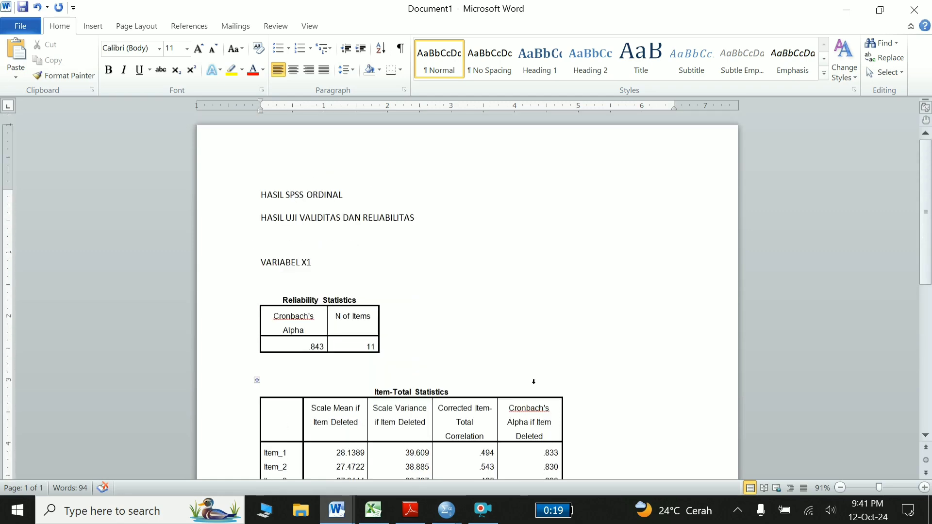
scroll(538, 317, "down", 7)
scroll(542, 319, "down", 5)
Step: Add the heading VARIABEL X2 below the item-total table
left_click(286, 305)
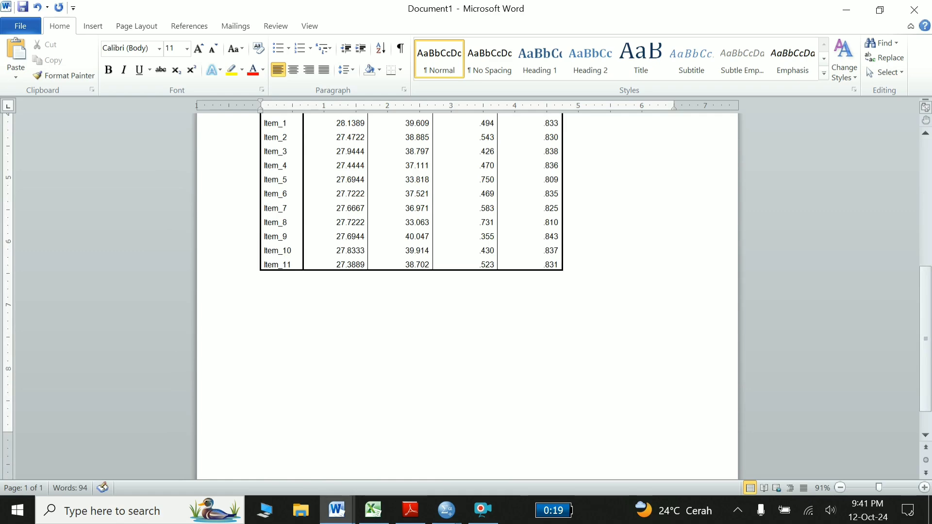
type("UJ")
scroll(134, 226, "up", 10)
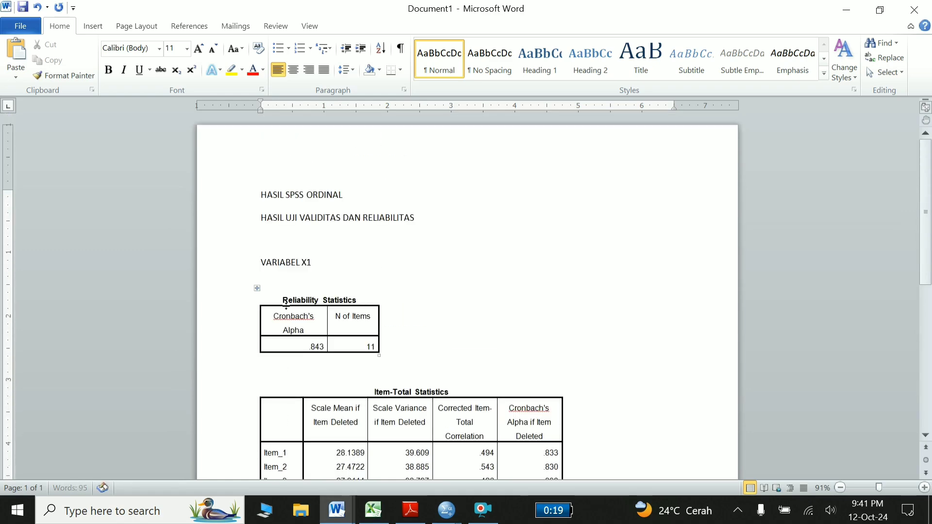
scroll(291, 316, "down", 6)
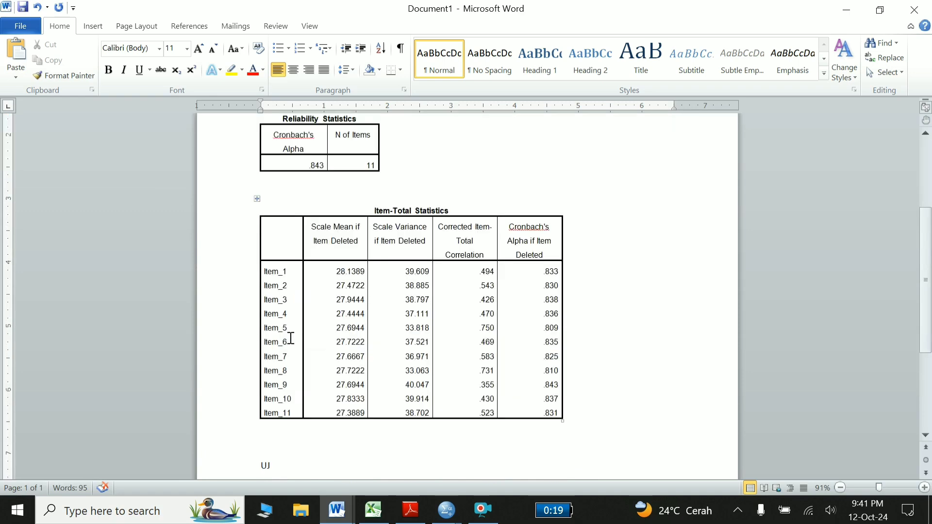
scroll(291, 338, "down", 4)
key("BackSpace")
key("BackSpace")
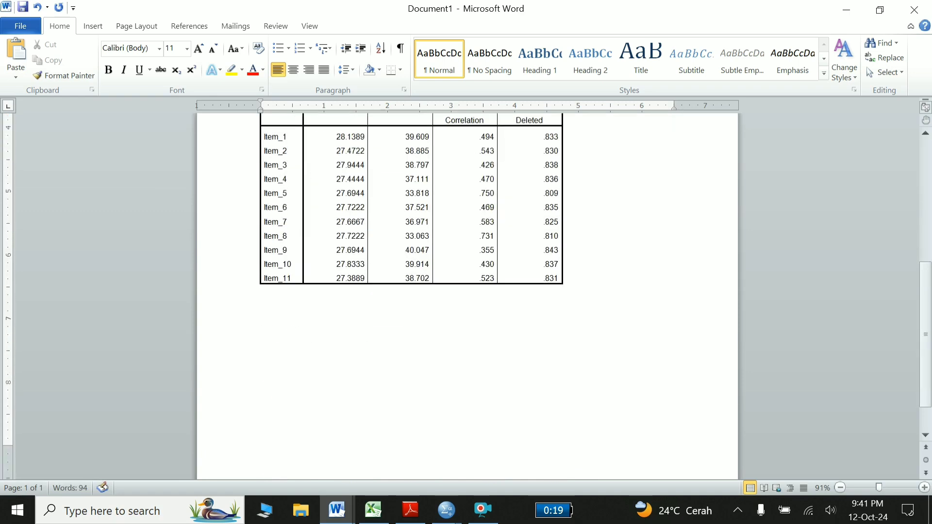
type("VARIABEL")
type(" X2")
key("Return")
Step: Copy the X2 Reliability Statistics table (alpha .805) from SPSS and paste it under VARIABEL X2
key("alt+Tab")
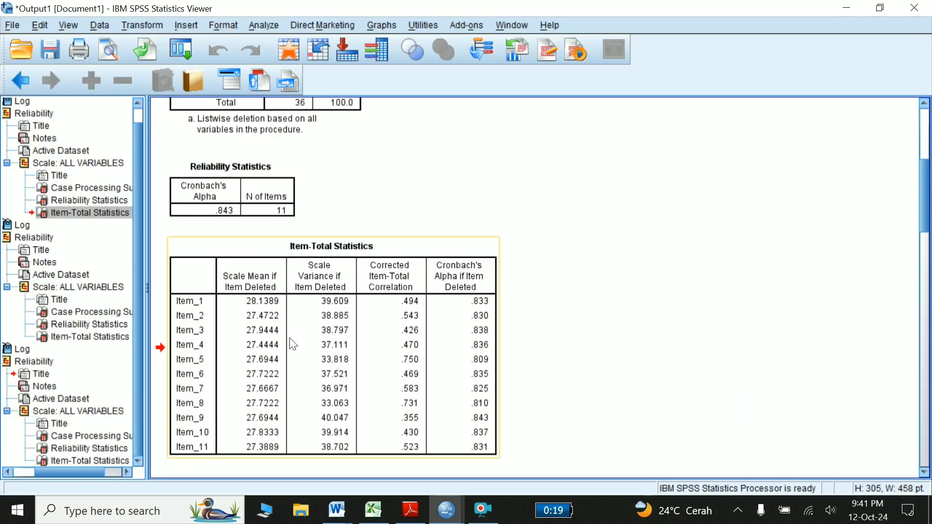
scroll(293, 345, "up", 10)
scroll(258, 276, "down", 4)
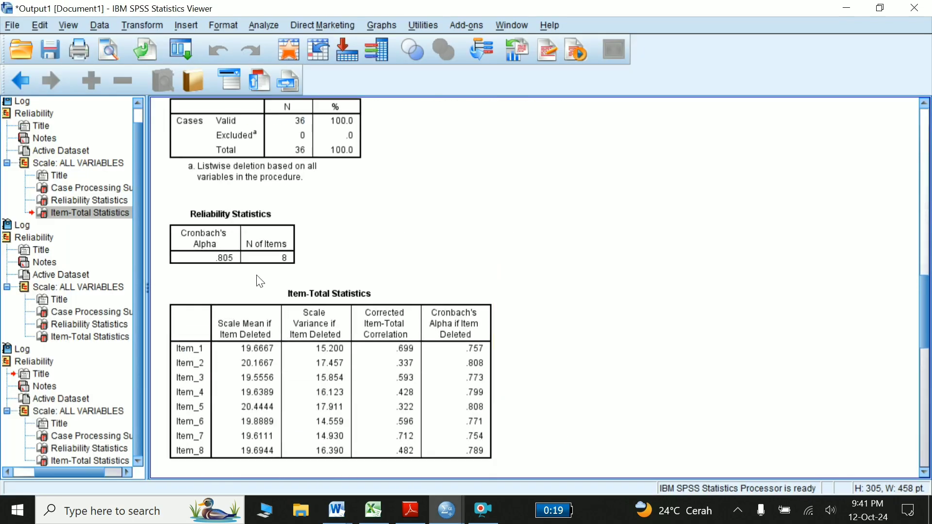
left_click(232, 245)
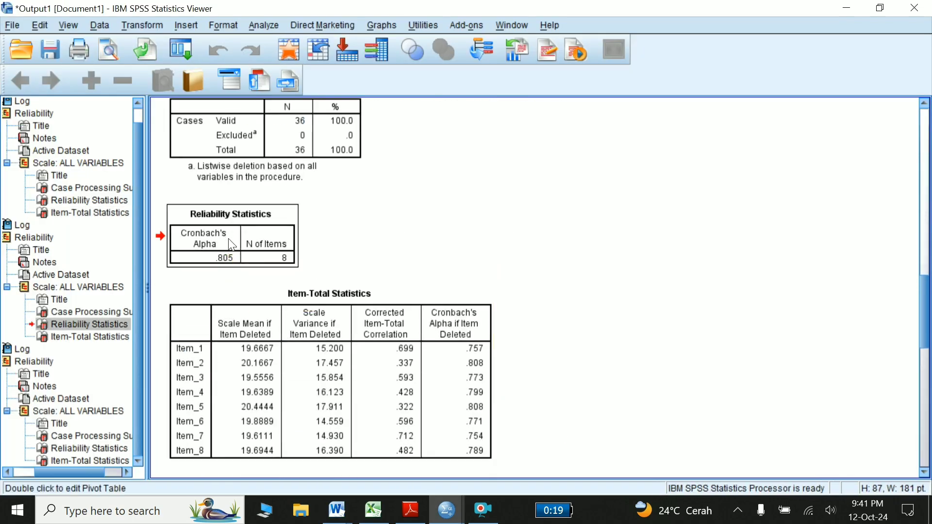
right_click(232, 245)
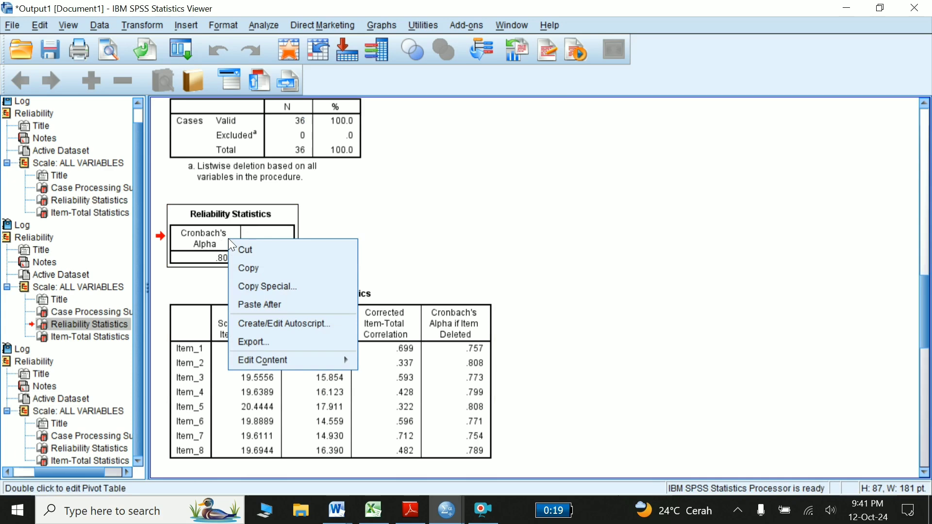
left_click(257, 269)
left_click(366, 374)
key("alt+Tab")
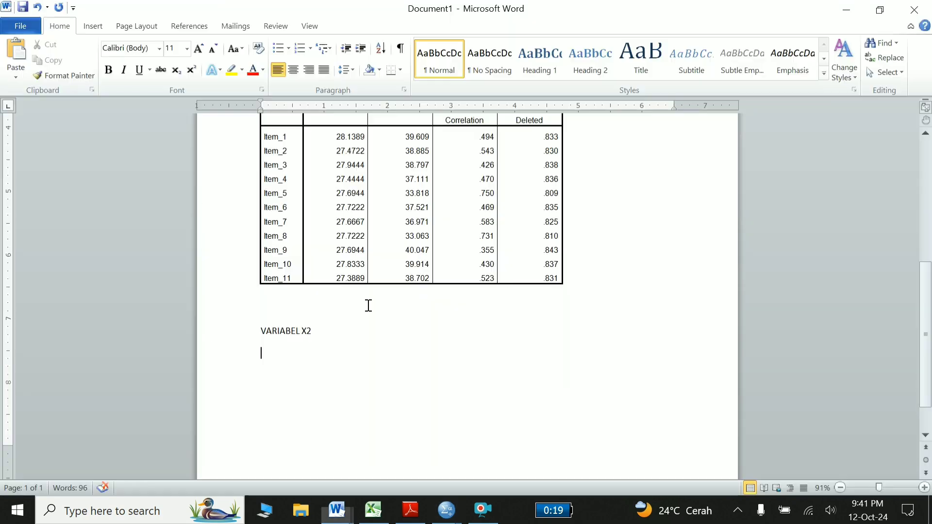
right_click(264, 356)
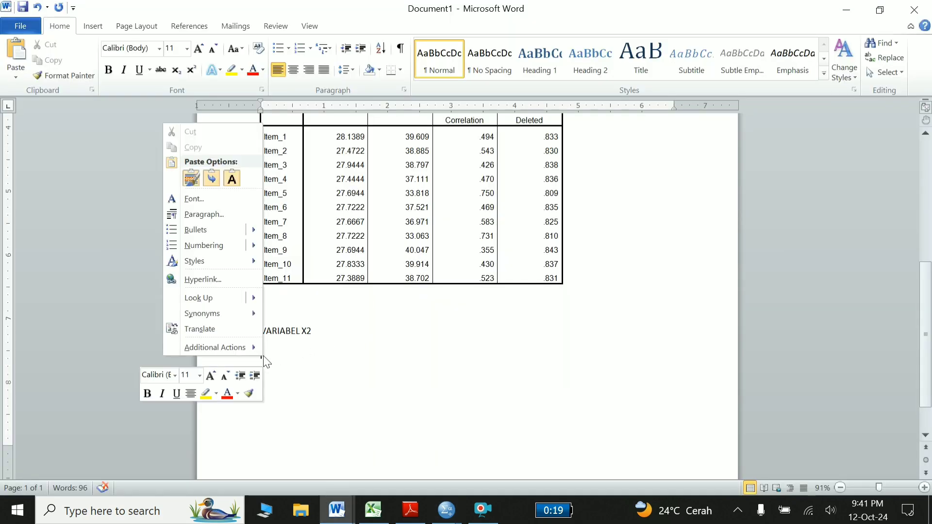
left_click(191, 178)
Step: Add blank lines above VARIABEL X2 to push the X2 section onto the next page
scroll(324, 318, "up", 2)
scroll(323, 318, "up", 2)
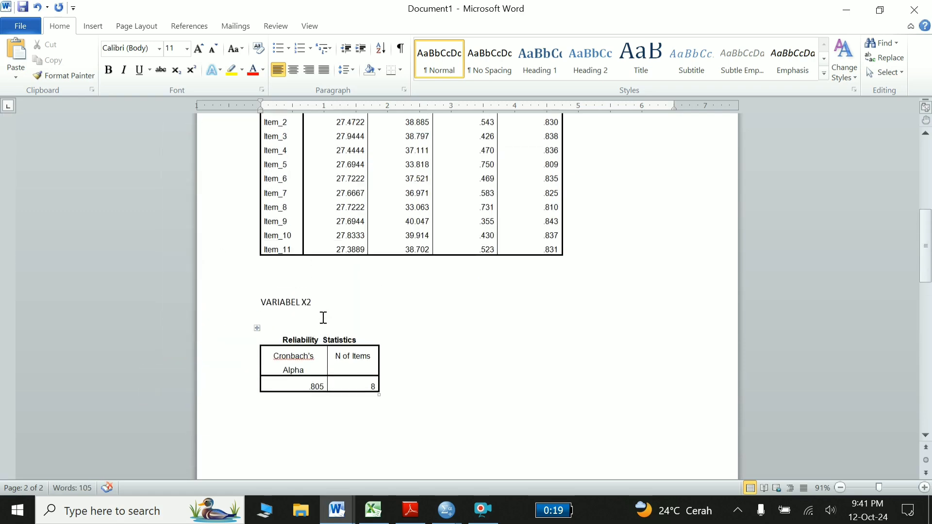
left_click(280, 288)
key("Return")
key("Return")
key("Return")
key("Return")
key("Return")
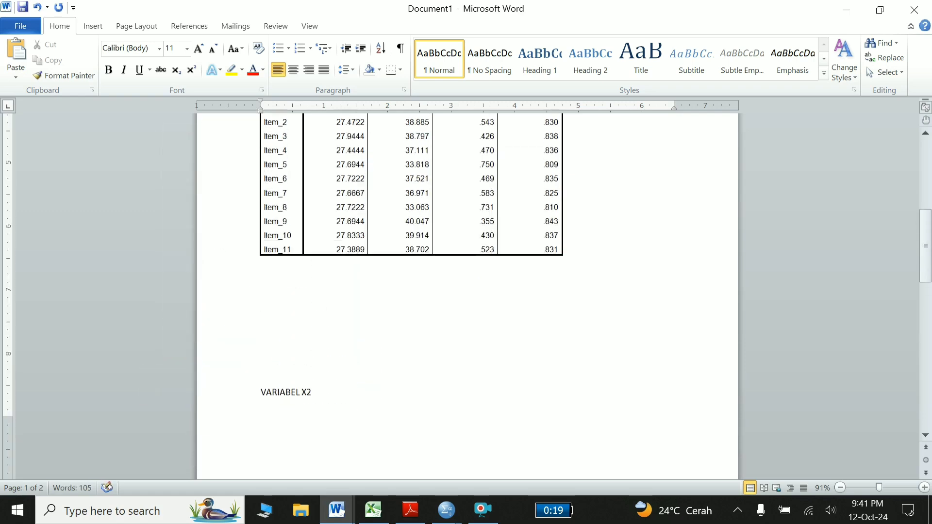
key("Return")
key("Return")
key("Return")
key("Return")
key("Return")
left_click(285, 314)
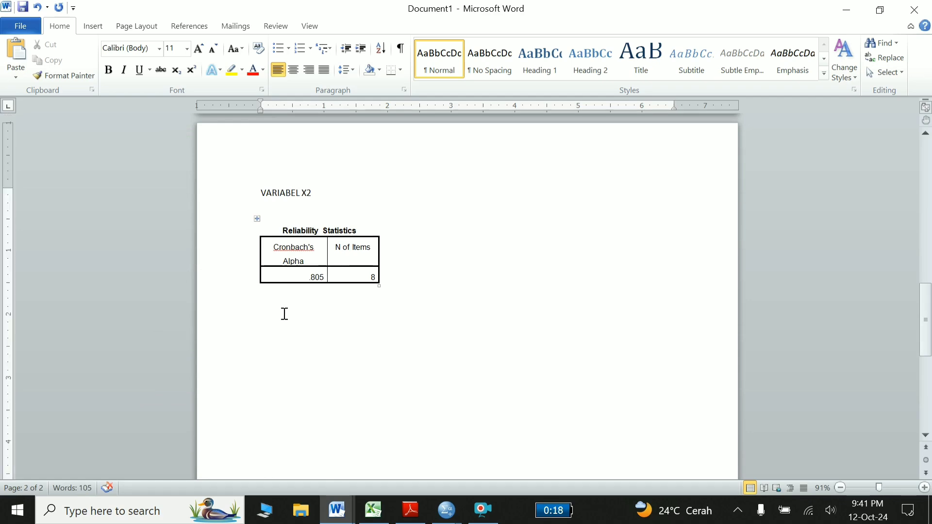
Step: Copy the X2 Item-Total Statistics table and paste it below the X2 reliability table
key("alt+Tab")
scroll(285, 314, "down", 3)
scroll(285, 314, "down", 3)
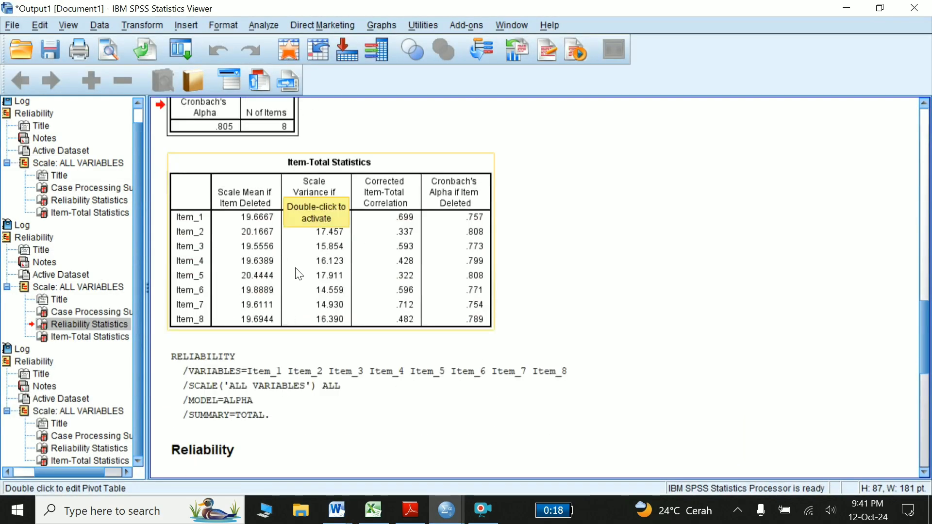
right_click(297, 275)
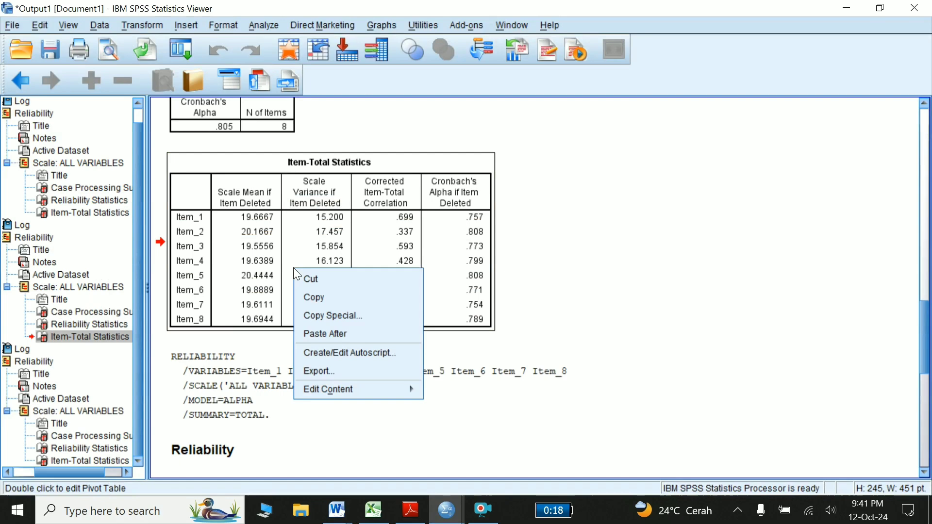
left_click(318, 297)
key("alt+Tab")
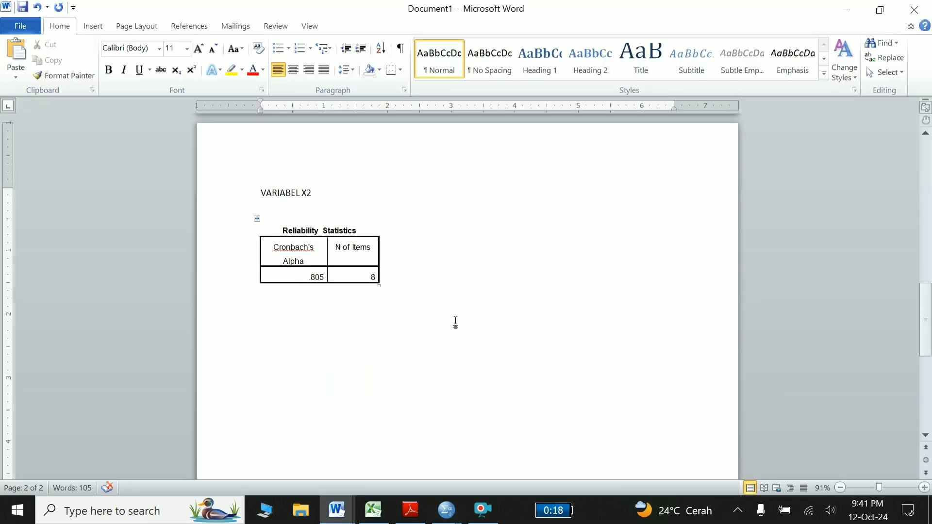
key("ctrl+v")
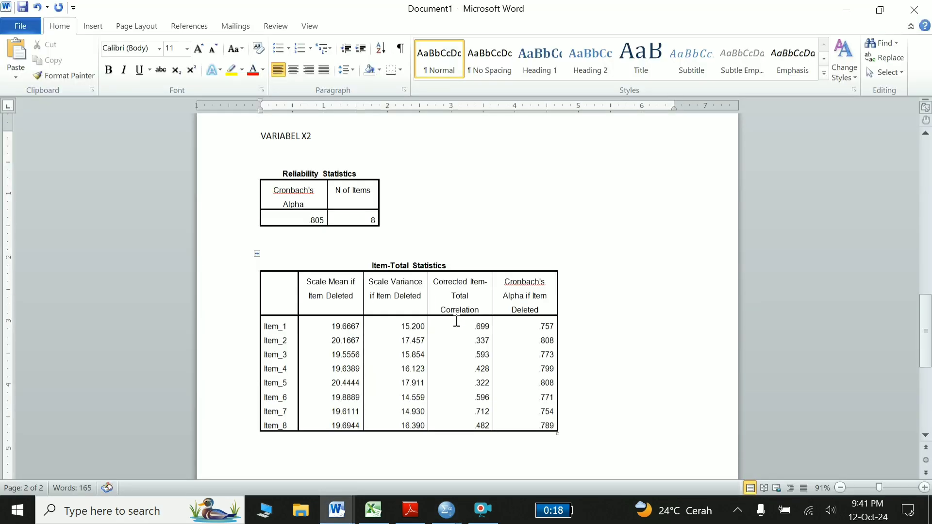
Step: Insert a page break and type the heading 'VARIABEL Y' on the new page
scroll(456, 320, "down", 3)
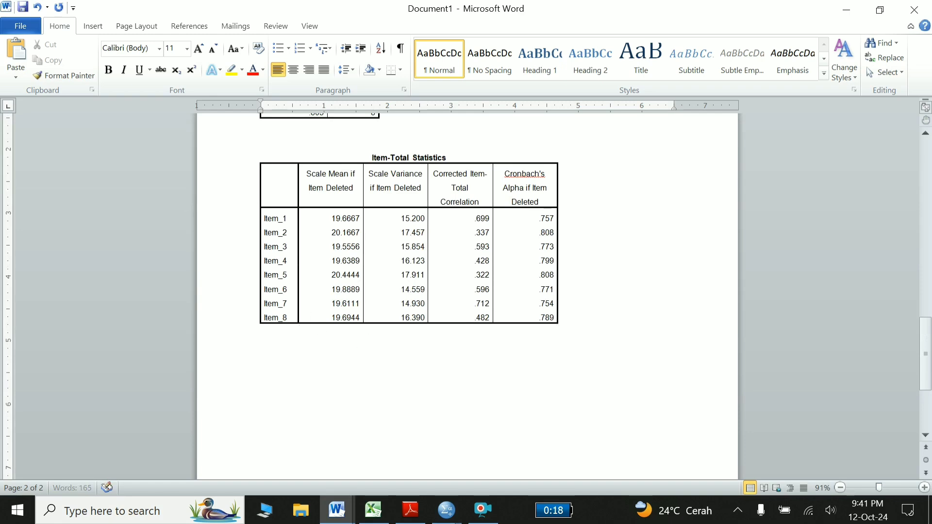
scroll(336, 390, "down", 2)
key("ctrl+Return")
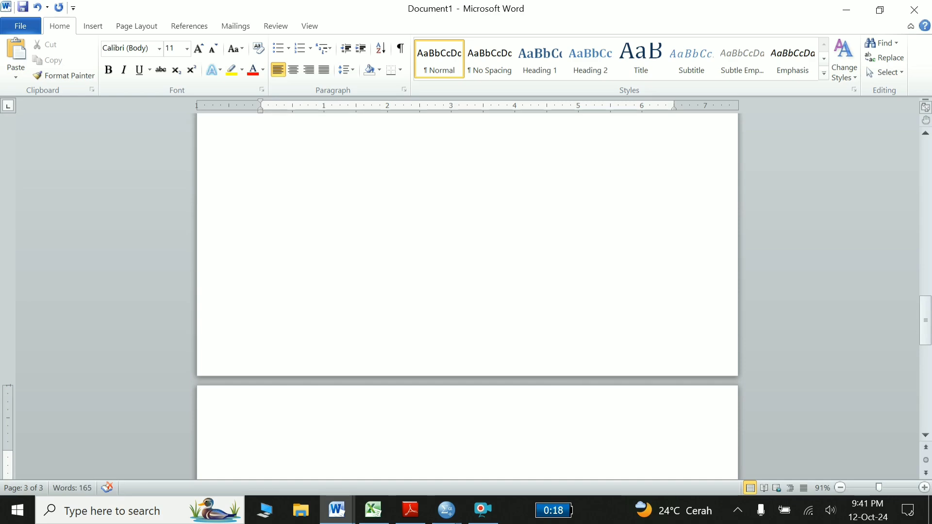
type("VARIA")
type("B")
type(" Y")
key("Return")
Step: Paste Y's Reliability Statistics table (alpha .842, 8 items) under VARIABEL Y
key("alt+Tab")
scroll(340, 397, "down", 8)
scroll(339, 397, "down", 2)
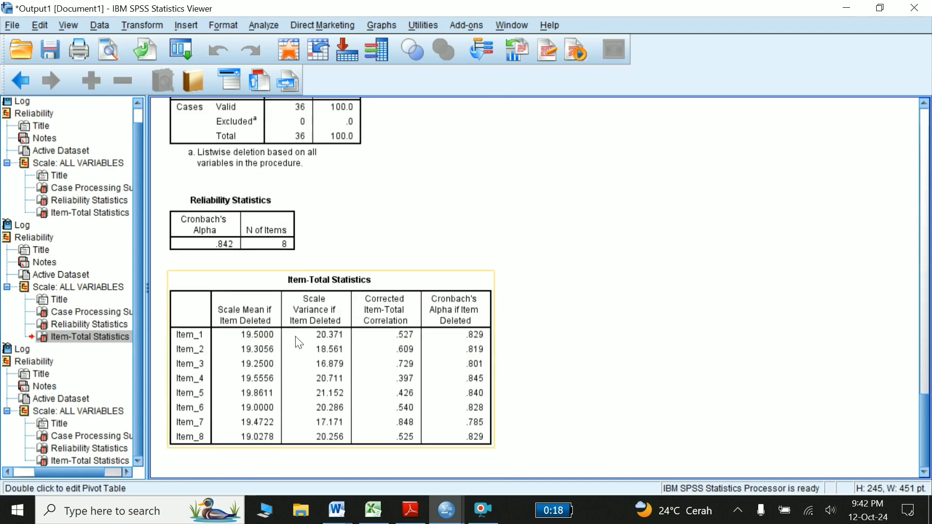
left_click(245, 238)
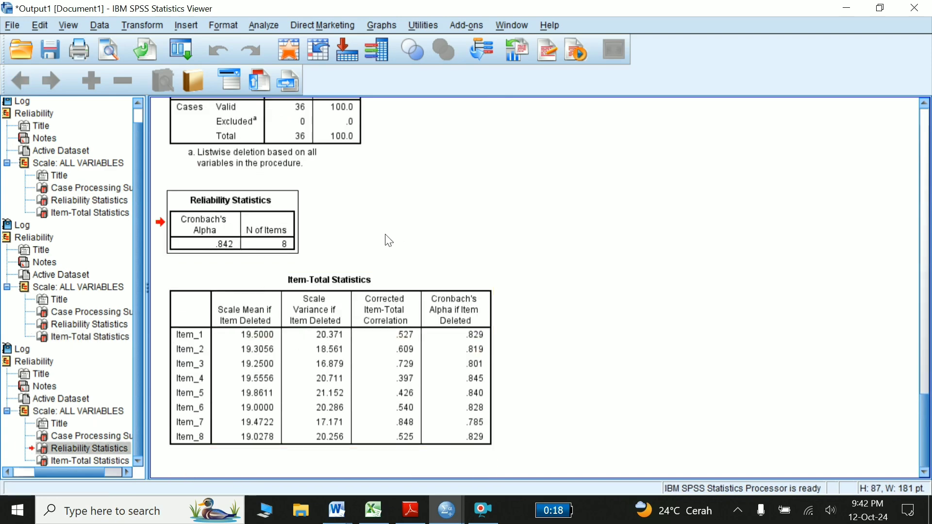
key("alt+Tab")
key("ctrl+v")
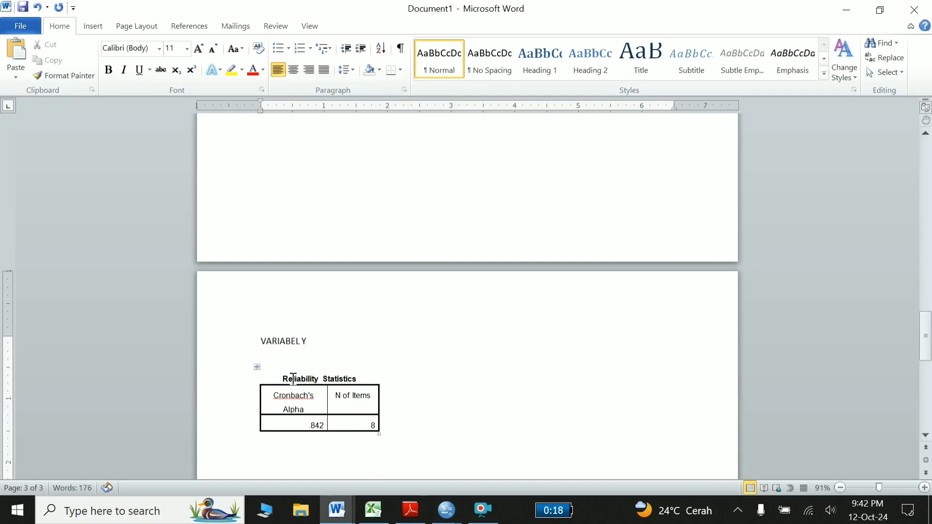
Step: Paste Y's Item-Total Statistics table below it and review the pasted tables
key("alt+Tab")
left_click(338, 360)
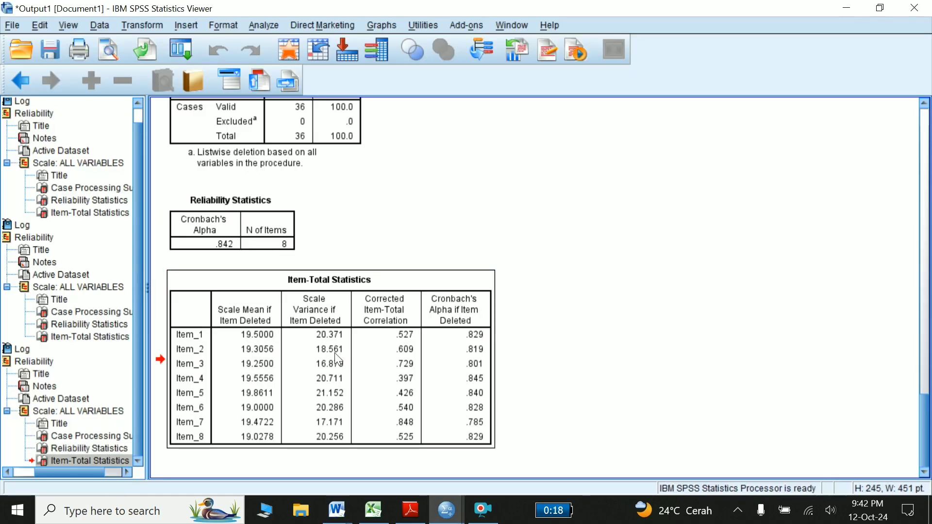
key("alt+Tab")
key("ctrl+v")
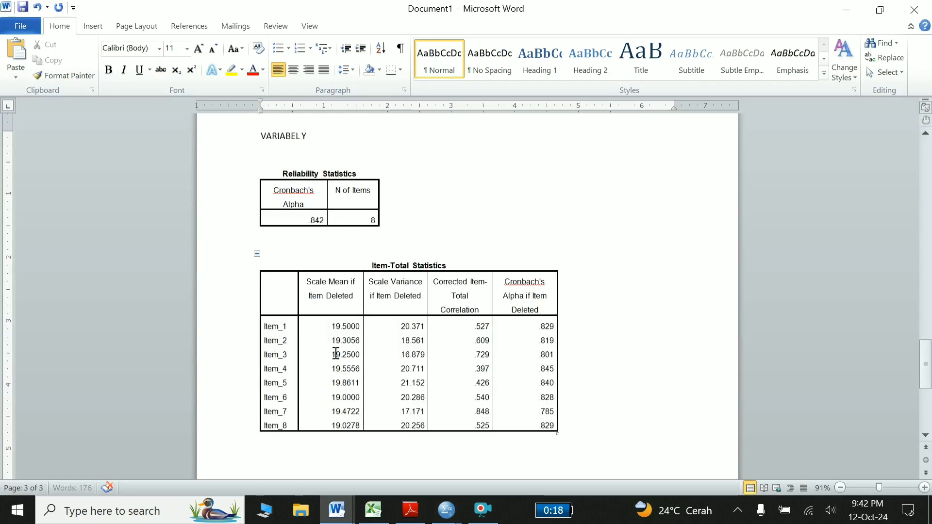
scroll(335, 353, "down", 4)
scroll(336, 353, "down", 1)
scroll(335, 353, "up", 10)
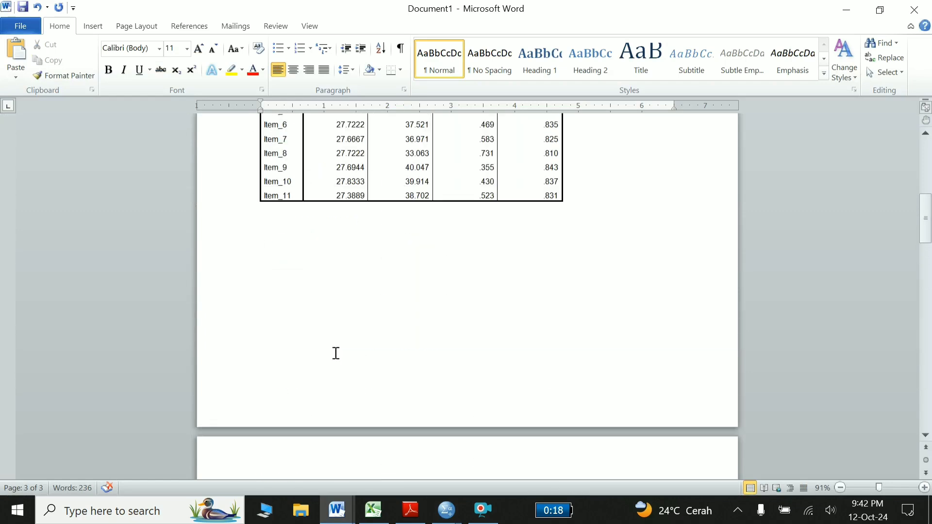
scroll(336, 353, "up", 5)
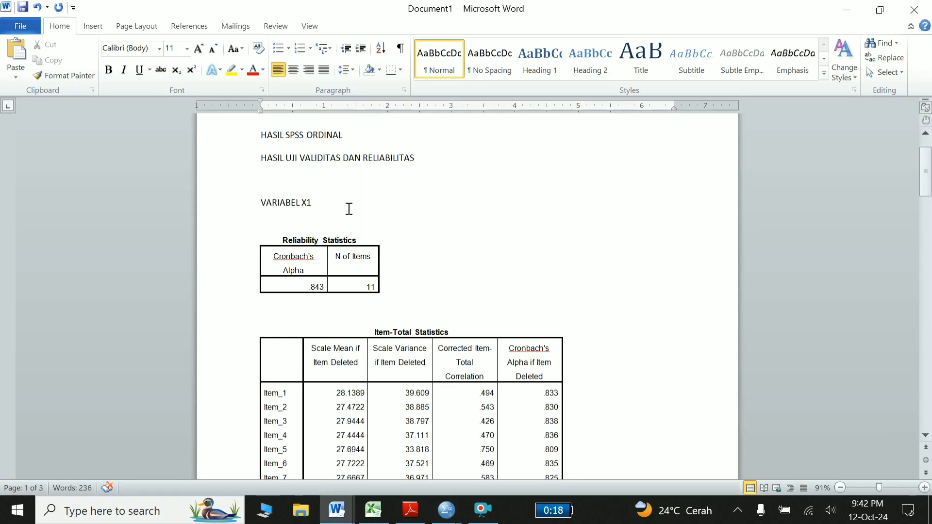
scroll(349, 208, "down", 5)
scroll(349, 209, "down", 8)
scroll(345, 208, "down", 3)
scroll(340, 206, "down", 8)
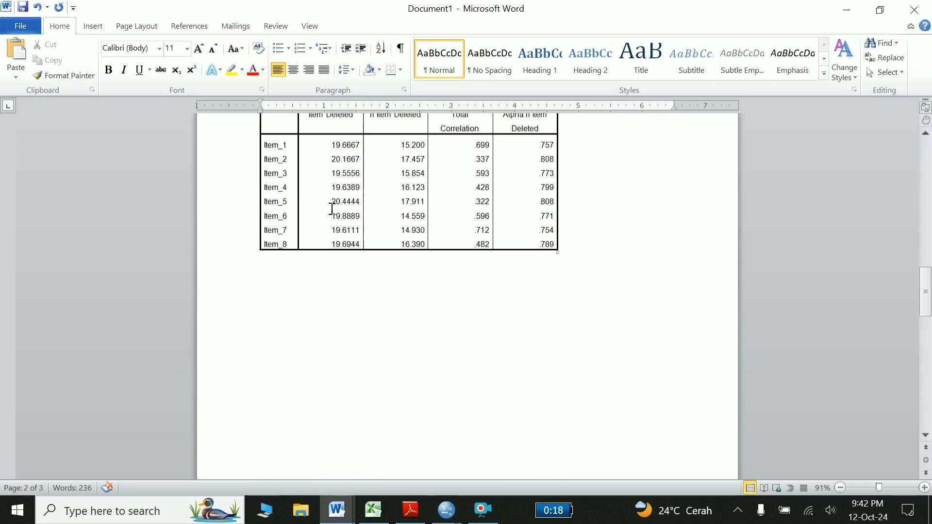
scroll(332, 207, "down", 4)
scroll(310, 204, "down", 6)
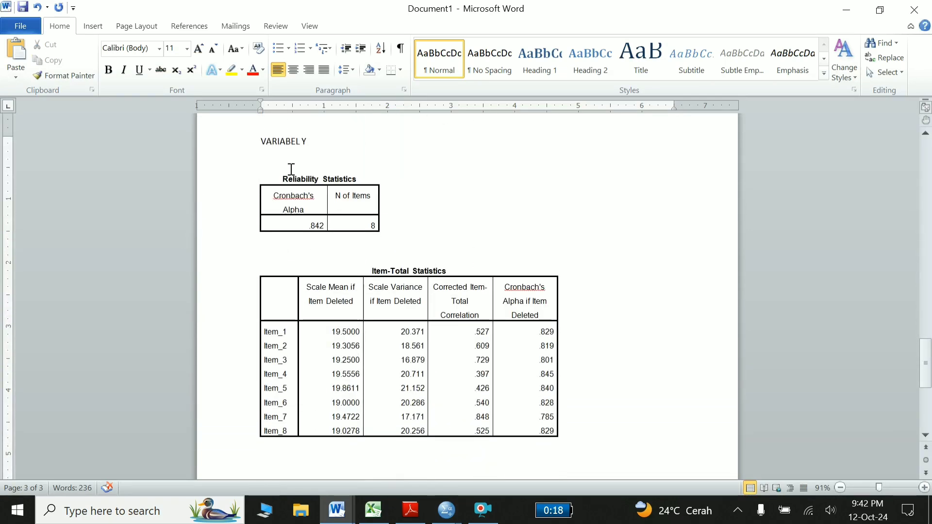
mouse_move(409, 199)
left_click(336, 510)
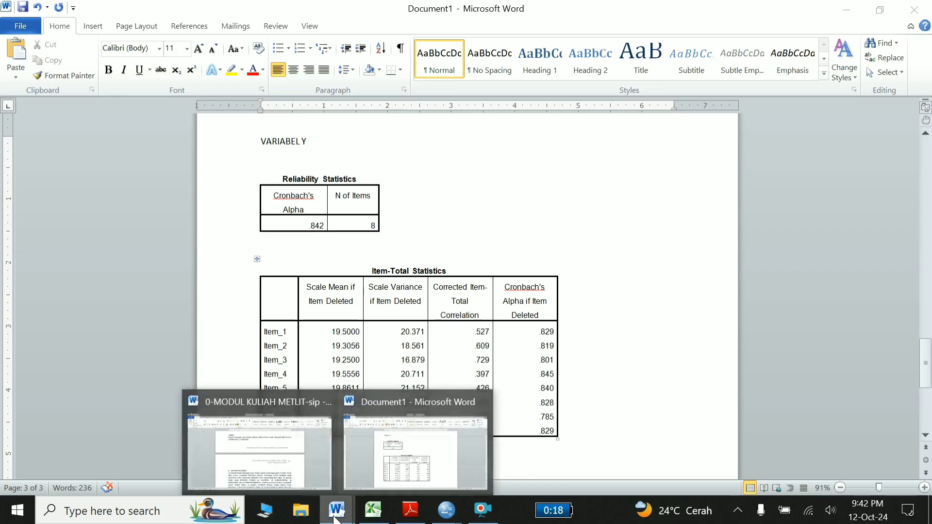
left_click(263, 468)
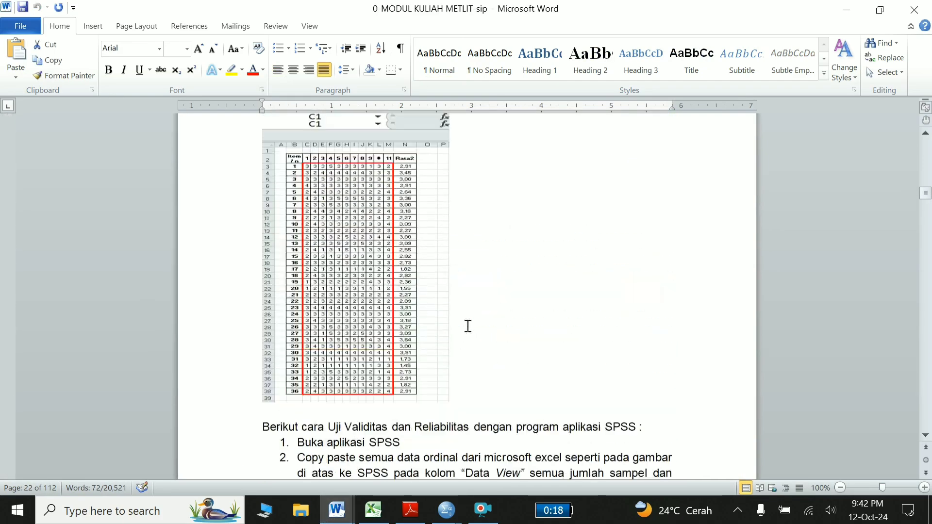
scroll(467, 325, "up", 10)
scroll(467, 326, "up", 10)
scroll(467, 325, "up", 10)
scroll(468, 326, "up", 2)
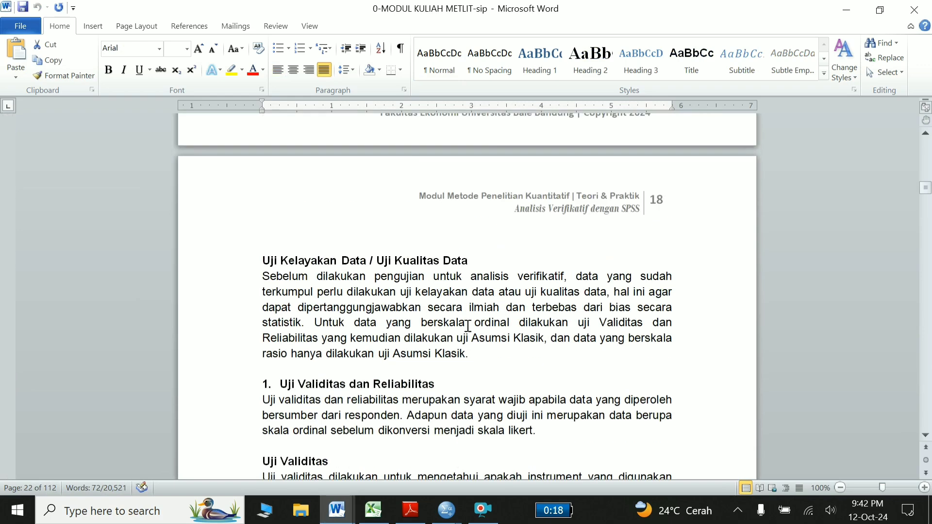
scroll(468, 325, "down", 2)
scroll(467, 325, "down", 3)
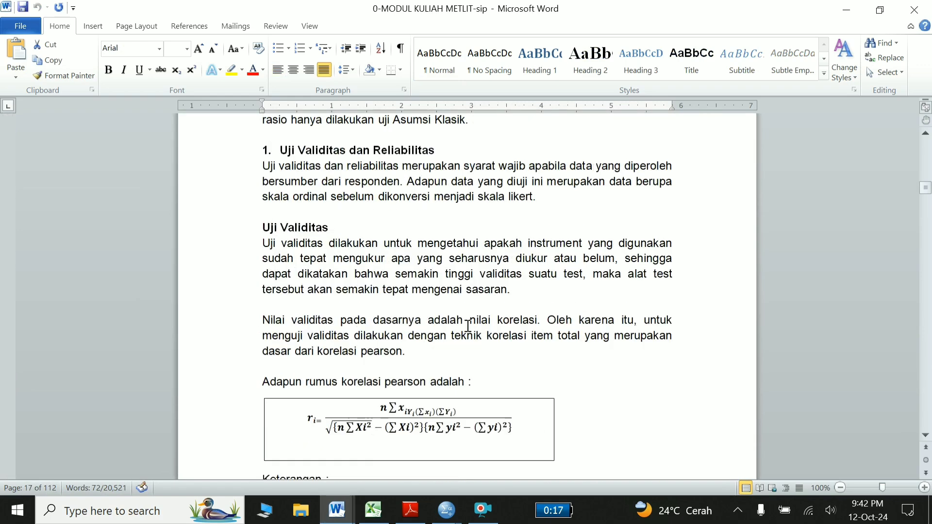
scroll(468, 325, "down", 2)
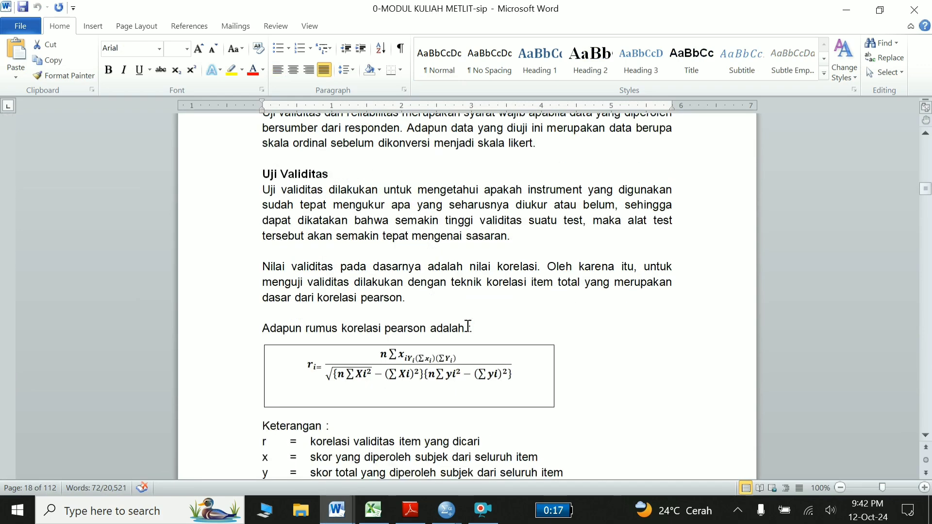
scroll(467, 326, "down", 1)
scroll(468, 327, "down", 4)
scroll(469, 331, "down", 6)
scroll(470, 332, "down", 2)
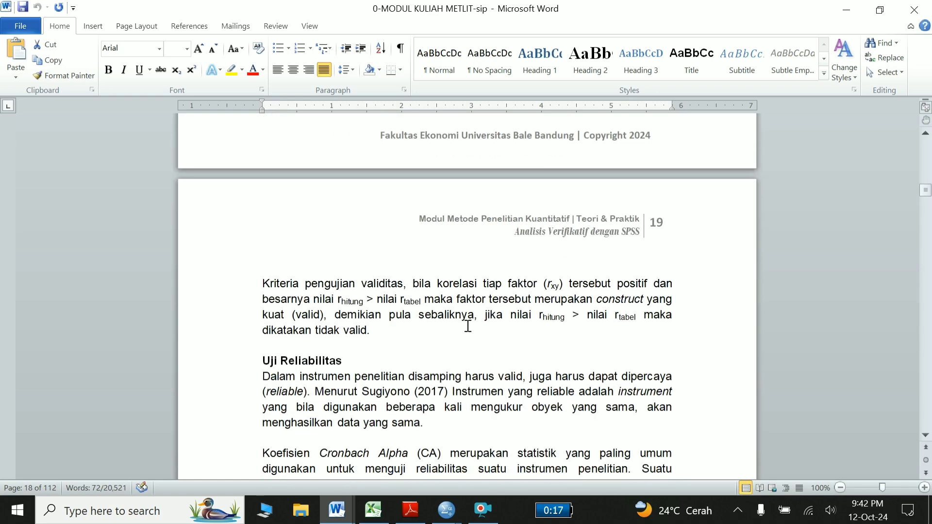
scroll(468, 328, "down", 1)
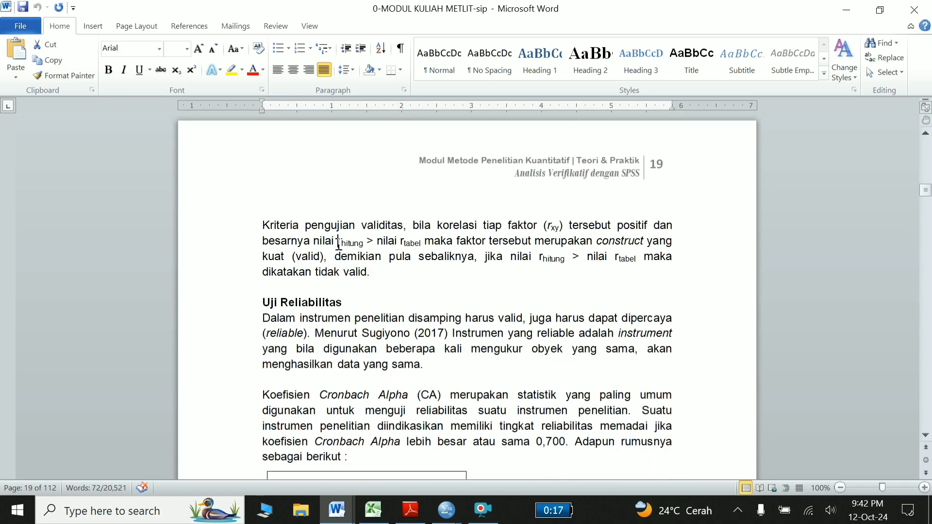
left_click_drag(338, 243, 422, 244)
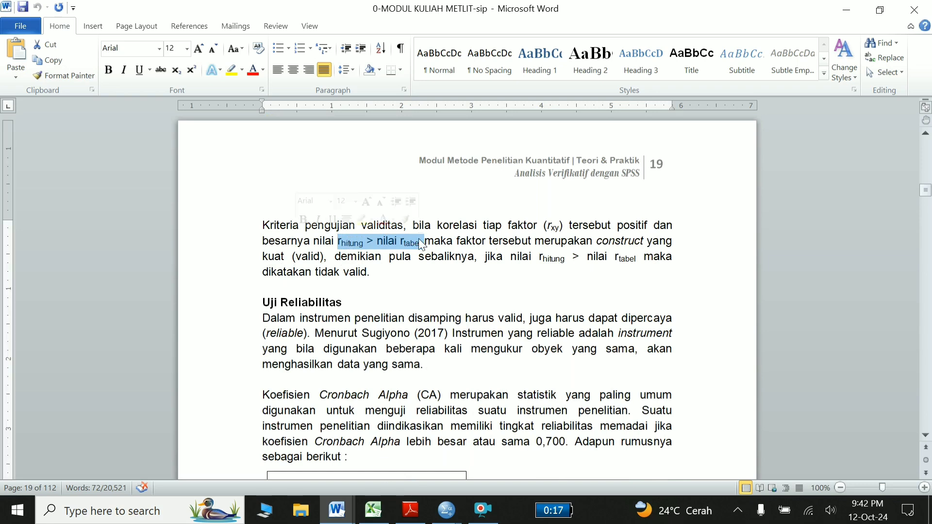
key("alt+Tab")
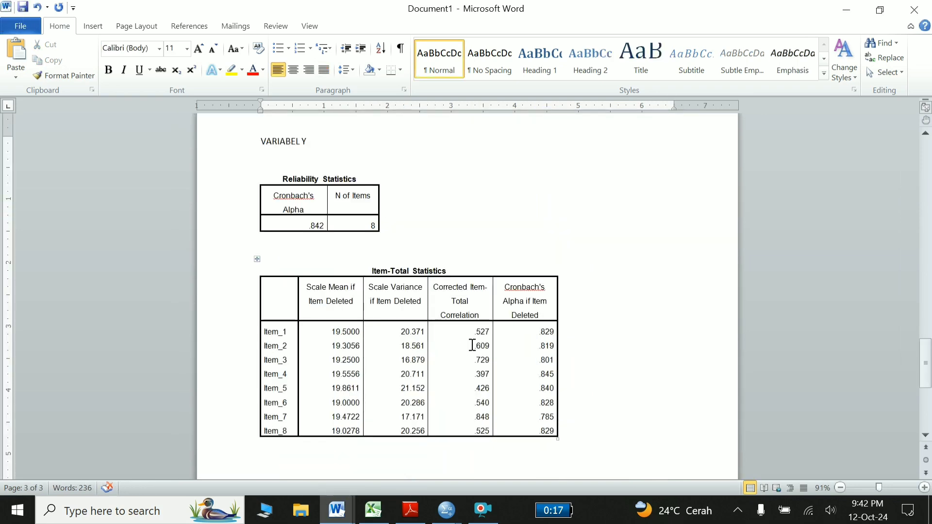
left_click_drag(474, 331, 474, 431)
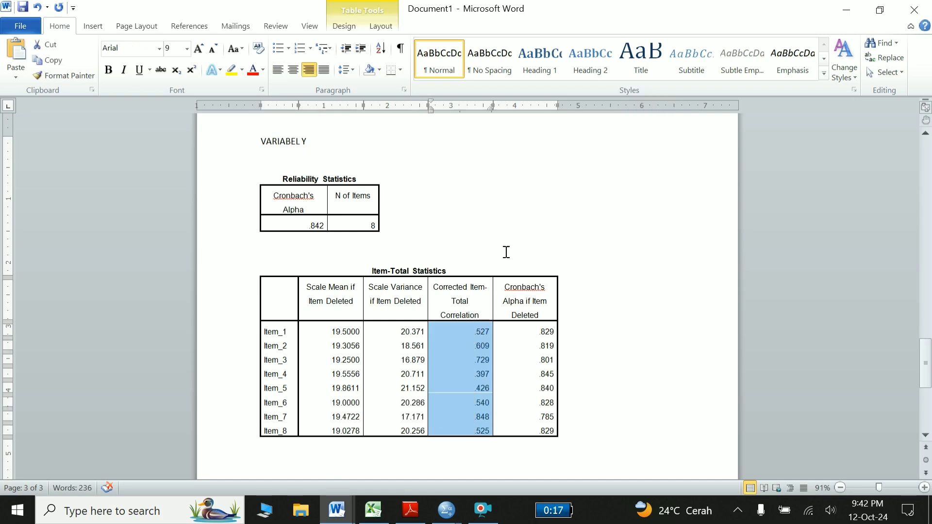
Step: Bring tabel-r.pdf forward and scroll to the 'Tabel r untuk df = 1 - 50' table
left_click(412, 514)
scroll(386, 307, "up", 3)
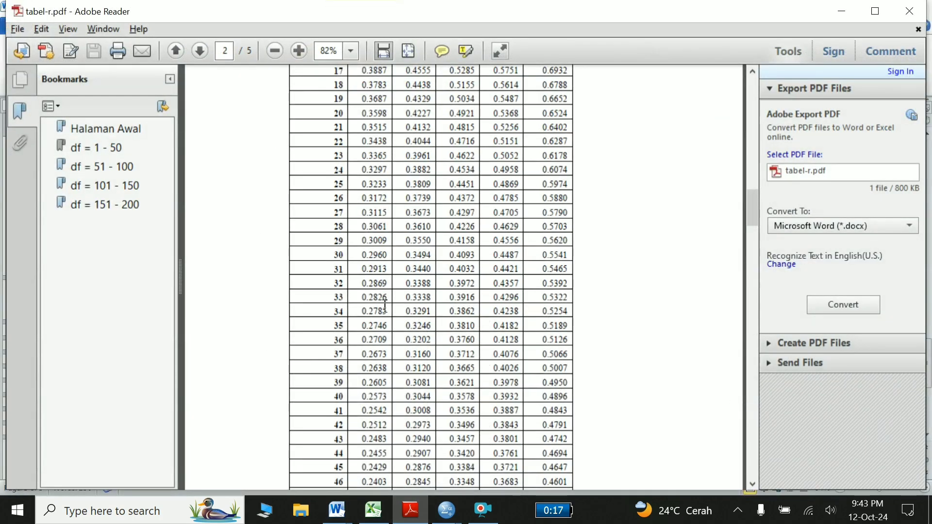
scroll(386, 306, "up", 2)
scroll(385, 306, "up", 4)
scroll(386, 307, "up", 5)
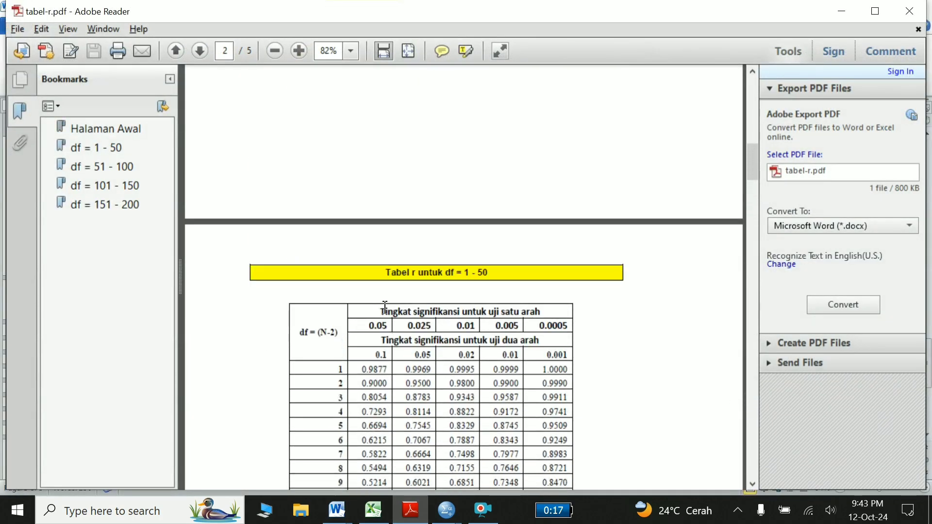
scroll(385, 307, "down", 2)
scroll(380, 268, "down", 1)
scroll(381, 268, "down", 1)
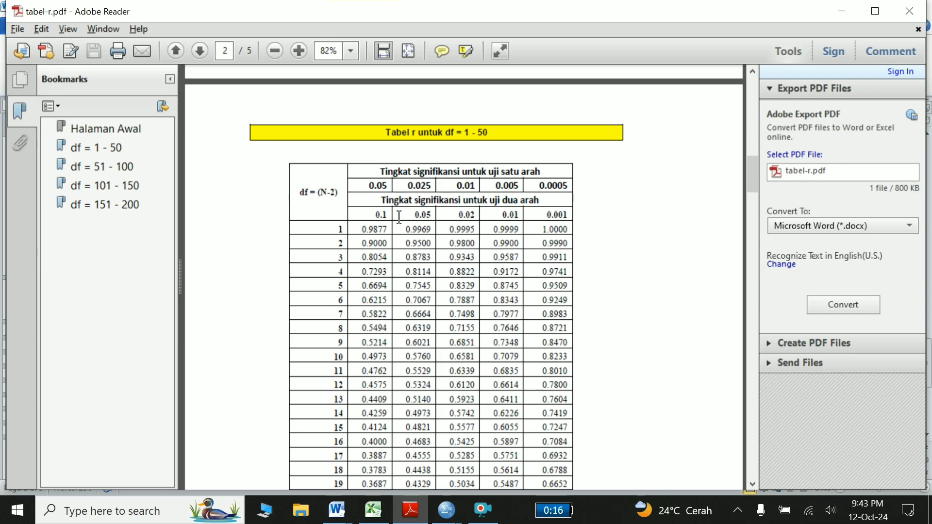
Step: Confirm in the Excel questionnaire workbook that the last respondent is number 36
key("alt+Tab")
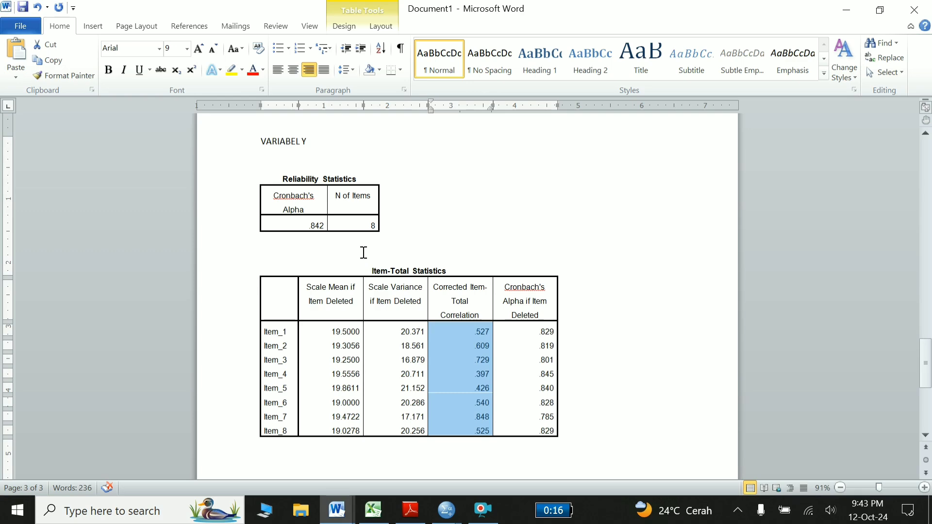
key("alt+Tab")
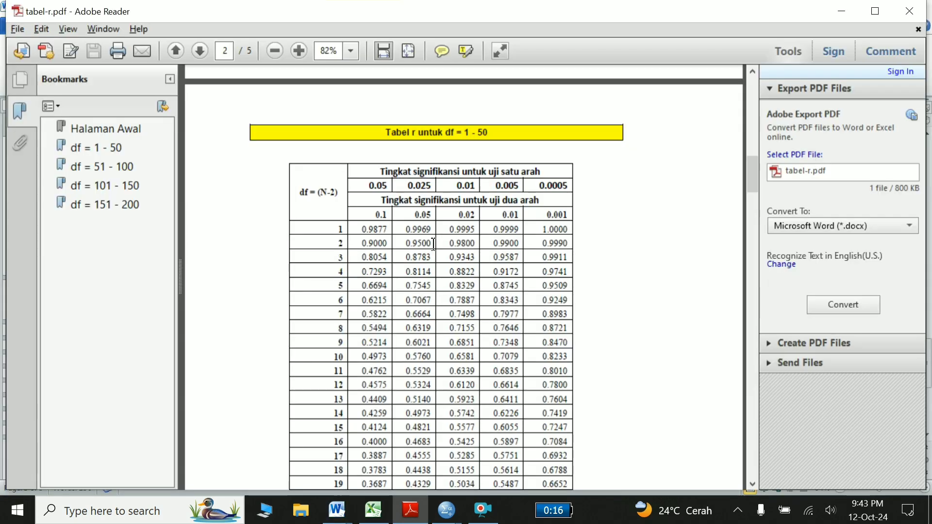
key("alt+Tab")
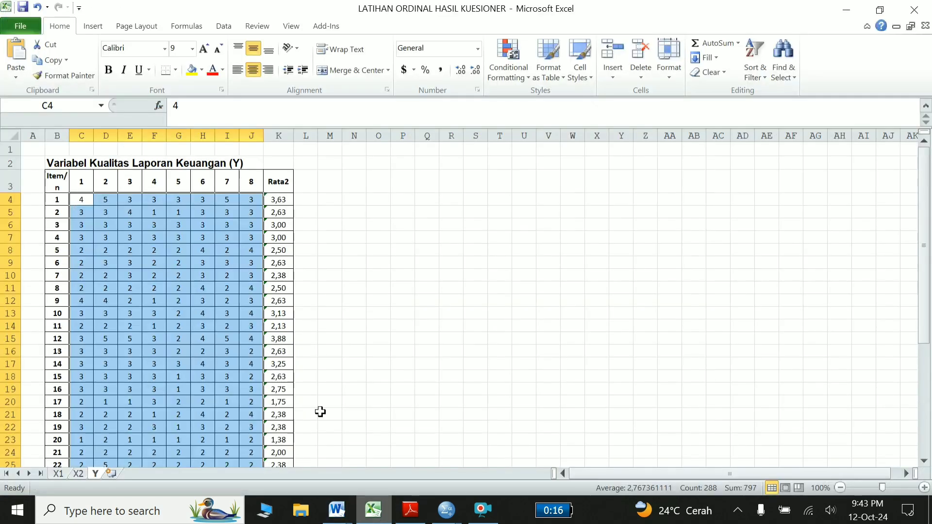
scroll(143, 358, "down", 6)
left_click(57, 249)
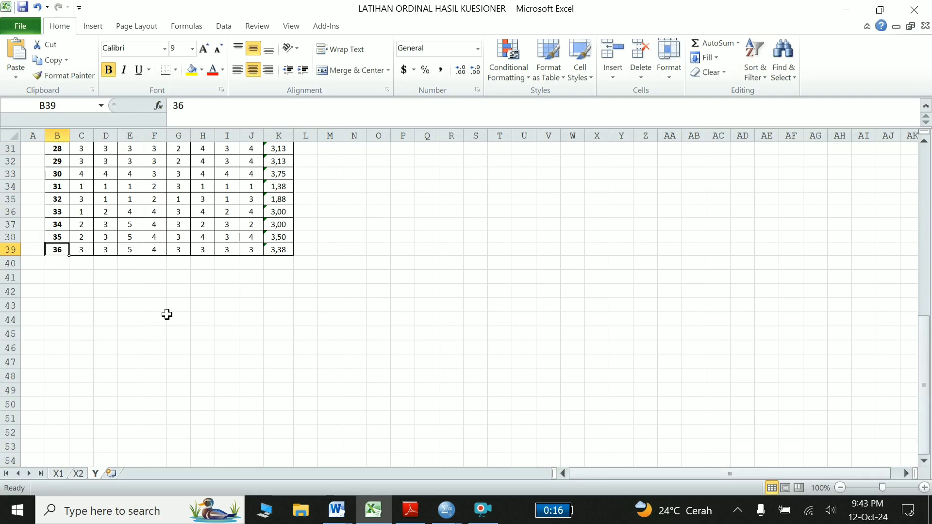
Step: Mark the 0.05 two-tailed significance column header in the r table PDF
key("alt+Tab")
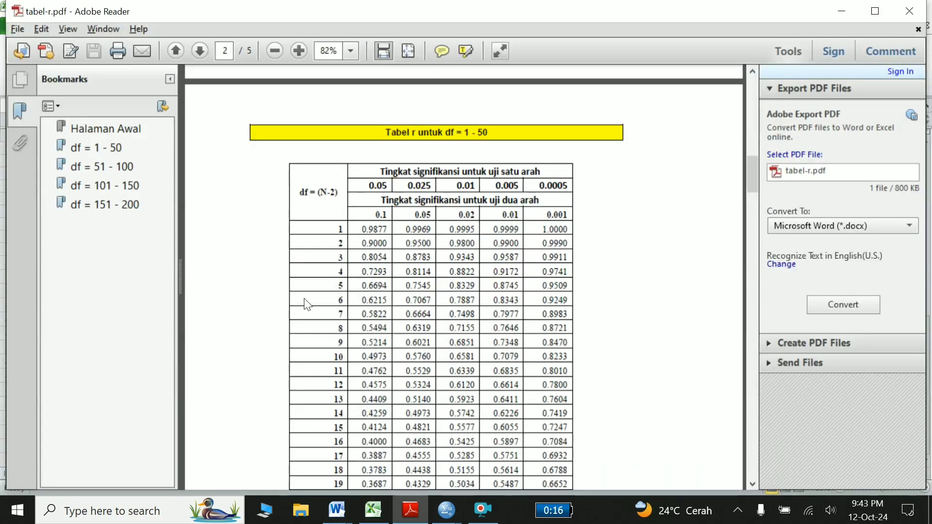
scroll(308, 304, "down", 10)
scroll(307, 305, "down", 5)
scroll(308, 305, "down", 2)
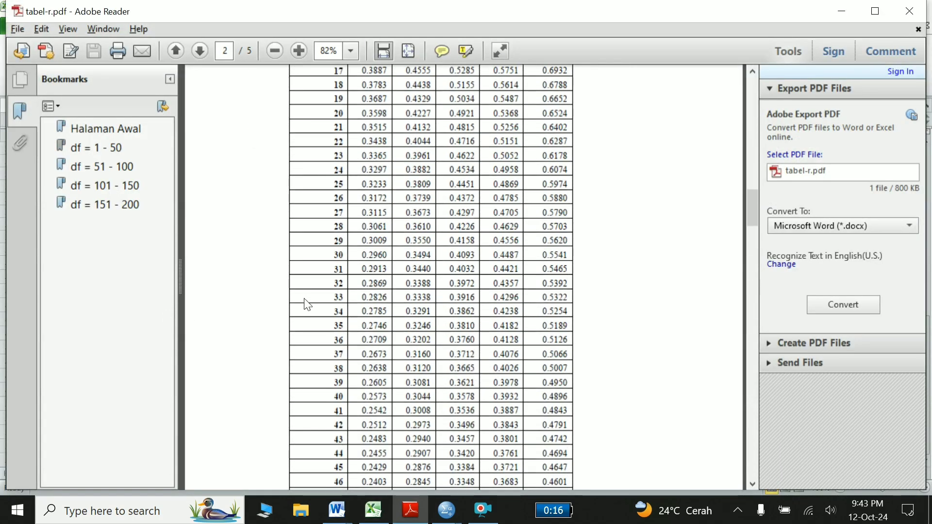
scroll(307, 305, "down", 2)
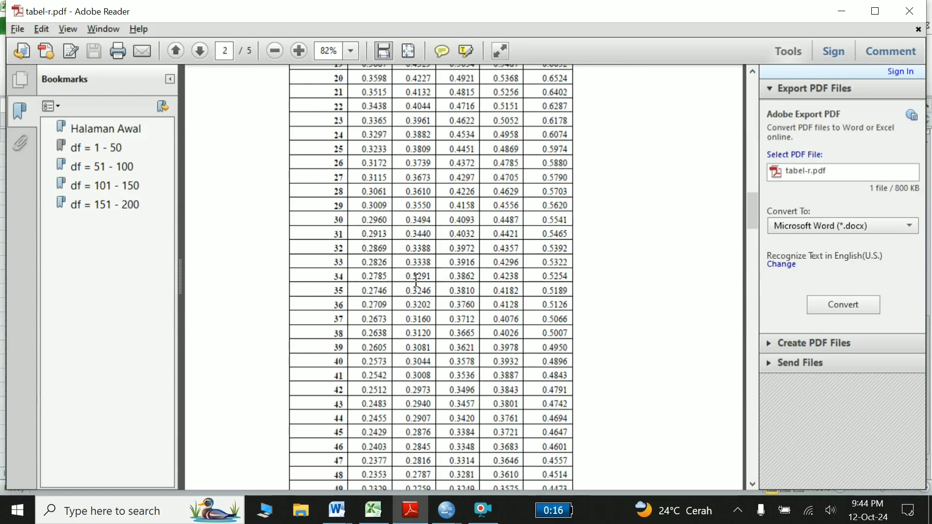
scroll(417, 281, "up", 10)
scroll(416, 281, "up", 15)
scroll(416, 281, "up", 5)
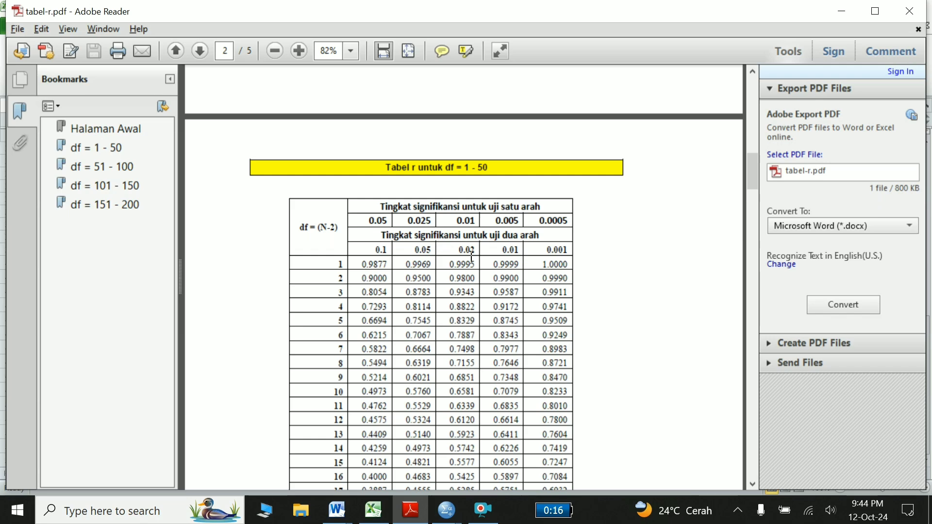
left_click_drag(416, 249, 435, 250)
Step: Mark the critical r value 0.3291 in the df 34 row
scroll(413, 324, "down", 2)
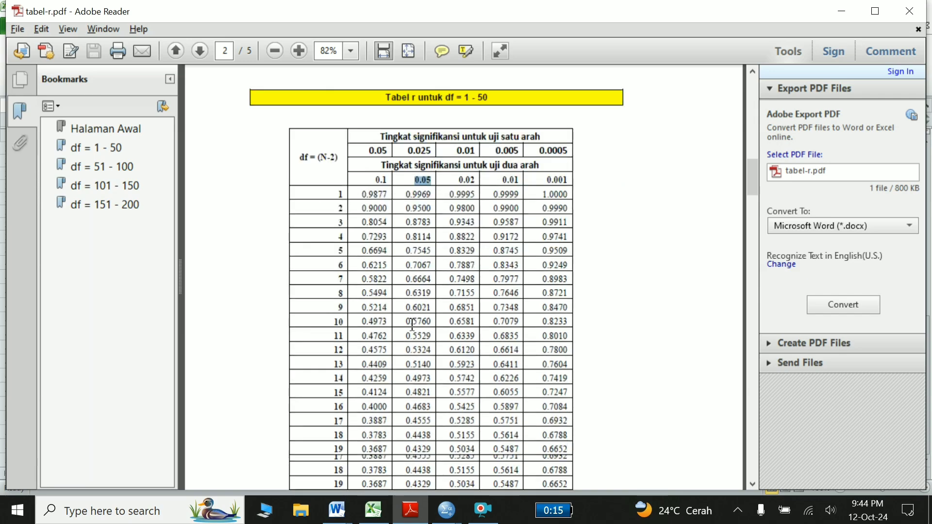
scroll(412, 324, "down", 4)
scroll(413, 324, "down", 2)
scroll(412, 324, "down", 2)
scroll(413, 324, "down", 2)
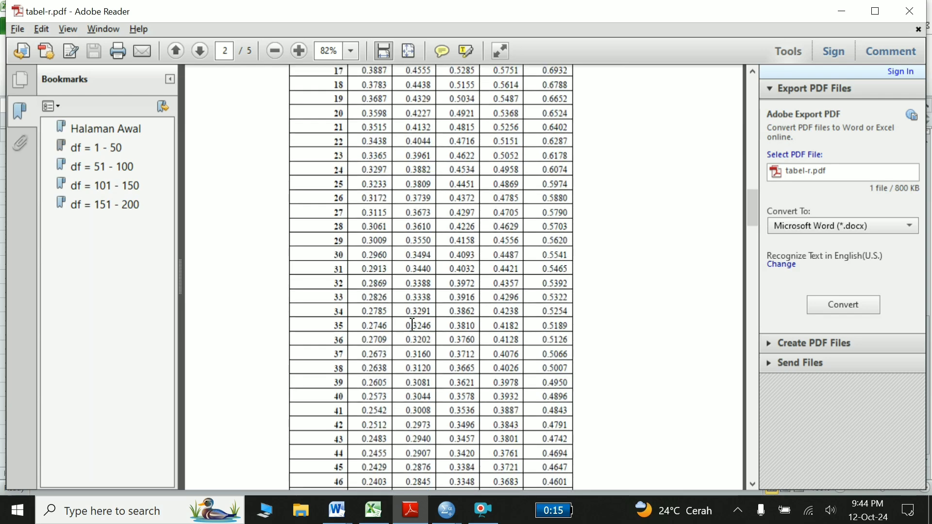
scroll(412, 324, "down", 2)
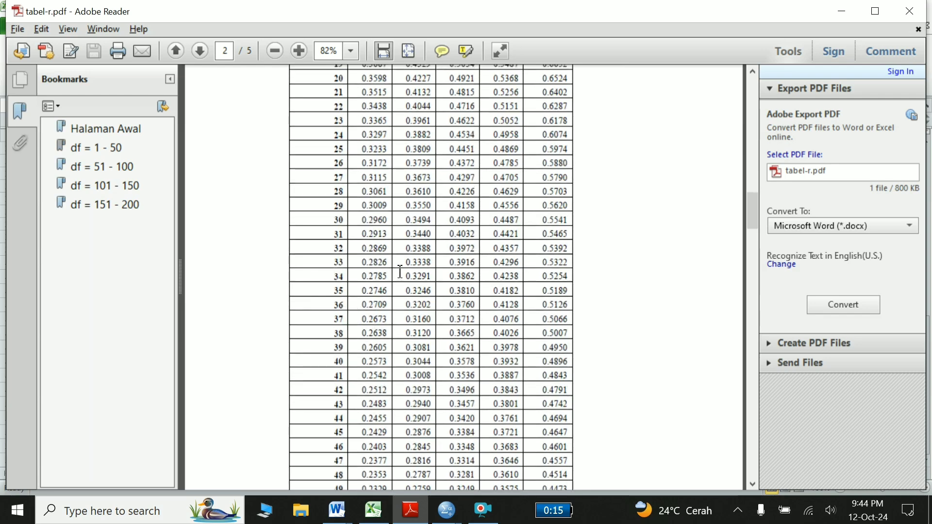
left_click_drag(405, 278, 429, 277)
key("alt+Tab")
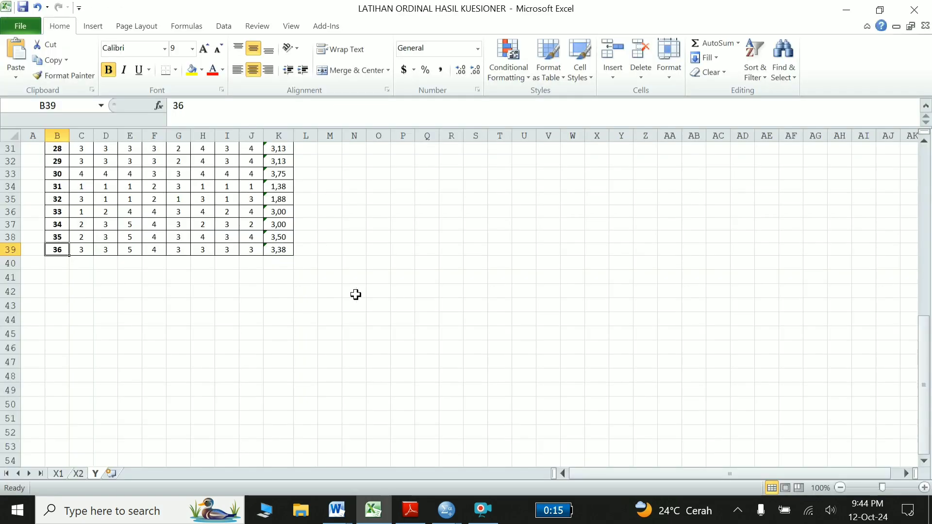
key("alt+Tab")
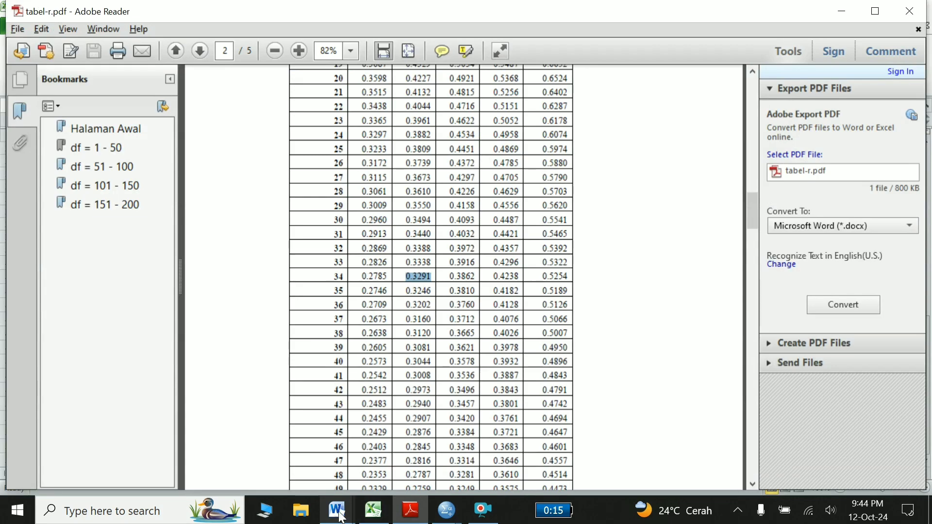
Step: Bring the Document1 report forward at variable X1's Item-Total Statistics table
left_click(337, 510)
left_click(409, 437)
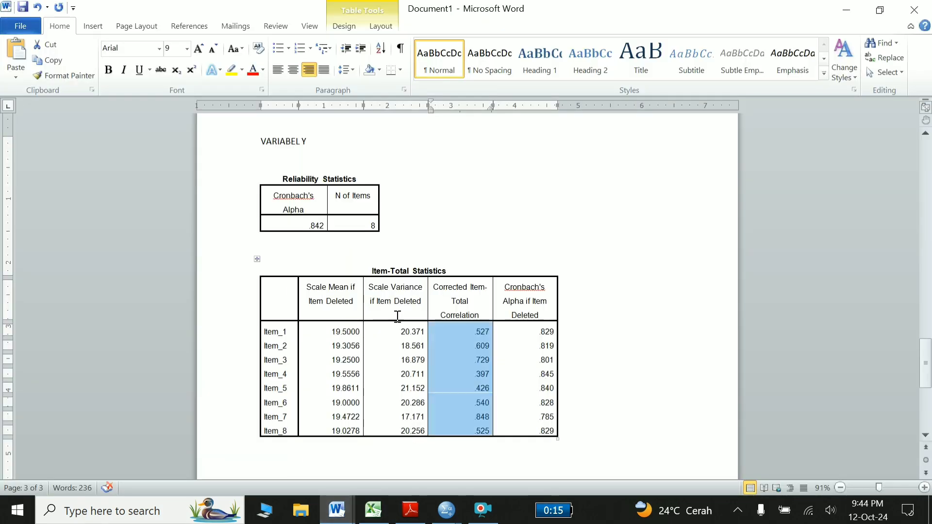
left_click(391, 274)
scroll(391, 275, "down", 5)
scroll(392, 275, "up", 10)
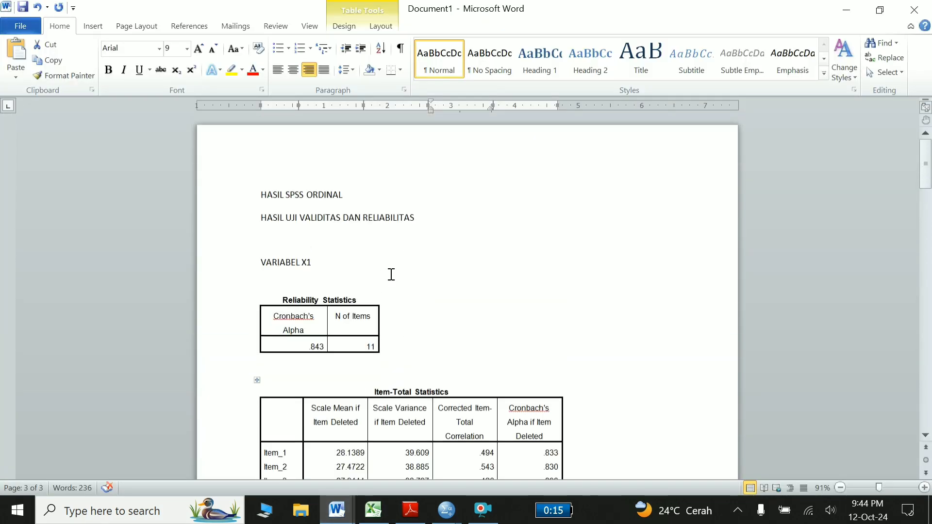
scroll(391, 274, "down", 5)
scroll(391, 275, "down", 4)
Step: Type 'rtabel = 0,329' on a new line below the X1 table
left_click(356, 323)
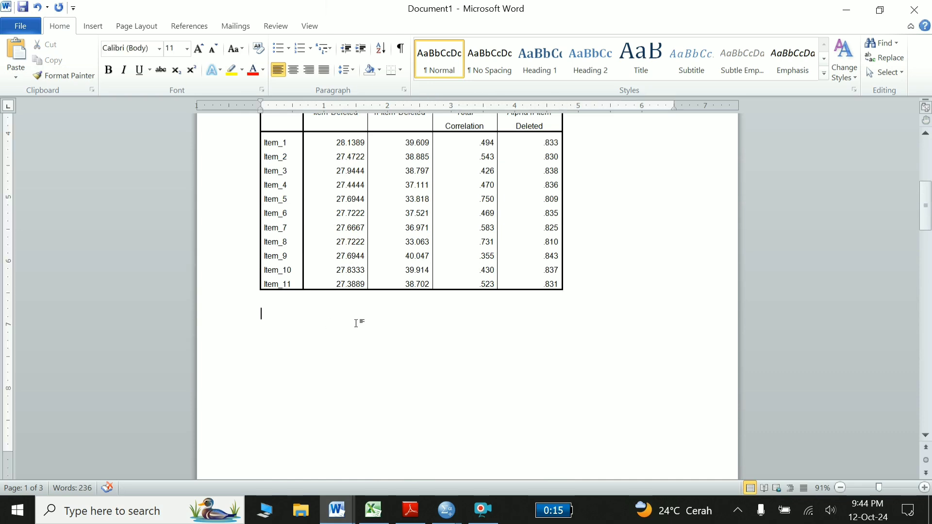
type("r")
type("t")
type("abel")
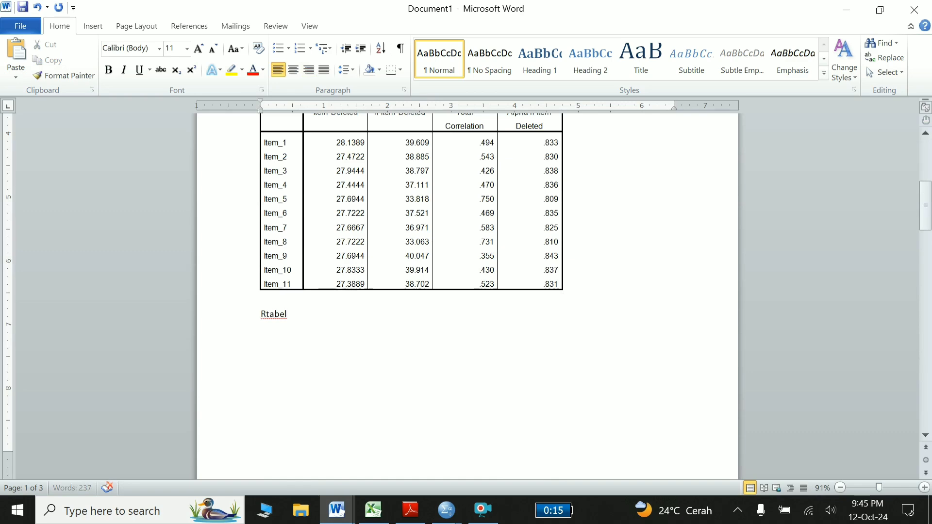
type(" =")
key("alt+Tab")
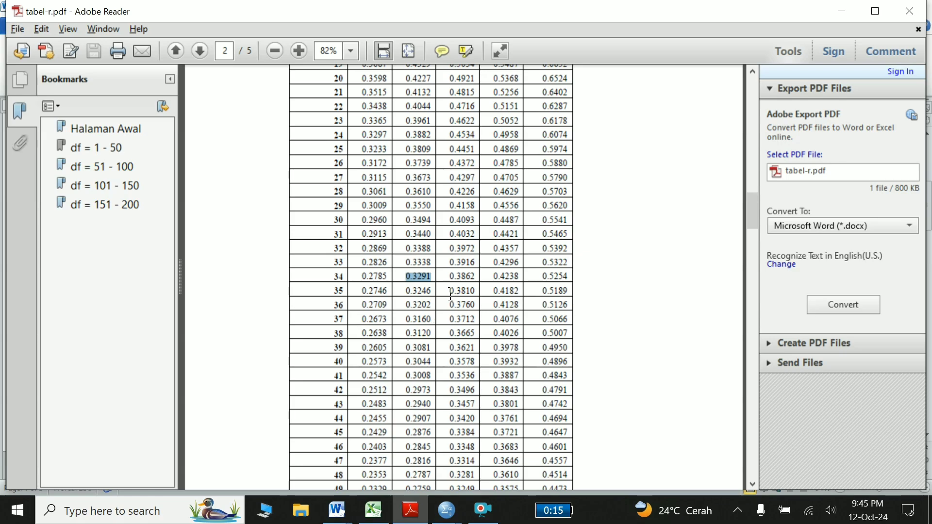
key("alt+Tab")
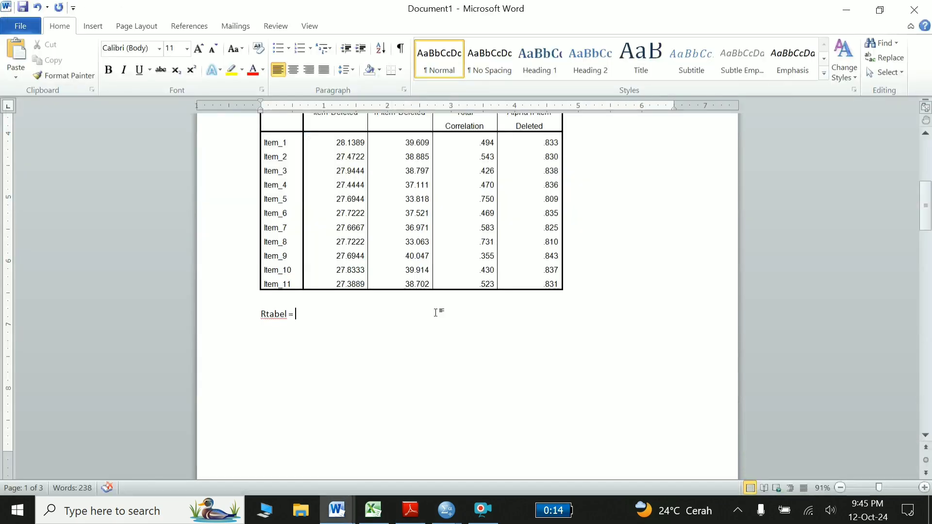
type("0,3")
type("29")
Step: Edit the line to read 'Rhitung > 0,329 (rtabel)' and select it
left_click_drag(476, 141, 482, 291)
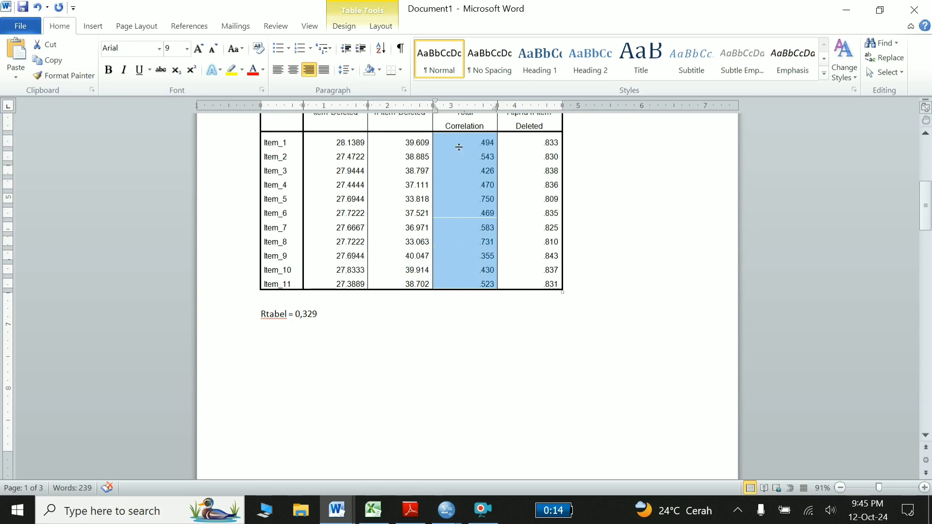
left_click(296, 315)
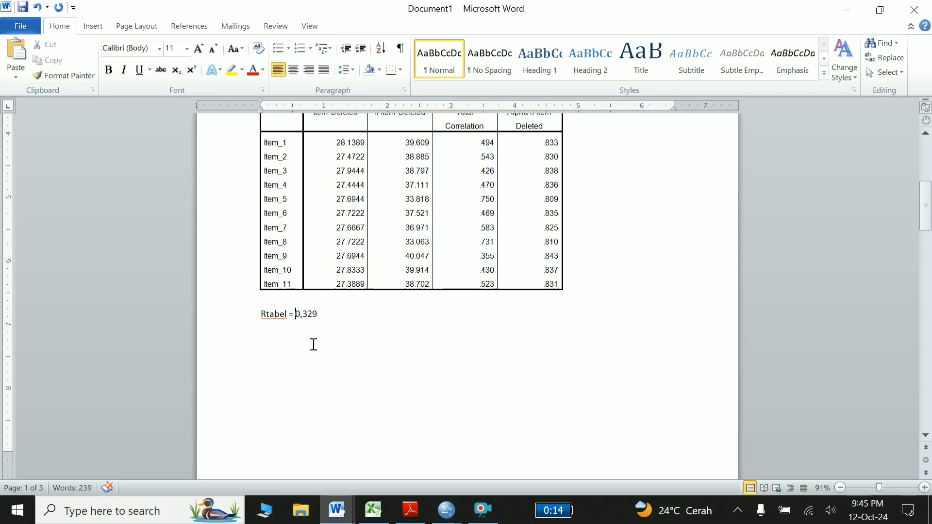
type("r")
key("BackSpace")
key("BackSpace")
key("BackSpace")
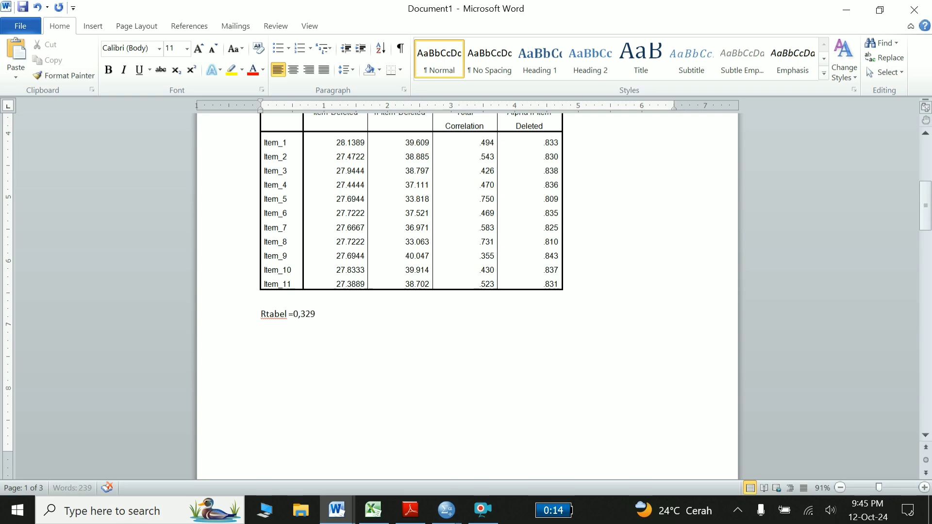
key("BackSpace")
key("BackSpace")
key("BackSpace")
key("BackSpace")
key("BackSpace")
key("BackSpace")
key("BackSpace")
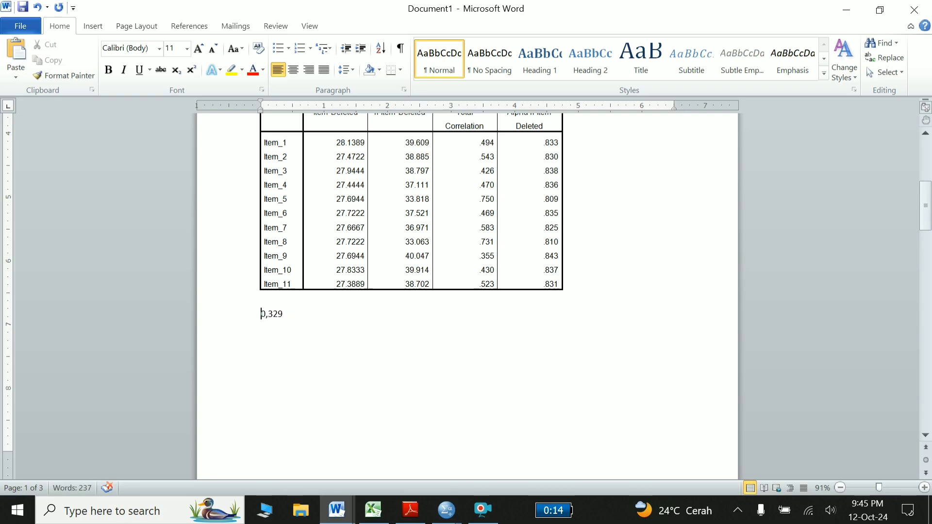
type("rhitun ")
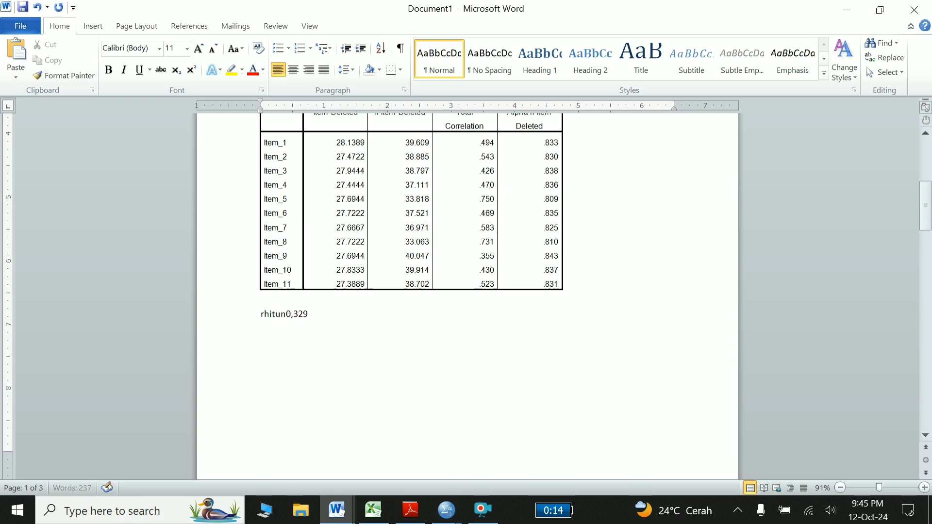
type(">")
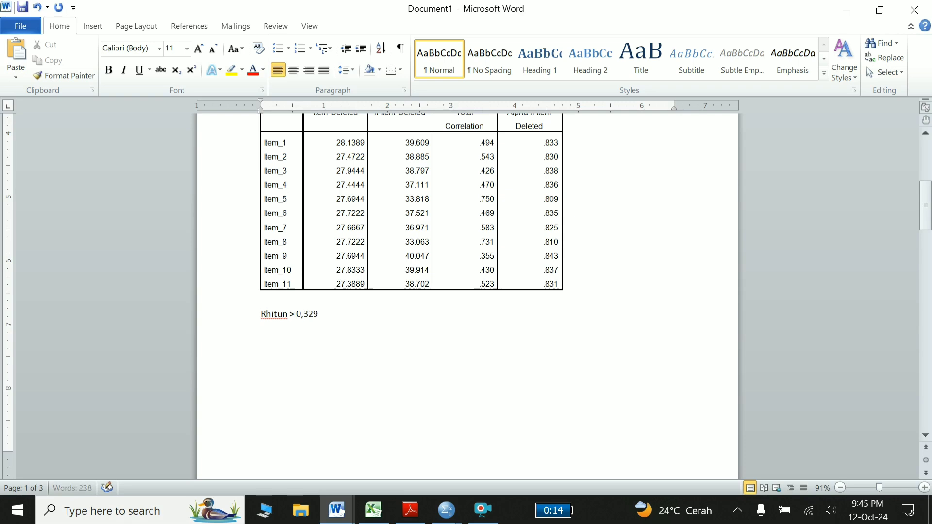
left_click(318, 314)
type("(rta")
type("bel")
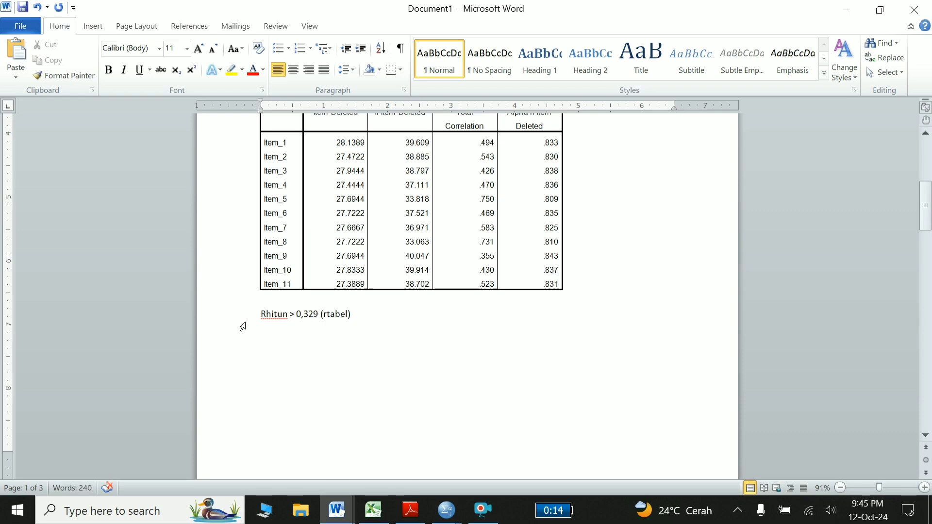
type(")")
left_click(289, 315)
type("g")
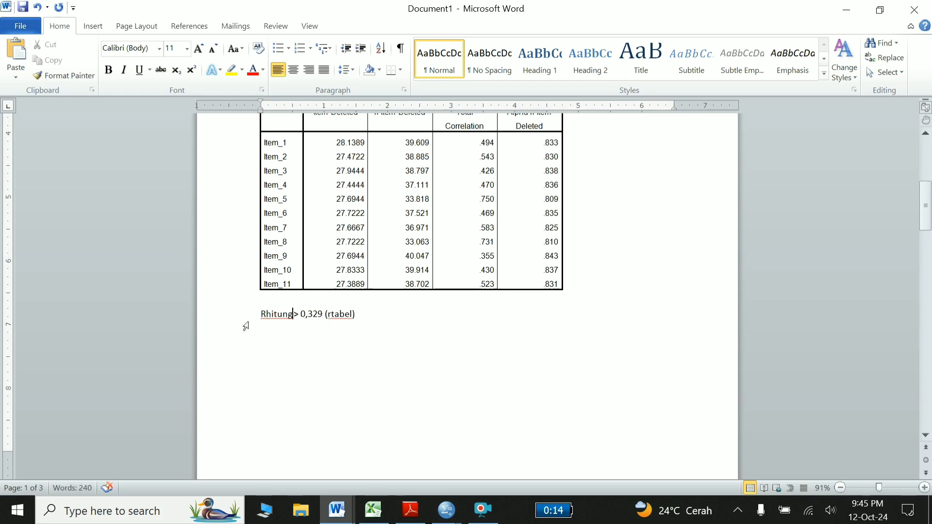
left_click(236, 322)
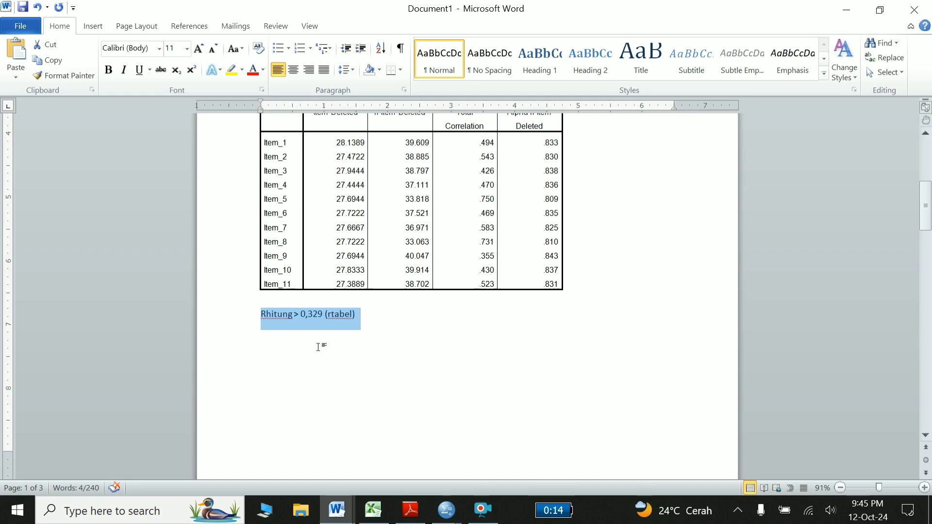
Step: Paste the 'Rhitung > 0,329 (rtabel)' line below the VARIABEL X2 Item-Total table
scroll(319, 348, "up", 2)
scroll(319, 348, "down", 4)
scroll(319, 348, "down", 5)
scroll(319, 348, "down", 3)
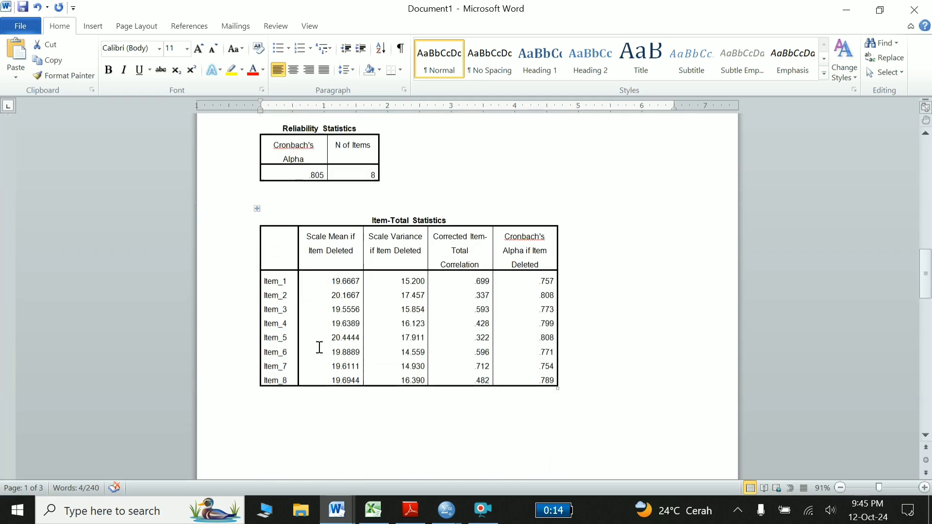
left_click(287, 410)
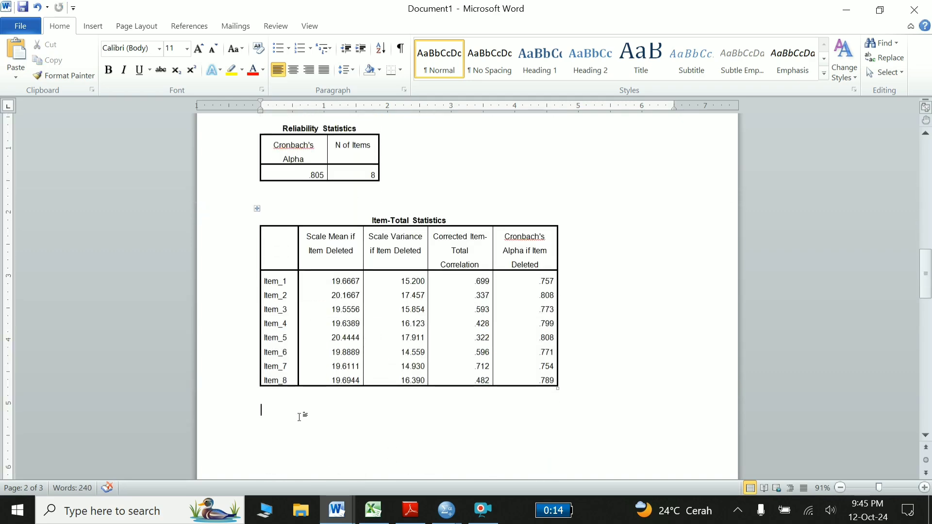
type("Rhitung > 0,329 (rtabel)")
key("Return")
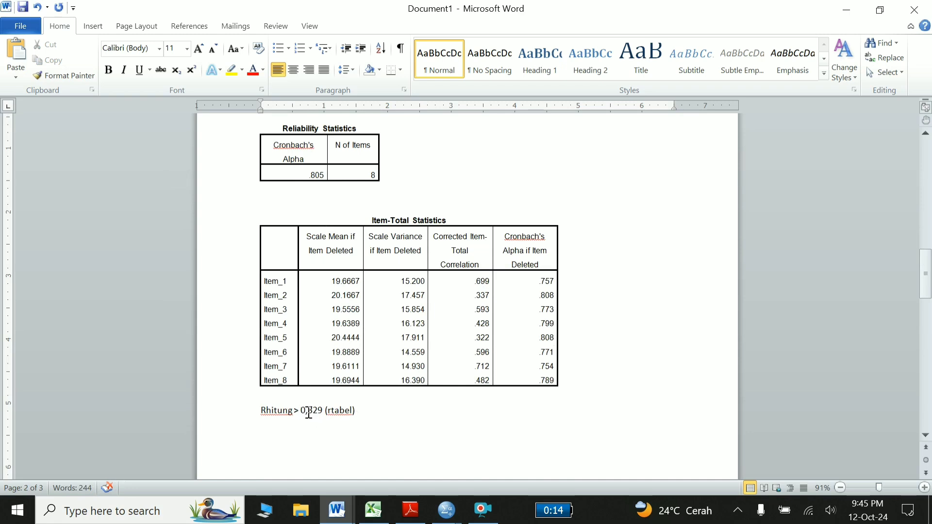
Step: Highlight Item_5's .322 correlation in yellow as falling below 0,329
left_click(475, 283)
left_click_drag(474, 283, 480, 329)
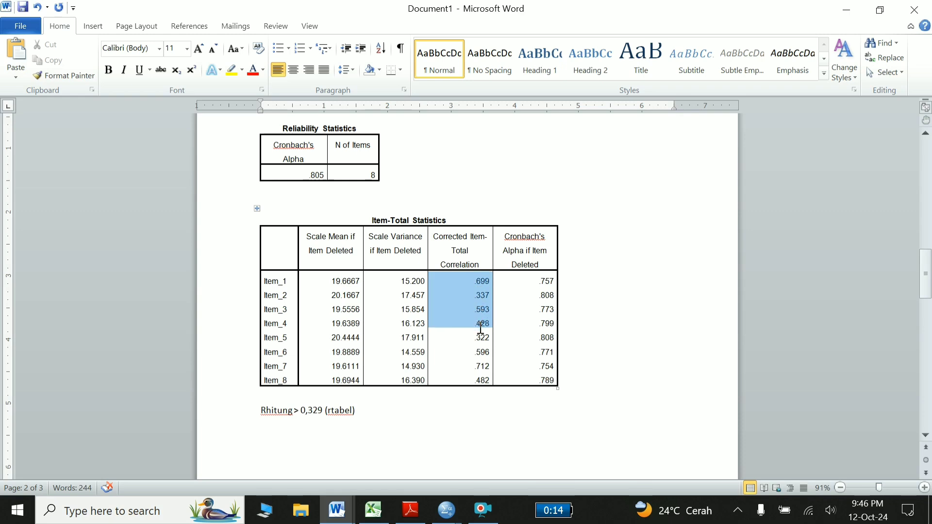
left_click_drag(474, 337, 491, 341)
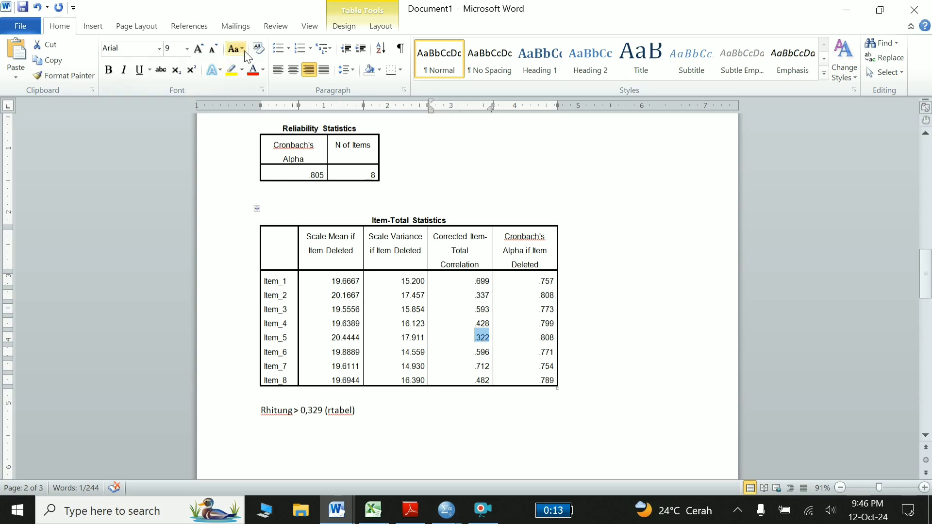
left_click(229, 73)
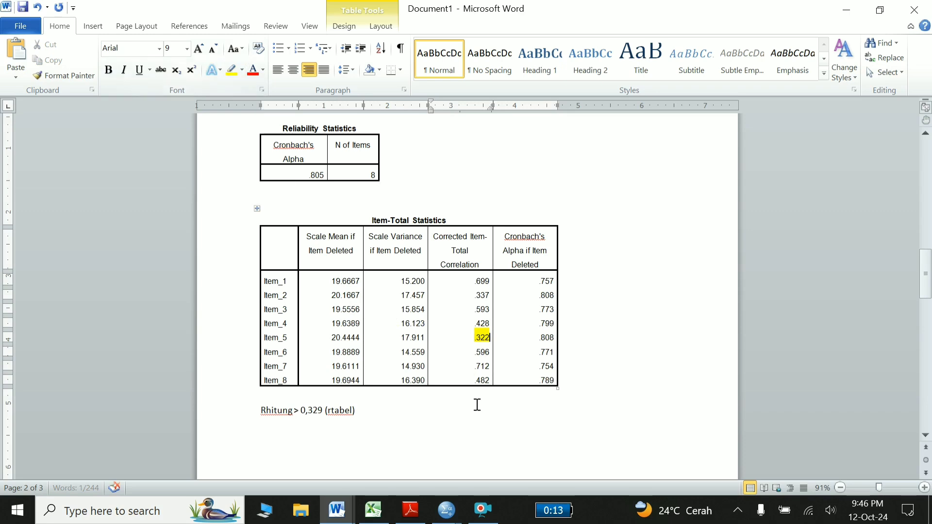
left_click(509, 383)
scroll(435, 418, "down", 3)
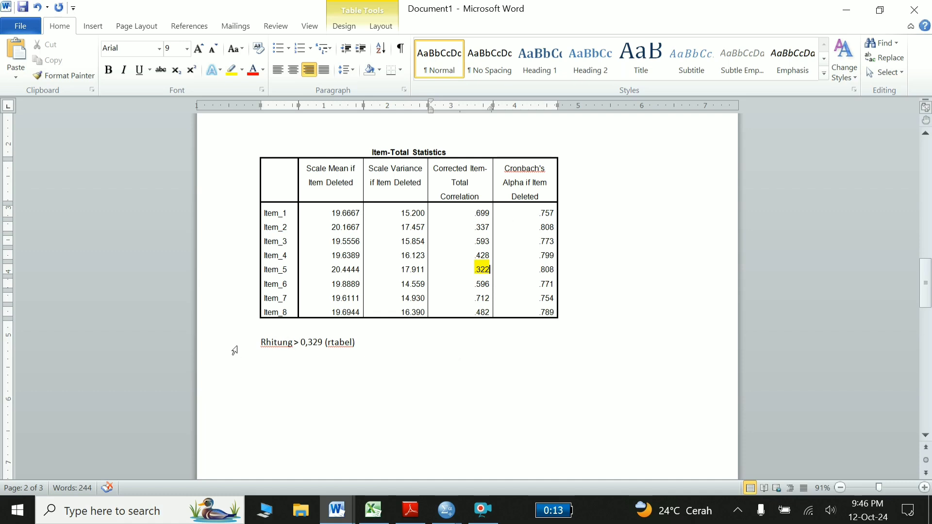
scroll(403, 380, "down", 15)
scroll(403, 380, "down", 8)
Step: Paste the 'Rhitung > 0,329 (rtabel)' line below the VARIABEL Y Item-Total table
scroll(403, 380, "down", 3)
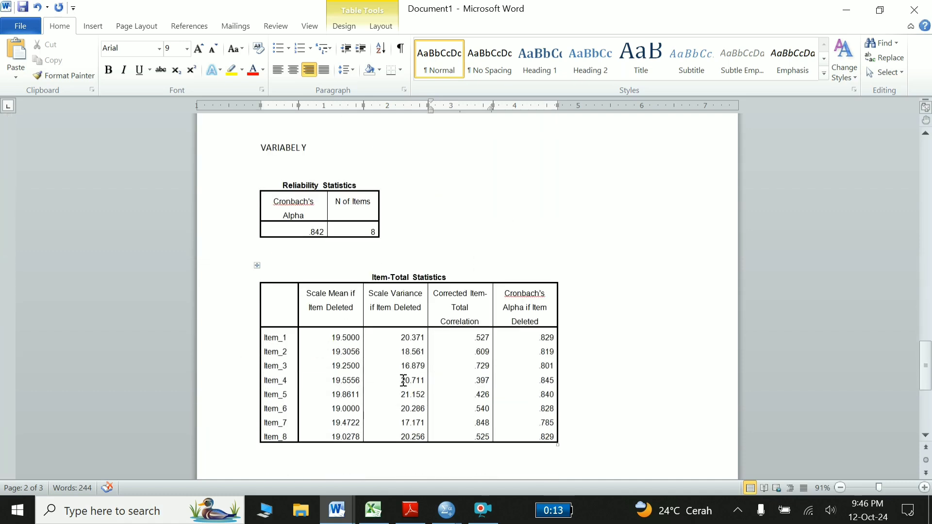
scroll(403, 381, "down", 3)
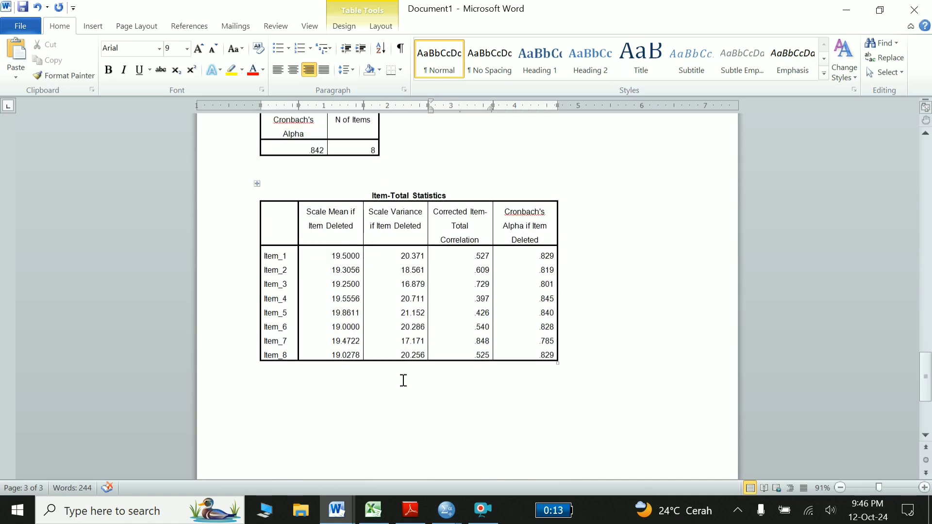
scroll(403, 381, "down", 4)
left_click(292, 307)
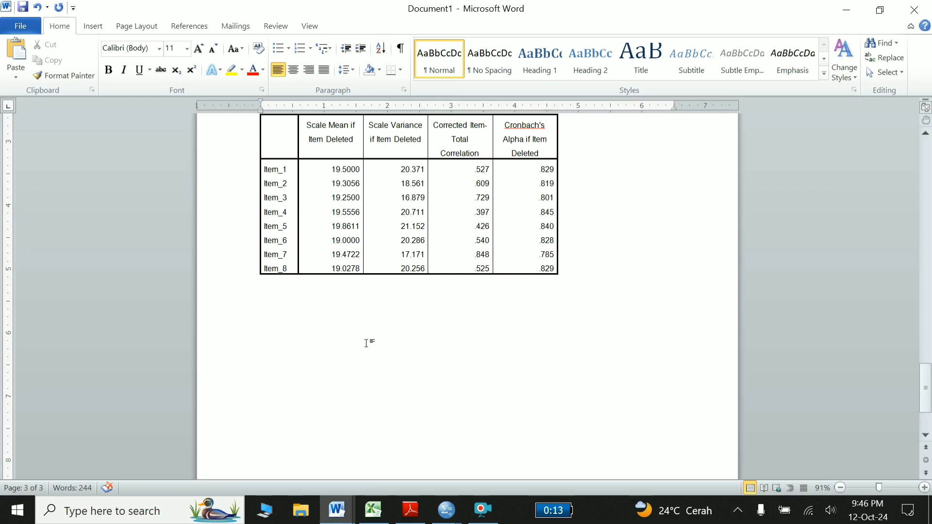
type("Rhitung > 0,329 (rtabel)")
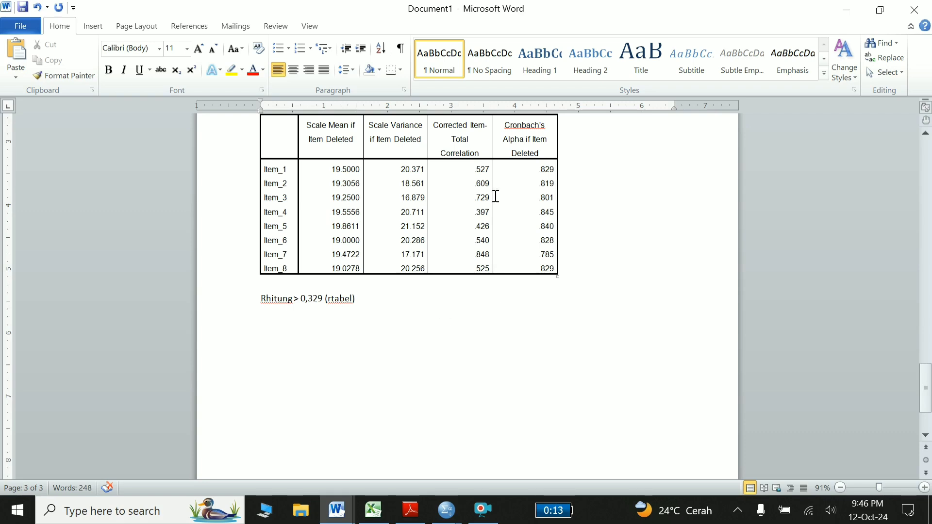
Step: Check the VARIABEL Y correlation values (.527 to .525) against 0,329
left_click_drag(476, 169, 481, 268)
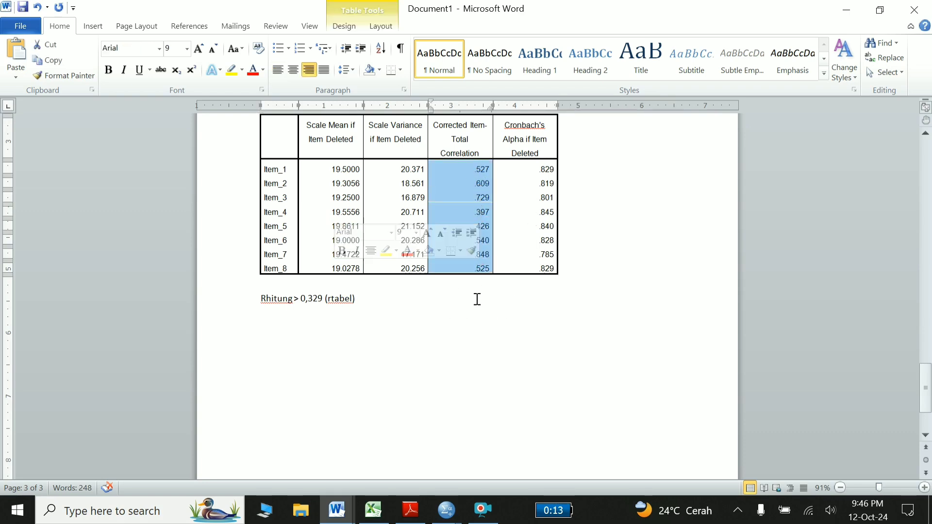
scroll(534, 339, "down", 10)
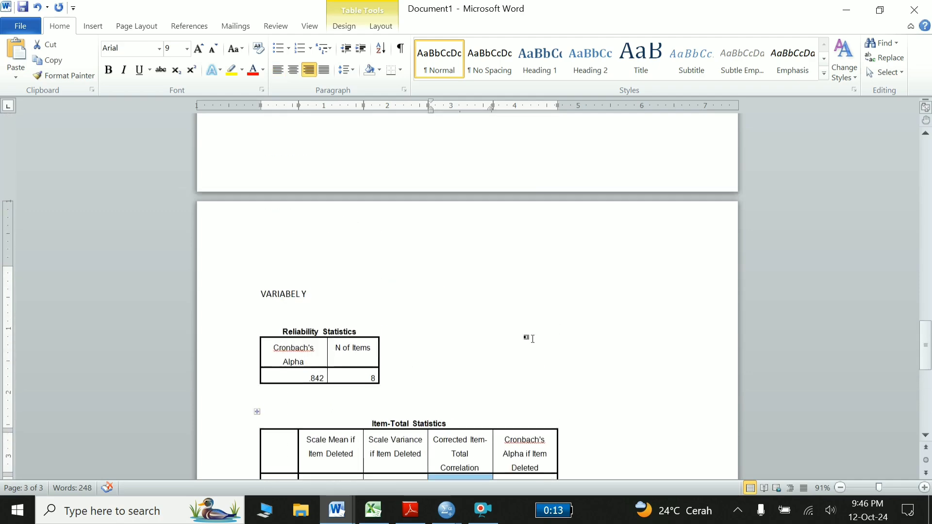
scroll(533, 338, "down", 15)
scroll(532, 312, "up", 8)
scroll(573, 384, "up", 10)
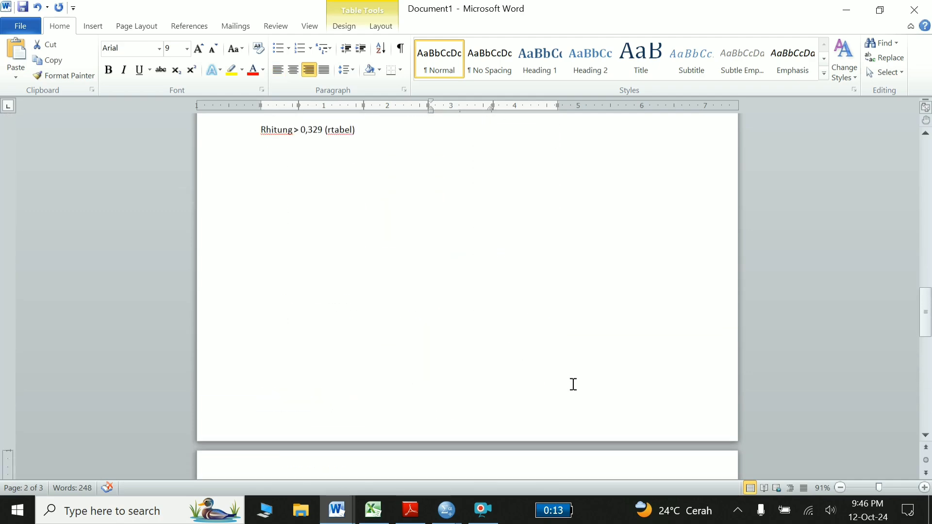
scroll(573, 384, "up", 8)
scroll(573, 384, "down", 6)
left_click(312, 380)
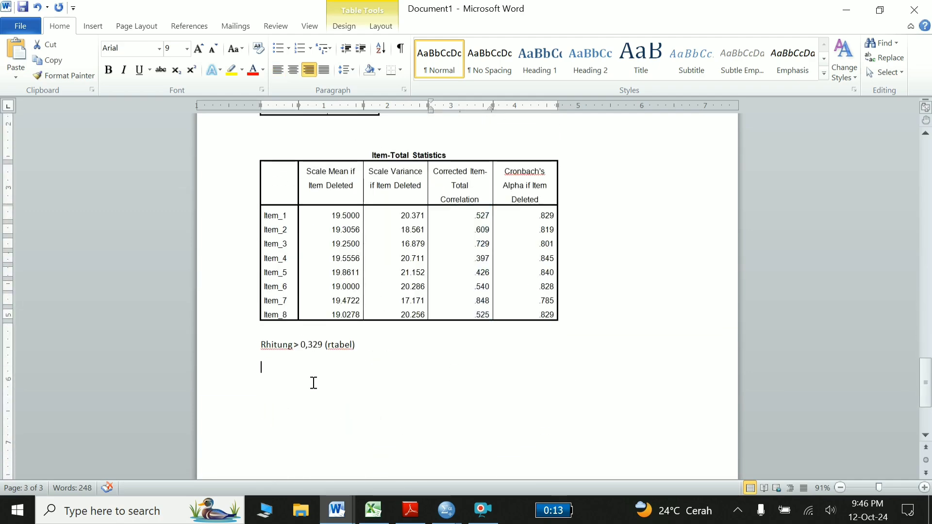
scroll(312, 381, "down", 5)
scroll(312, 382, "down", 8)
scroll(312, 382, "up", 6)
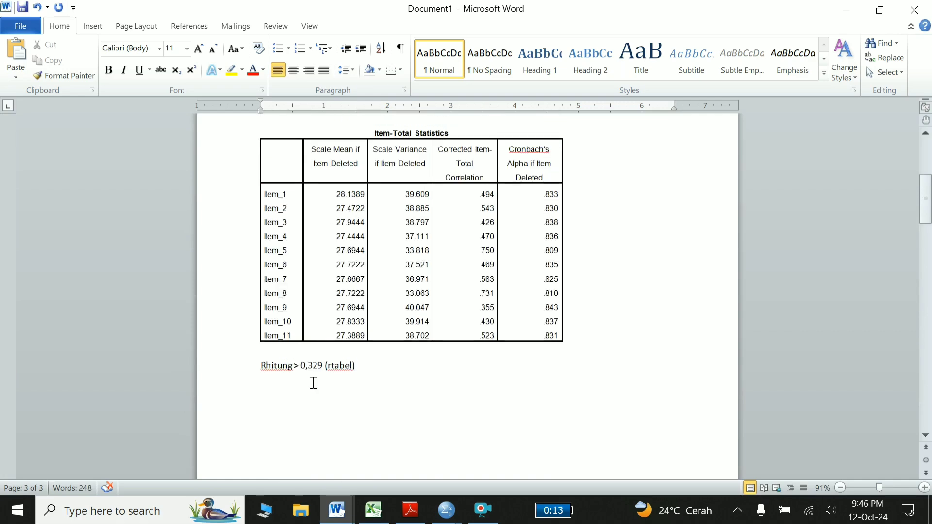
scroll(313, 383, "up", 9)
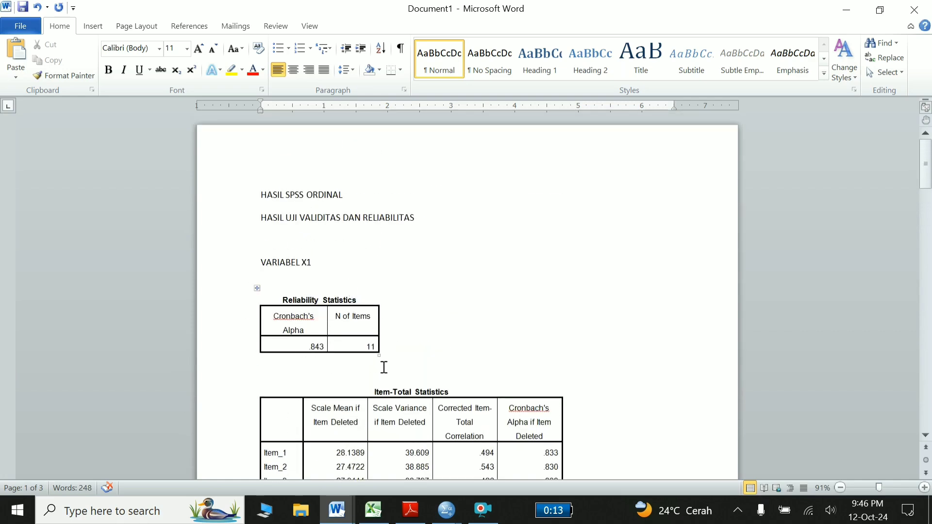
key("alt+Tab")
key("alt+Tab")
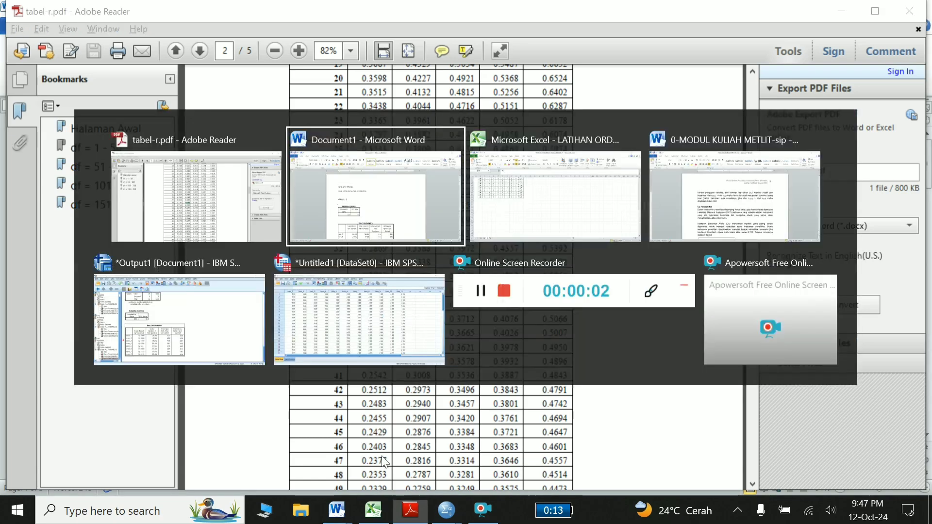
mouse_move(336, 511)
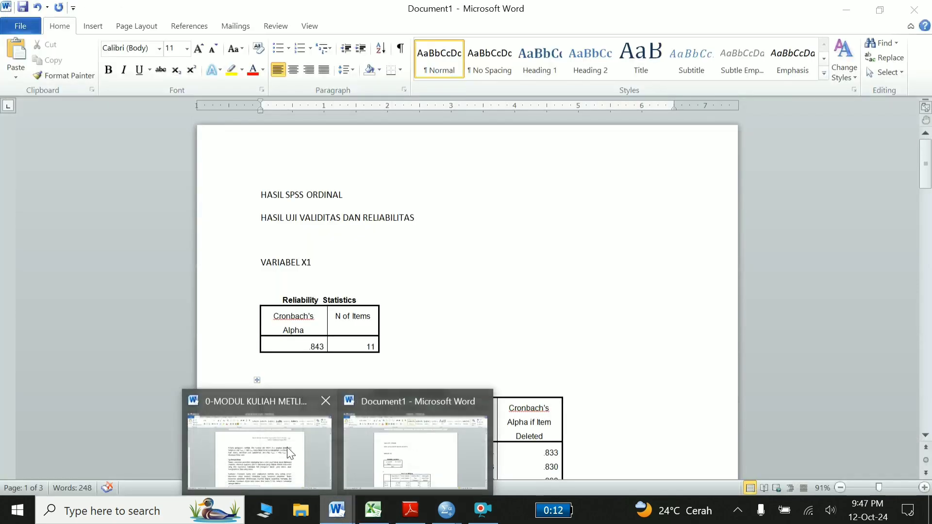
left_click(272, 455)
scroll(522, 395, "down", 4)
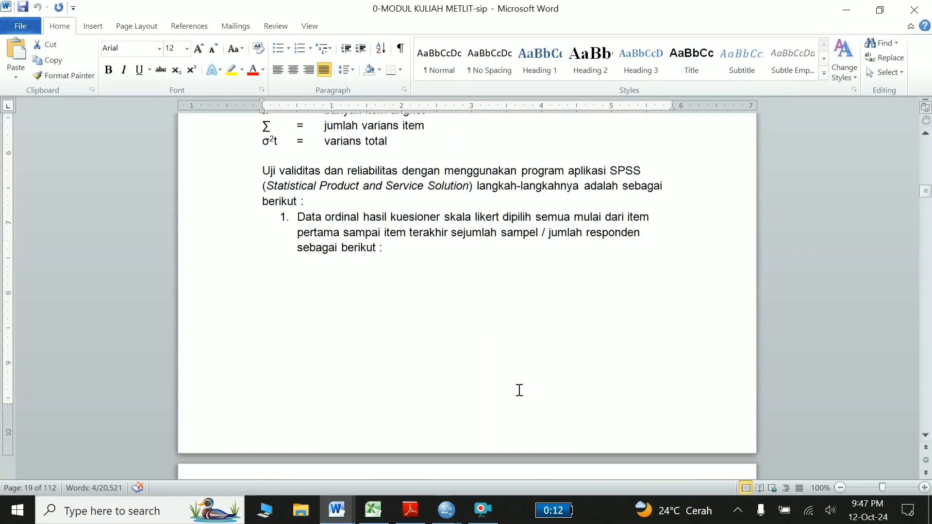
scroll(521, 395, "down", 6)
scroll(521, 396, "up", 4)
scroll(522, 396, "down", 8)
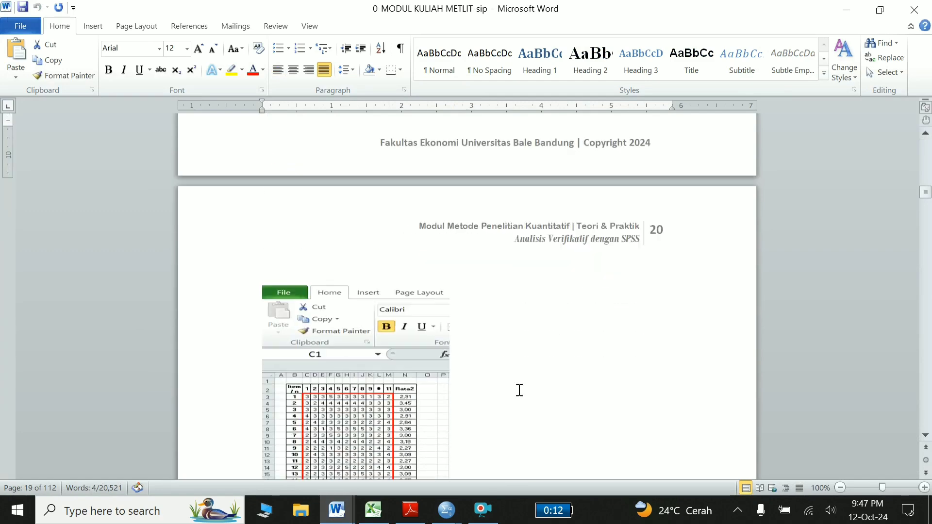
scroll(519, 390, "up", 14)
scroll(519, 389, "up", 5)
scroll(429, 381, "down", 5)
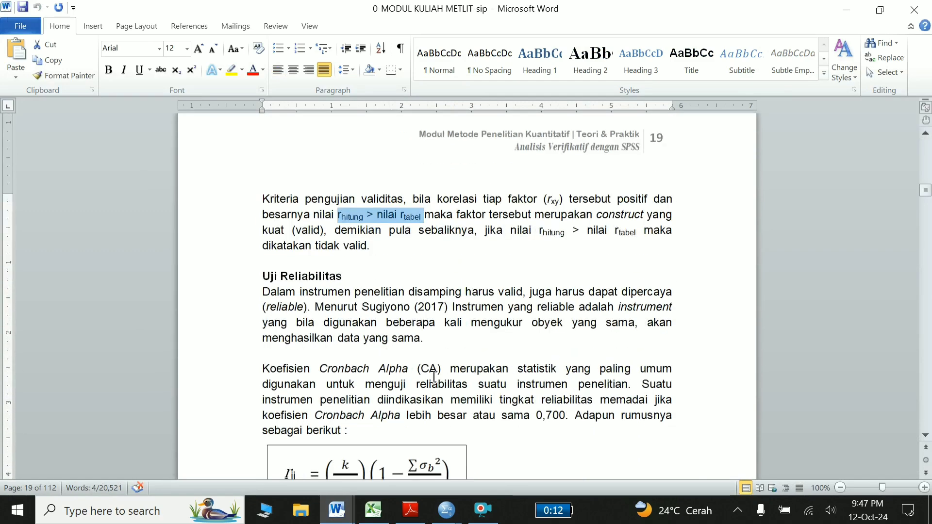
scroll(432, 380, "down", 2)
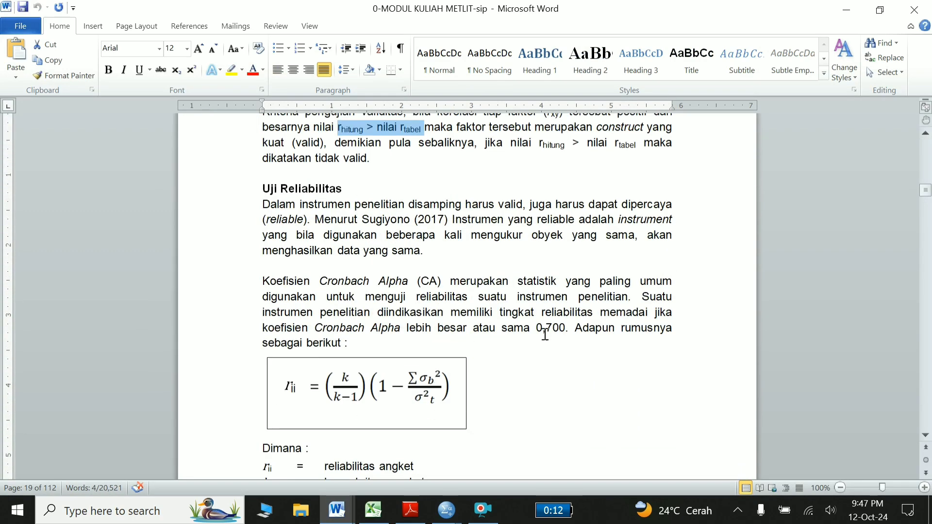
left_click_drag(536, 328, 564, 328)
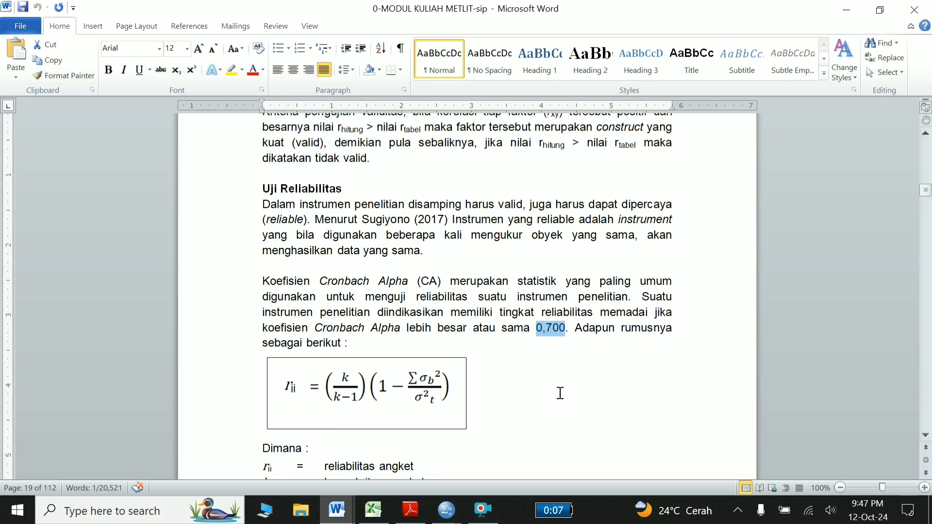
key("alt+Tab")
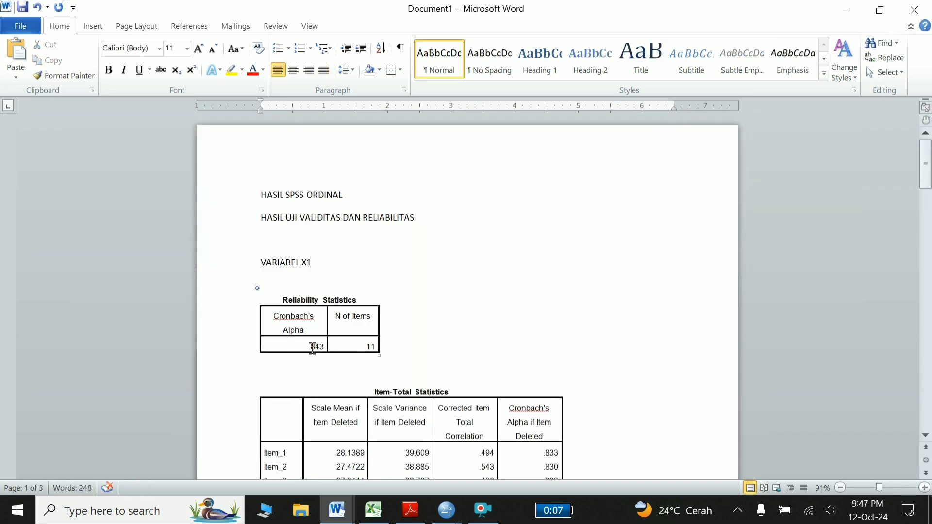
Step: Select the Cronbach's Alpha values for X1 (.843), X2 (.805) and Y (.842)
left_click_drag(310, 347, 324, 347)
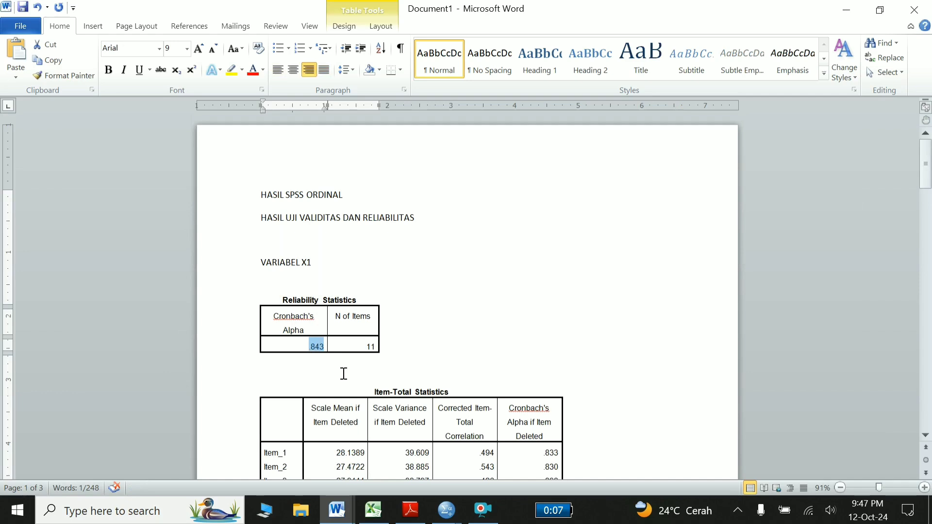
scroll(344, 373, "down", 5)
scroll(344, 373, "down", 5)
scroll(343, 373, "down", 3)
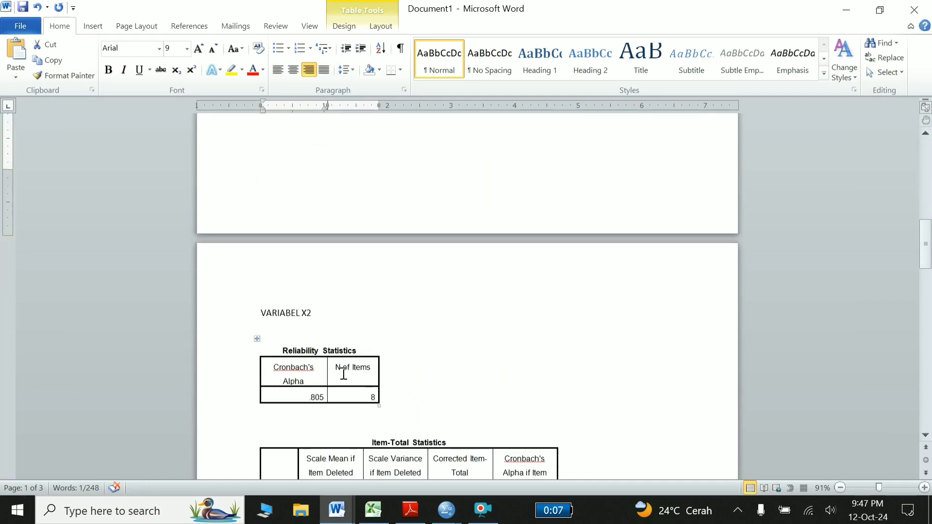
scroll(344, 373, "down", 4)
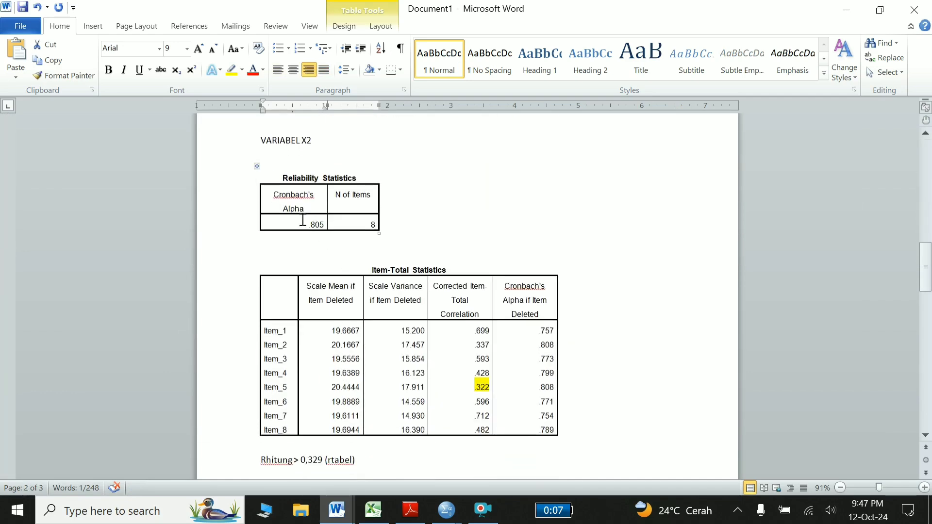
left_click_drag(309, 224, 324, 224)
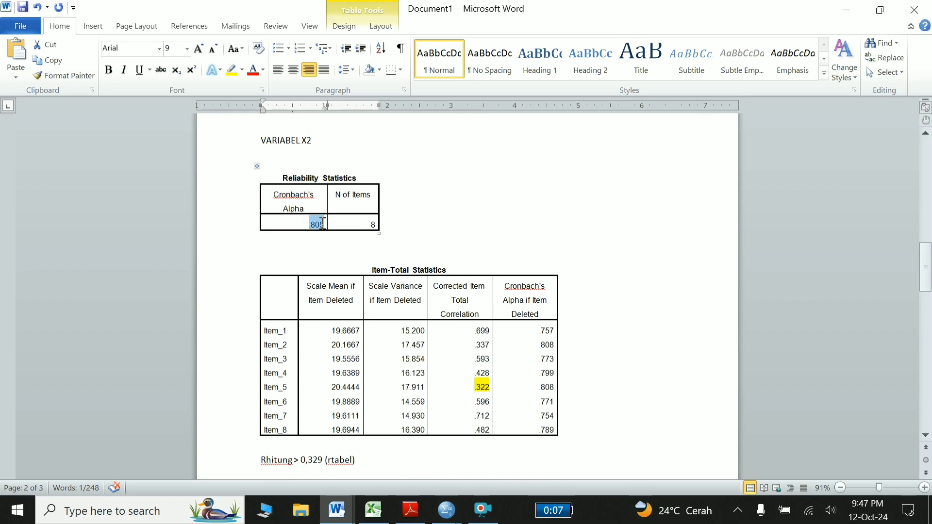
scroll(394, 272, "down", 10)
scroll(394, 272, "down", 10)
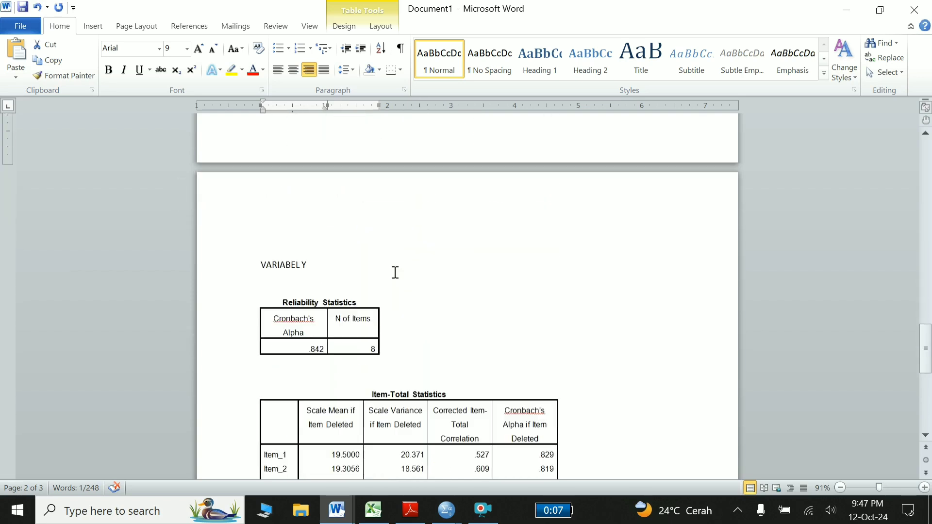
left_click(307, 272)
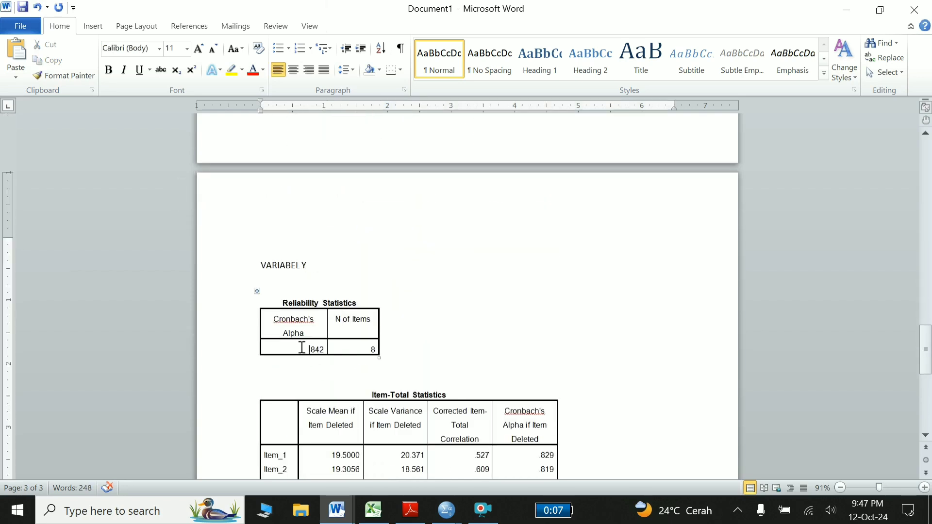
left_click_drag(302, 347, 324, 349)
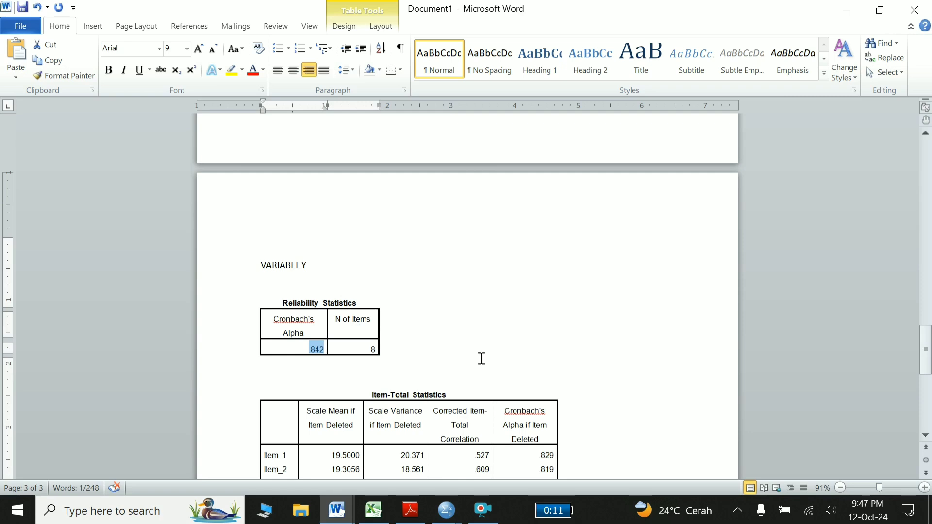
scroll(481, 358, "down", 5)
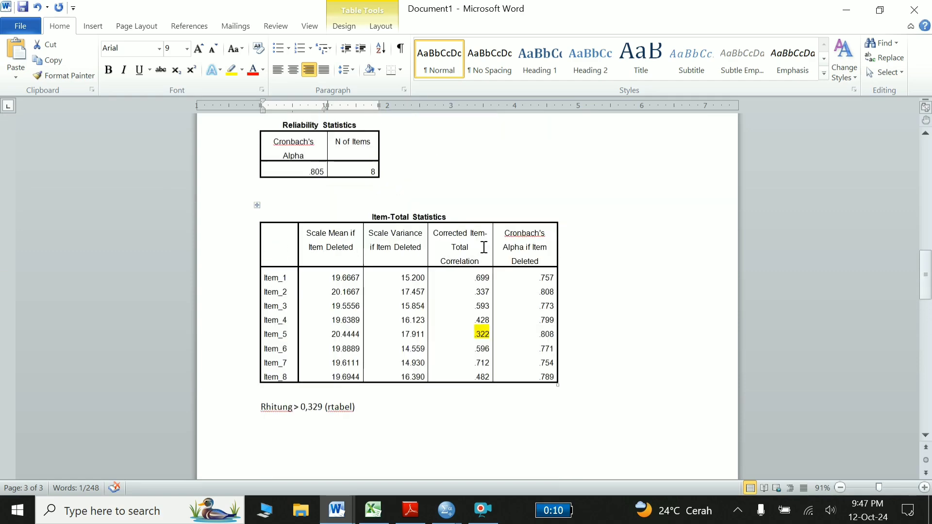
scroll(520, 377, "down", 9)
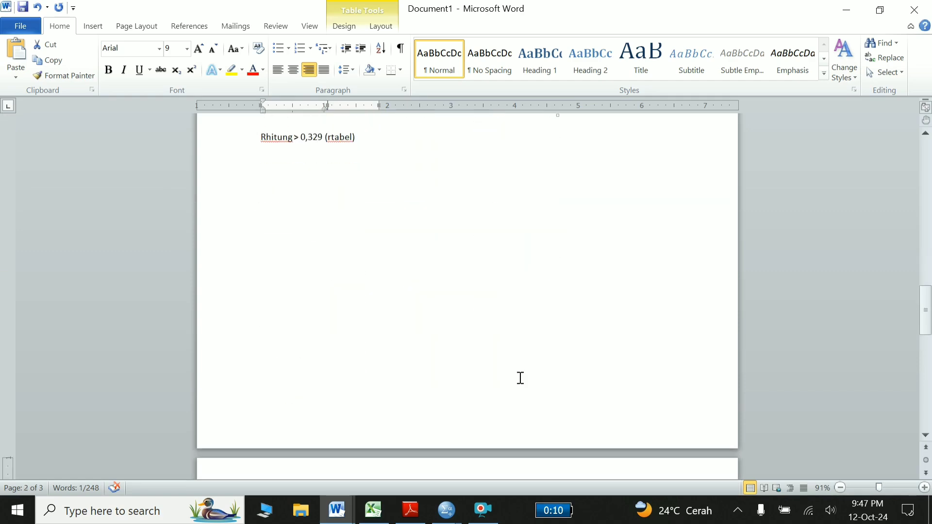
scroll(520, 377, "down", 10)
scroll(520, 377, "down", 6)
scroll(520, 377, "down", 3)
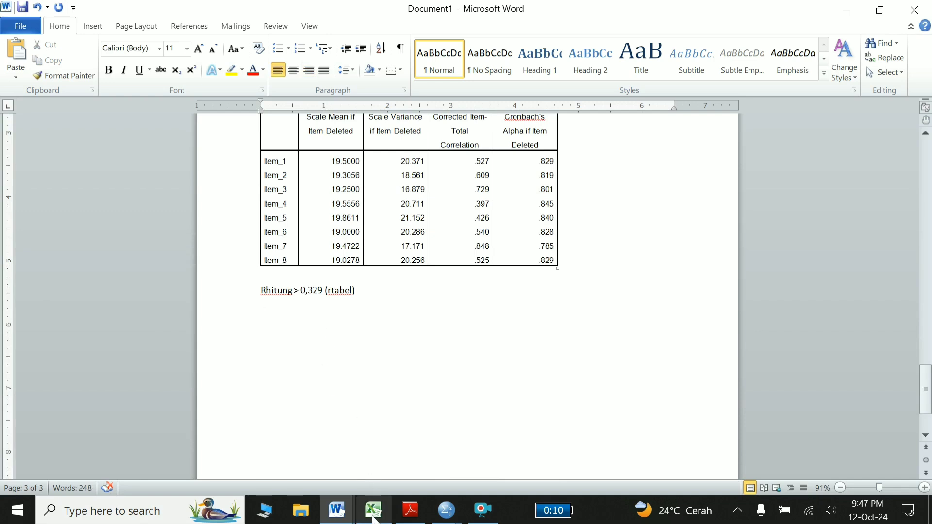
Step: Read the 0-MODUL KULIAH METLIT module down to its ordinal-to-interval section, then return to Excel
left_click(337, 515)
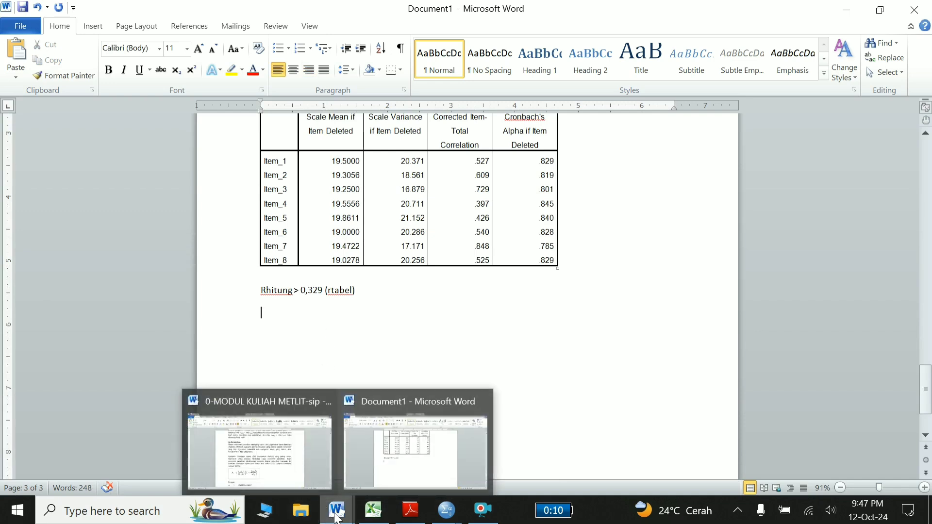
left_click(275, 442)
scroll(427, 335, "down", 5)
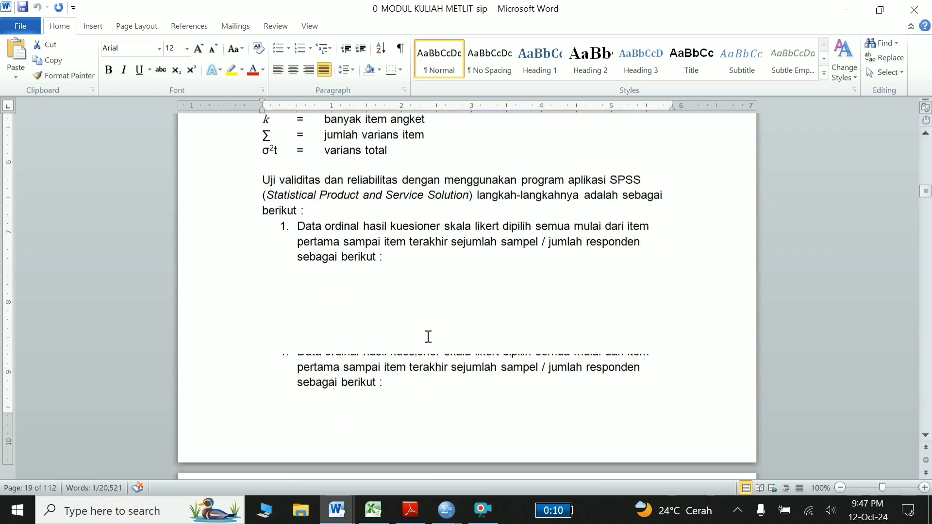
scroll(426, 335, "down", 5)
scroll(427, 336, "down", 10)
scroll(427, 337, "down", 3)
scroll(427, 336, "down", 2)
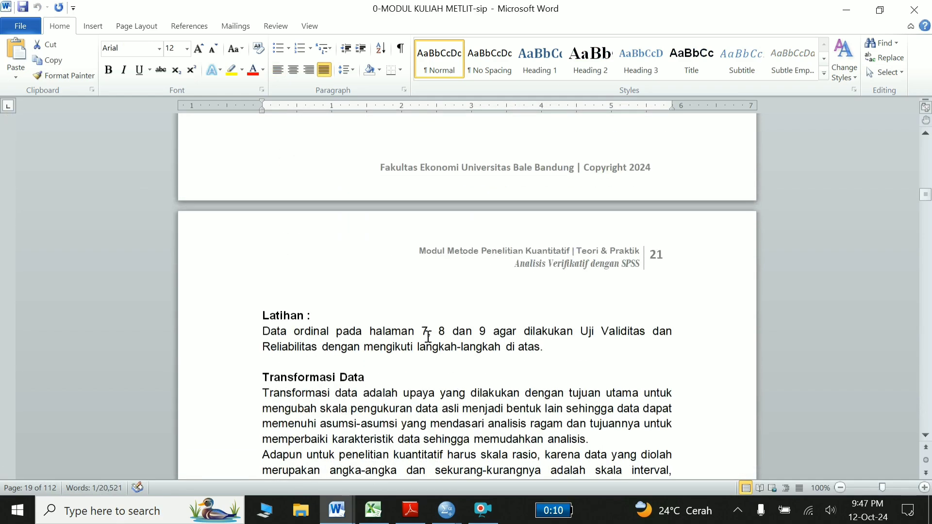
scroll(427, 336, "down", 2)
scroll(336, 334, "down", 4)
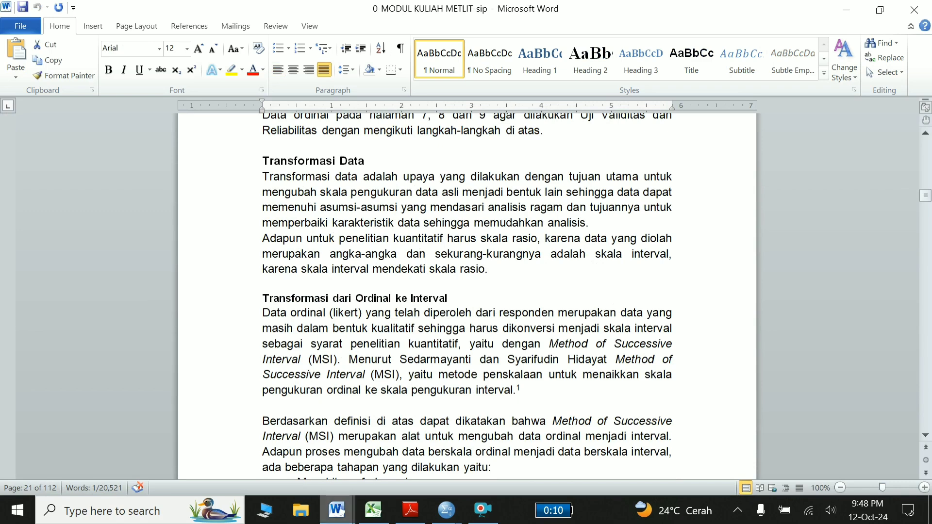
left_click(373, 510)
Step: On sheet X1, select P3 and launch Add-Ins > Statistics > Succesive interval, accepting the style merge
scroll(309, 263, "up", 8)
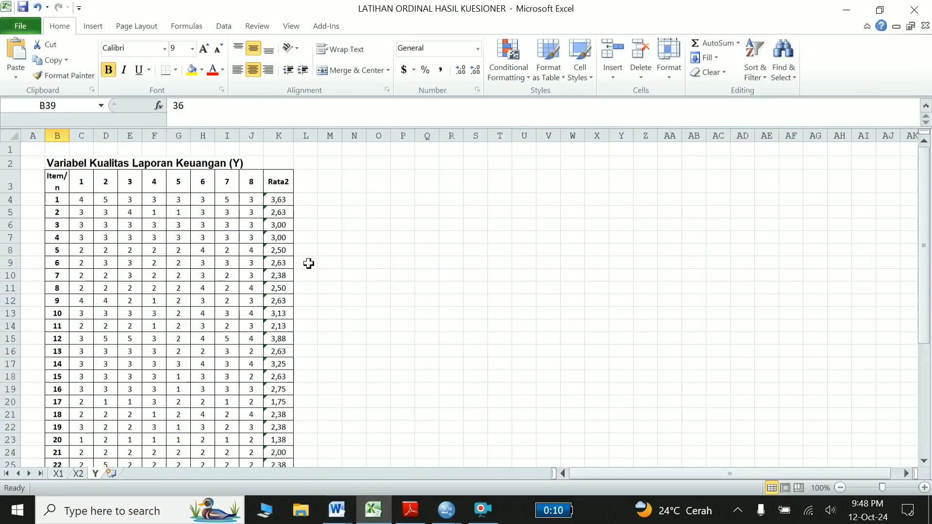
left_click(60, 473)
scroll(335, 284, "up", 7)
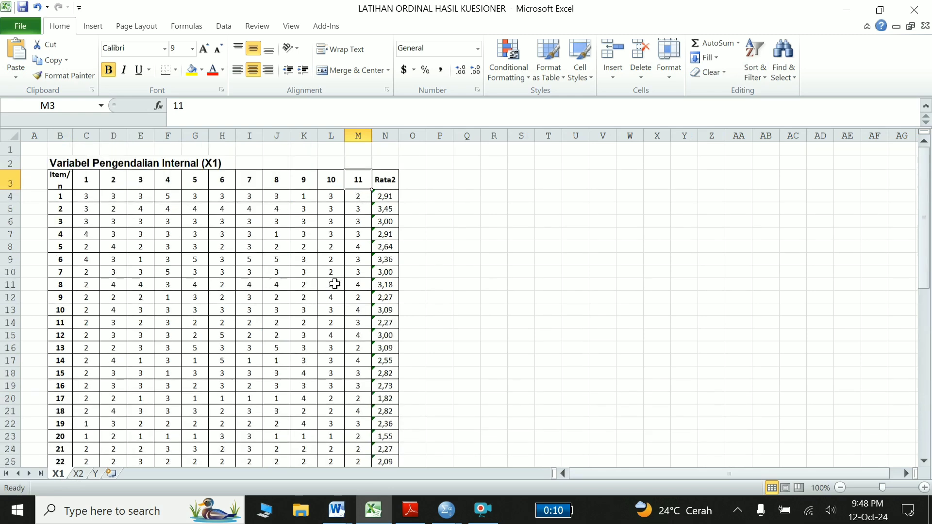
left_click(441, 181)
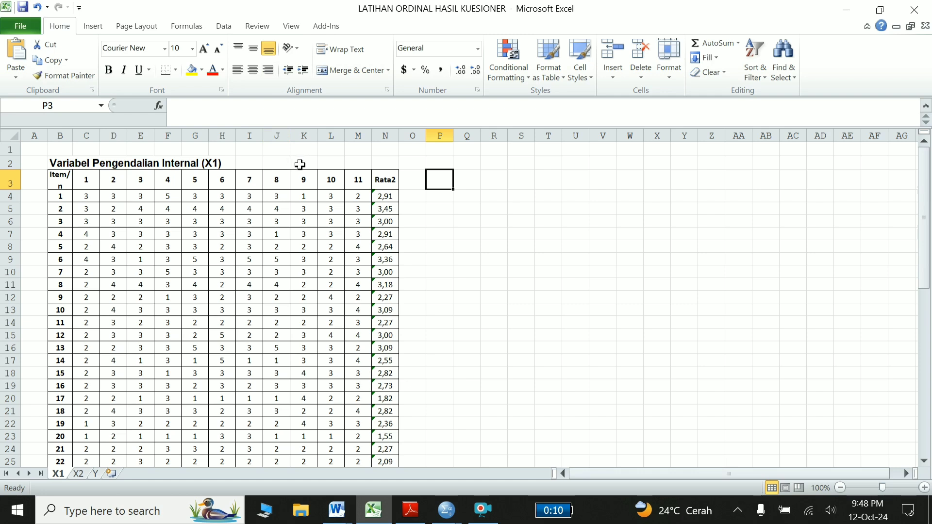
left_click(326, 30)
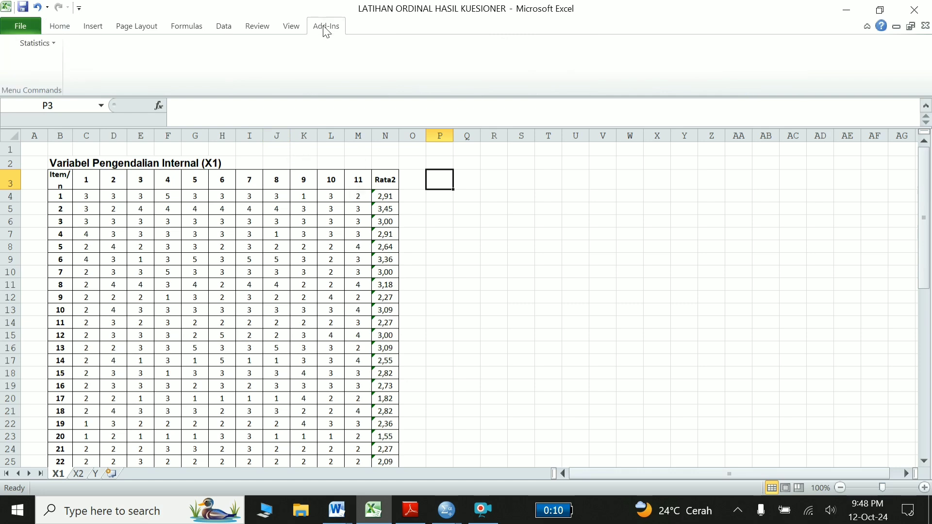
left_click(35, 44)
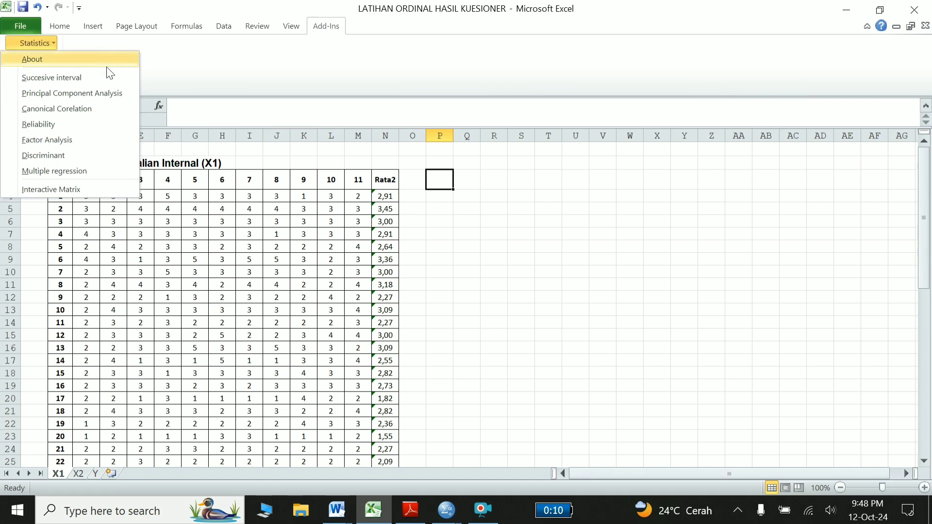
left_click(68, 81)
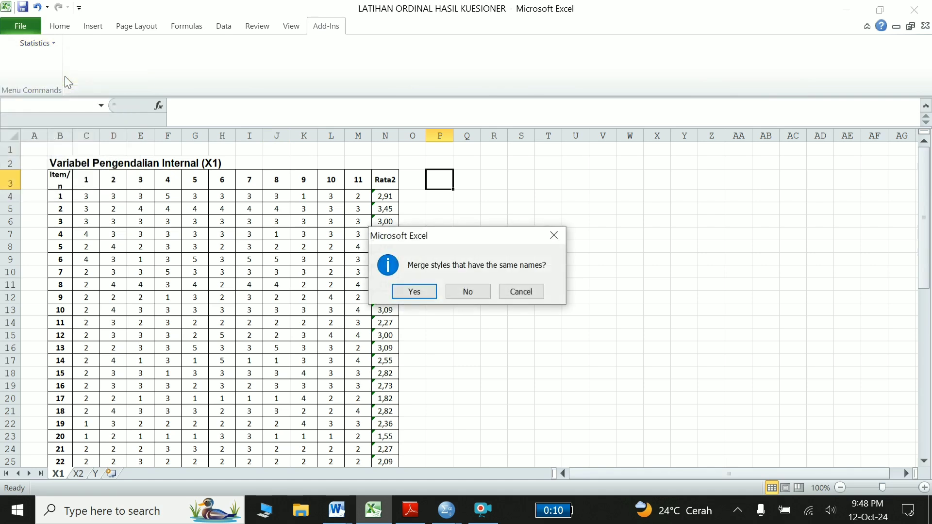
left_click(414, 292)
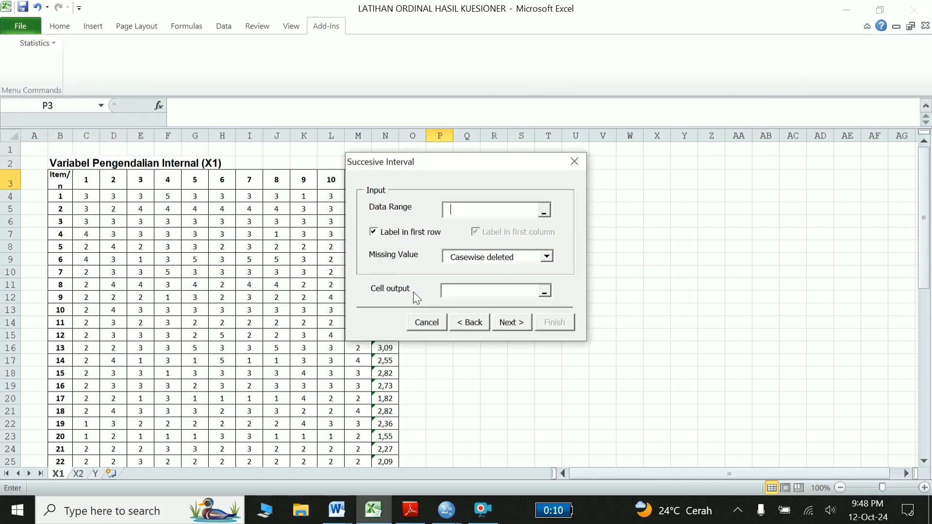
left_click(336, 509)
left_click(281, 468)
scroll(412, 350, "down", 1)
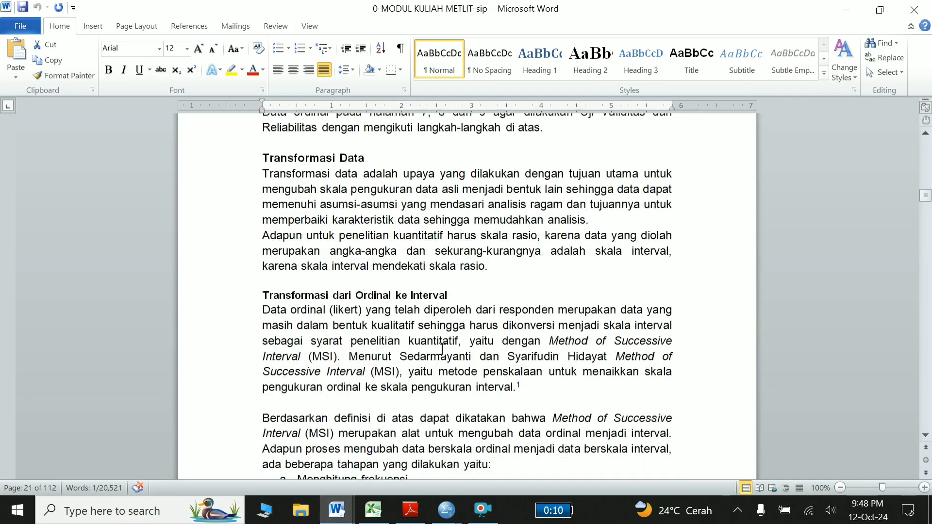
scroll(412, 350, "down", 10)
scroll(412, 349, "down", 6)
scroll(441, 351, "down", 4)
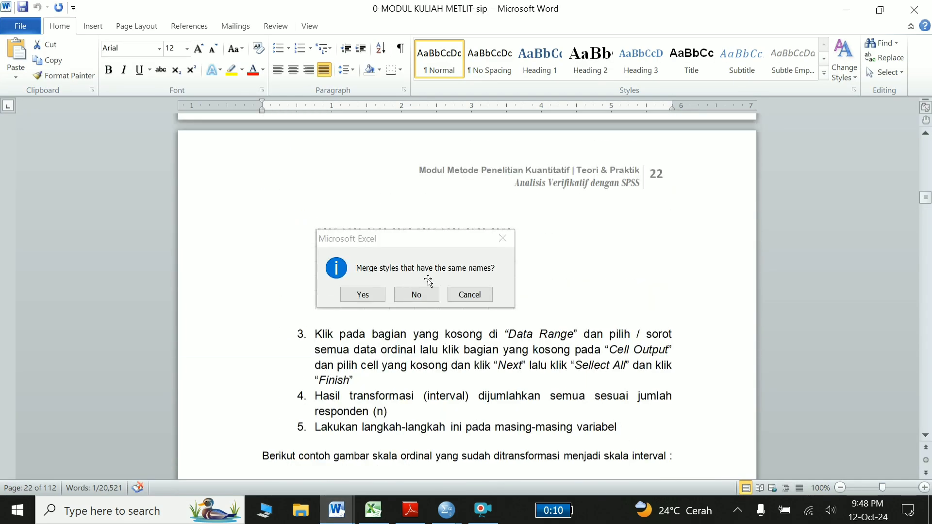
scroll(409, 390, "down", 3)
scroll(408, 390, "down", 2)
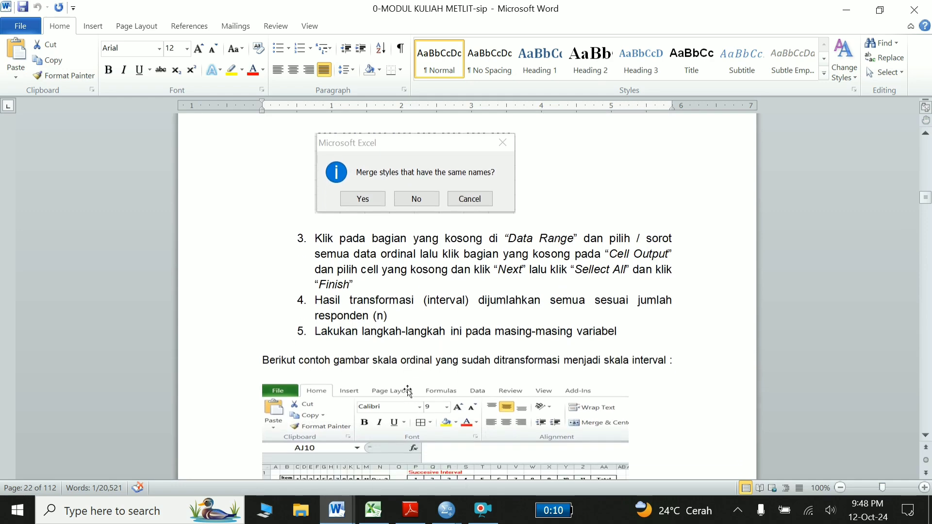
scroll(388, 388, "down", 5)
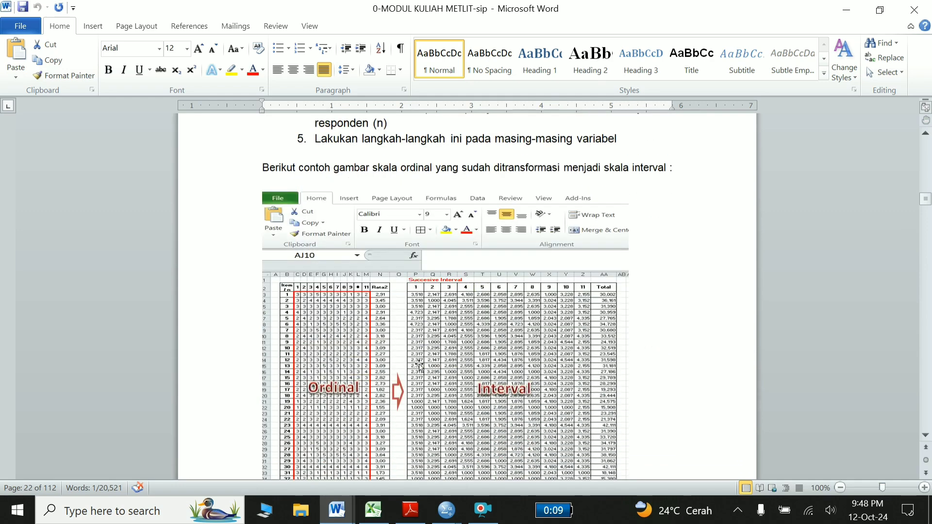
key("alt+Tab")
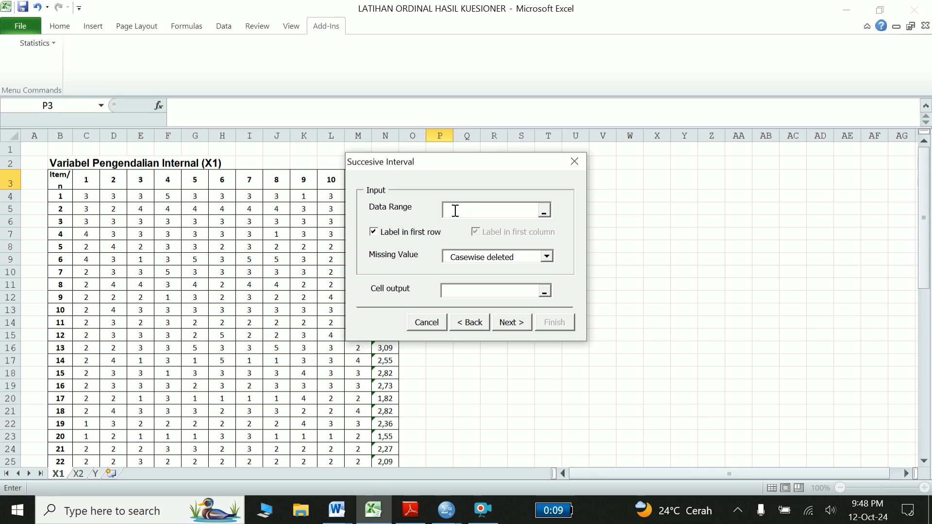
Step: Run Succesive Interval on data range C4:M39 with output at P2, including all variables
mouse_move(86, 196)
left_mouse_down()
mouse_move(158, 520)
mouse_move(246, 432)
left_mouse_up()
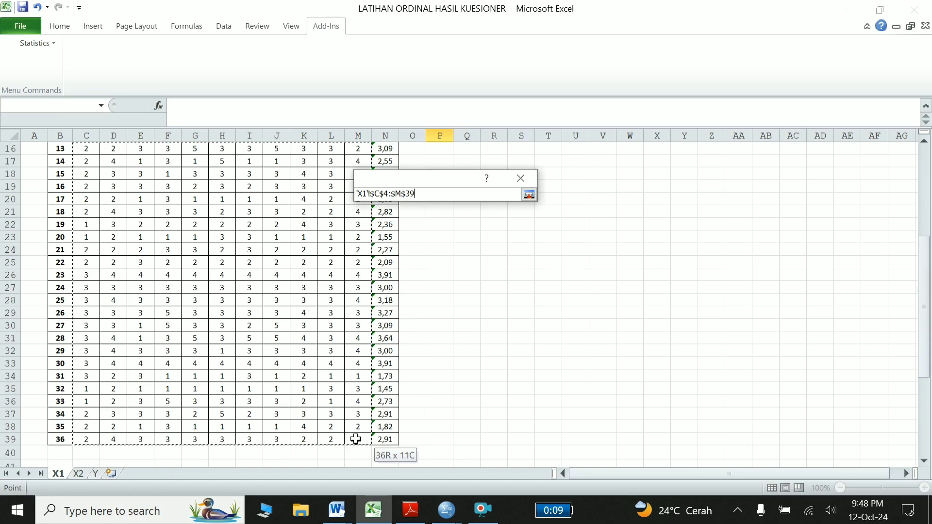
left_click_drag(246, 431, 358, 440)
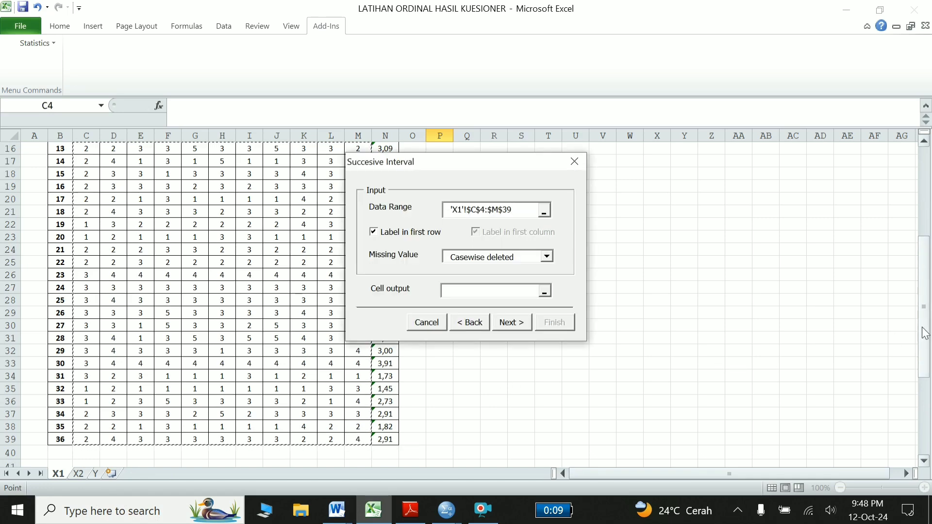
left_click_drag(916, 329, 930, 190)
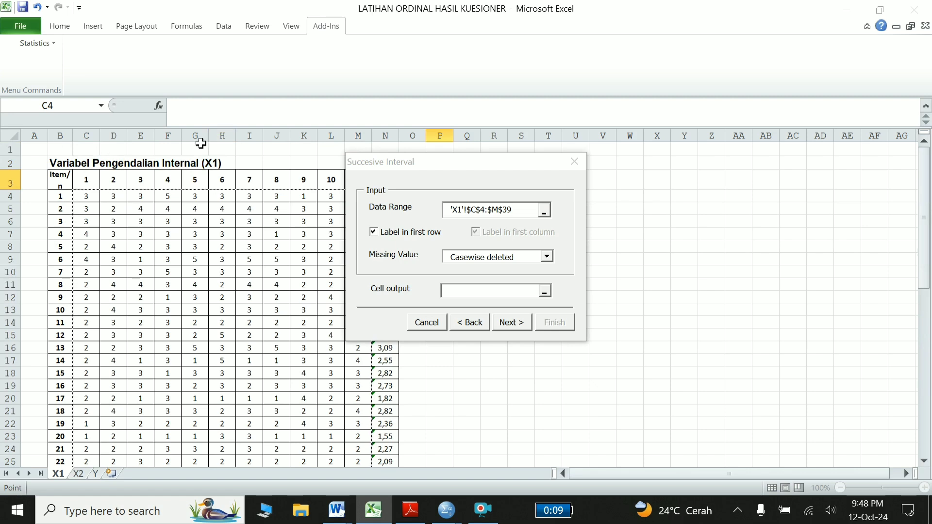
left_click(468, 291)
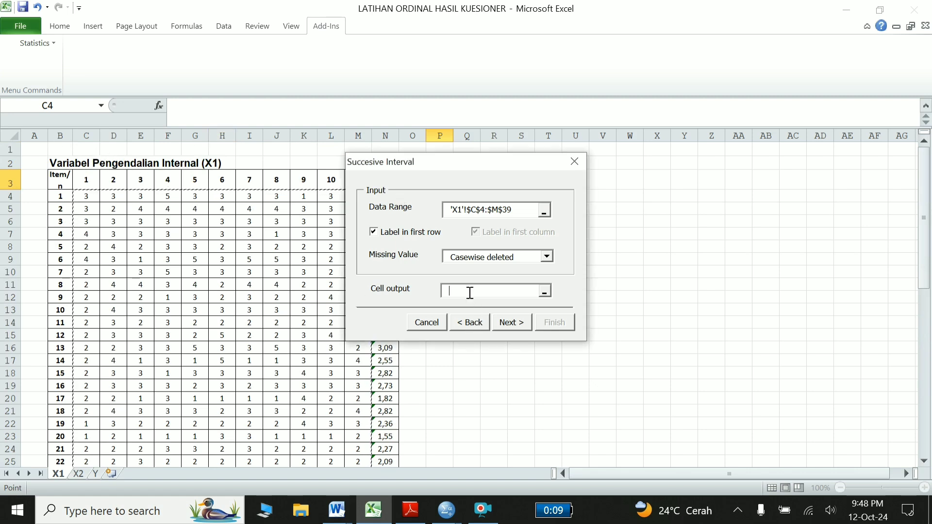
mouse_move(430, 169)
left_mouse_down()
mouse_move(509, 188)
mouse_move(613, 237)
left_mouse_up()
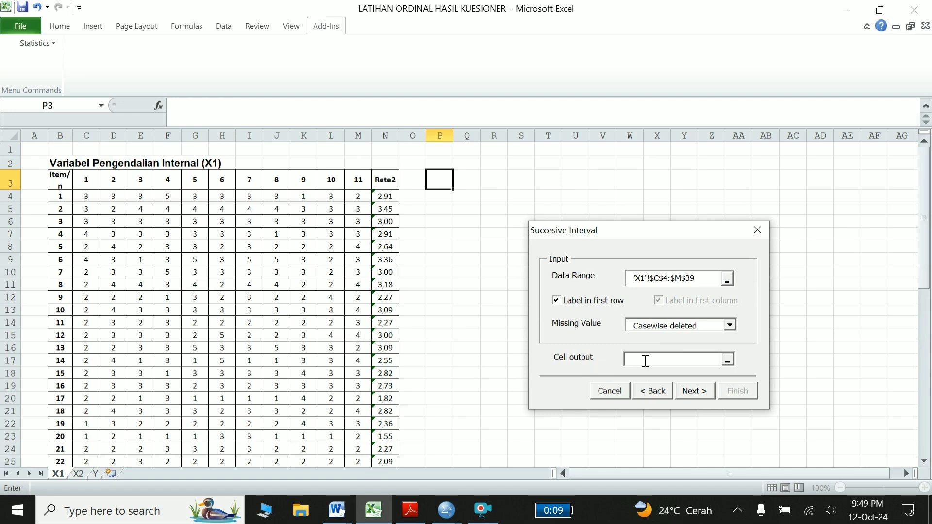
left_click(434, 161)
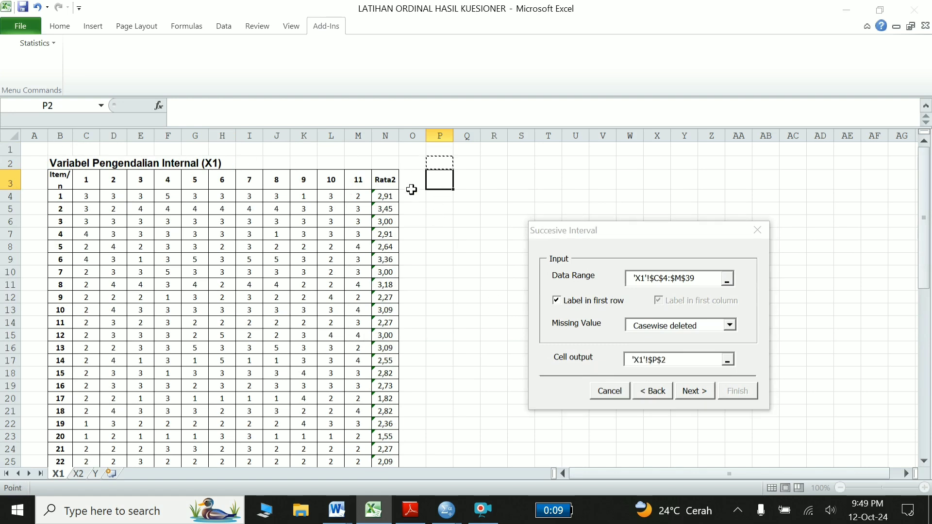
left_click(694, 392)
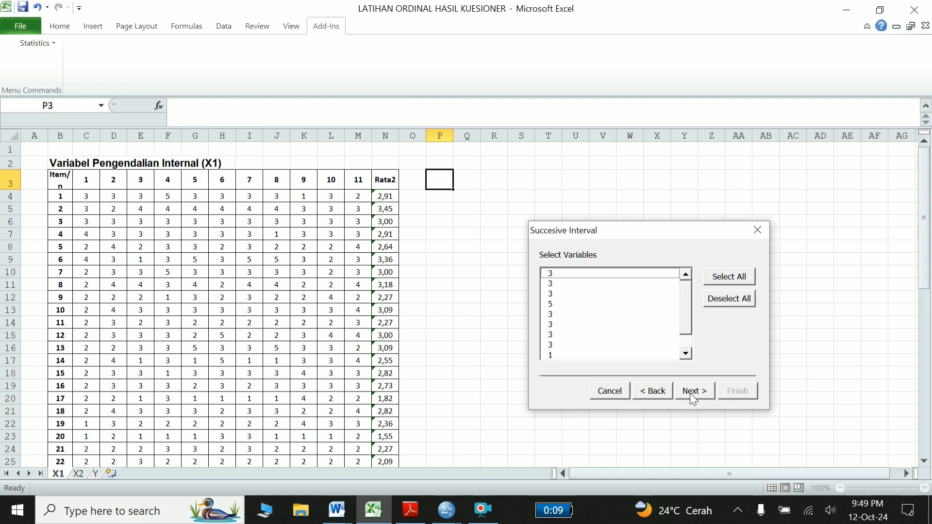
left_click(729, 276)
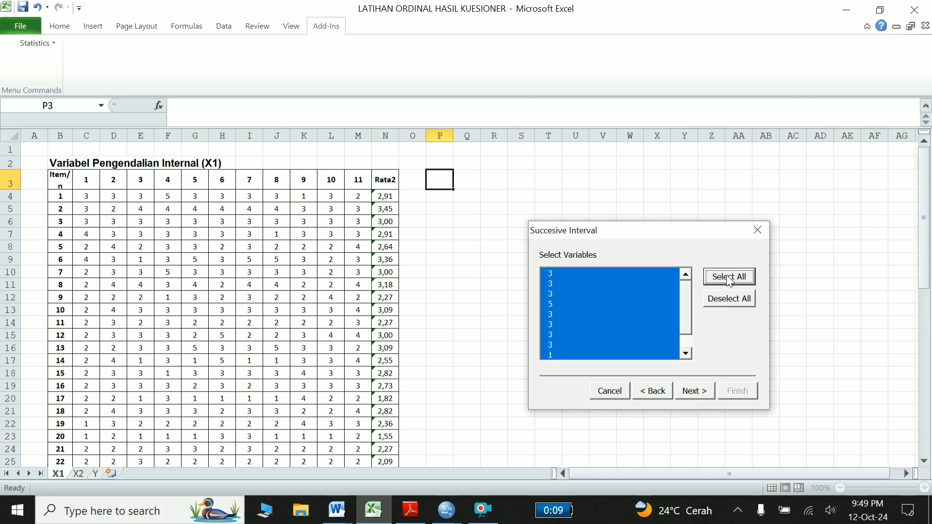
left_click(693, 392)
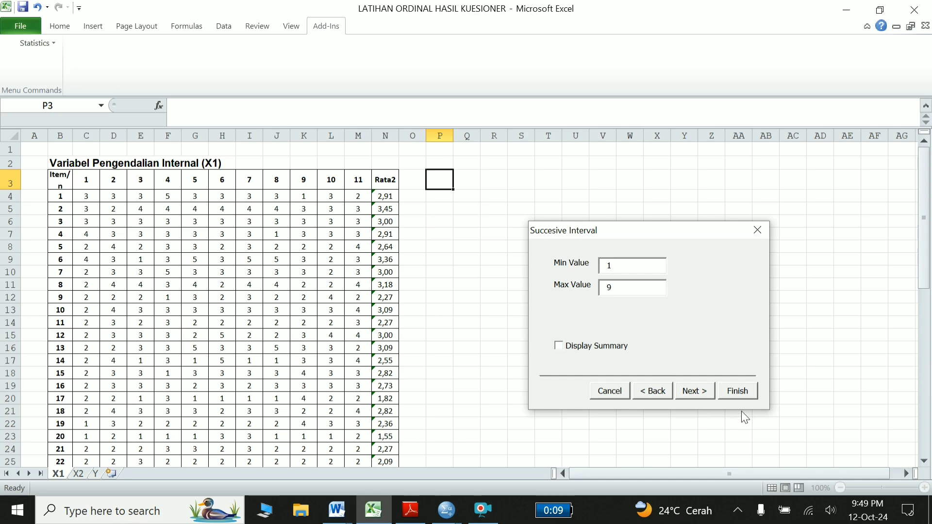
left_click(737, 391)
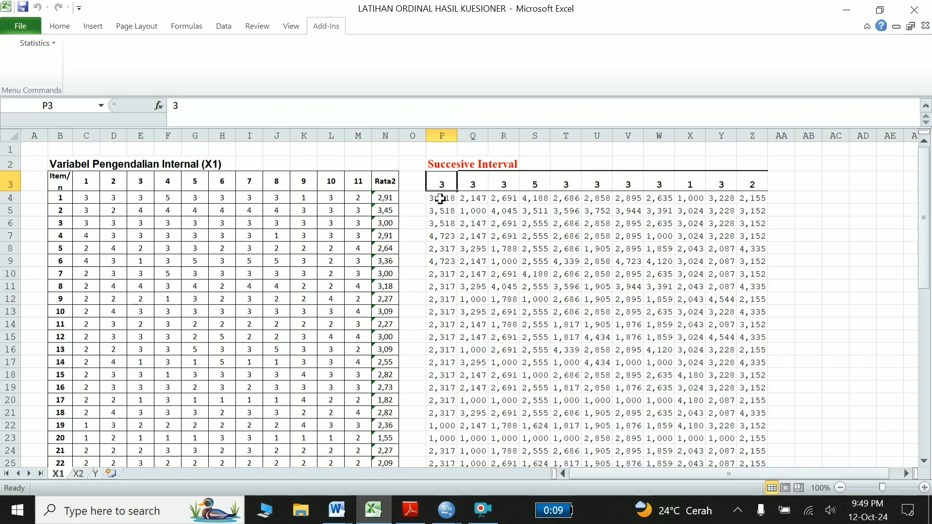
Step: Compare row 4's ordinal and interval values, then number the header from 1 in P3 across P3:Q3
left_click_drag(88, 196, 351, 201)
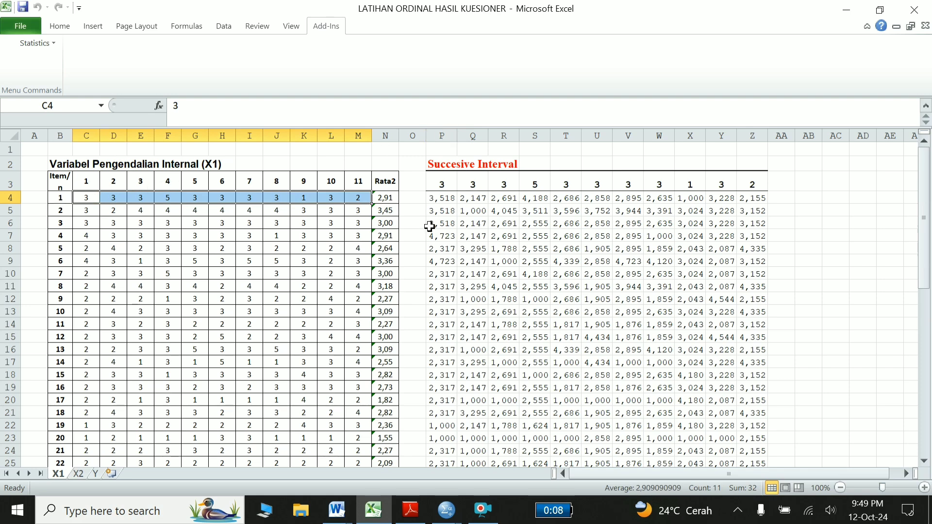
left_click_drag(435, 199, 761, 198)
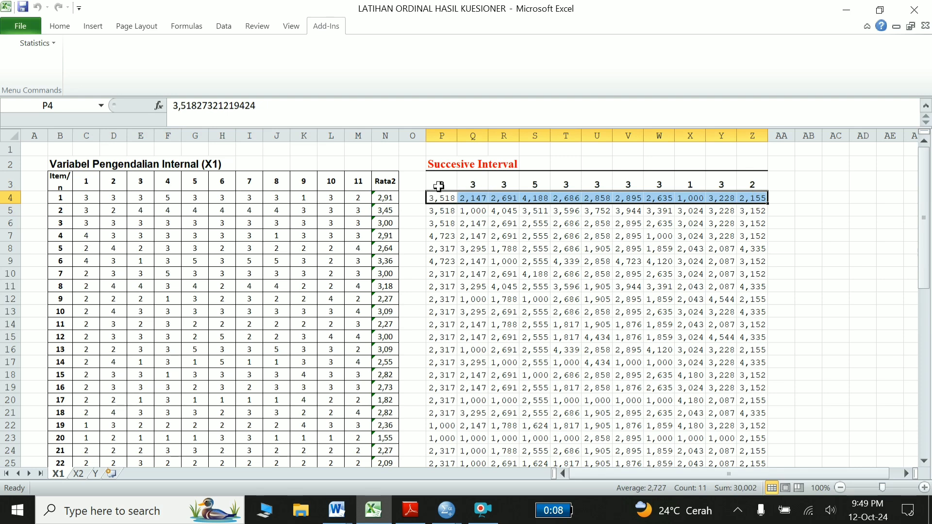
left_click(438, 186)
type("1")
key("Tab")
type("2")
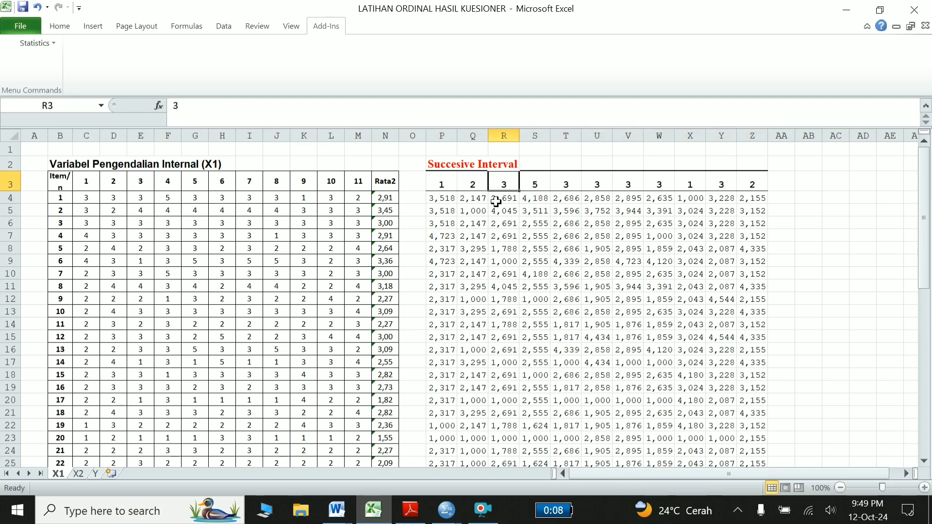
left_click(443, 186)
left_click_drag(443, 186, 764, 182)
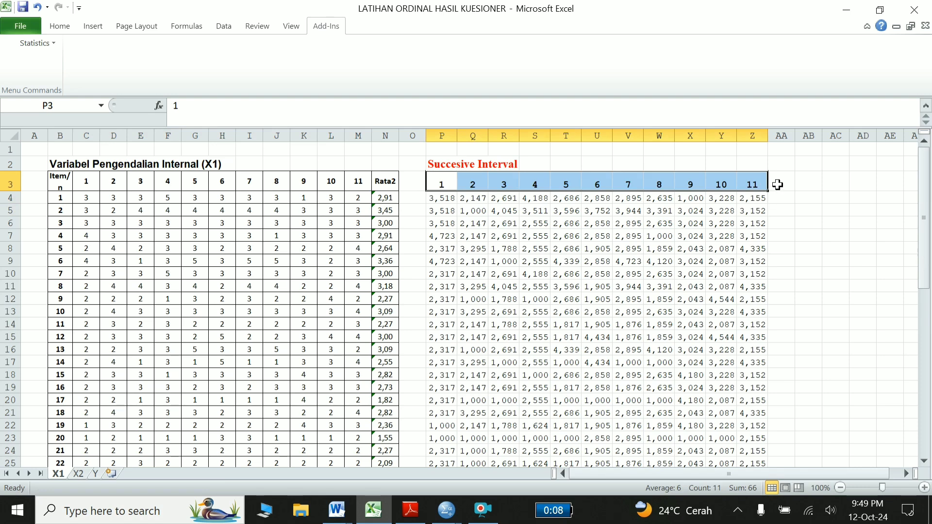
Step: Head column AA 'Total' and sum row 4 with AutoSum (=SUM(P4:Z4))
left_click(776, 183)
type("Total")
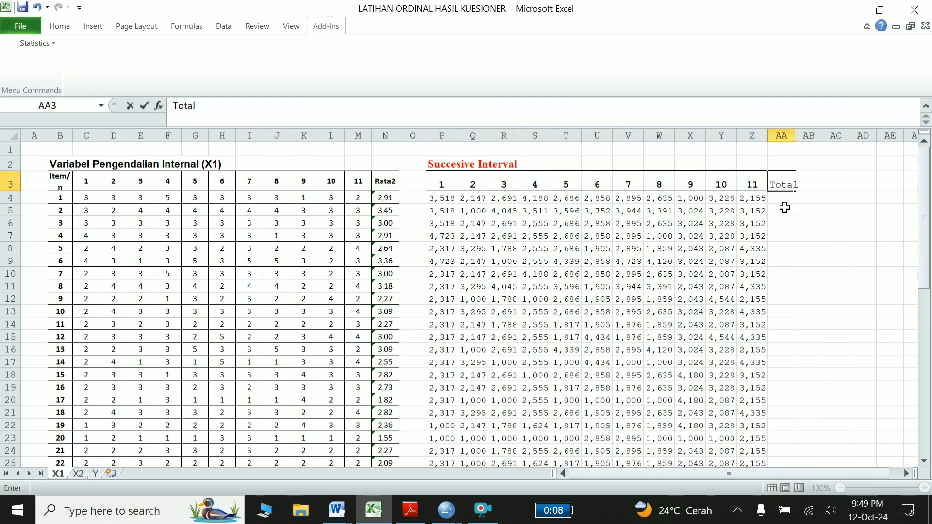
key("Return")
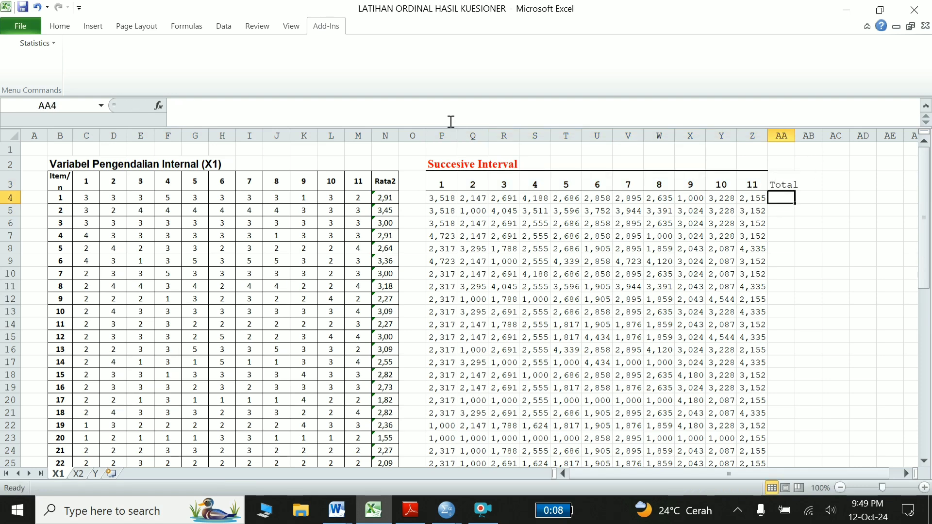
left_click(59, 26)
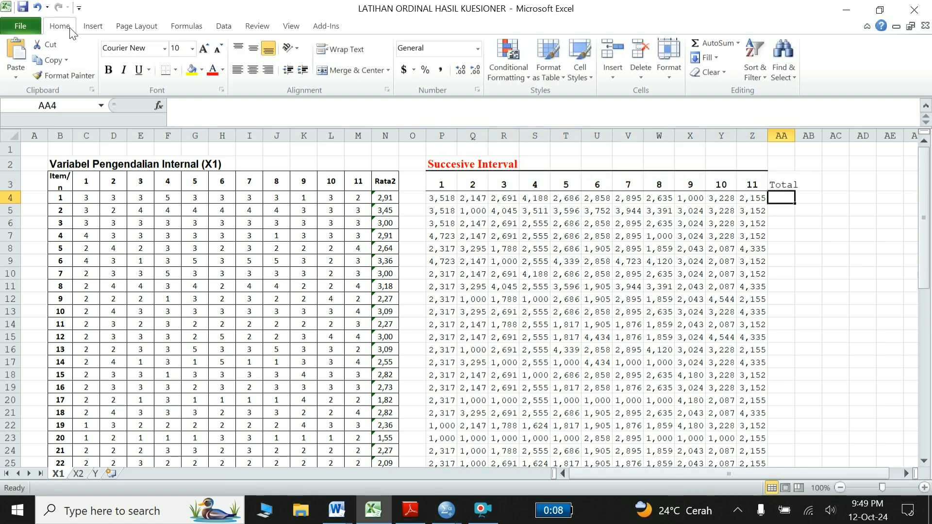
left_click(710, 43)
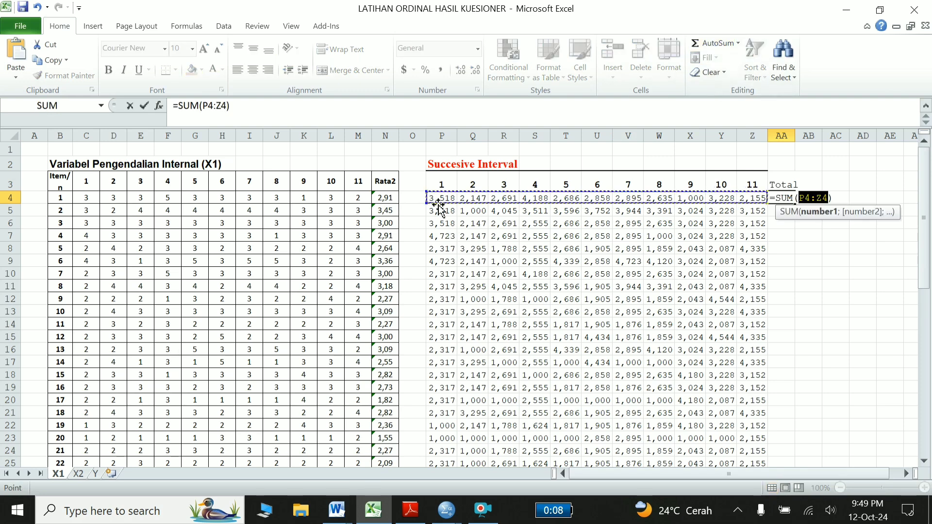
key("Return")
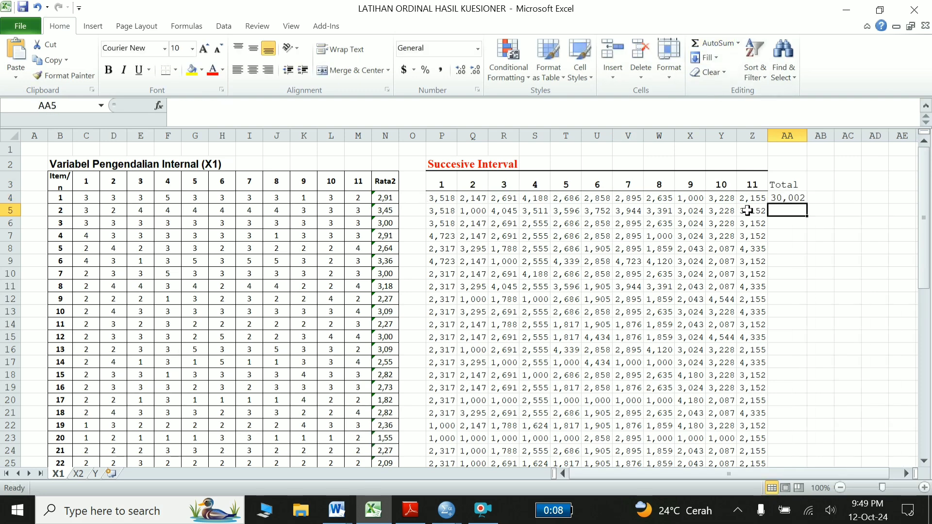
Step: Fill the Total formula down to AA39, then switch to sheet X2
left_click(789, 197)
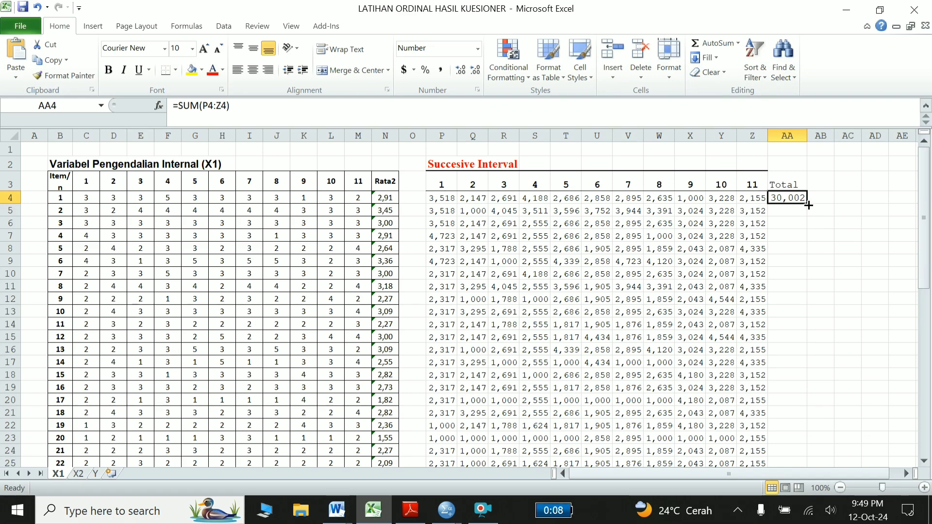
mouse_move(806, 203)
left_mouse_down()
mouse_move(795, 482)
mouse_move(794, 433)
left_mouse_up()
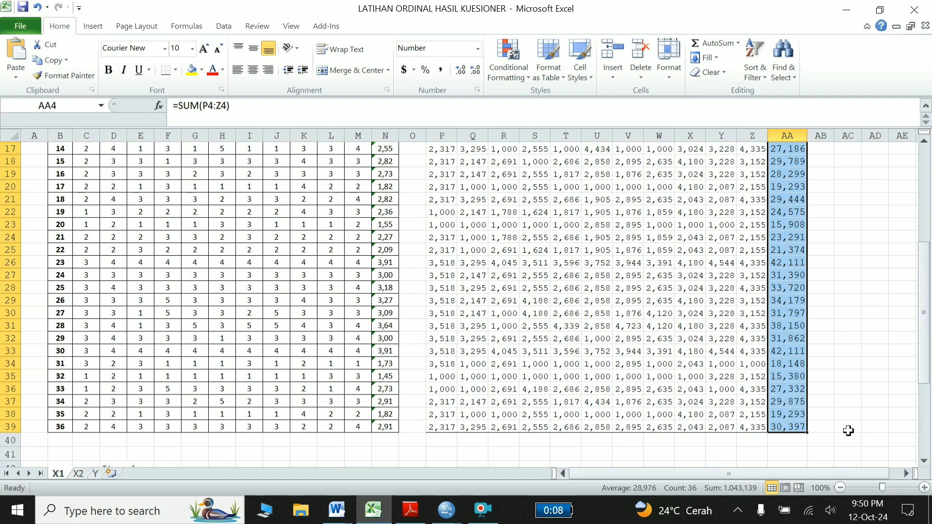
scroll(828, 298, "up", 5)
left_click(782, 176)
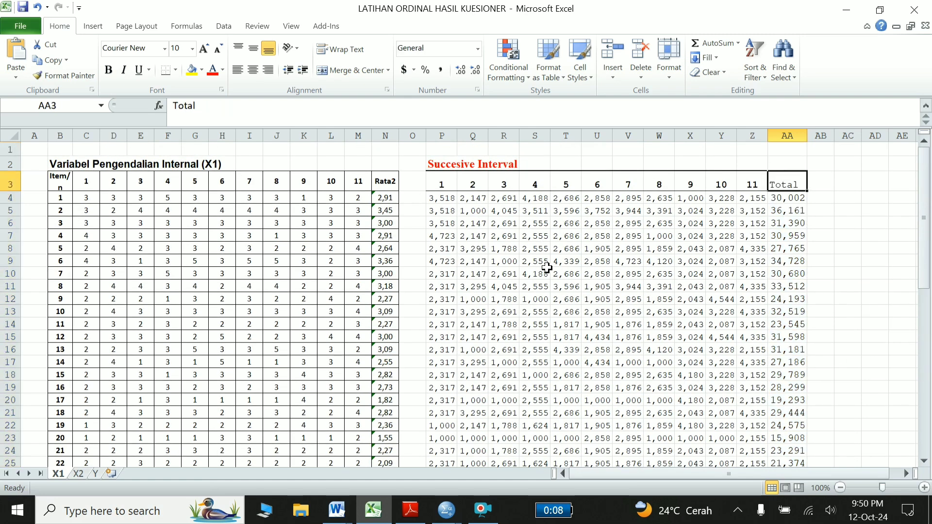
left_click(80, 473)
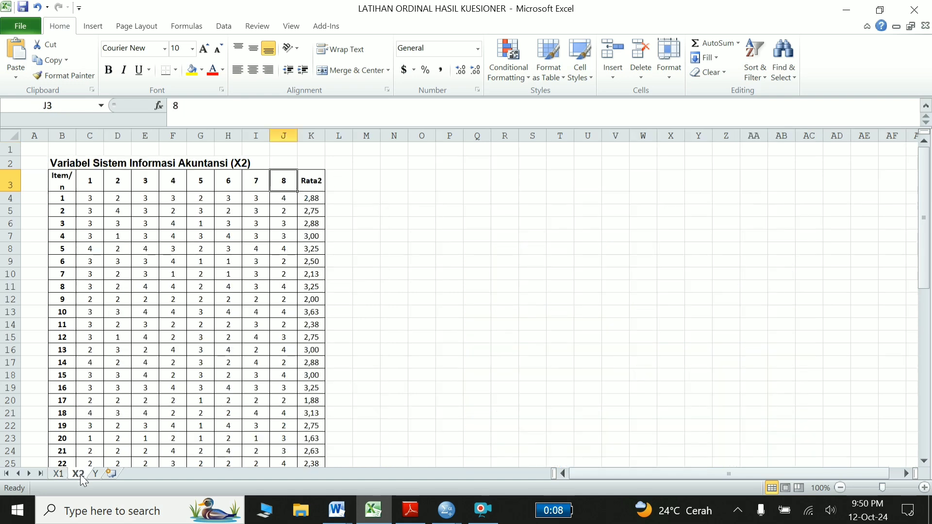
Step: Start the Succesive Interval add-in on the X2 sheet with data range C4:J39
left_click(359, 185)
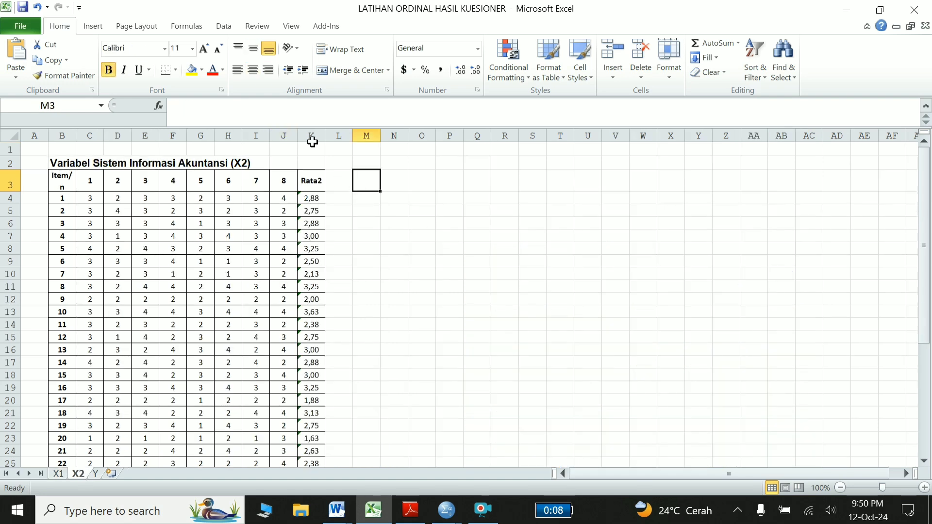
left_click(329, 29)
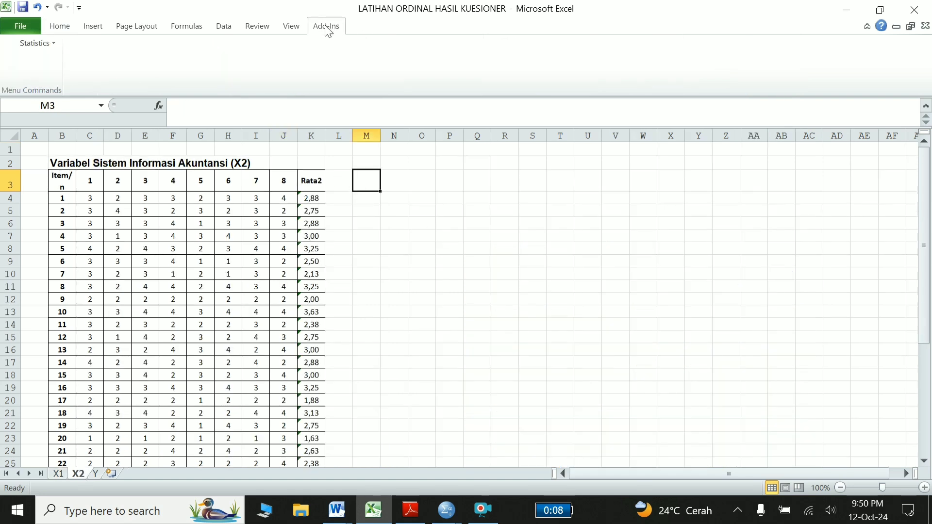
left_click(41, 46)
left_click(68, 76)
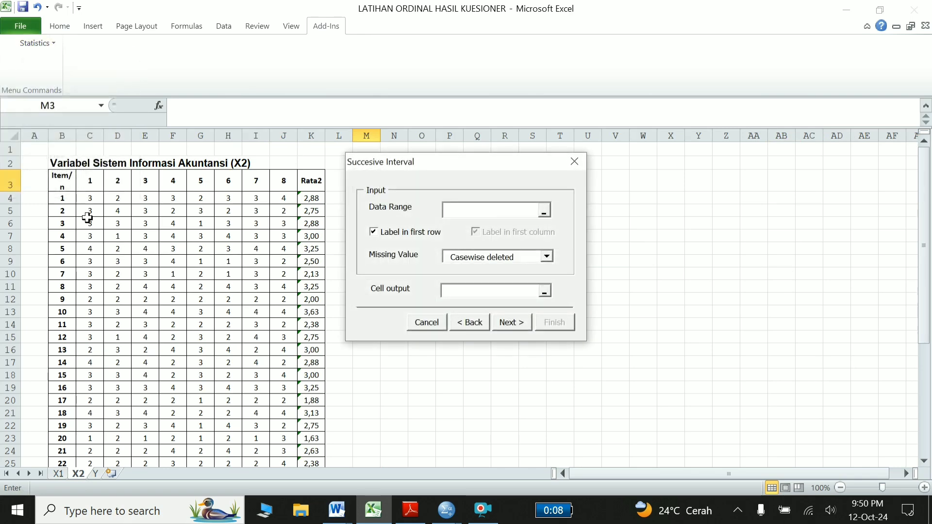
left_click_drag(99, 195, 200, 417)
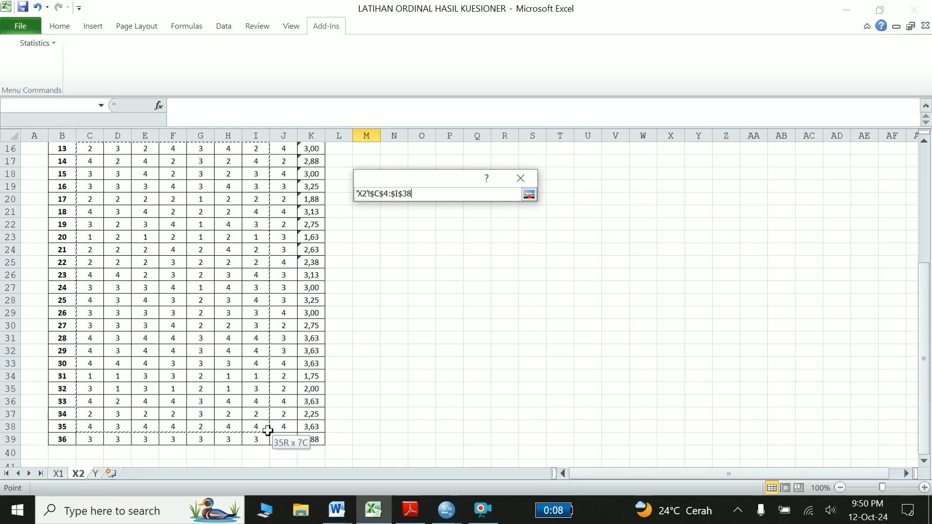
left_click_drag(200, 416, 284, 439)
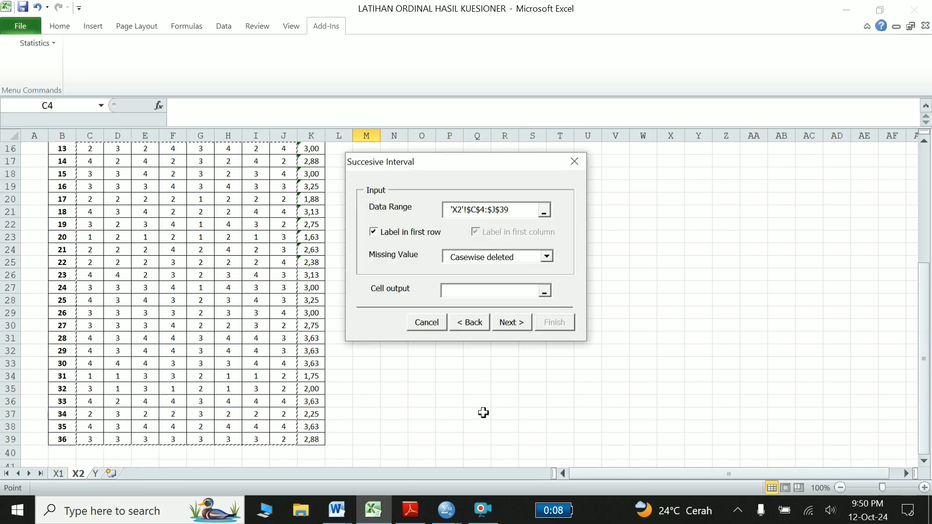
left_click_drag(924, 313, 929, 189)
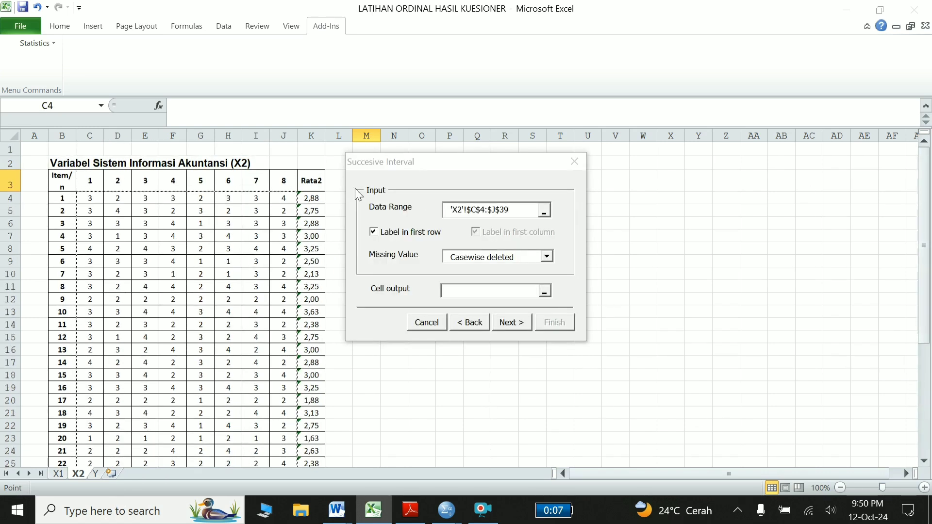
Step: Set the output cell to M2, select all eight variables, and finish the conversion
left_click(467, 294)
left_click_drag(453, 177, 564, 198)
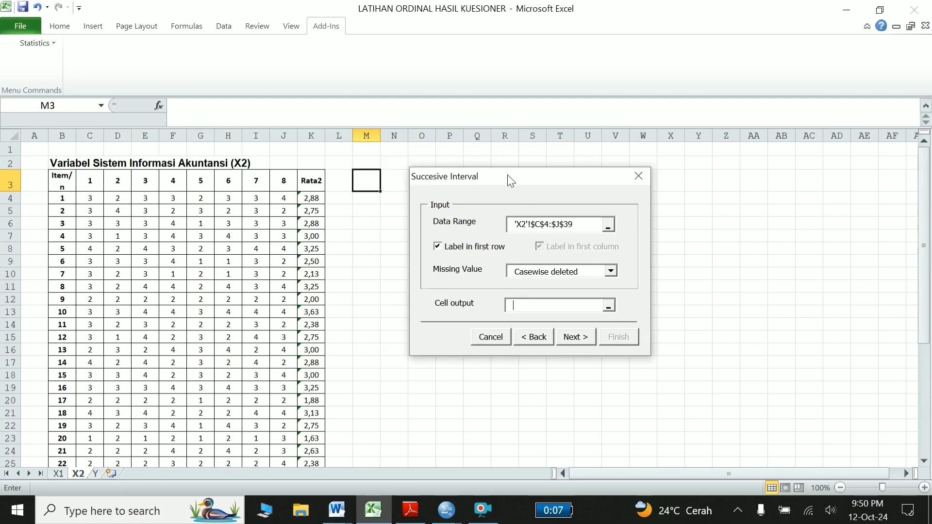
left_click(360, 164)
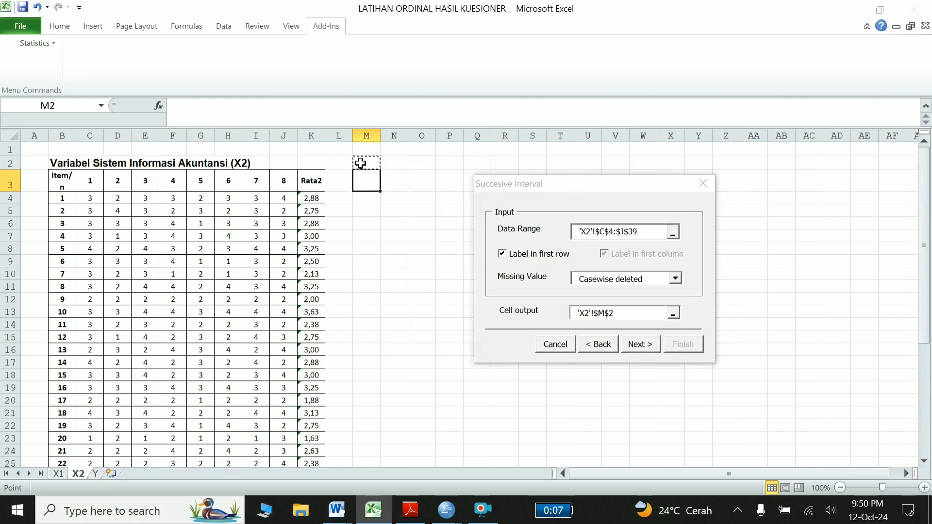
left_click(647, 349)
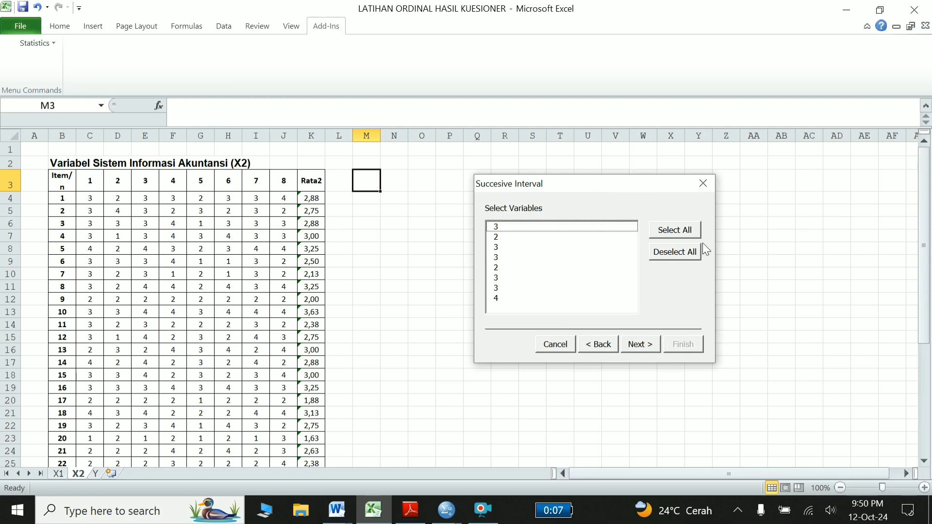
left_click(681, 235)
left_click(640, 345)
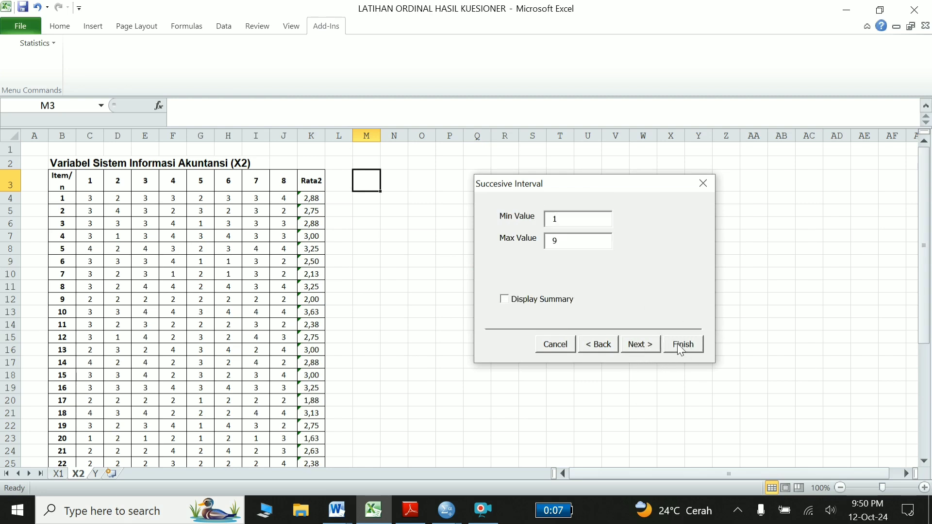
left_click(681, 345)
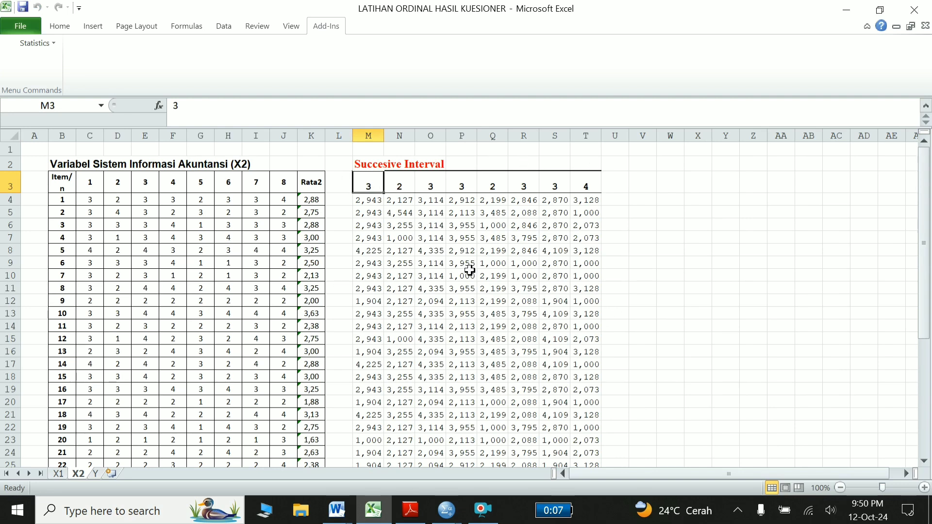
Step: Number the interval table headers 1–8 across M3:T3 and label U3 'Total'
type("1")
key("Tab")
key("Tab")
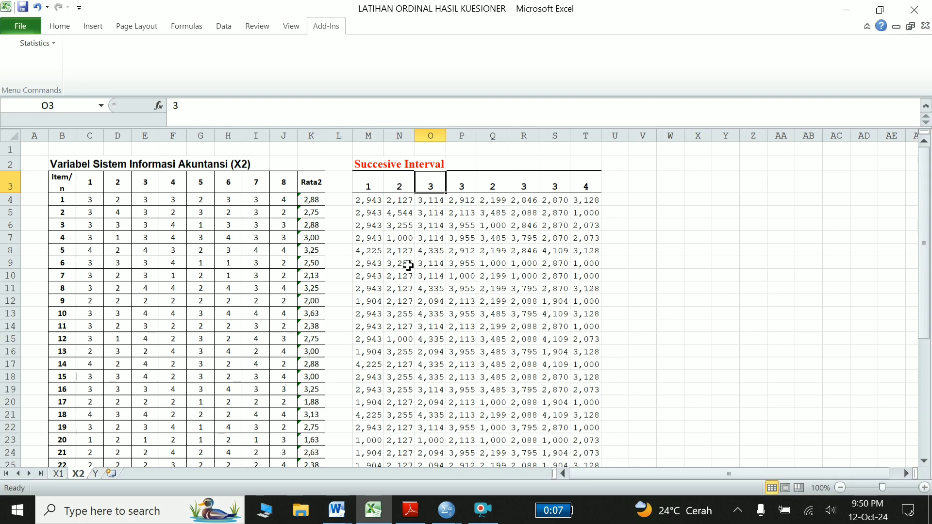
left_click_drag(368, 186, 587, 189)
left_click(615, 187)
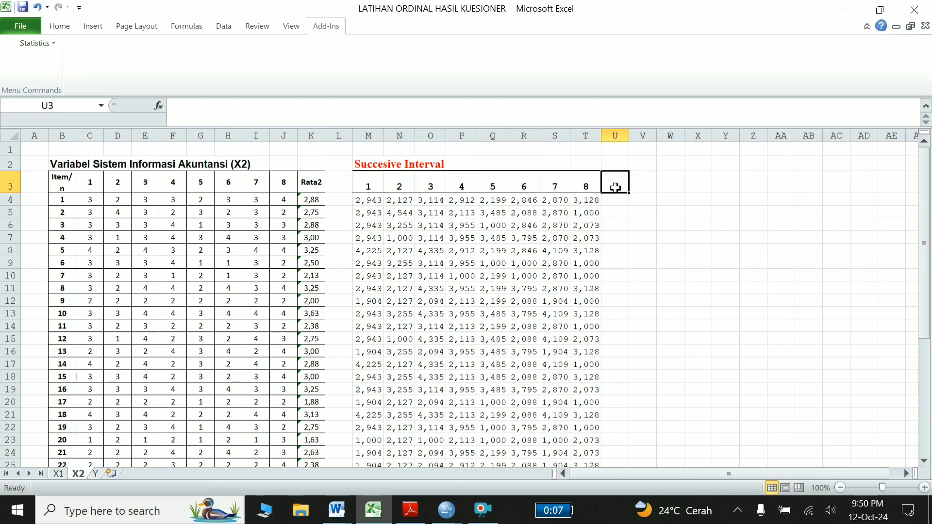
type("Total")
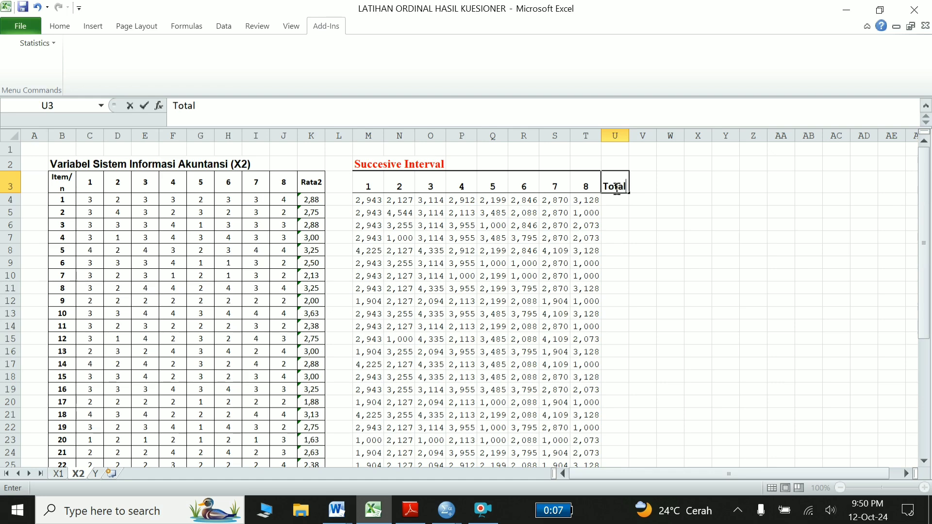
key("Return")
Step: Sum row 4 with =SUM(M4:T4) in U4 and fill down to U39, giving 22,139 first
left_click(61, 27)
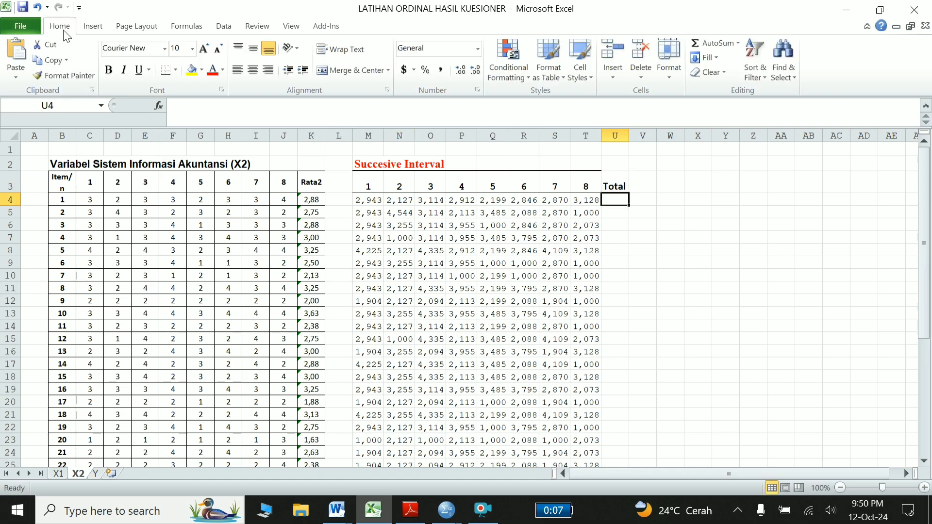
left_click(714, 42)
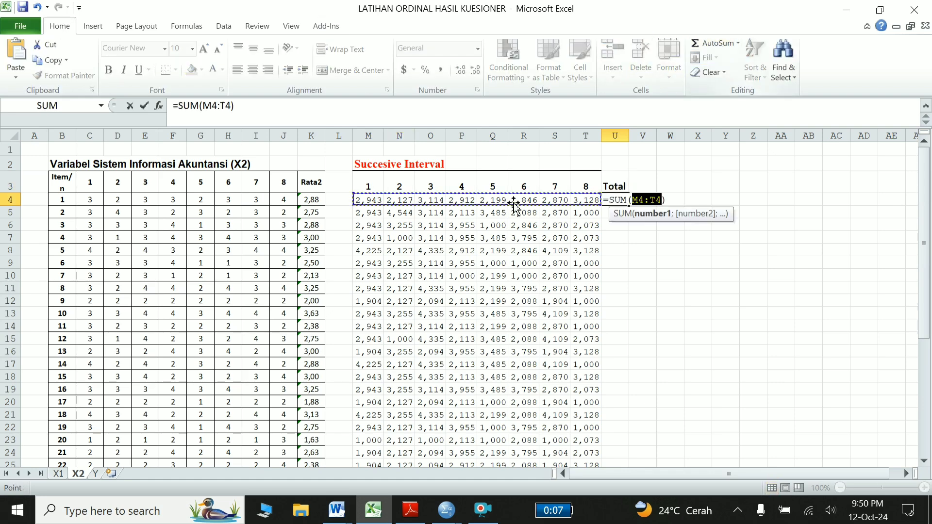
key("Return")
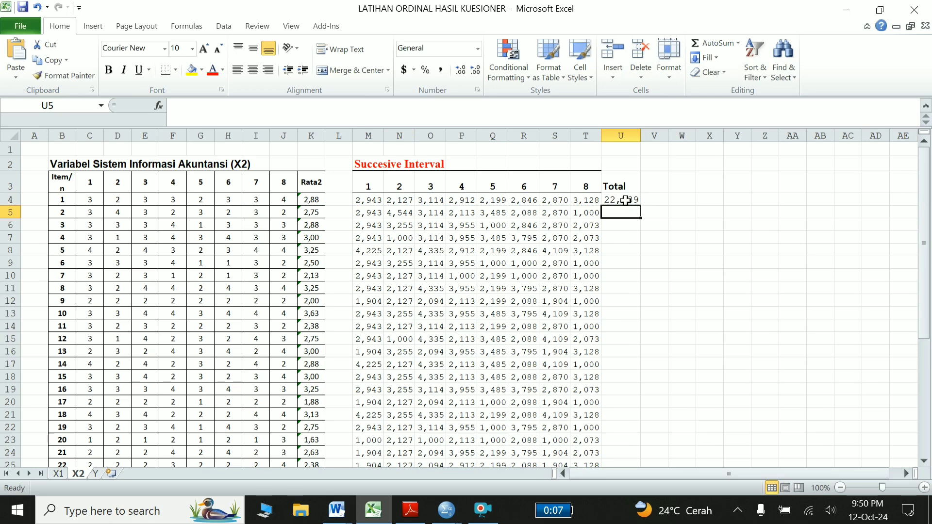
left_click(630, 201)
left_click_drag(641, 207, 618, 454)
scroll(598, 302, "up", 5)
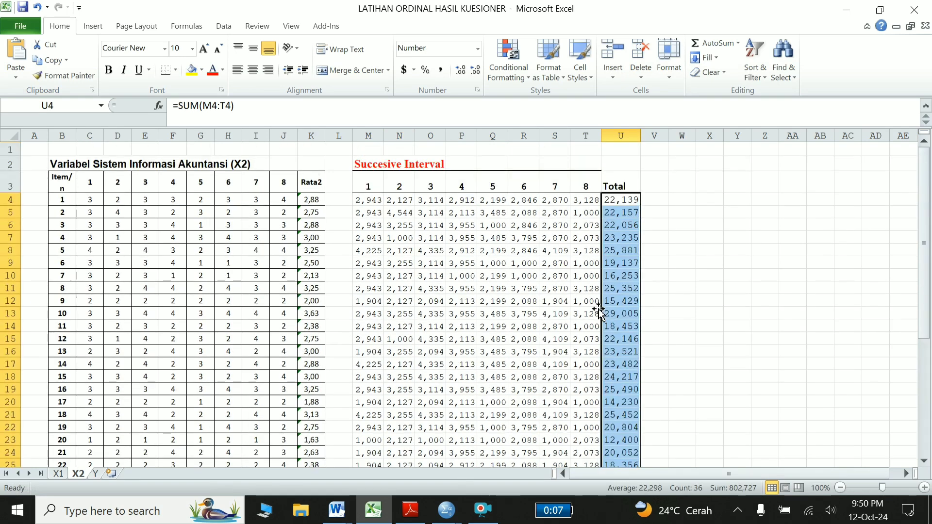
left_click(617, 197)
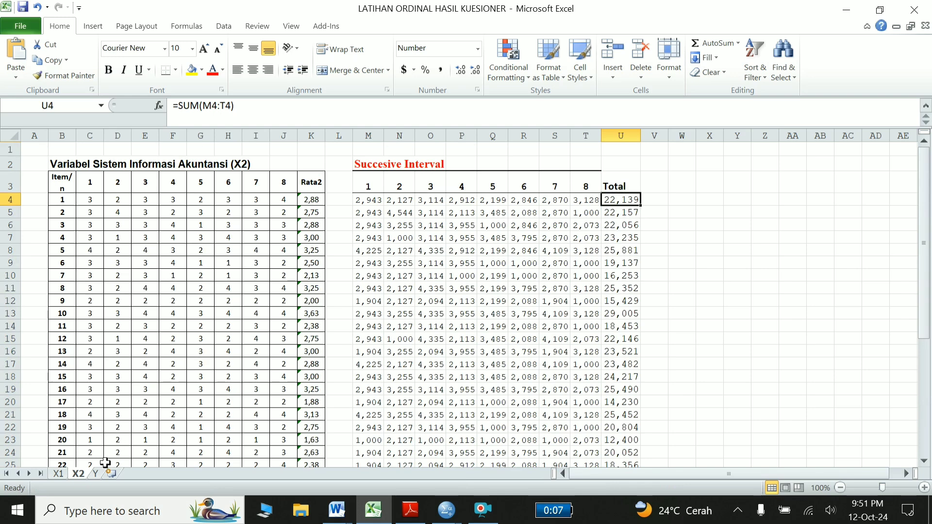
Step: On the Y sheet, start the Succesive Interval add-in with data range C4:J39
left_click(95, 474)
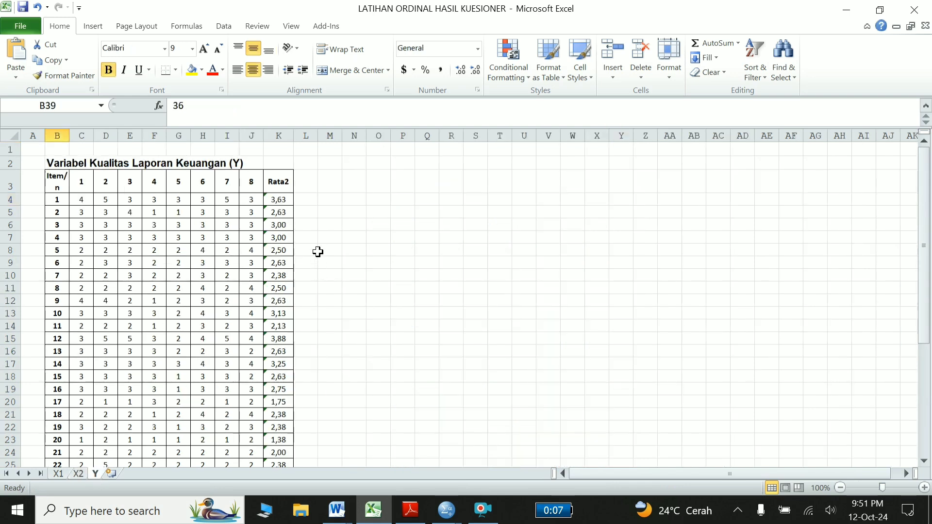
left_click(335, 190)
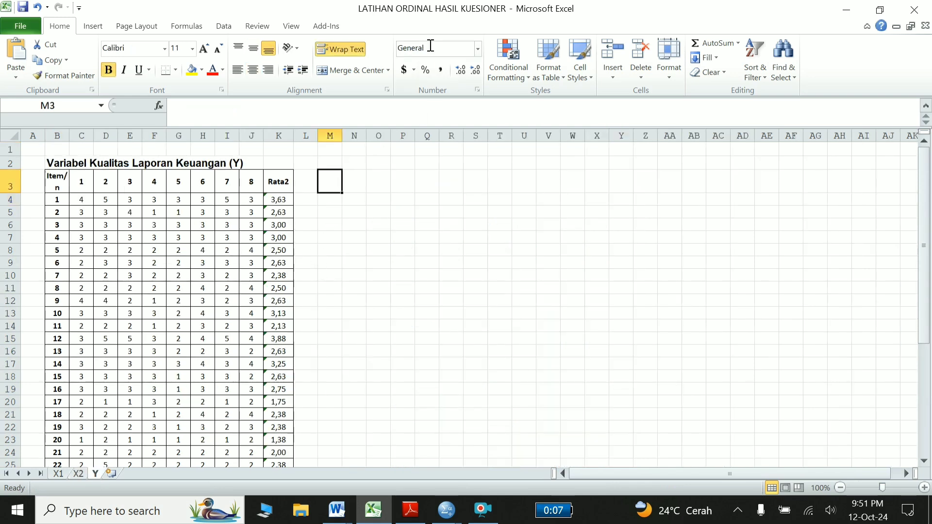
left_click(328, 28)
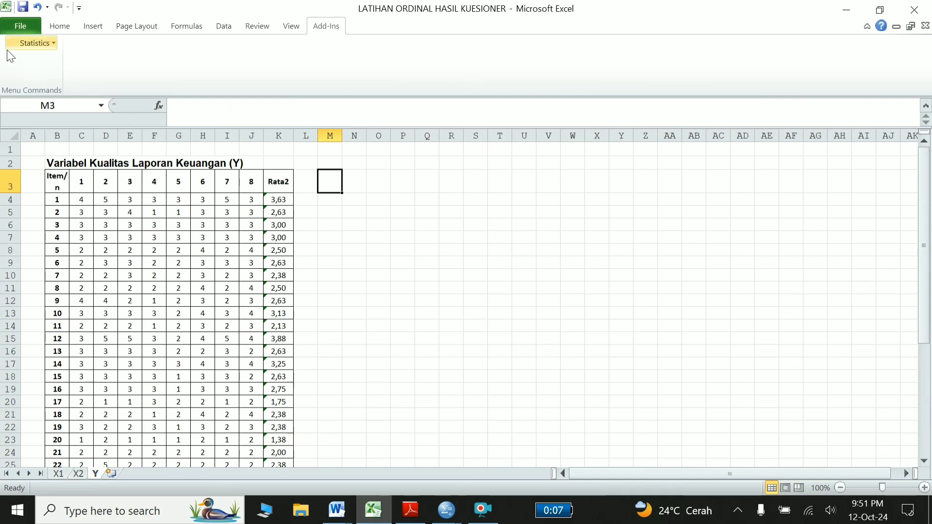
left_click(36, 45)
left_click(54, 75)
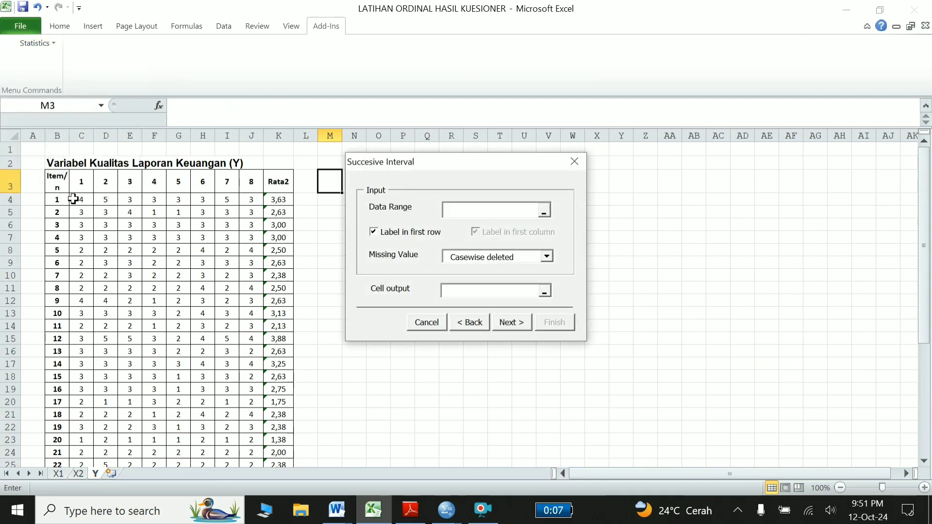
left_click_drag(72, 199, 153, 414)
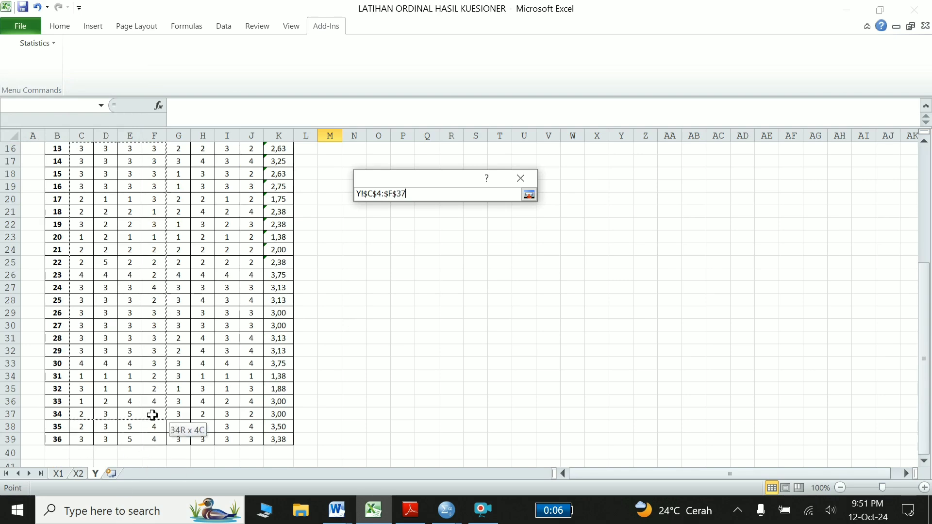
left_click_drag(153, 415, 251, 439)
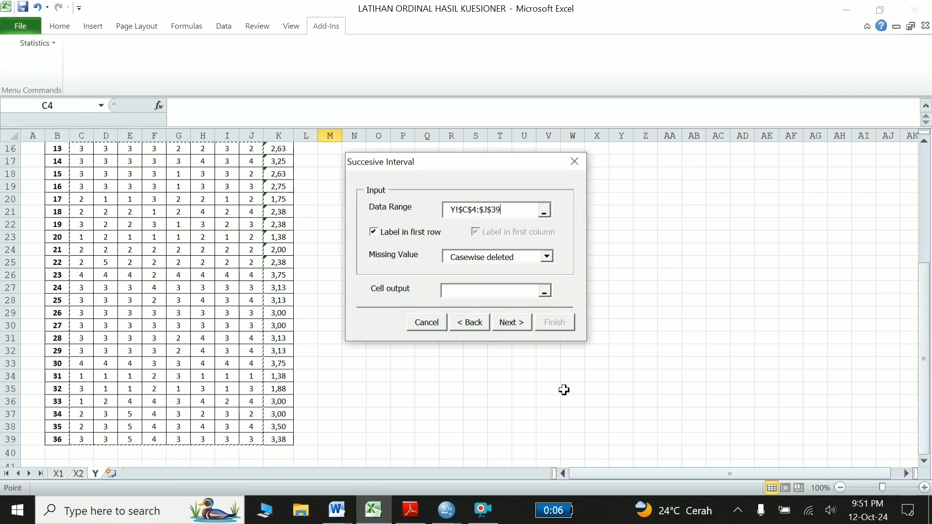
left_click_drag(924, 291, 927, 171)
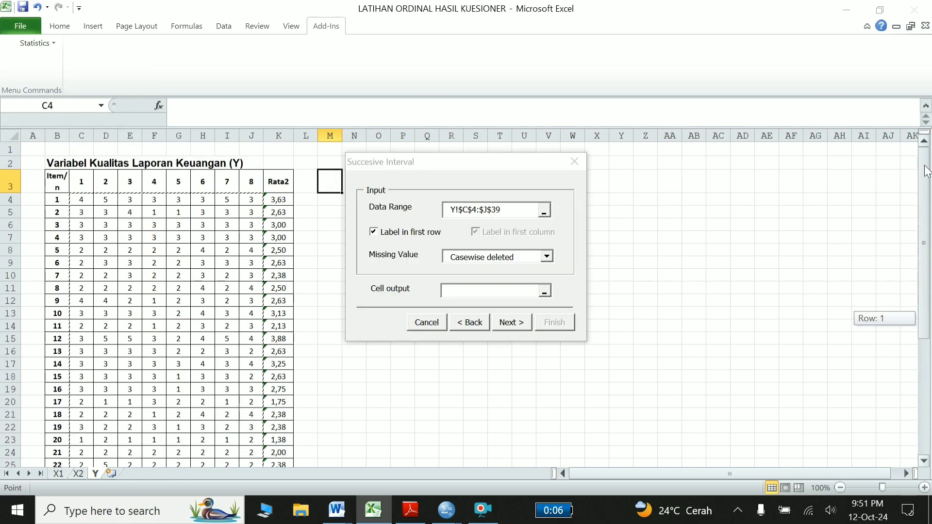
Step: Output the results at M2, include all eight variables, keep Min 1 / Max 9, and finish
left_click(462, 291)
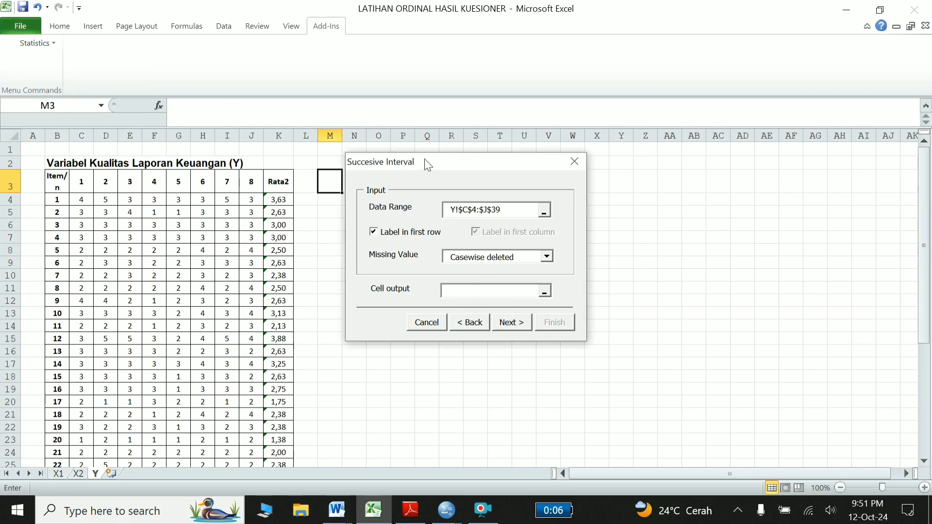
left_click(326, 160)
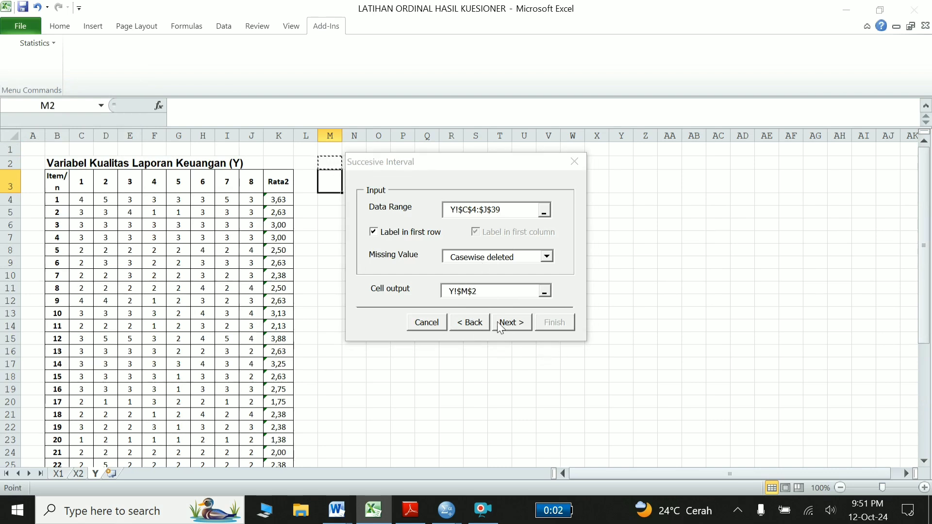
left_click(510, 322)
left_click(547, 208)
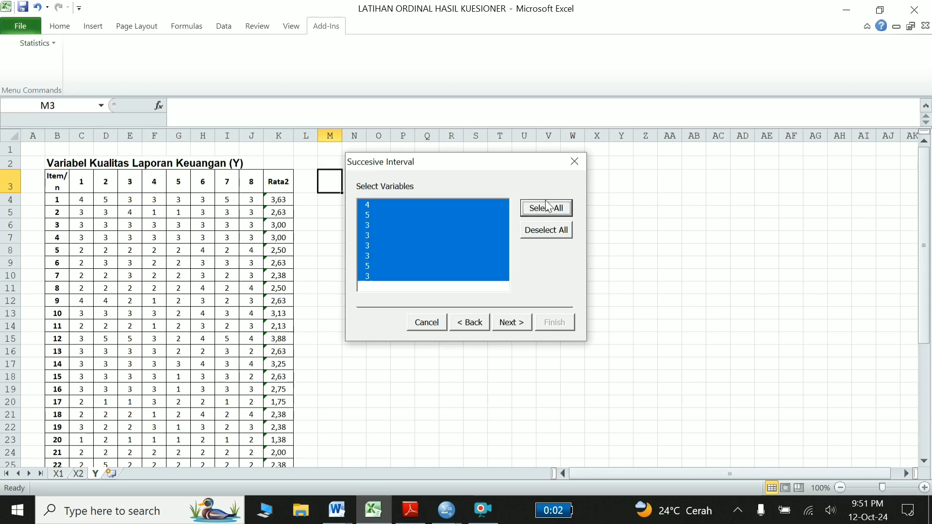
left_click(510, 322)
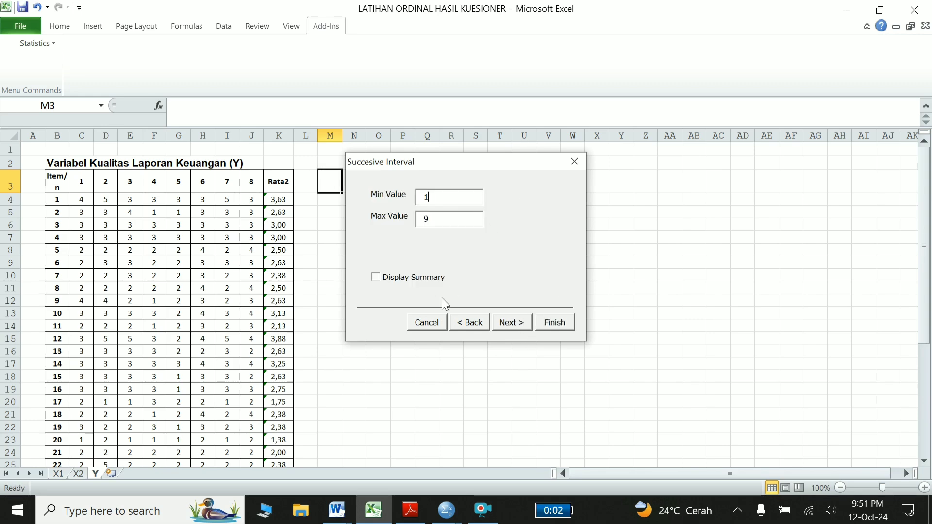
left_click(558, 324)
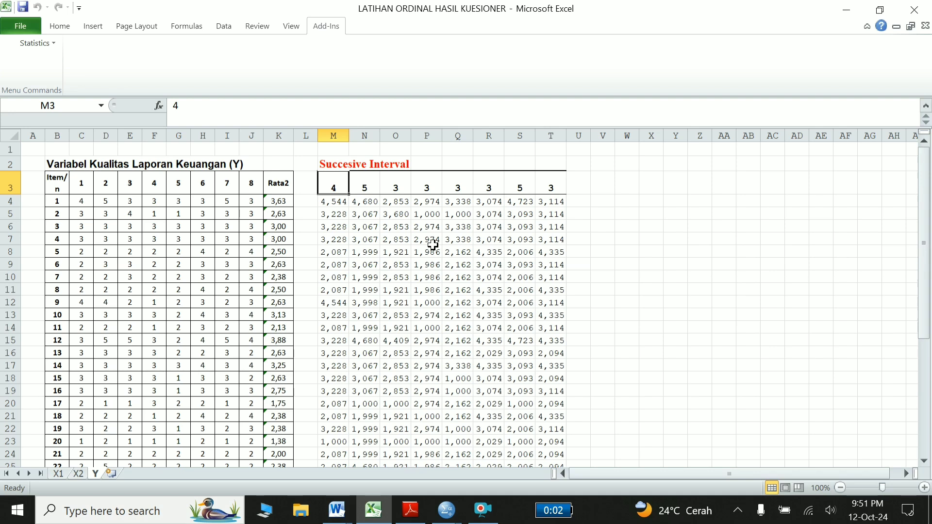
Step: Number the converted column headers 1–8 across M3:T3
type("1")
key("Tab")
type("2")
key("Tab")
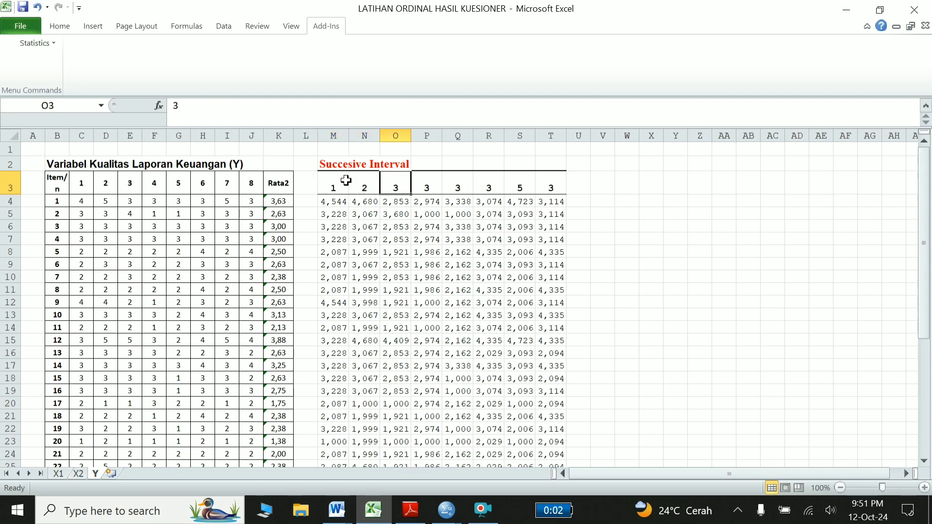
left_click_drag(346, 181, 554, 185)
left_click(580, 188)
Step: Label U3 'Total', widen column U, and start an AutoSum of M4:T4 in U4
type("T")
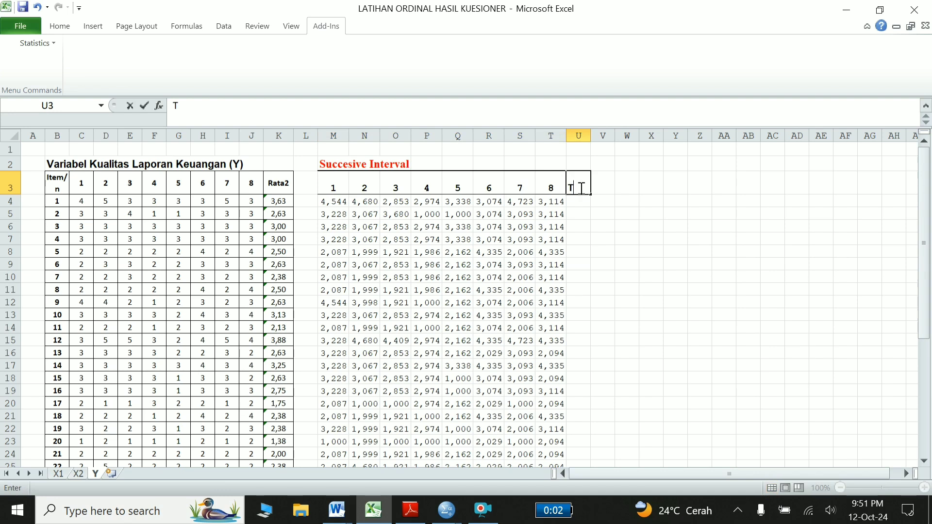
type("otal")
key("Return")
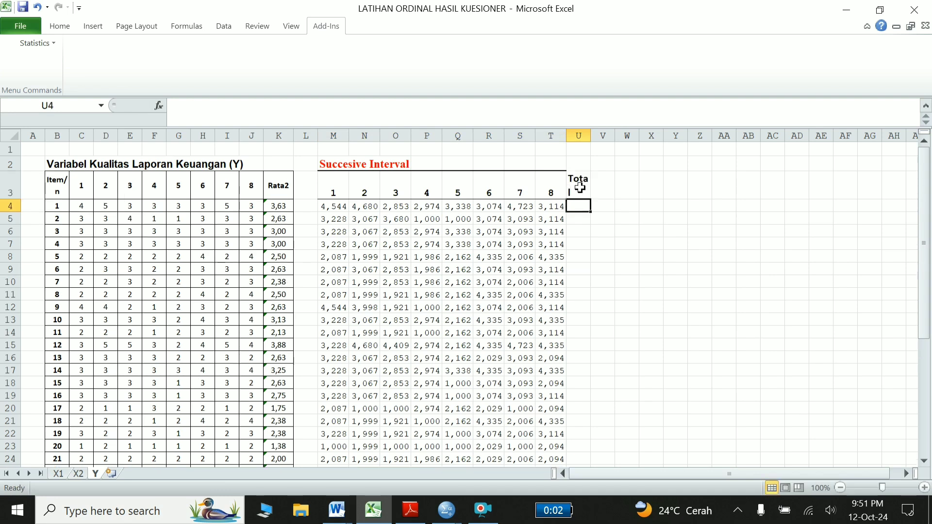
left_click_drag(591, 136, 599, 137)
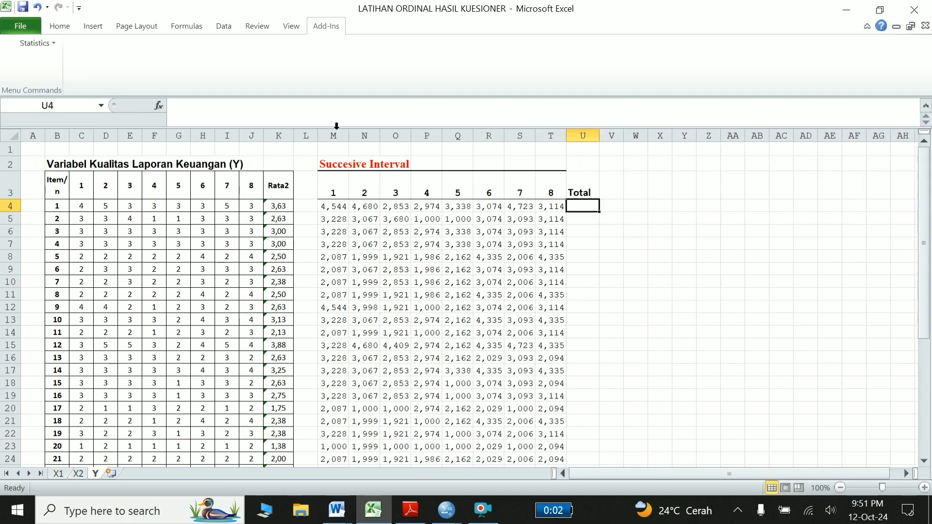
left_click(60, 26)
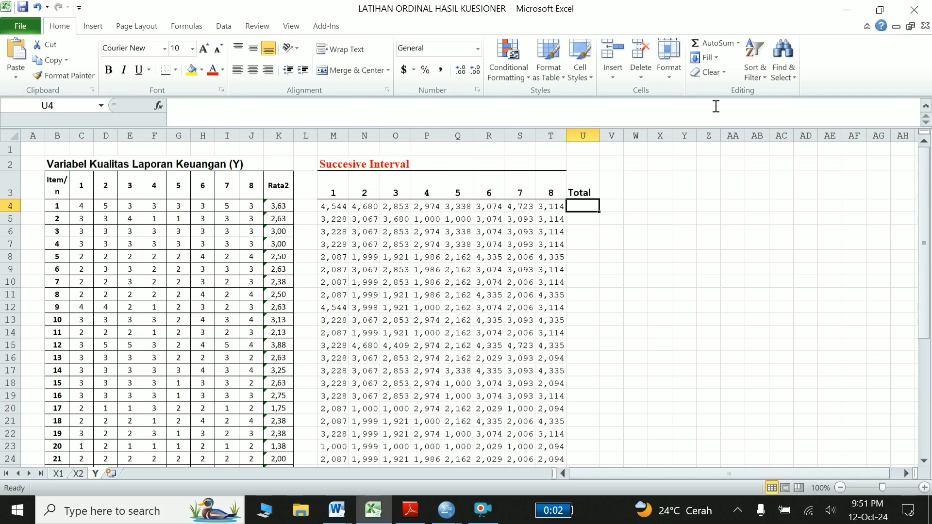
left_click(705, 43)
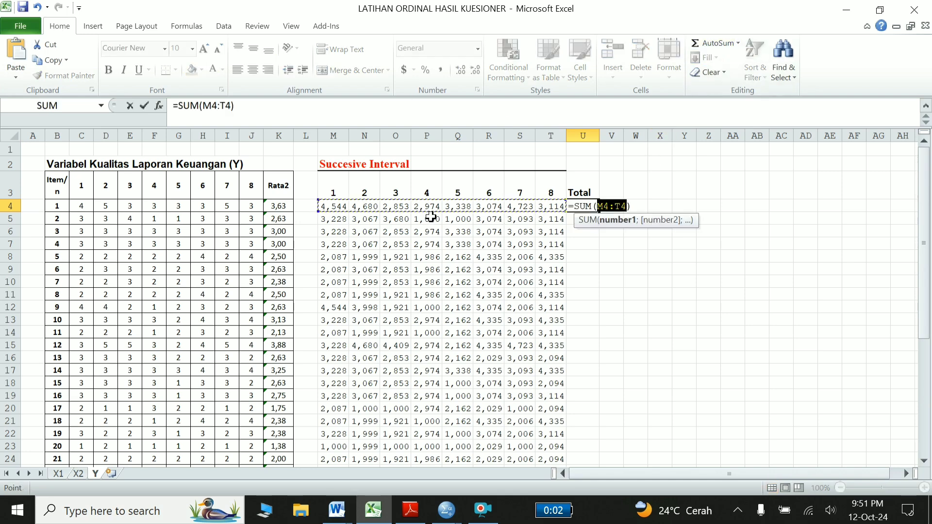
Step: Confirm =SUM(M4:T4), widen column U, and fill totals down to U39, starting 29,299
key("Return")
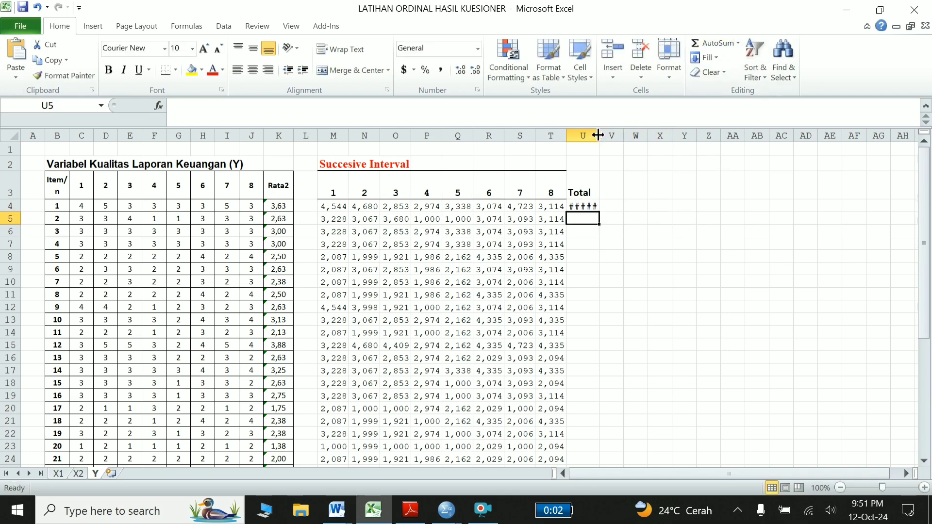
left_click_drag(599, 135, 605, 136)
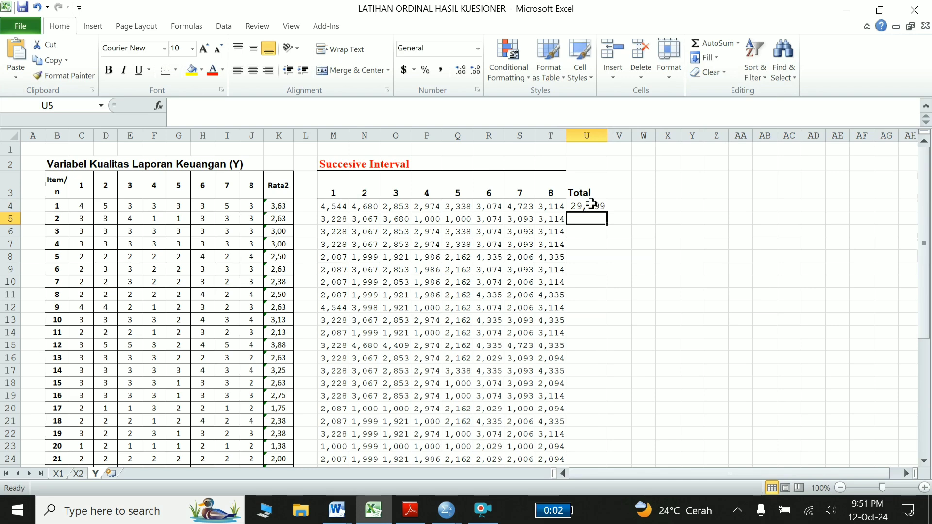
left_click(593, 206)
mouse_move(610, 212)
left_mouse_down()
mouse_move(599, 483)
mouse_move(599, 444)
left_mouse_up()
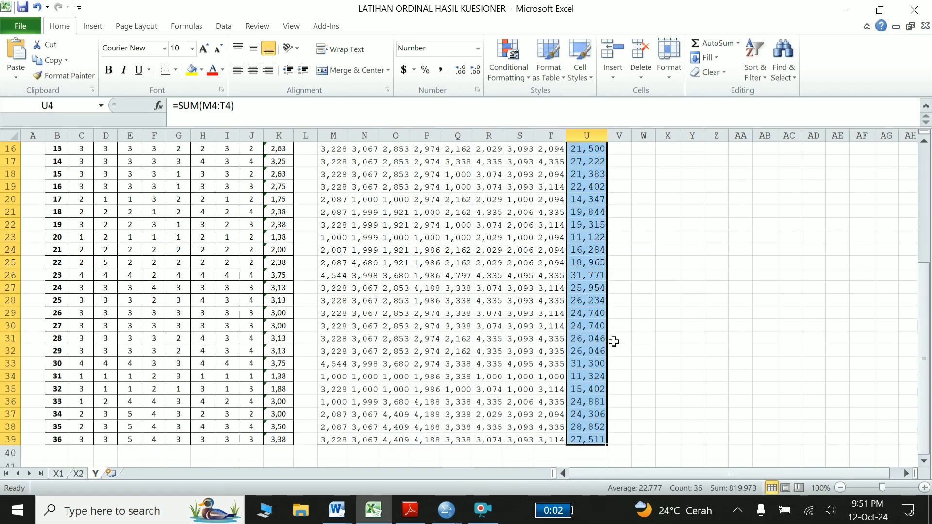
scroll(613, 328, "up", 5)
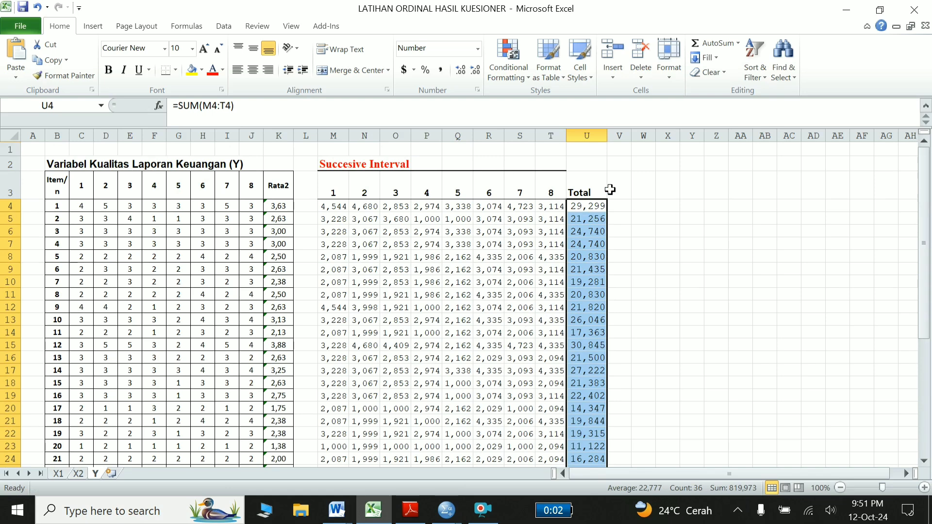
left_click(582, 204)
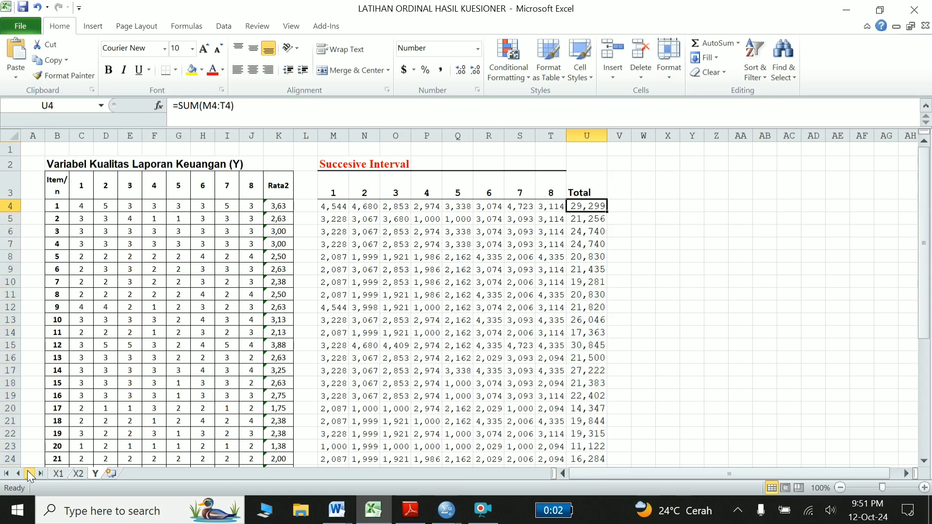
left_click(56, 474)
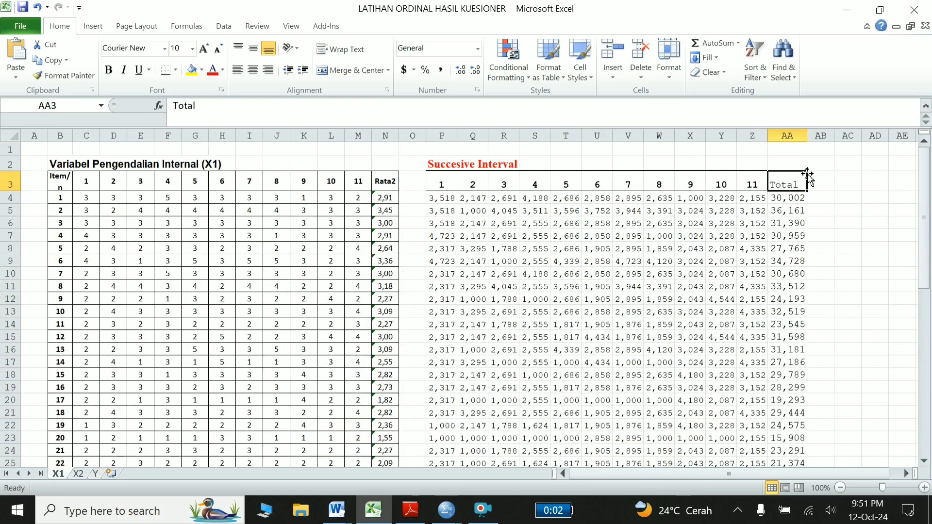
left_click(77, 474)
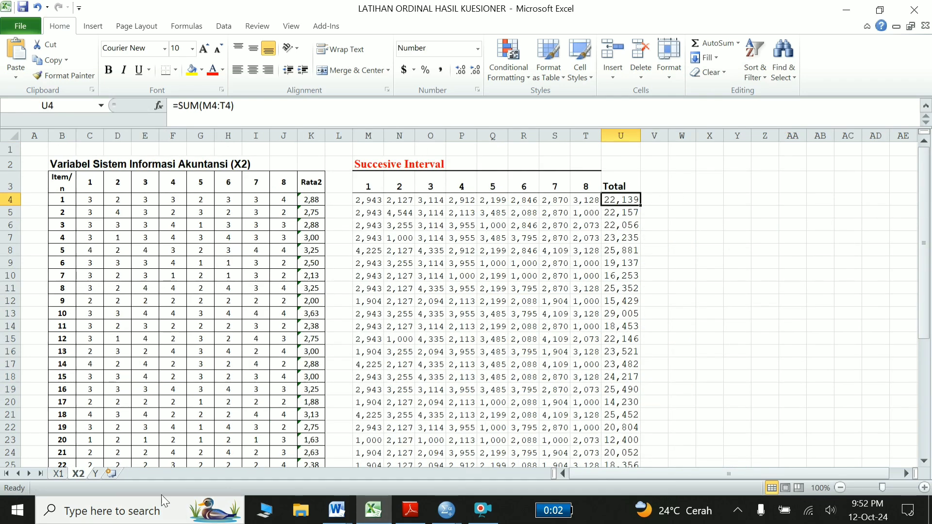
left_click(95, 473)
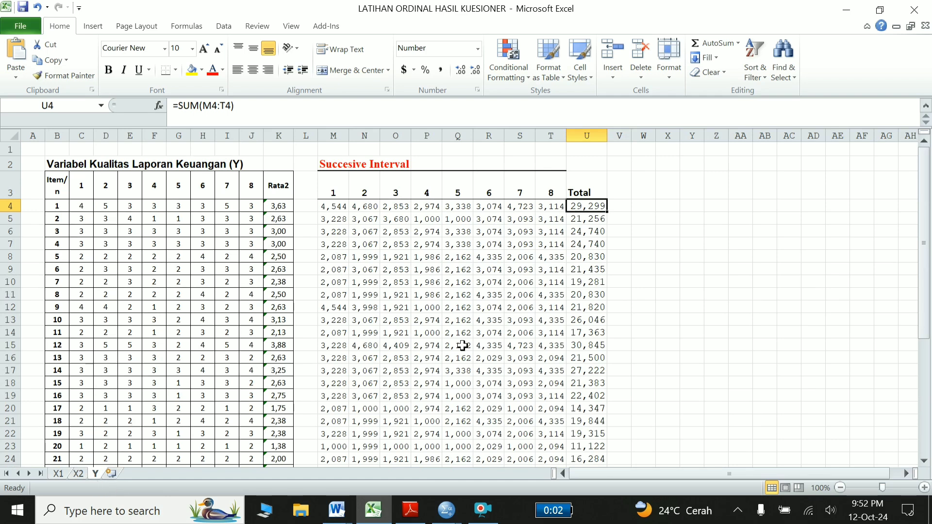
left_click(59, 474)
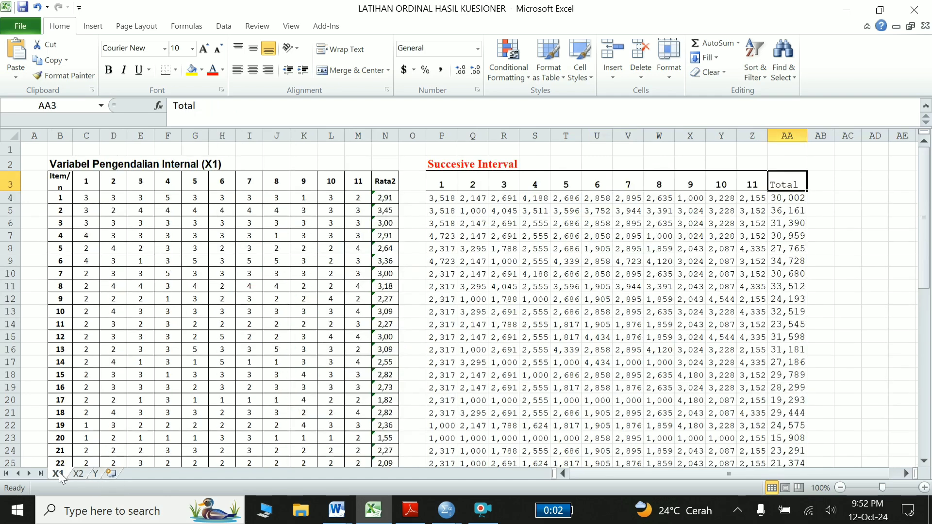
left_click(784, 131)
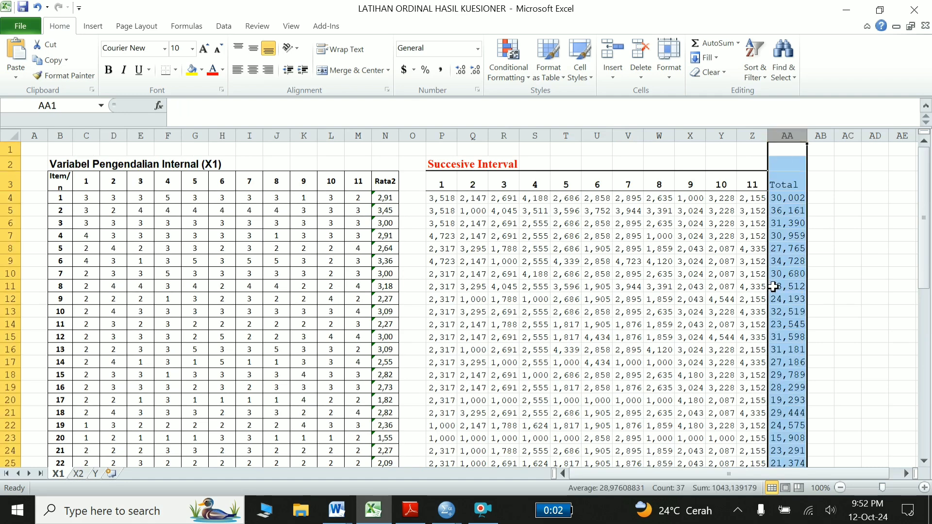
left_click(77, 474)
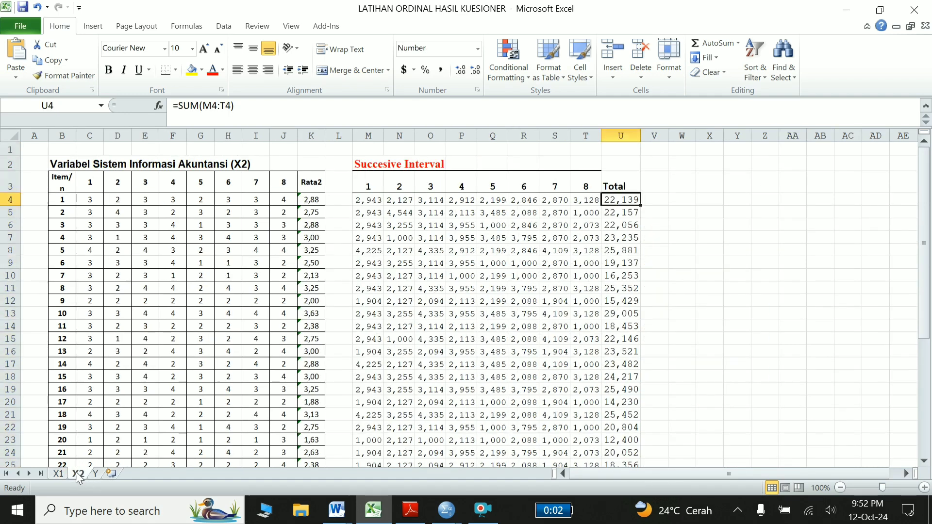
left_click(618, 131)
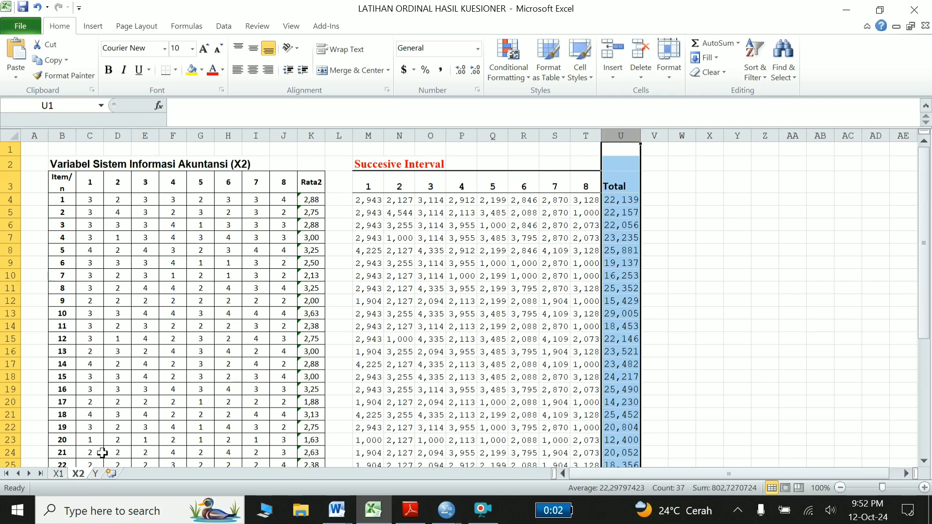
left_click(95, 474)
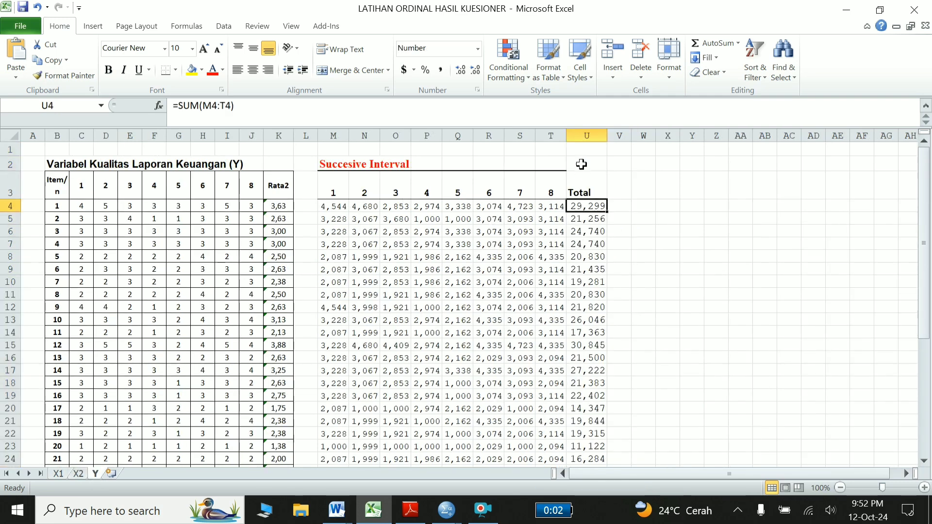
left_click(585, 137)
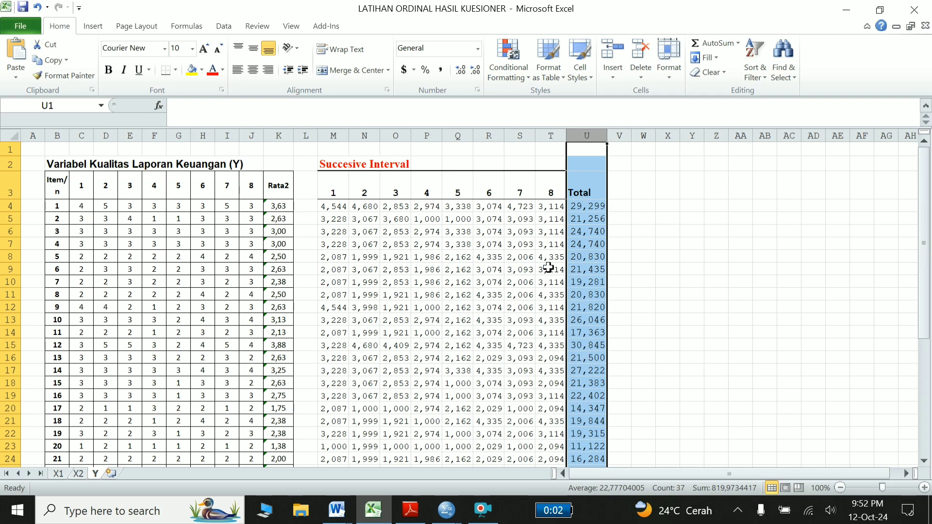
Step: Add a new sheet and enter header 'n' in B3 with 1 and 2 below it
left_click(112, 473)
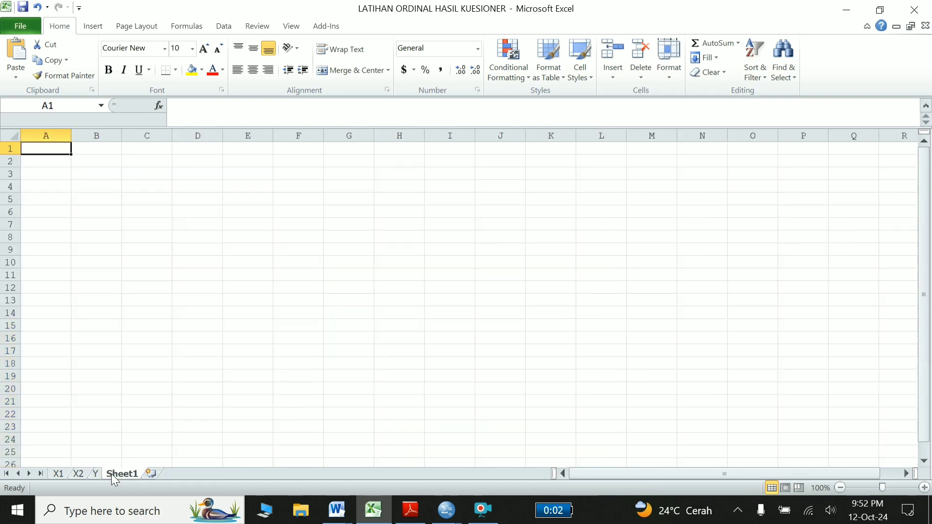
left_click(95, 174)
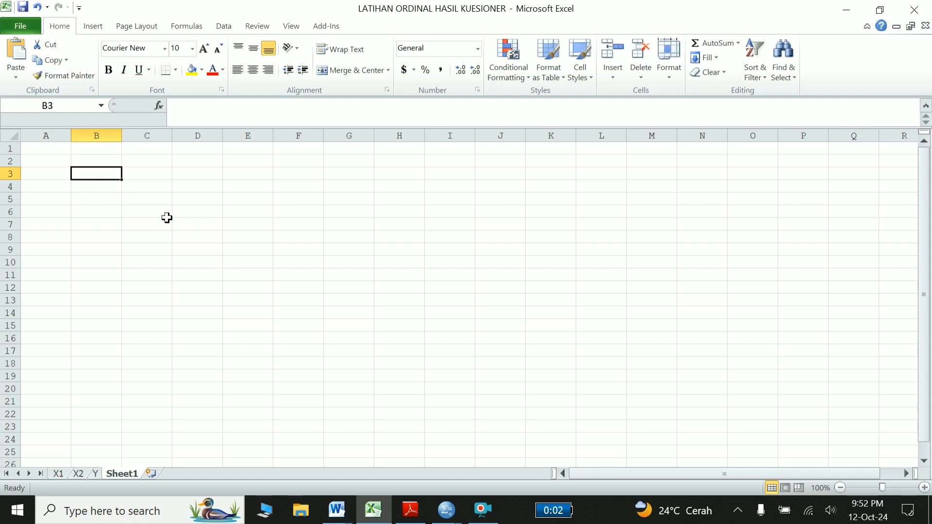
type("n")
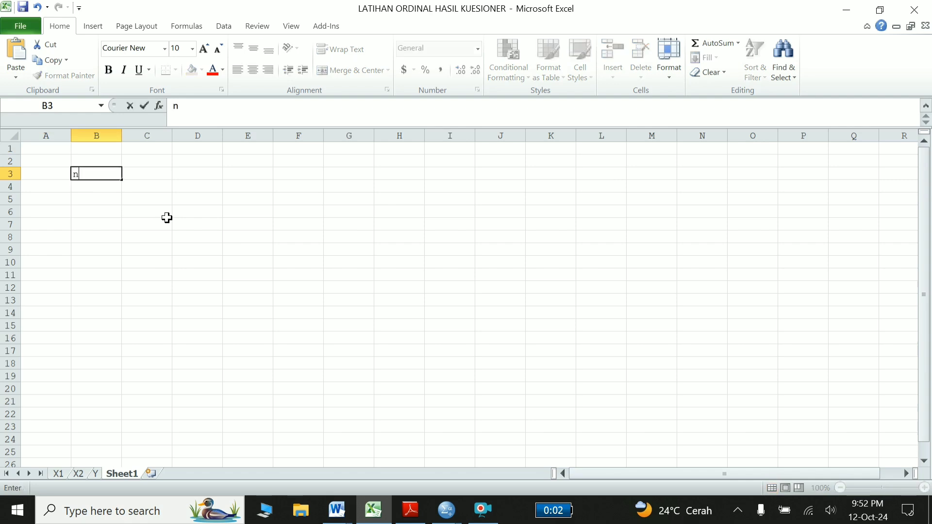
key("Return")
type("1")
key("Return")
type("2")
key("Return")
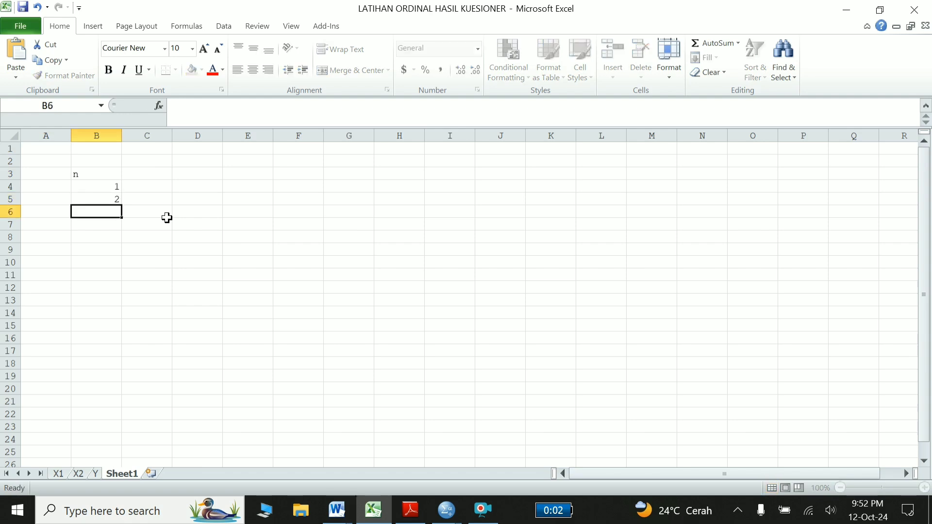
Step: Centre column B, extend the numbering down to 36 in B39, and begin the X1 header in C3
left_click(105, 136)
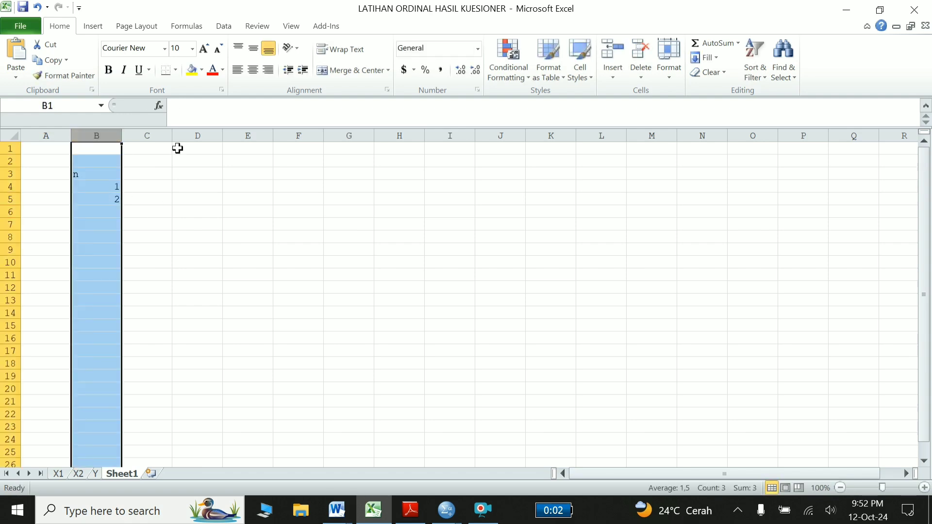
left_click(252, 70)
mouse_move(96, 189)
left_mouse_down()
mouse_move(121, 200)
mouse_move(118, 265)
mouse_move(100, 114)
left_mouse_up()
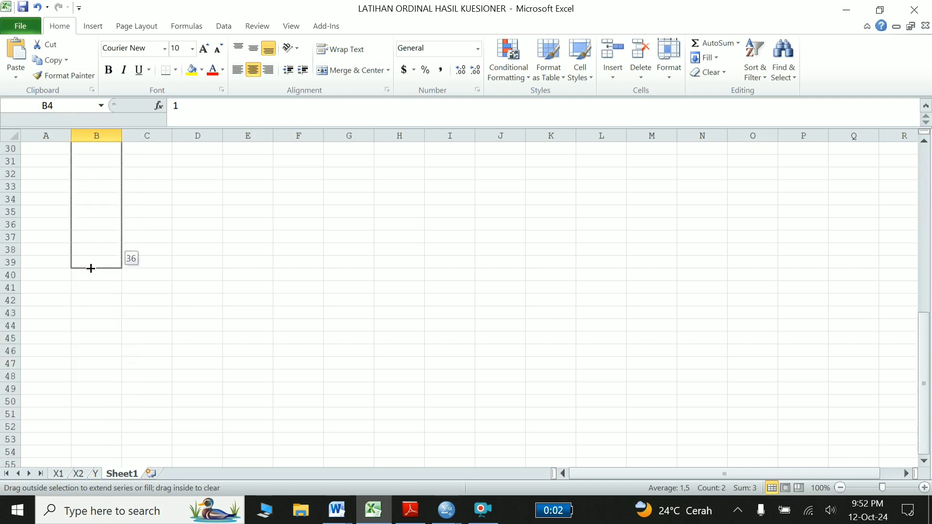
left_click_drag(100, 114, 90, 266)
scroll(221, 204, "up", 5)
scroll(221, 204, "up", 5)
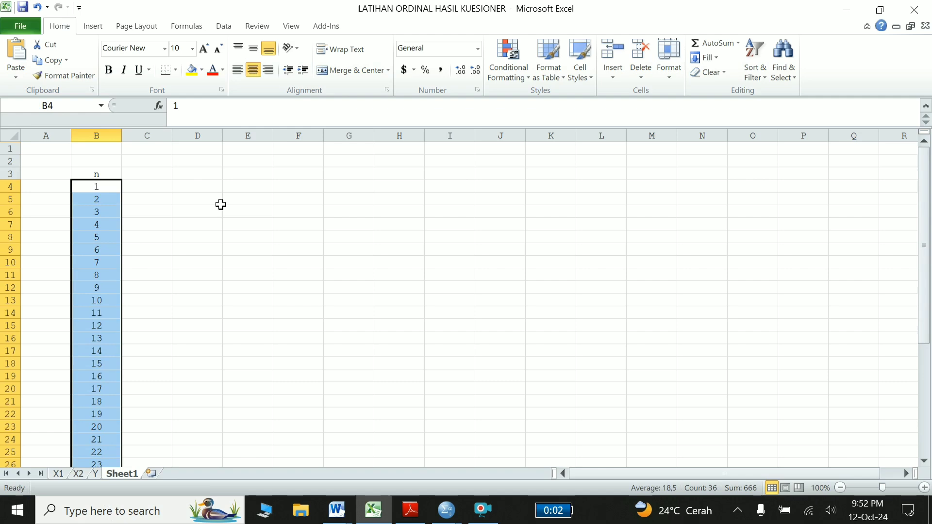
left_click(163, 173)
type("X1")
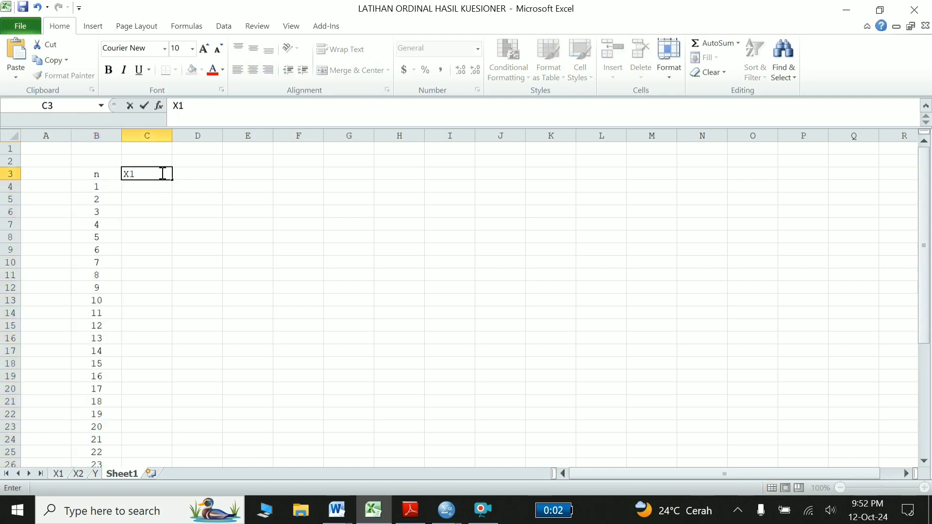
Step: Complete the headers X1, X2 and Y in C3:E3
key("Tab")
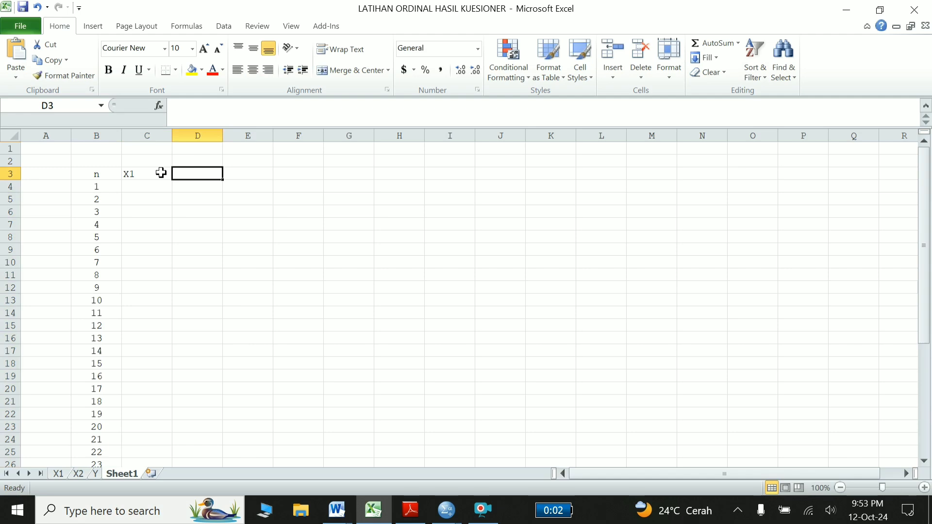
type("X2")
key("Tab")
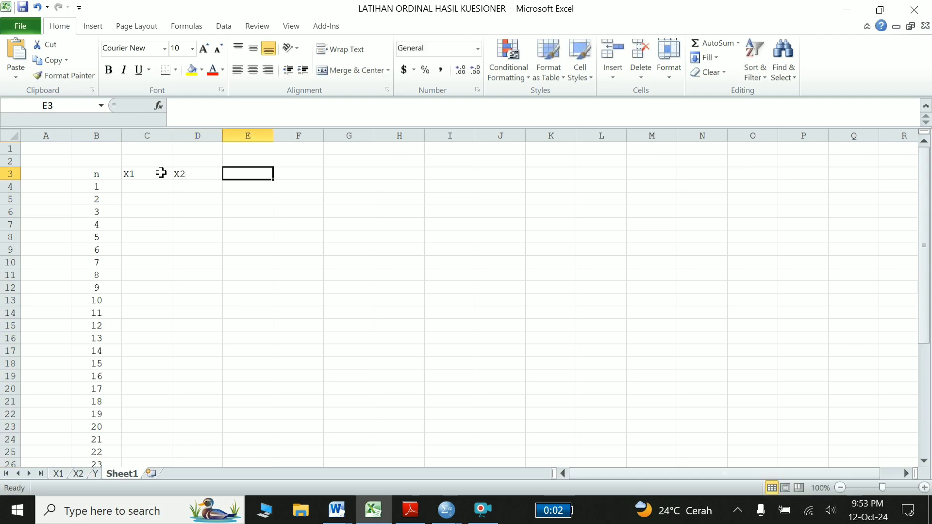
type("Y")
key("Return")
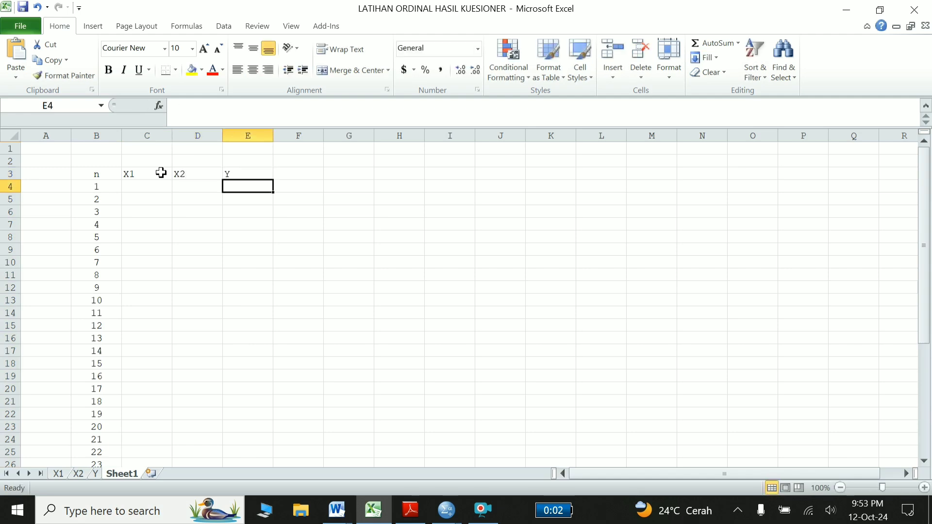
Step: Link C4 to the X1 total ='X1'!AA4, show three decimals, and fill down to row 39
left_click(153, 187)
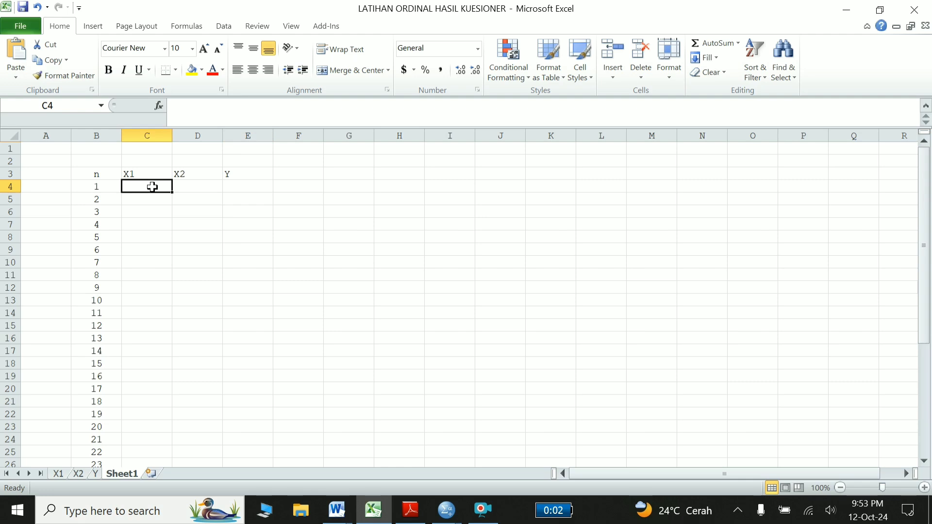
type("=")
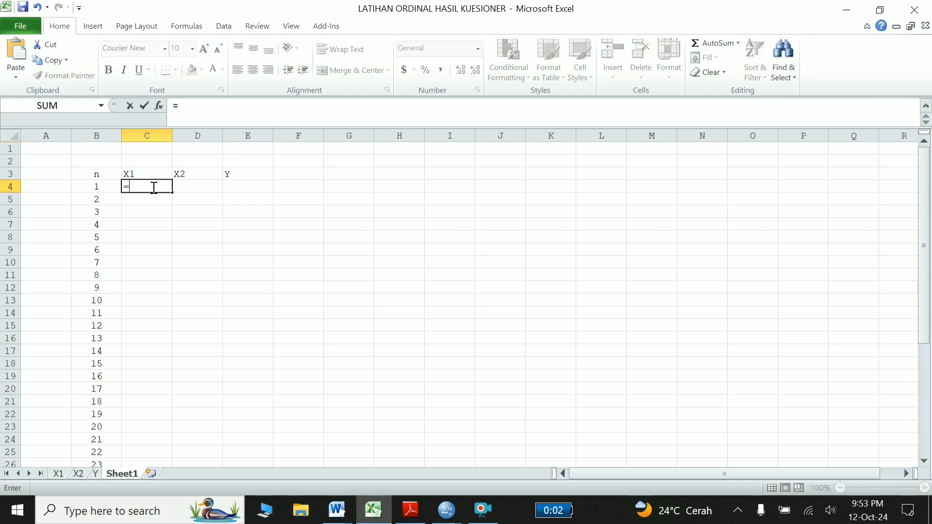
left_click(58, 474)
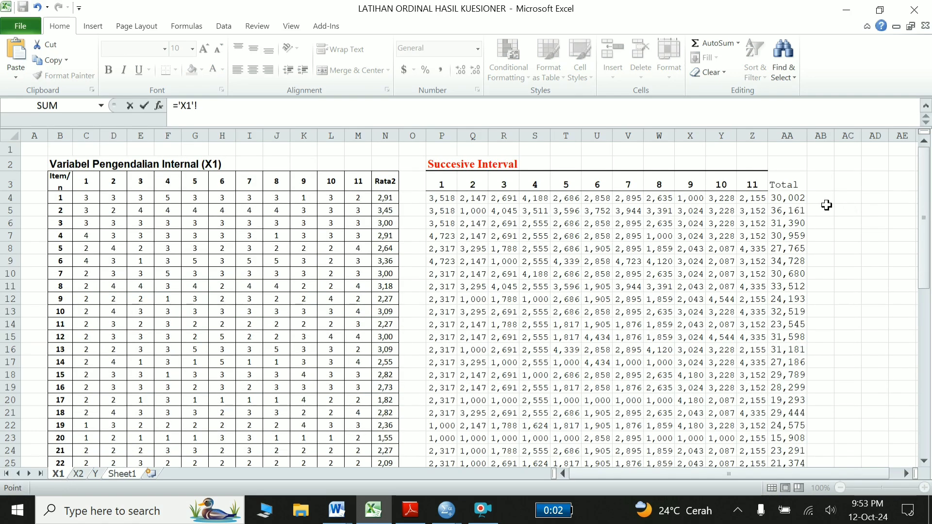
left_click(801, 199)
key("Return")
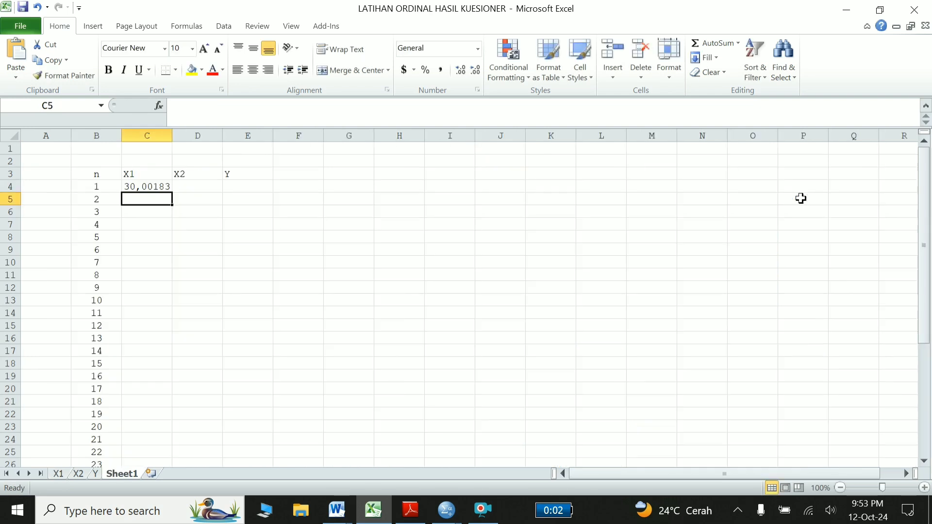
left_click(146, 187)
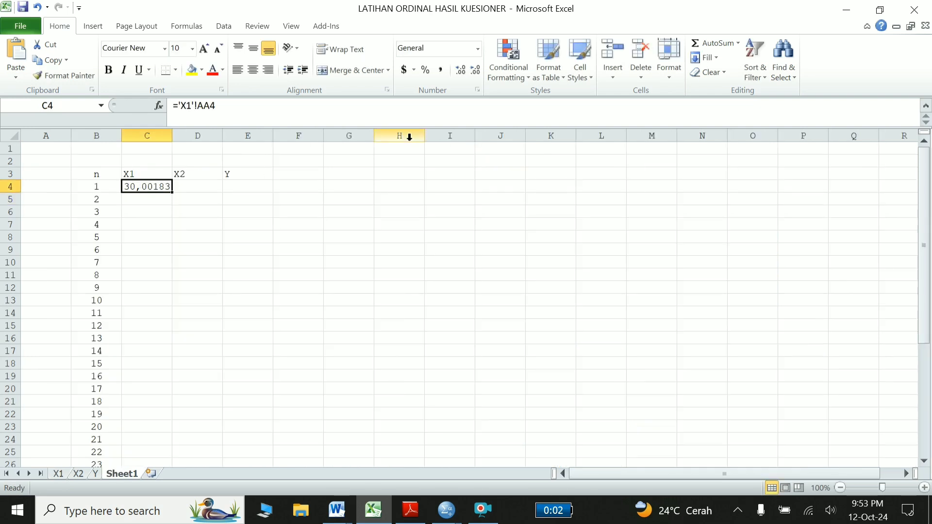
left_click(475, 70)
left_click(477, 72)
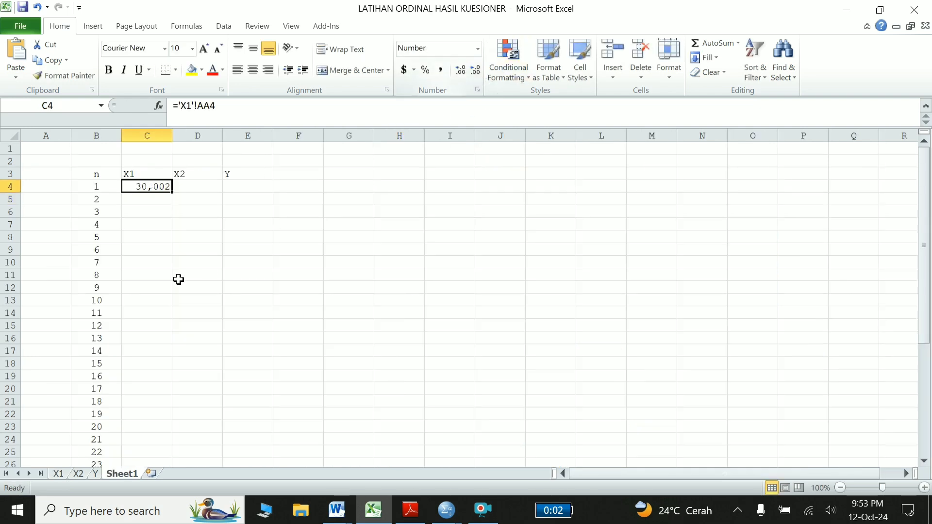
left_click_drag(172, 194, 151, 518)
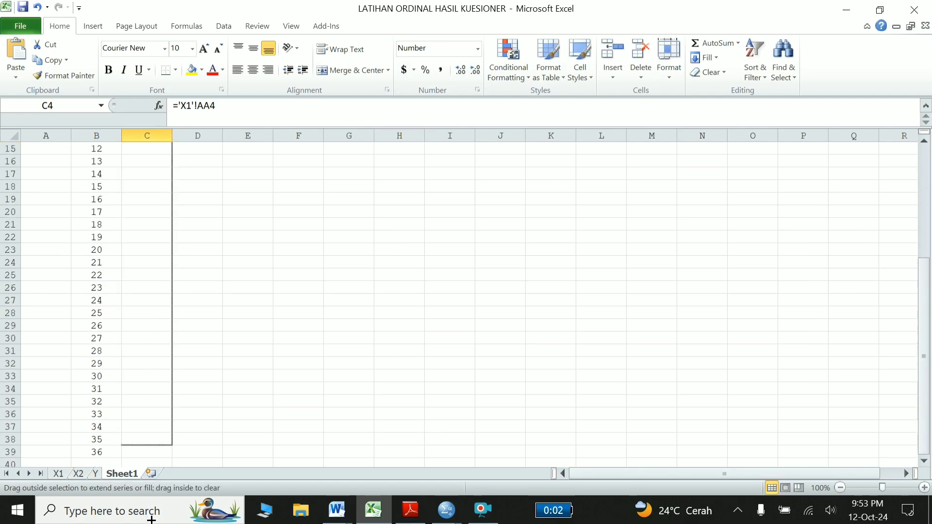
left_click_drag(151, 518, 150, 447)
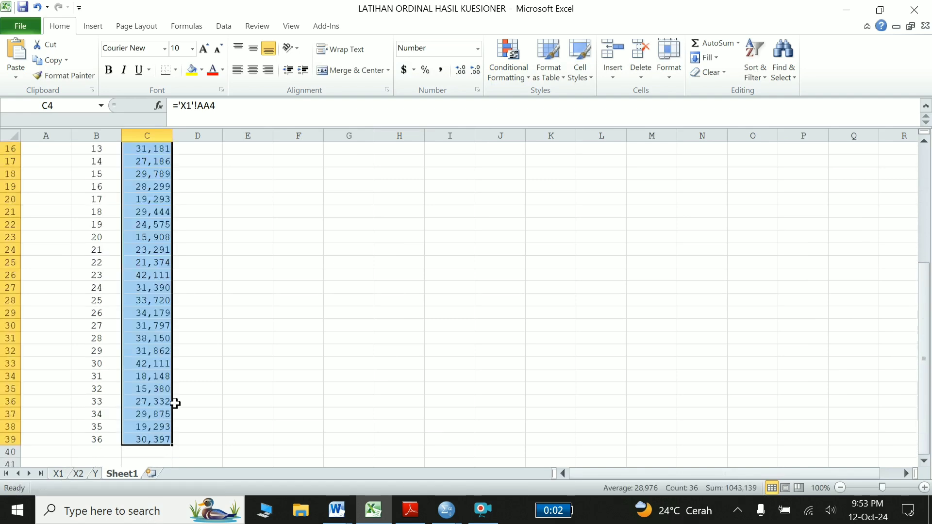
scroll(156, 391, "up", 5)
Step: Link D4 to the X2 sheet's Total in U4, show three decimals, and fill down to row 39
left_click(198, 184)
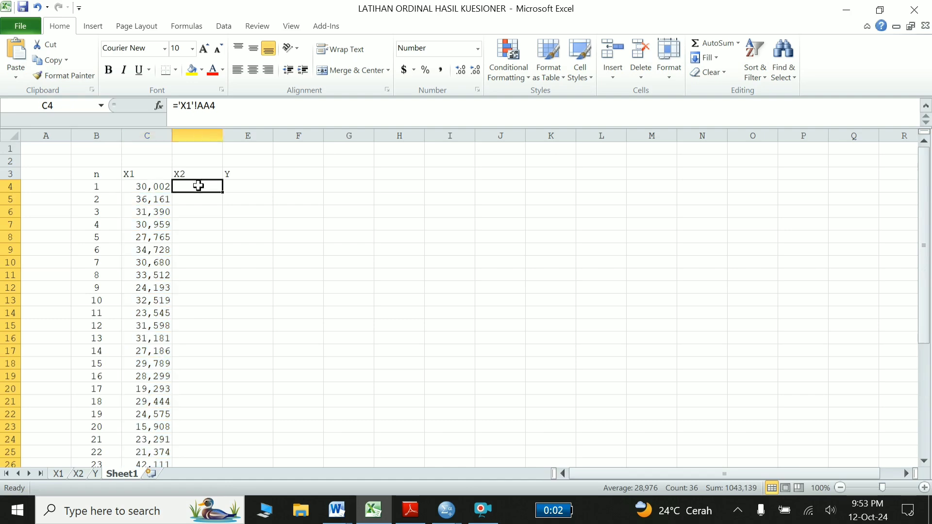
type("=")
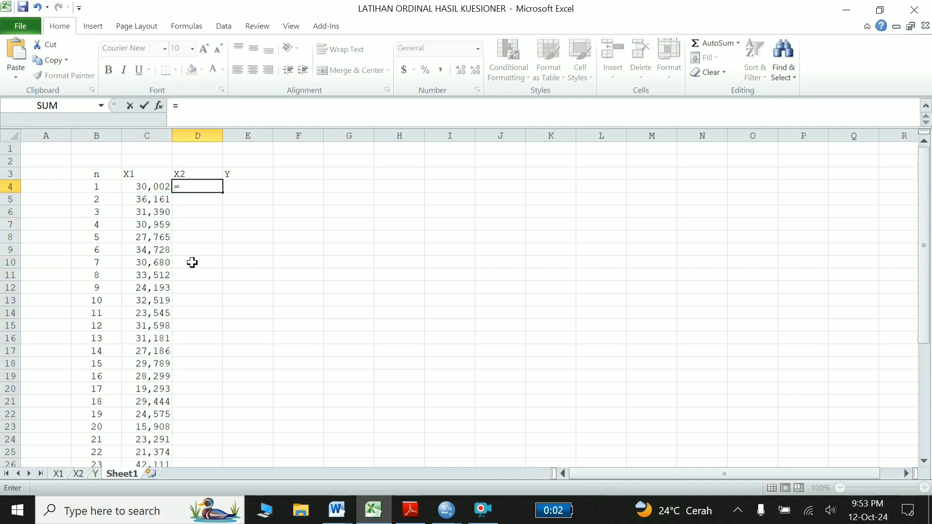
left_click(81, 476)
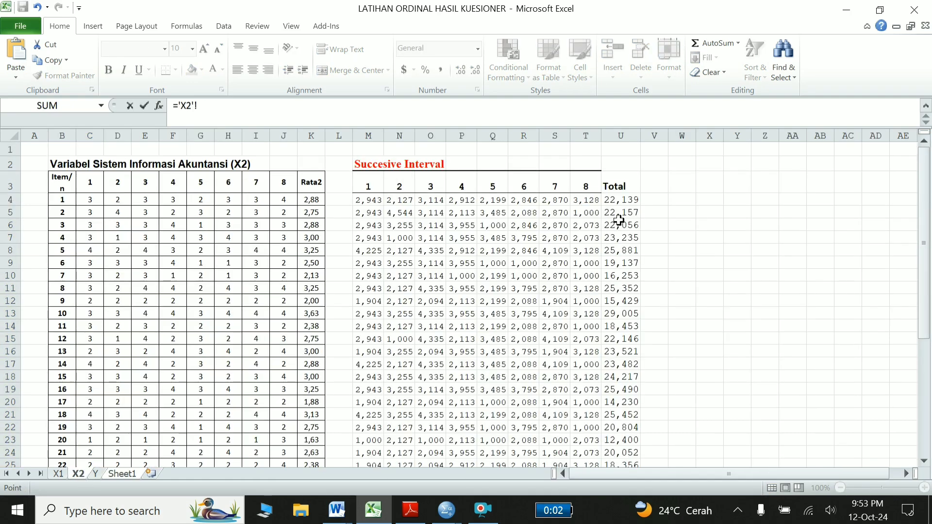
left_click(622, 199)
key("Return")
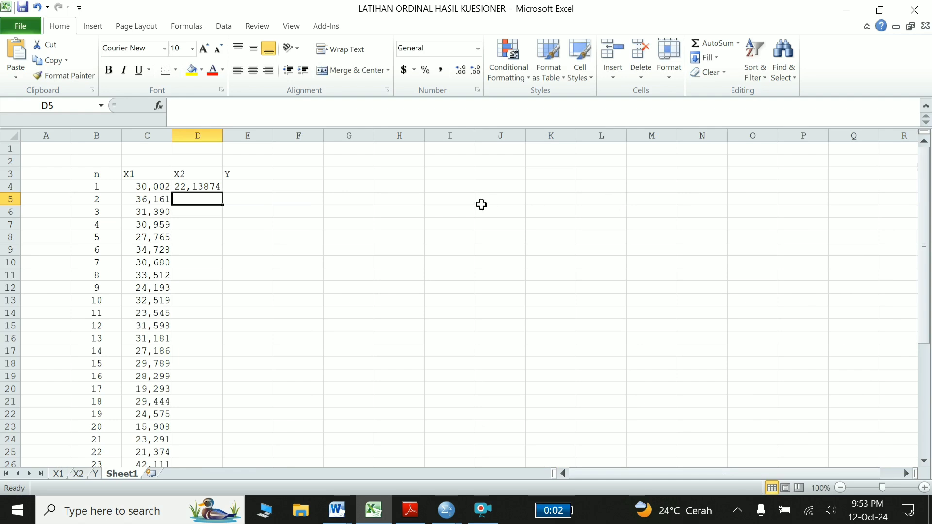
left_click(197, 186)
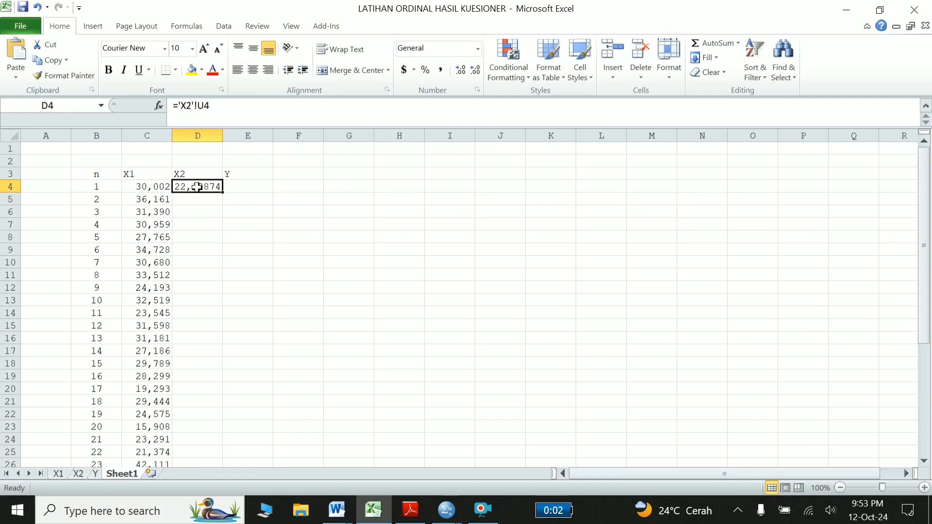
left_click(475, 70)
left_click(475, 69)
mouse_move(222, 193)
left_mouse_down()
mouse_move(178, 520)
mouse_move(183, 449)
left_mouse_up()
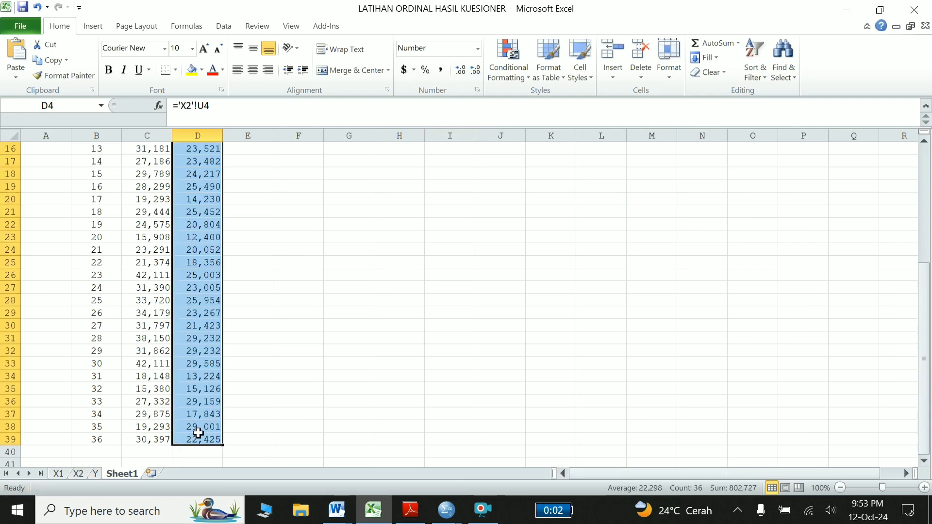
scroll(258, 358, "up", 5)
Step: Link E4 to the Y sheet's Total in U4 at three decimals, fill to row 39, then show Word's windows
left_click(256, 187)
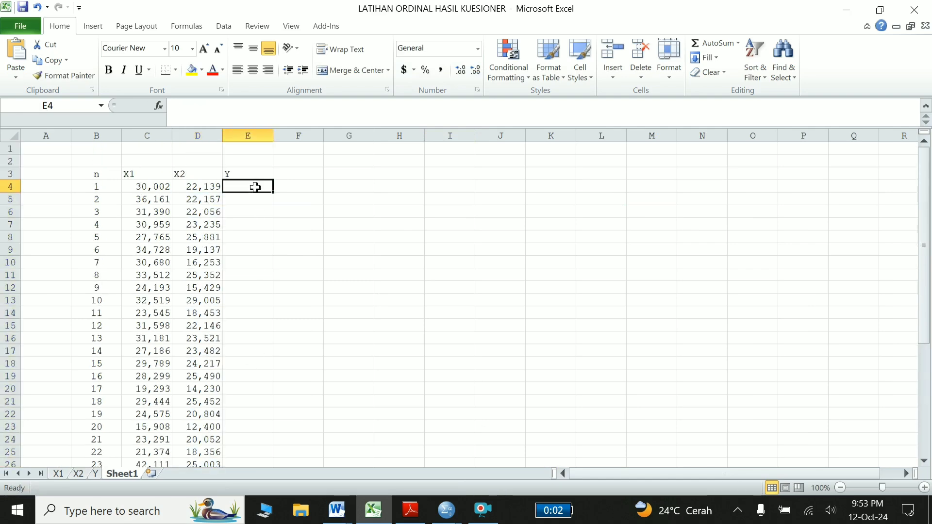
type("=")
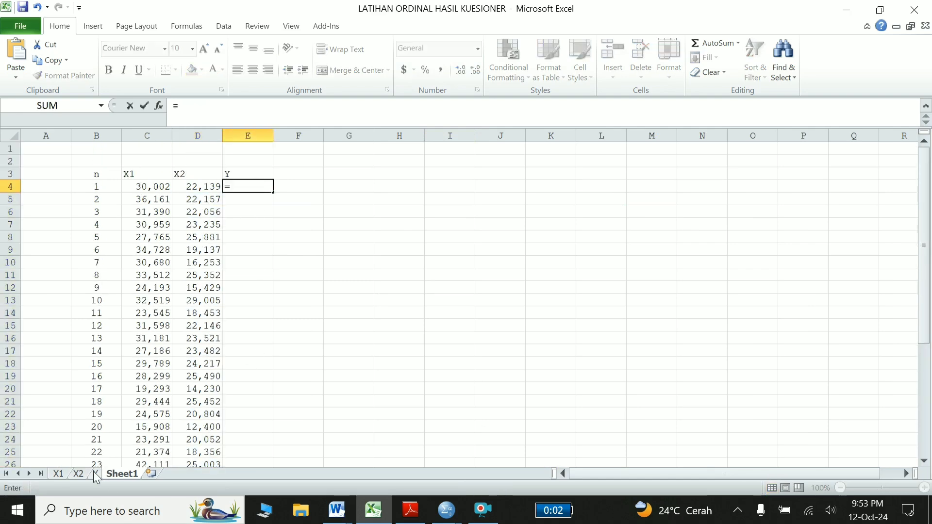
left_click(97, 474)
left_click(603, 207)
key("Return")
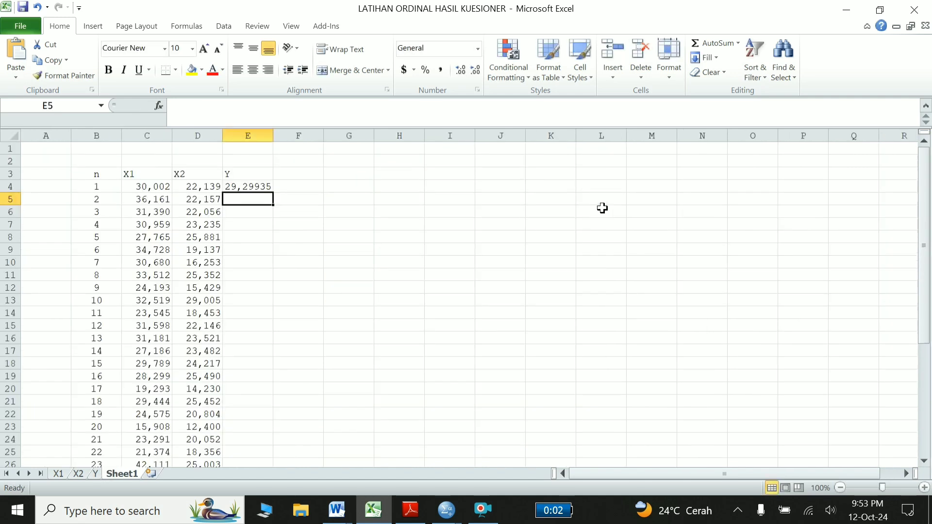
left_click(254, 186)
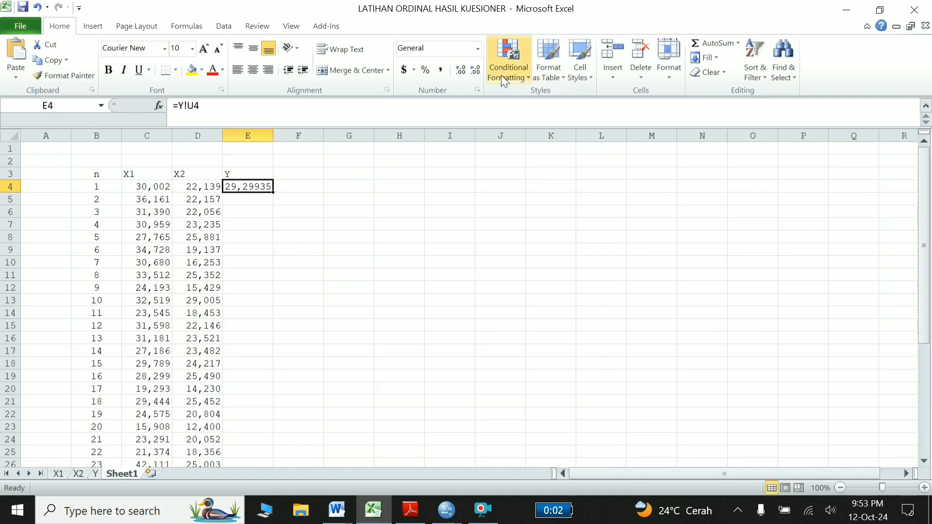
left_click(476, 71)
left_click(476, 70)
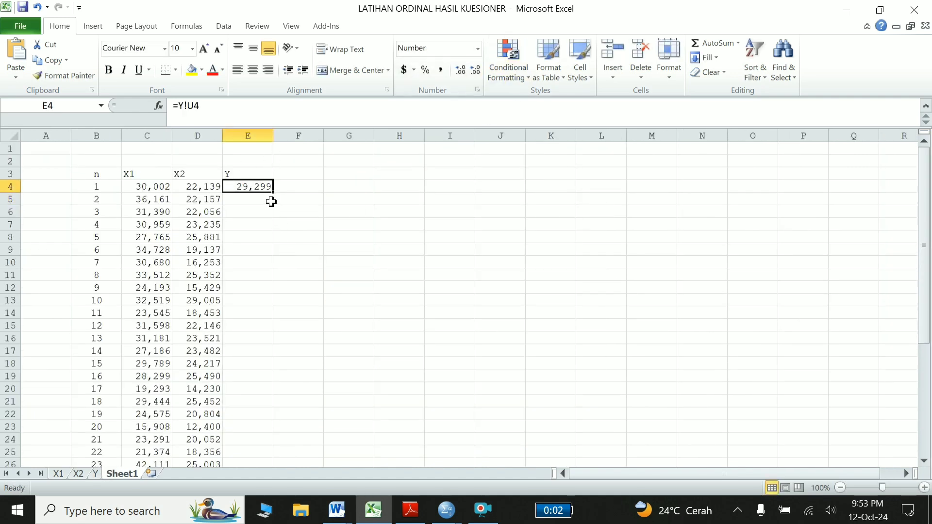
left_click_drag(273, 193, 233, 444)
scroll(302, 350, "up", 5)
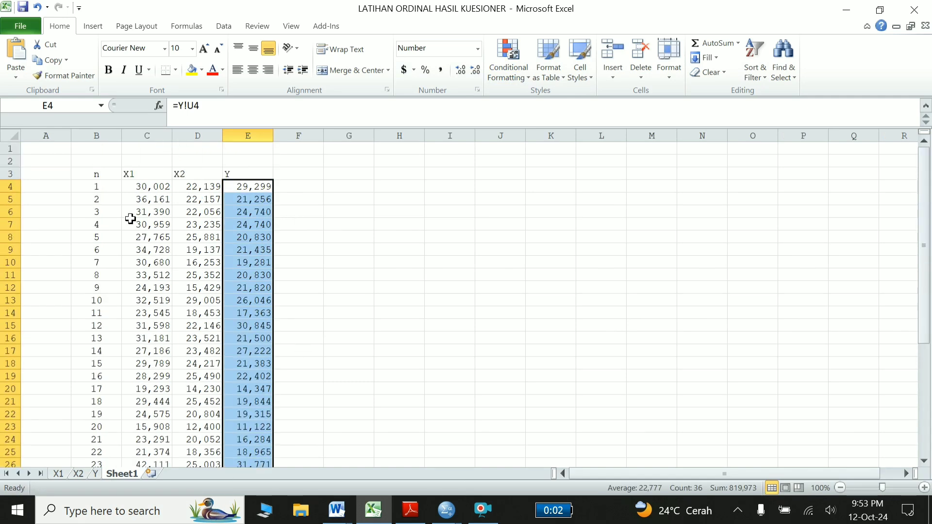
left_click(135, 188)
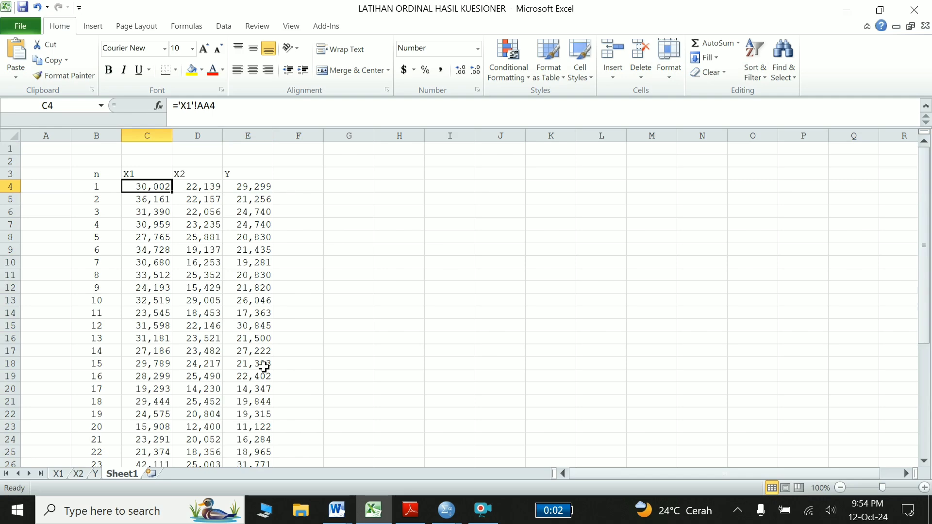
left_click(338, 510)
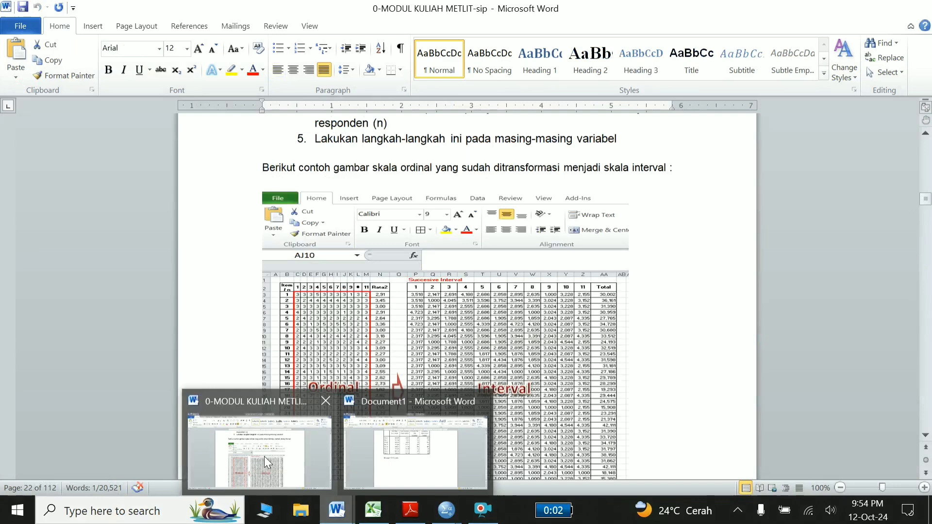
Step: Bring the 0-MODUL KULIAH METLIT-sip module forward and highlight its Catatan note on ordinal-to-interval conversion
left_click(264, 456)
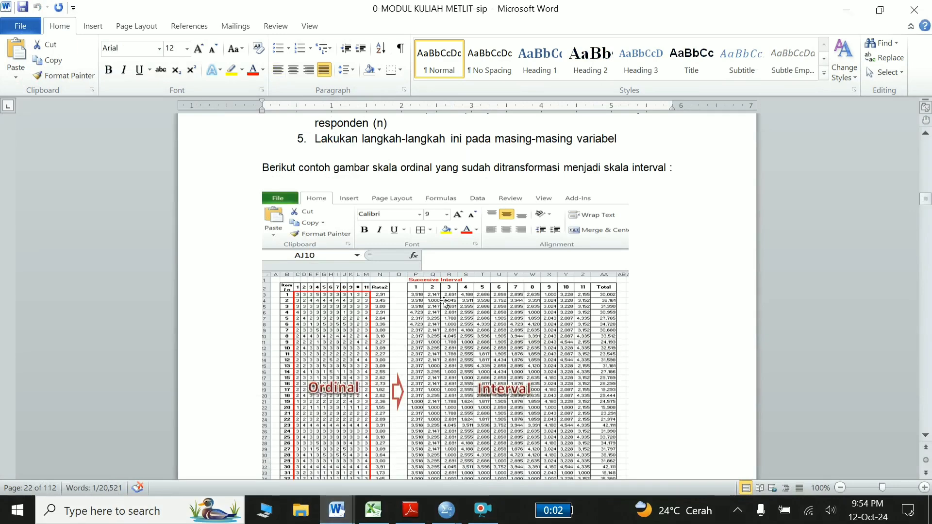
scroll(446, 303, "down", 2)
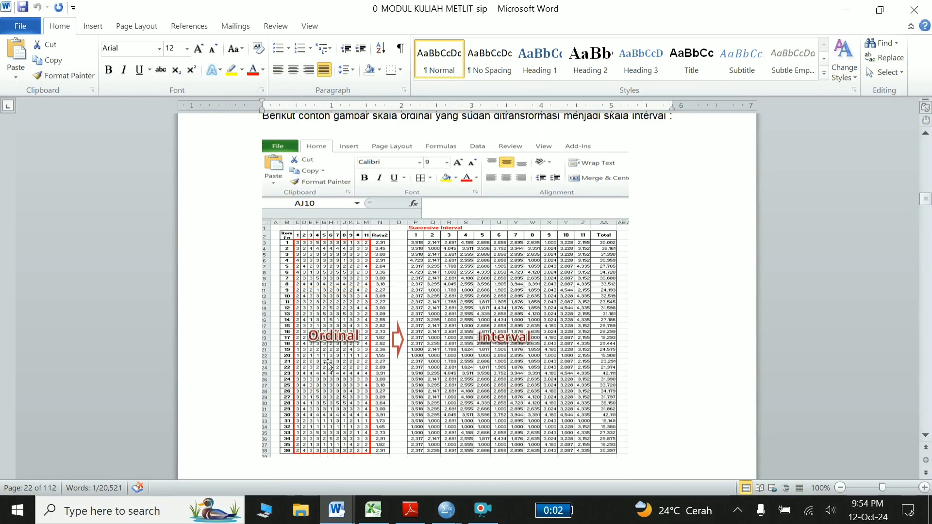
scroll(538, 293, "down", 7)
scroll(538, 294, "down", 4)
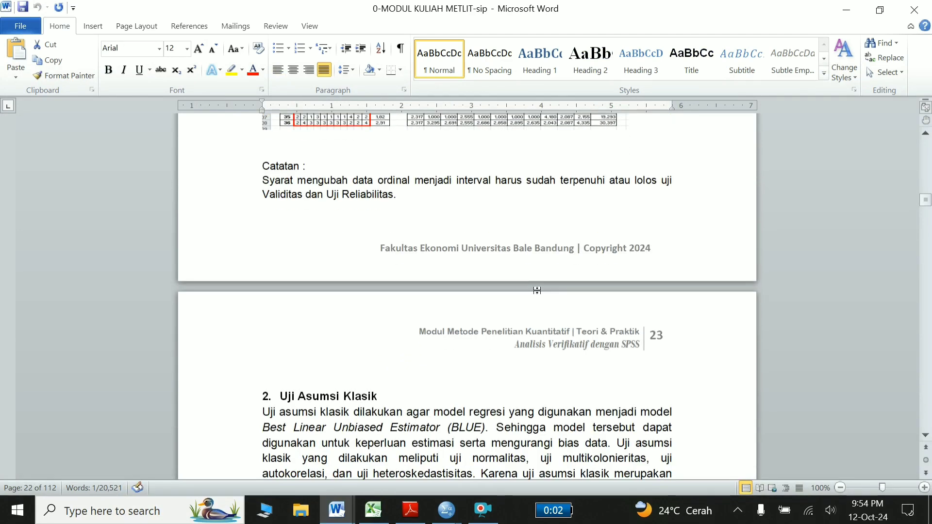
scroll(540, 296, "down", 3)
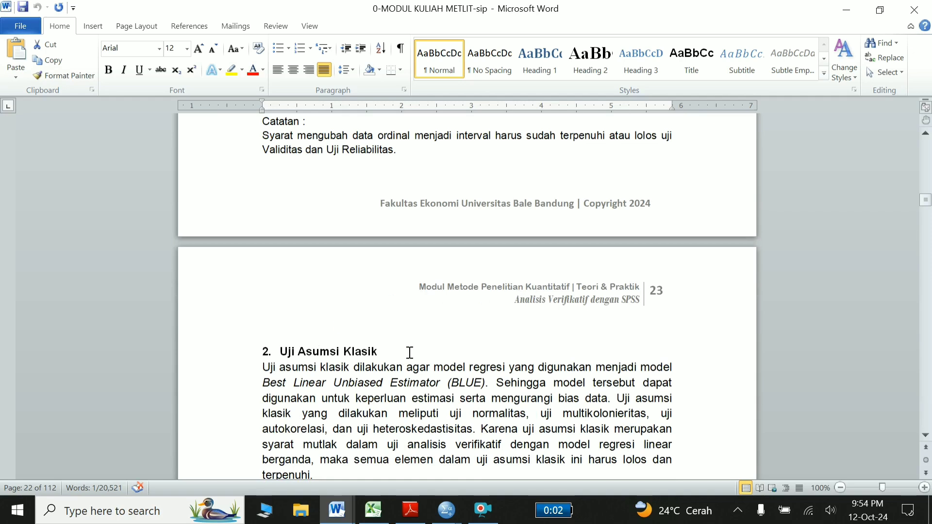
left_click_drag(233, 125, 237, 150)
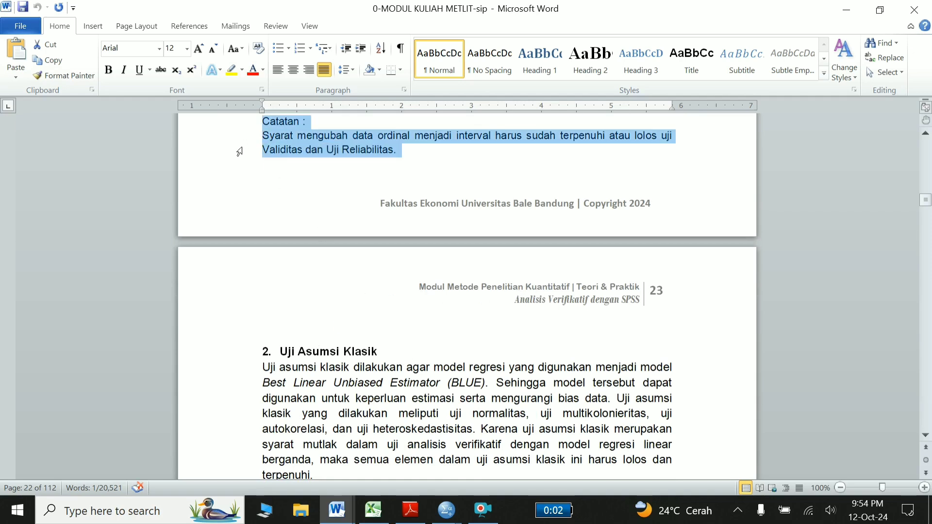
left_click(395, 141)
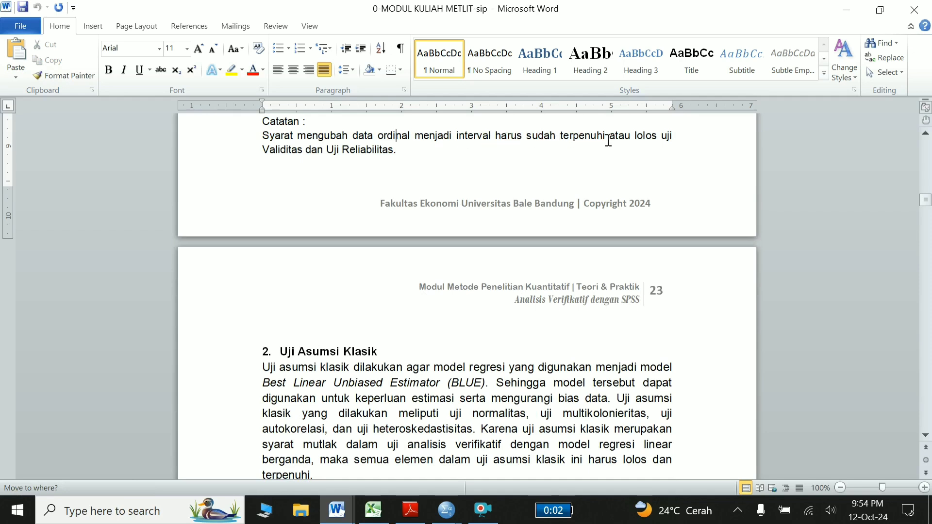
key("Left")
key("Left")
key("Left")
scroll(356, 290, "down", 3)
left_click(213, 199)
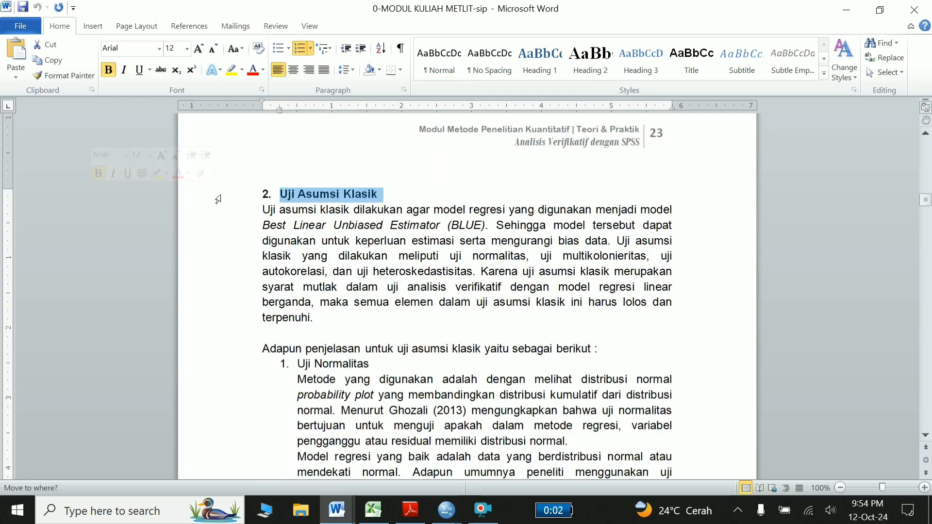
scroll(407, 322, "down", 2)
scroll(406, 323, "down", 1)
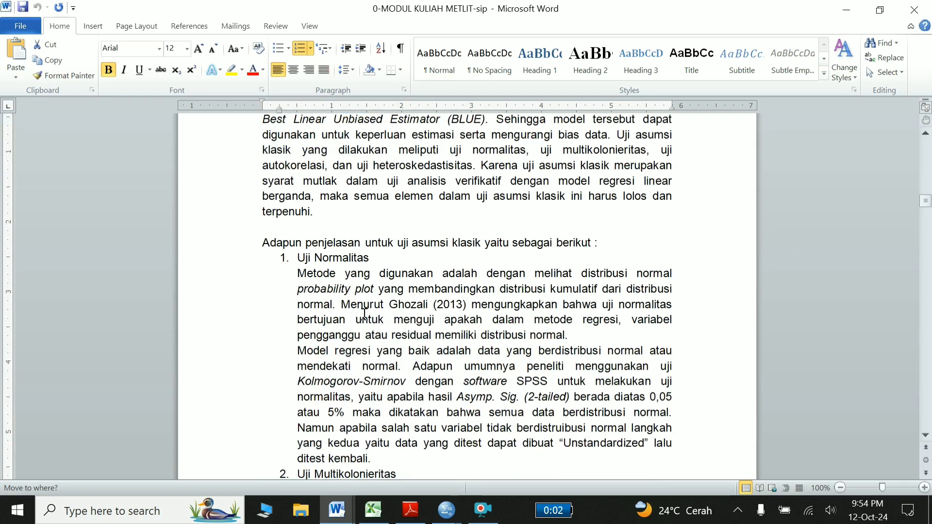
scroll(313, 298, "down", 1)
left_click(207, 230)
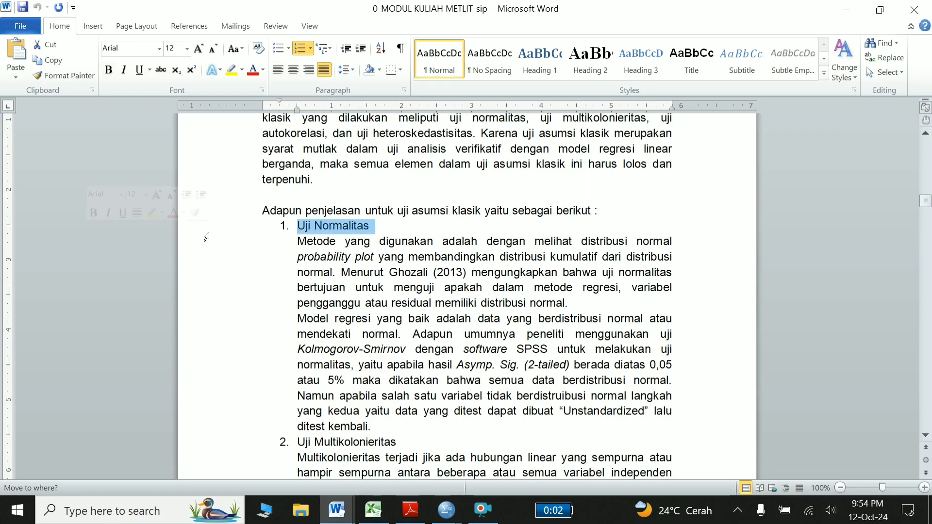
scroll(381, 301, "down", 2)
scroll(381, 300, "down", 1)
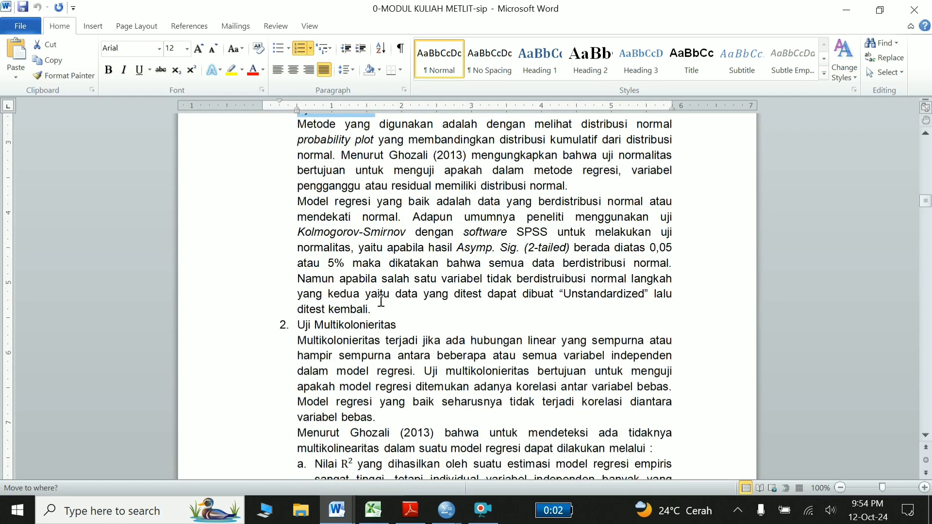
left_click(234, 340)
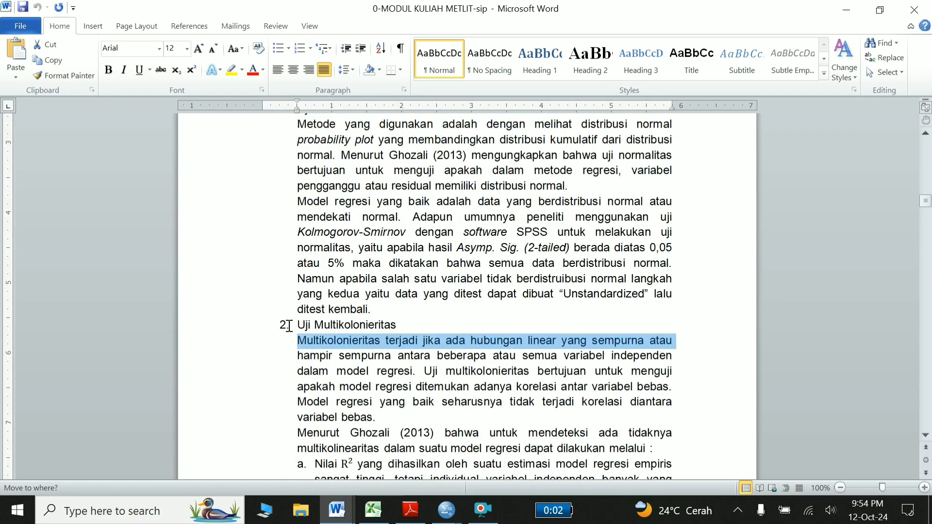
left_click(258, 327)
scroll(332, 389, "down", 1)
scroll(332, 390, "down", 6)
scroll(331, 390, "down", 7)
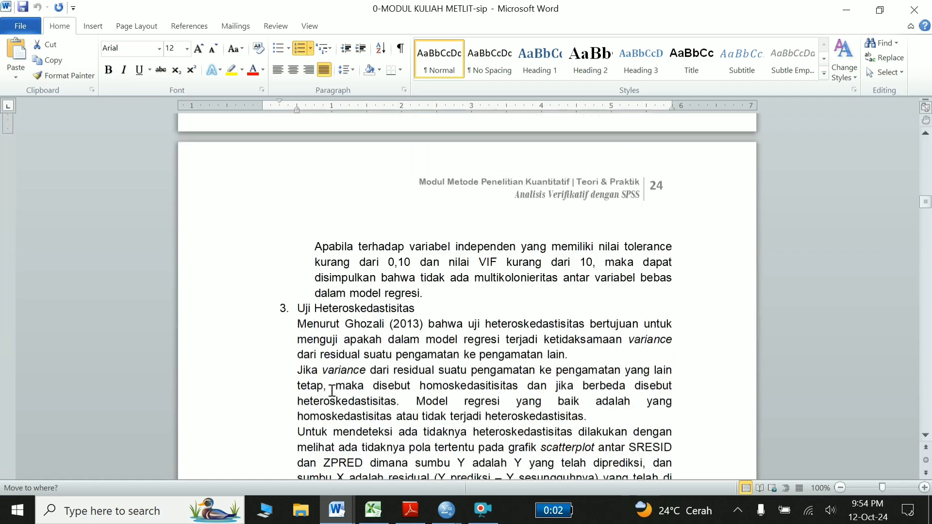
left_click(227, 305)
scroll(227, 305, "down", 2)
scroll(229, 292, "down", 4)
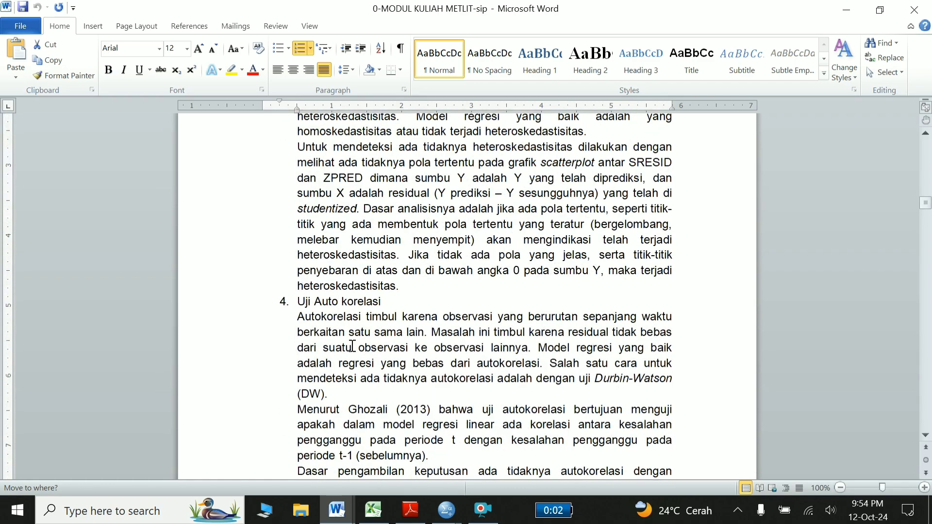
scroll(231, 272, "down", 1)
left_click(233, 248)
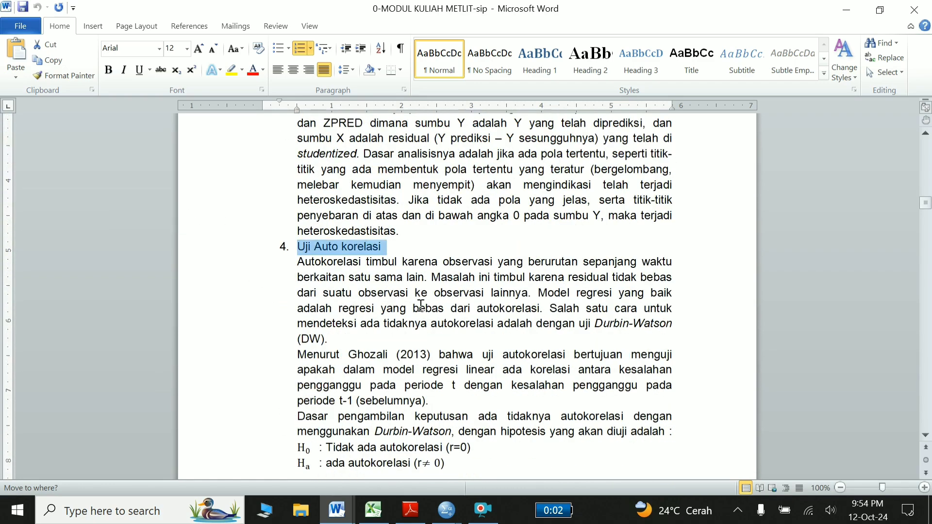
scroll(421, 306, "down", 2)
scroll(421, 306, "down", 2)
scroll(421, 306, "down", 3)
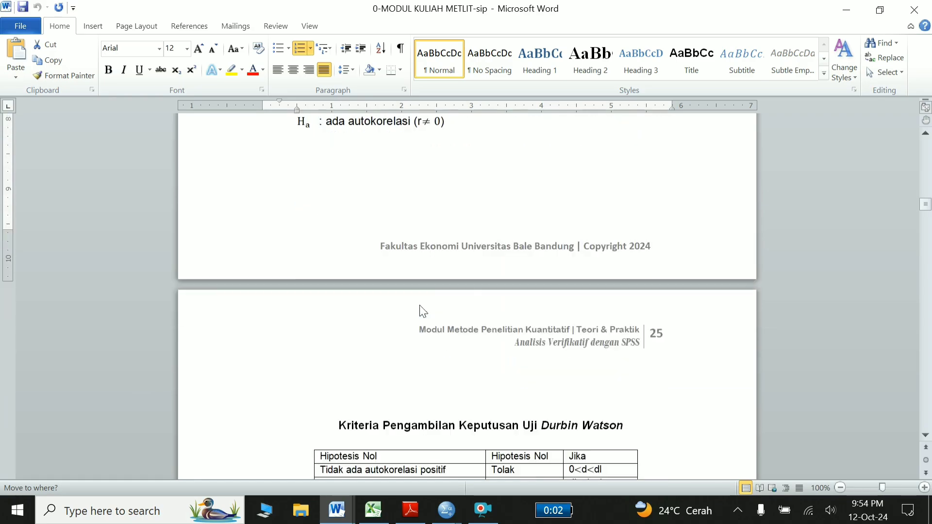
scroll(421, 306, "down", 4)
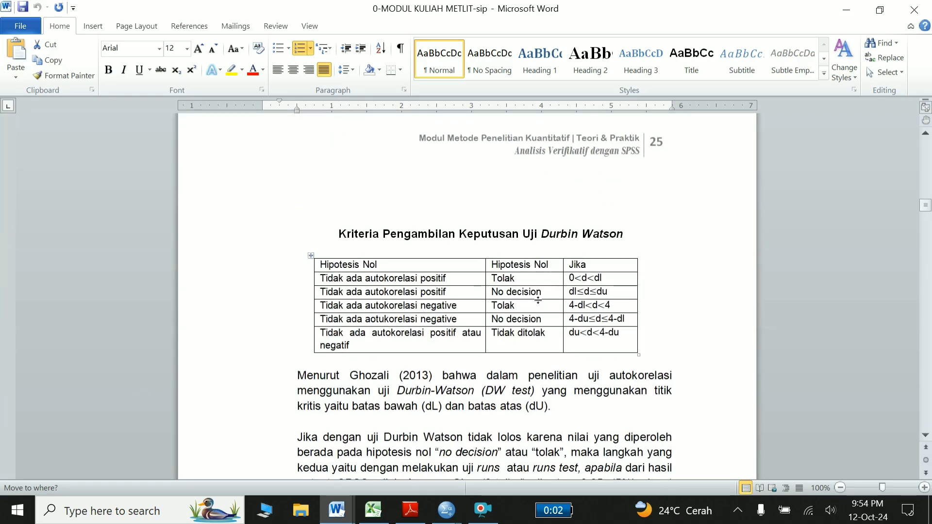
scroll(545, 346, "up", 8)
scroll(544, 346, "up", 5)
scroll(545, 346, "up", 6)
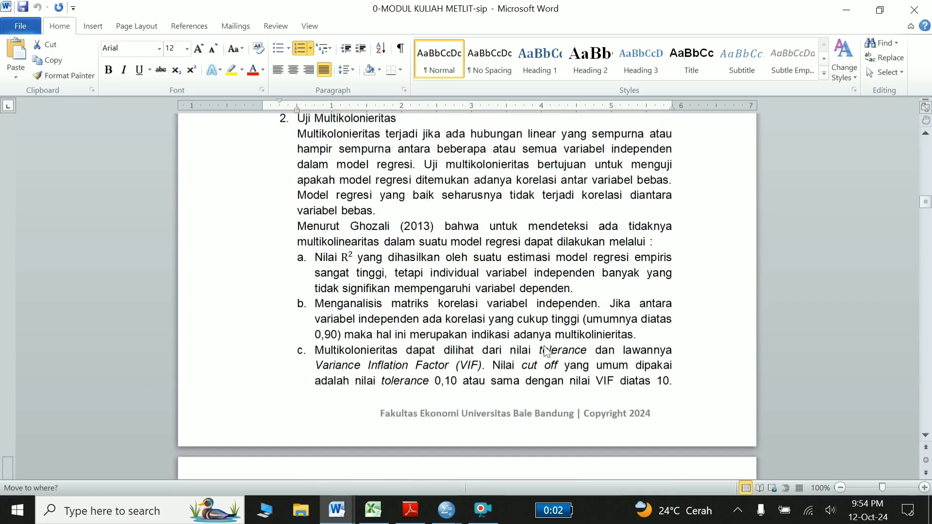
scroll(545, 346, "up", 1)
scroll(545, 346, "up", 2)
scroll(545, 346, "up", 7)
scroll(545, 346, "down", 1)
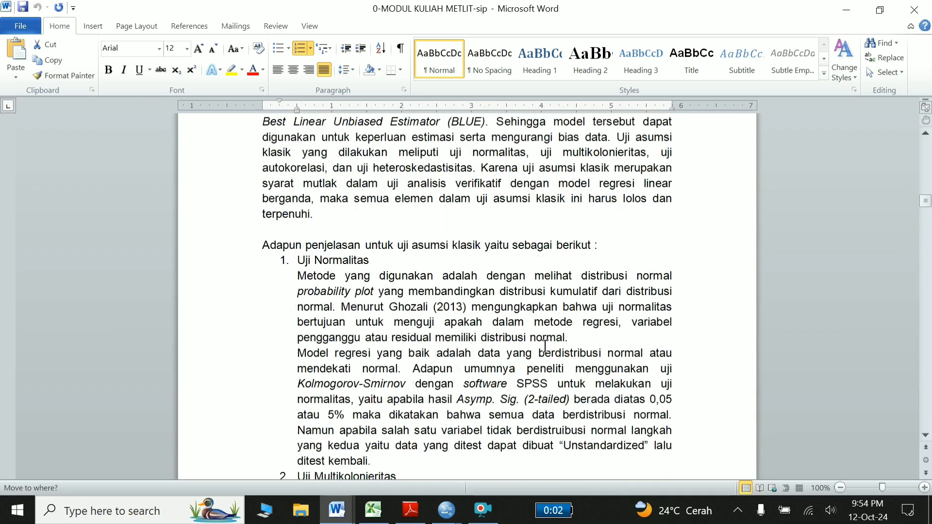
scroll(545, 346, "down", 3)
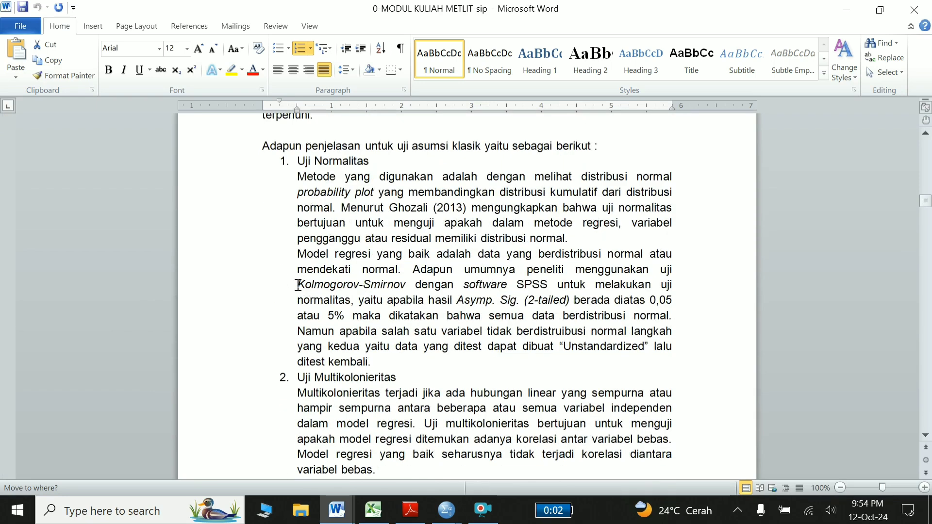
left_click_drag(298, 285, 572, 296)
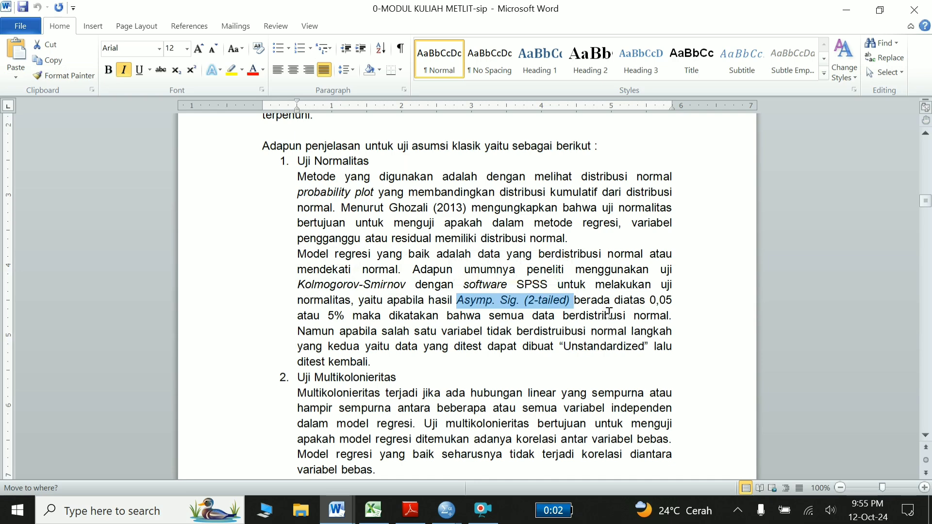
left_click_drag(614, 301, 346, 320)
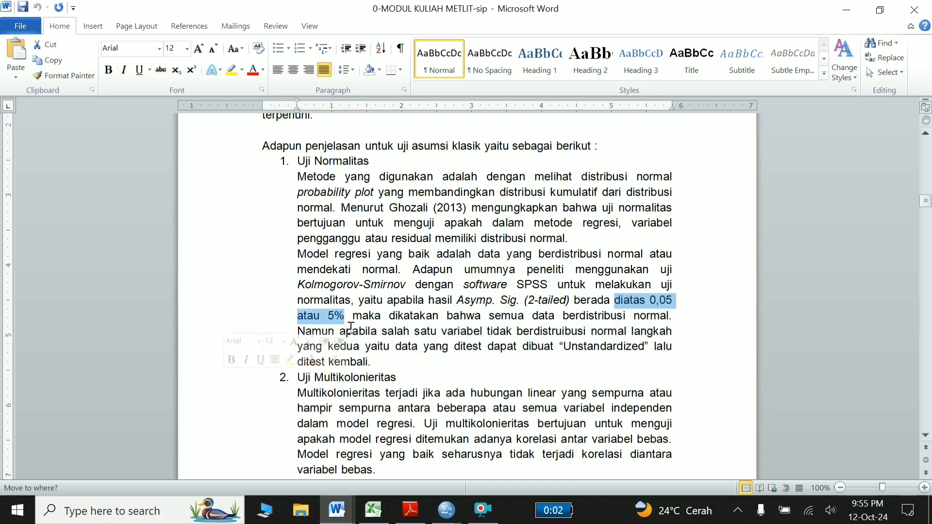
scroll(443, 383, "down", 1)
scroll(444, 383, "down", 1)
scroll(443, 383, "down", 3)
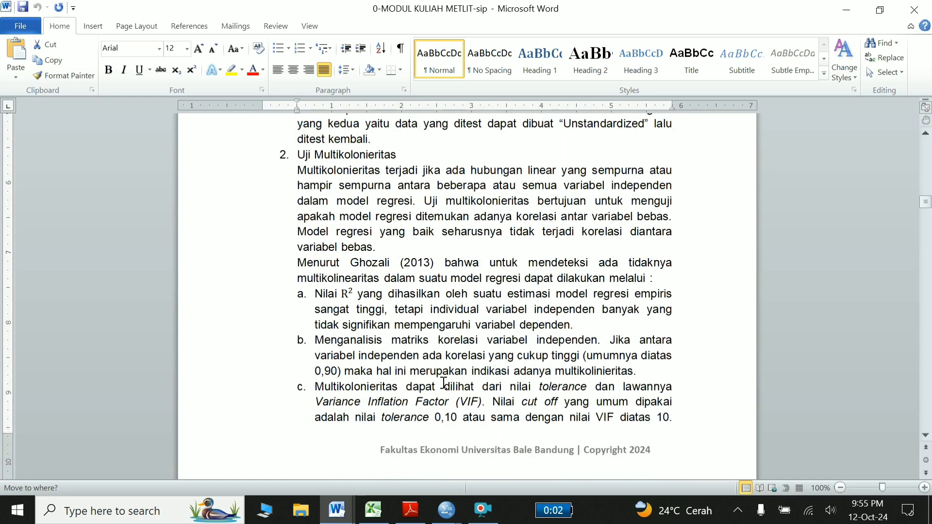
scroll(507, 326, "down", 1)
scroll(485, 323, "down", 1)
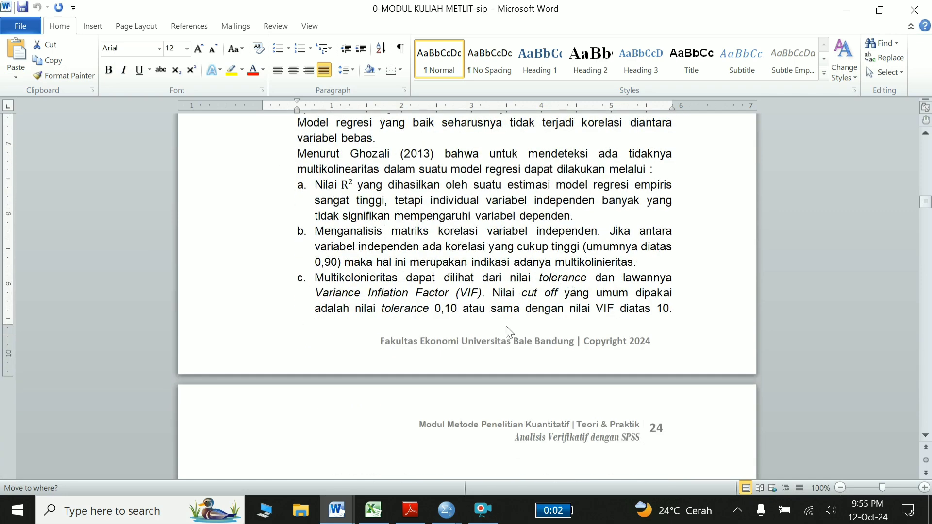
scroll(509, 331, "down", 1)
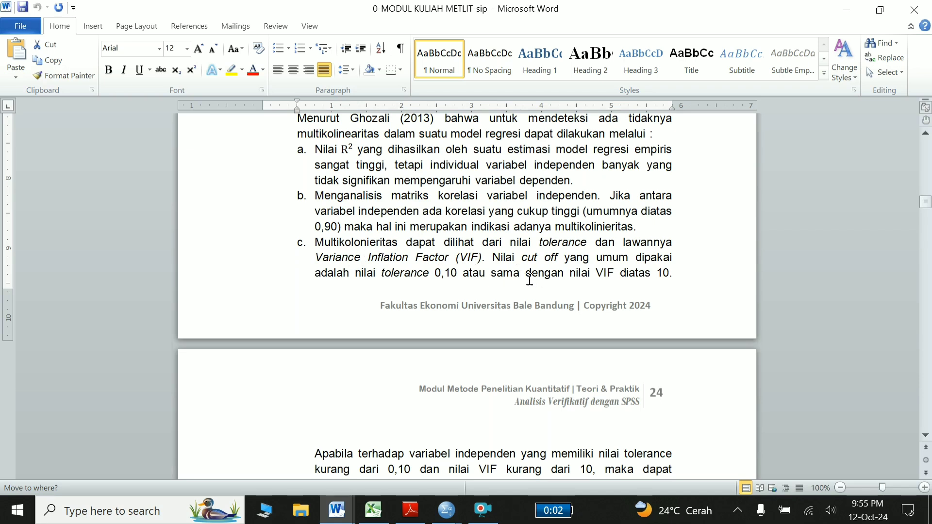
Step: Scroll through the multicollinearity section, highlighting the VIF cutoff value 10
scroll(530, 280, "down", 1)
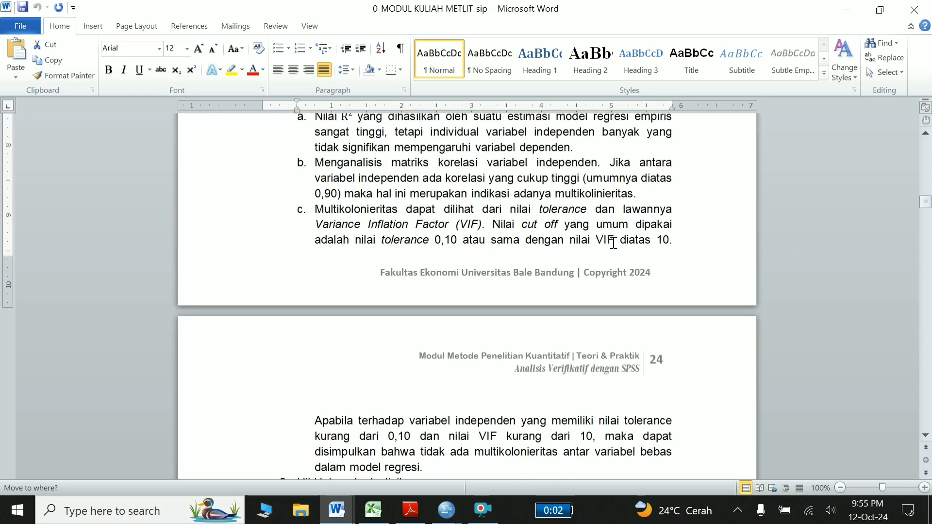
left_click_drag(660, 241, 674, 241)
scroll(651, 262, "down", 3)
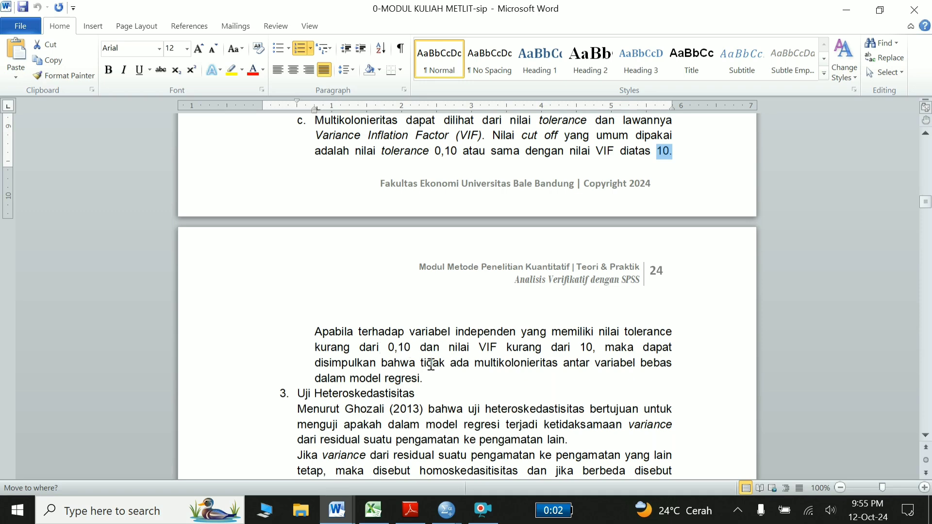
scroll(430, 365, "down", 1)
scroll(431, 365, "down", 2)
scroll(431, 365, "down", 2)
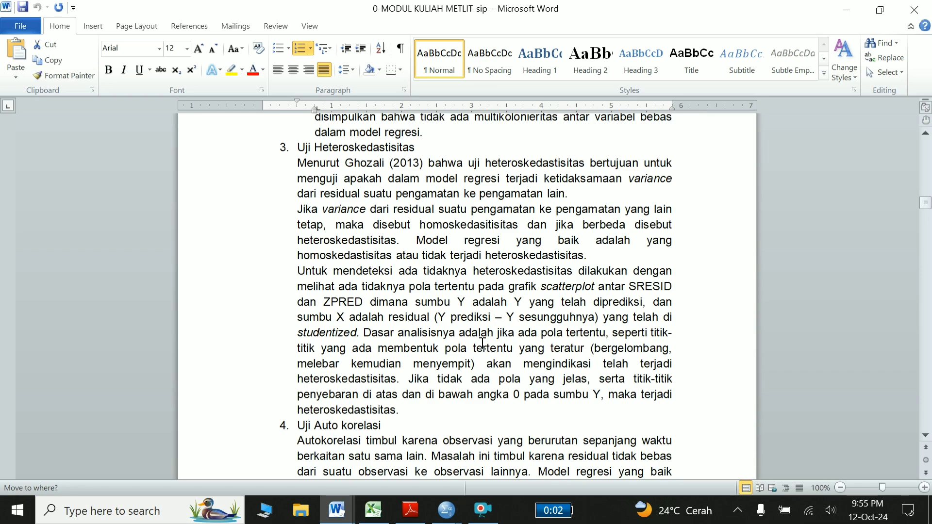
scroll(482, 344, "down", 2)
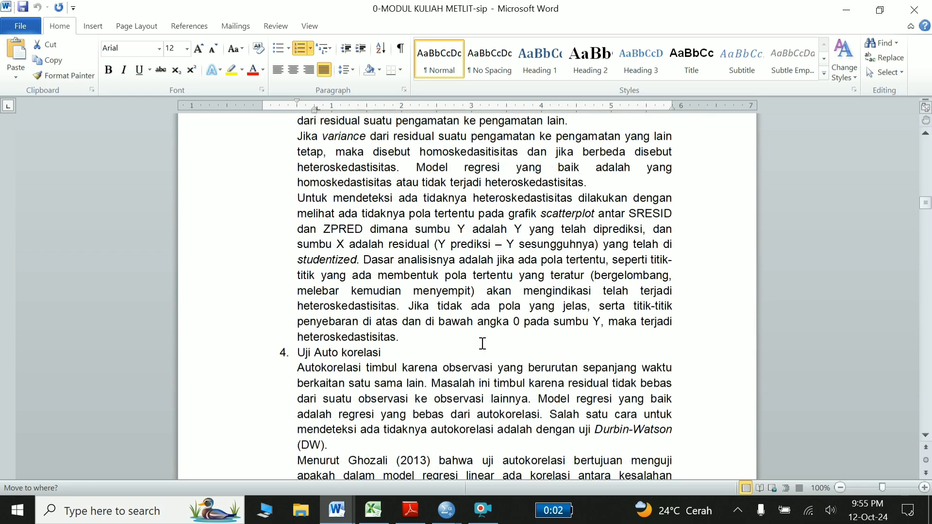
scroll(482, 344, "up", 1)
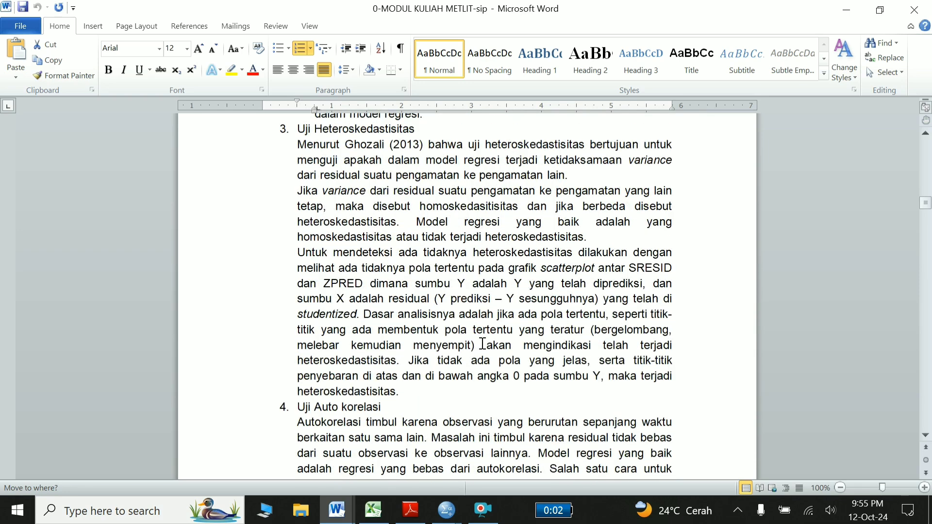
scroll(482, 343, "down", 2)
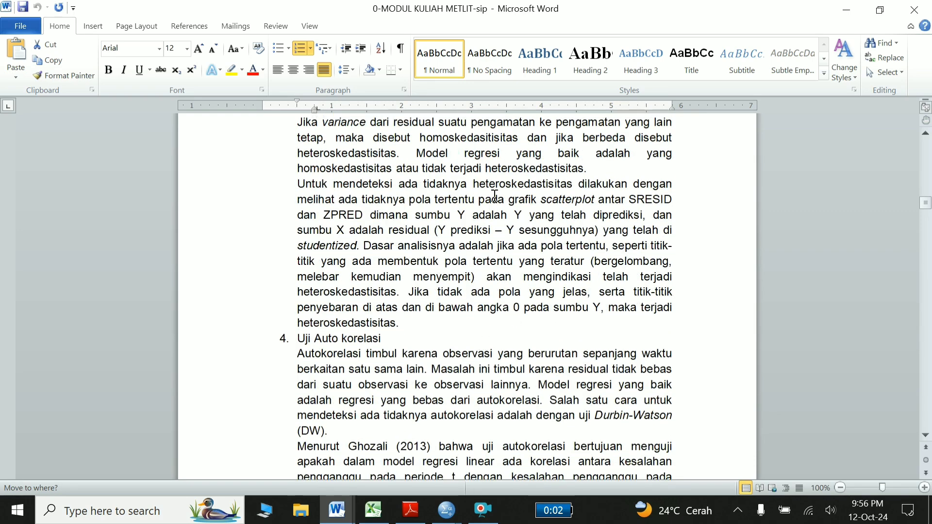
Step: Highlight 'tidak terjadi heteroskedastisitas' and continue past Uji Auto korelasi to the Durbin-Watson criteria table
left_click_drag(422, 167, 585, 168)
scroll(477, 324, "down", 2)
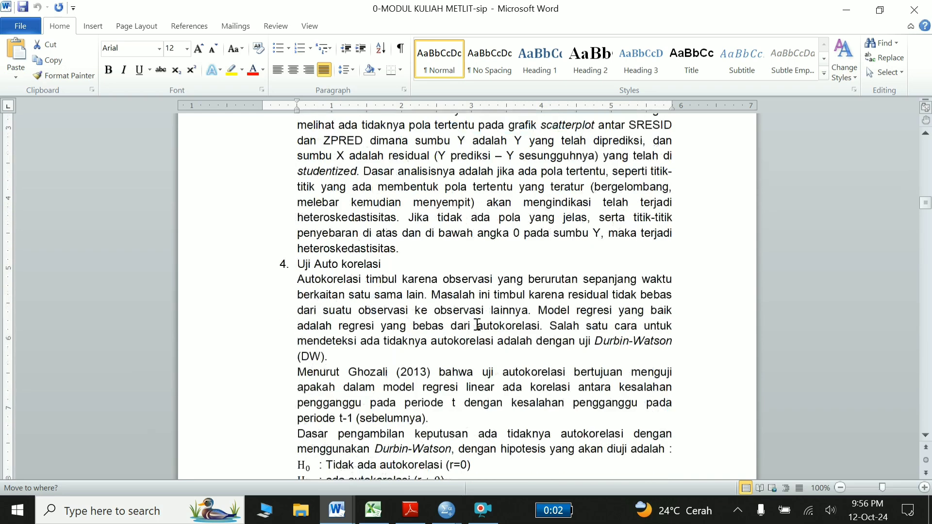
scroll(477, 324, "down", 1)
left_click(232, 250)
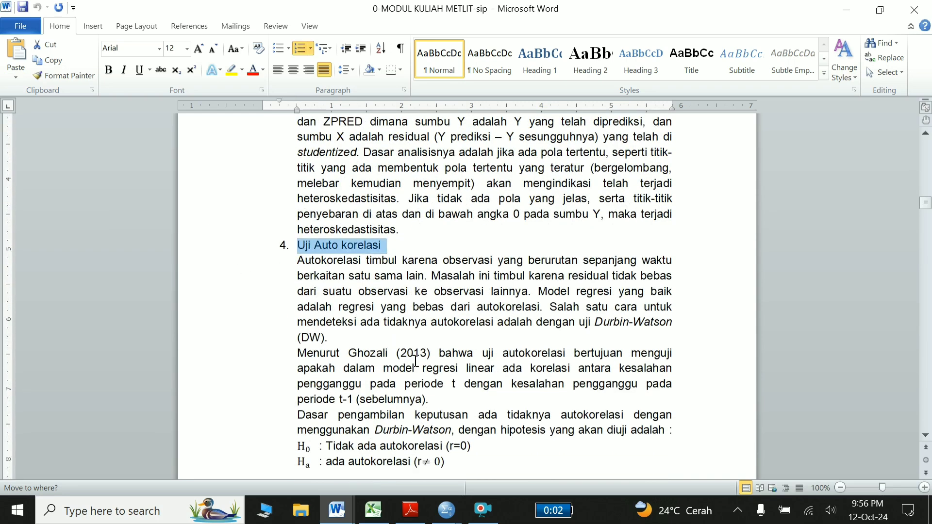
scroll(416, 360, "down", 2)
scroll(416, 360, "down", 2)
scroll(416, 360, "down", 4)
scroll(416, 367, "down", 5)
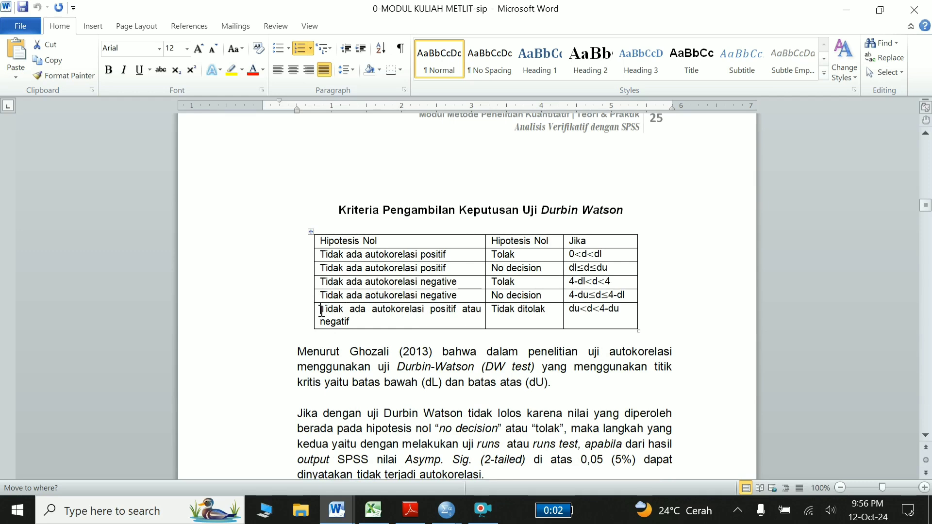
left_click_drag(321, 310, 619, 318)
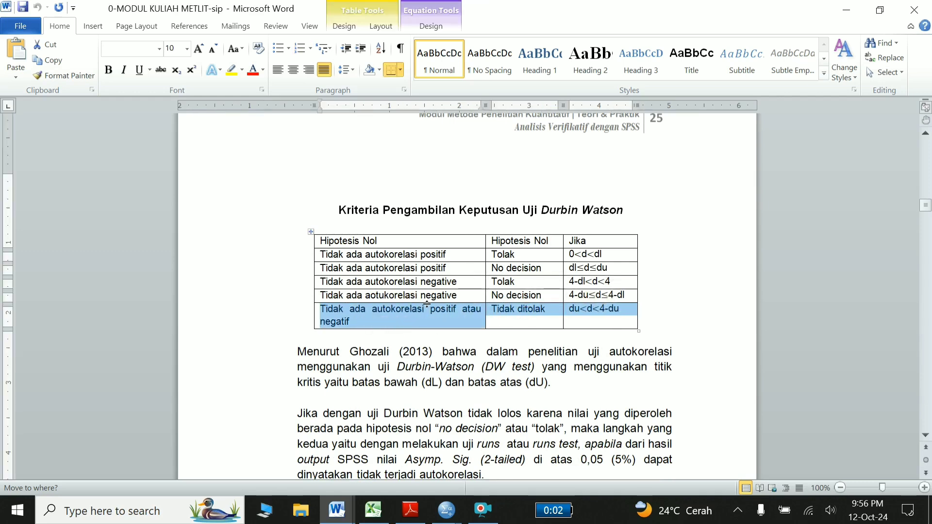
left_click(360, 327)
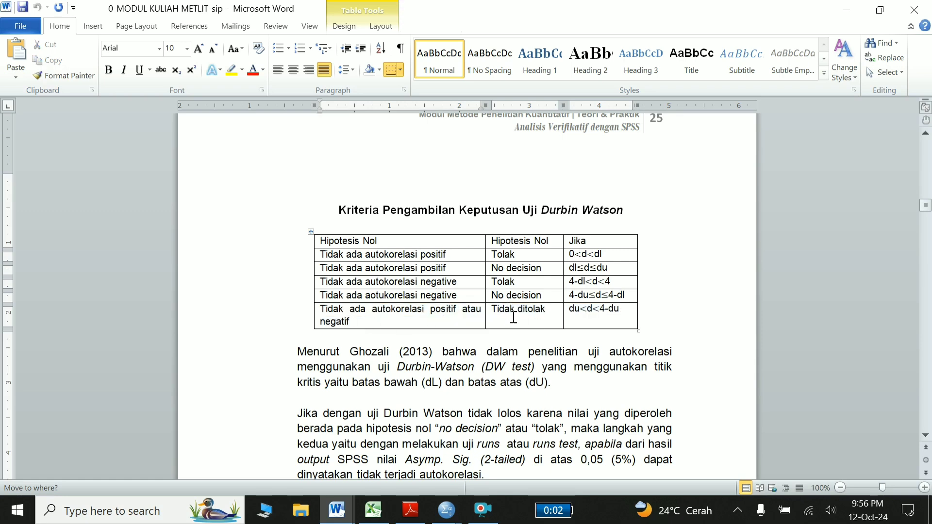
double_click(573, 311)
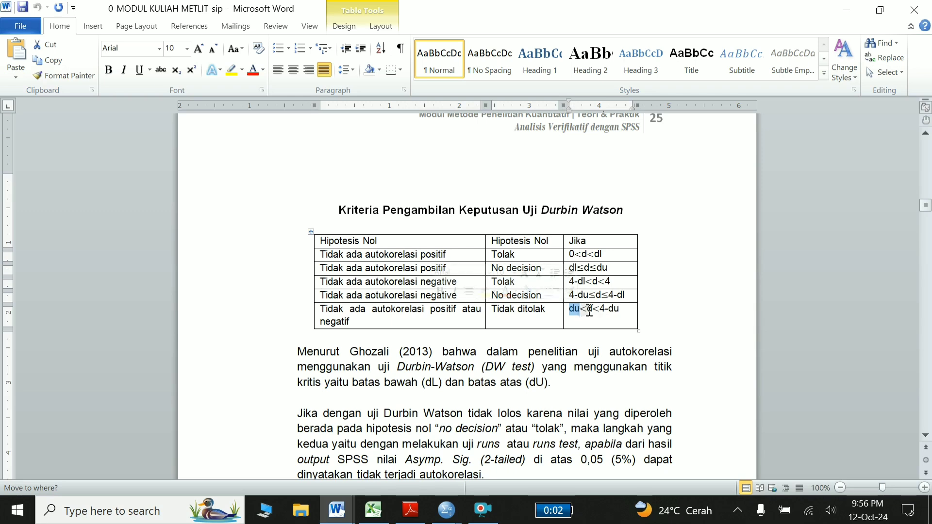
double_click(591, 311)
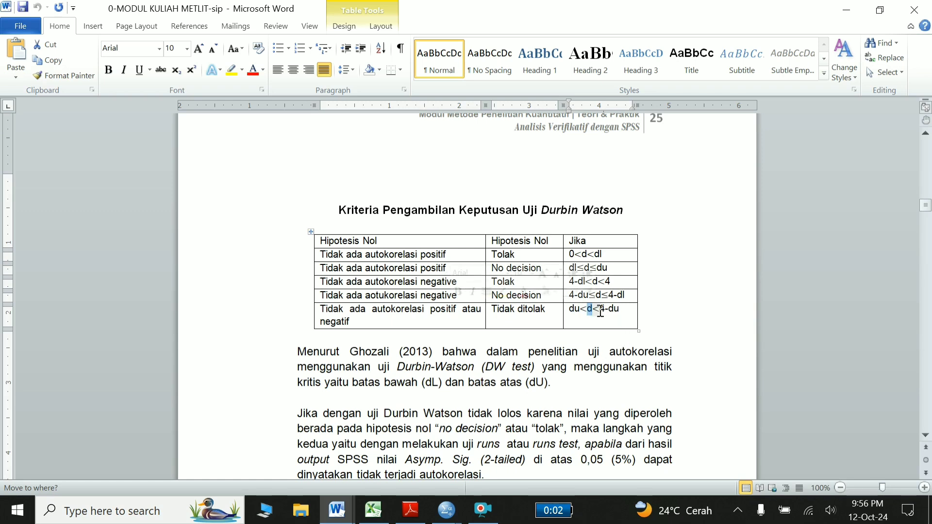
left_click_drag(600, 312, 611, 311)
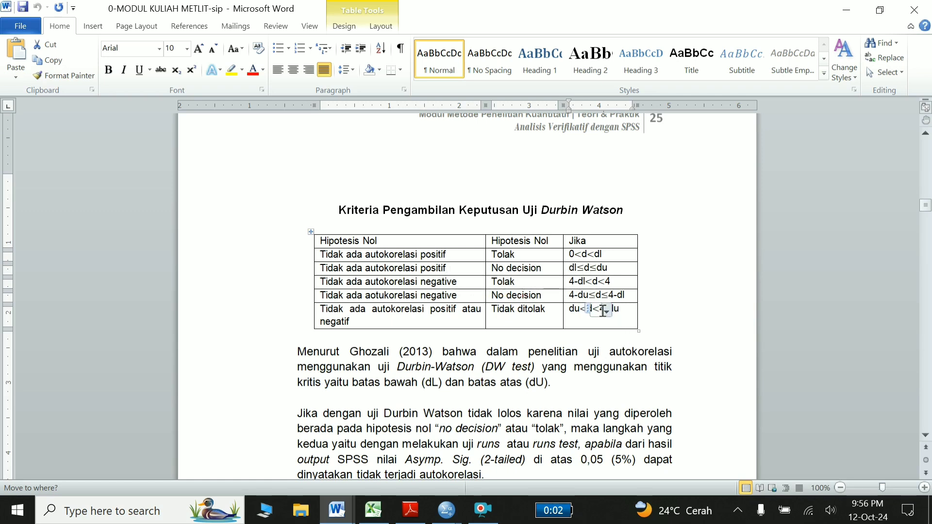
double_click(611, 311)
scroll(613, 382, "down", 2)
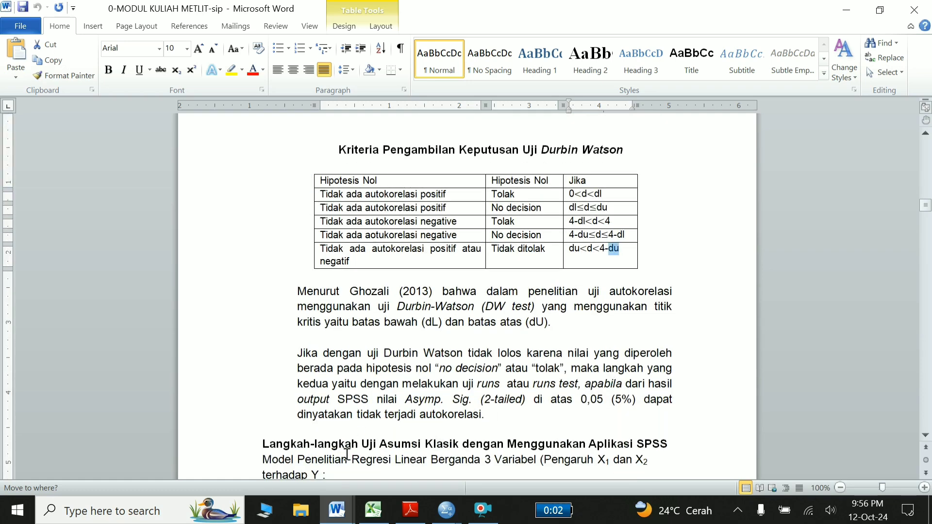
Step: Create a new empty SPSS dataset, Untitled2, then bring the Excel totals workbook forward
left_click(445, 504)
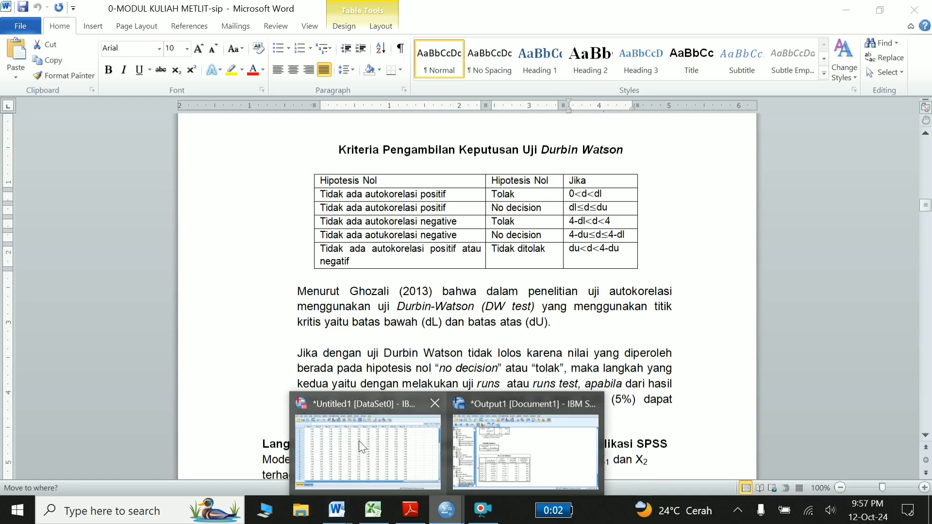
left_click(359, 440)
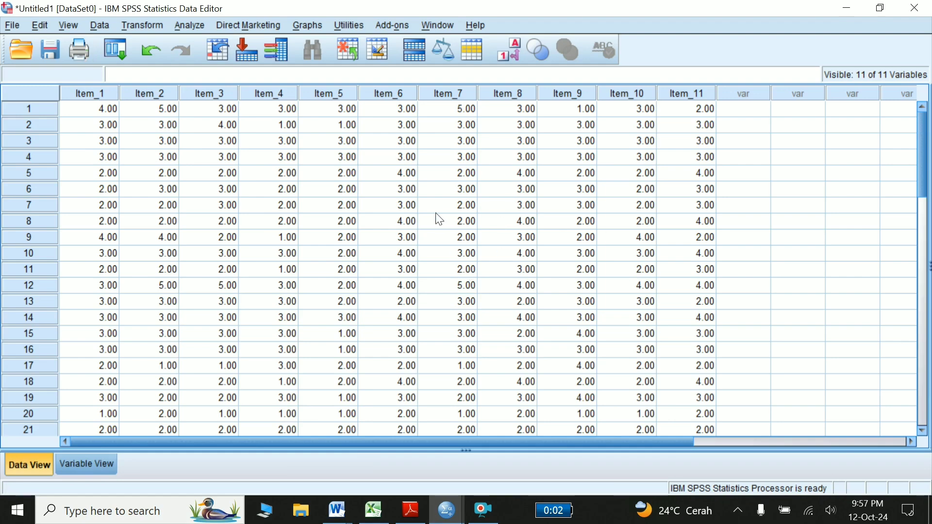
left_click(11, 25)
mouse_move(34, 45)
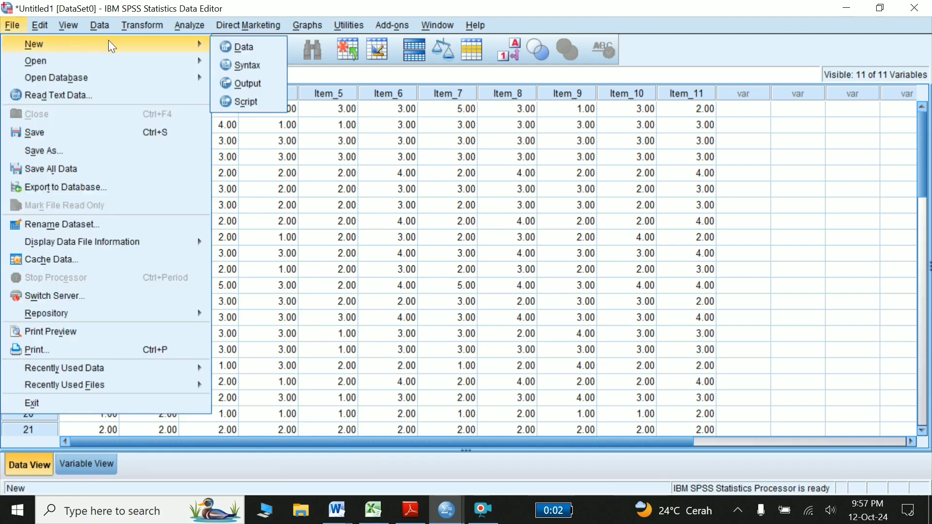
left_click(240, 45)
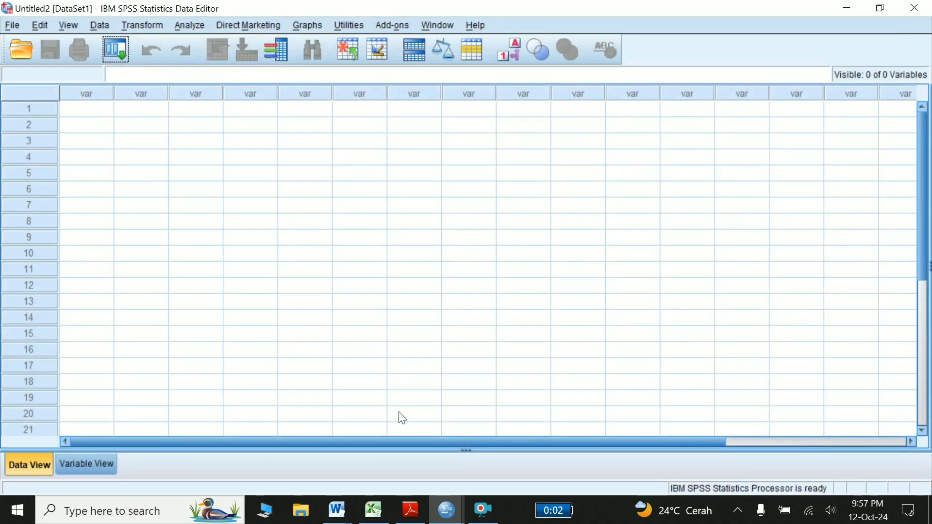
left_click(374, 509)
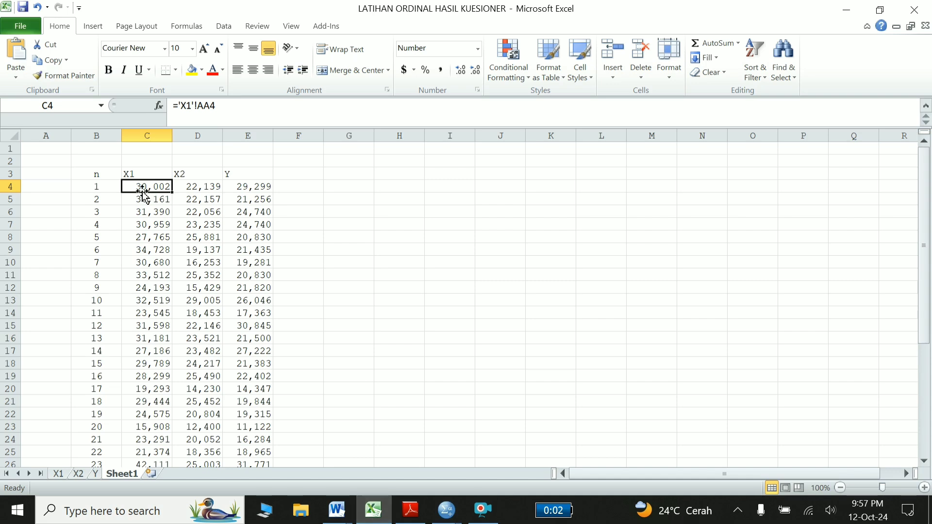
Step: Copy the X1, X2 and Y totals in C4:E39, then bring up the empty Untitled2 dataset
left_click_drag(140, 187, 246, 189)
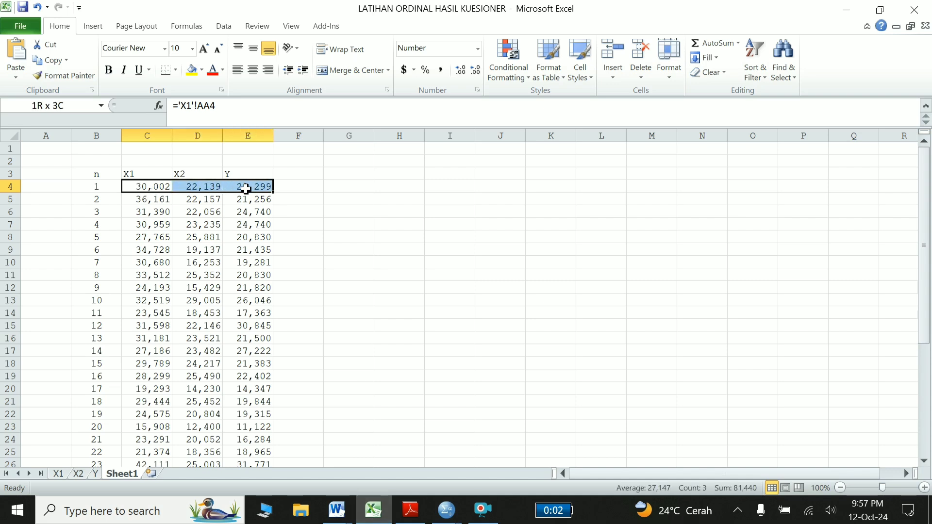
left_click_drag(246, 190, 245, 472)
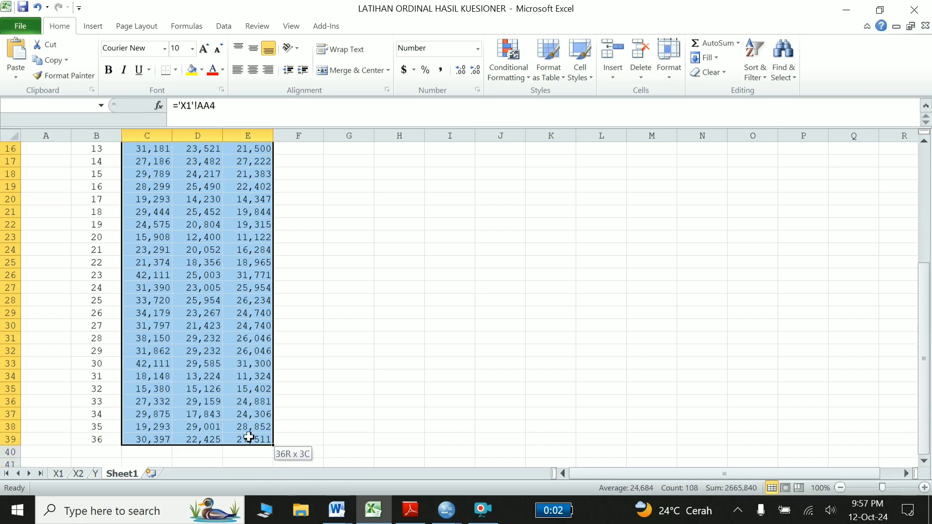
scroll(250, 306, "up", 3)
scroll(250, 309, "up", 2)
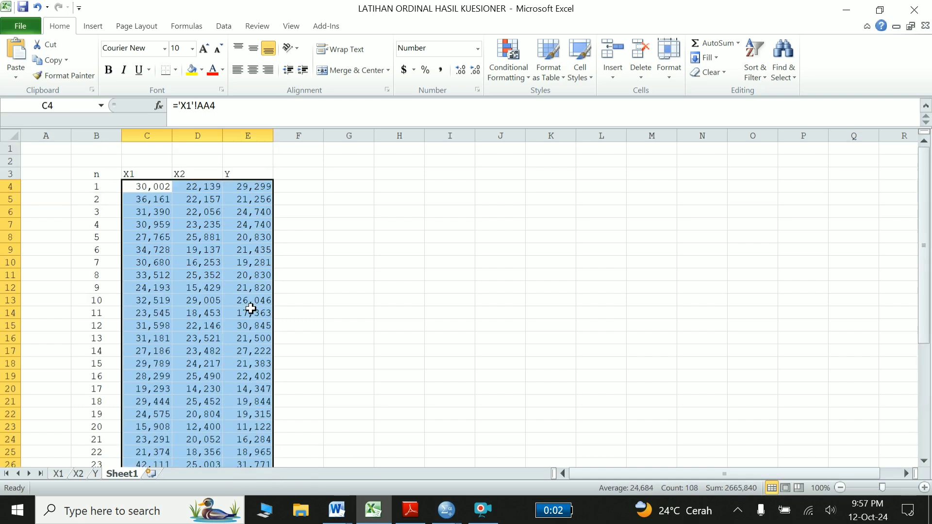
key("ctrl+c")
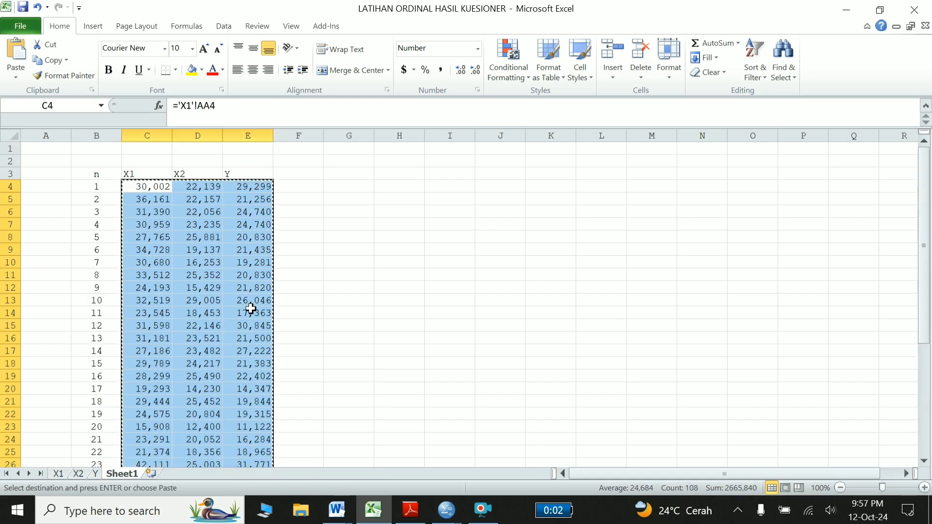
left_click(450, 518)
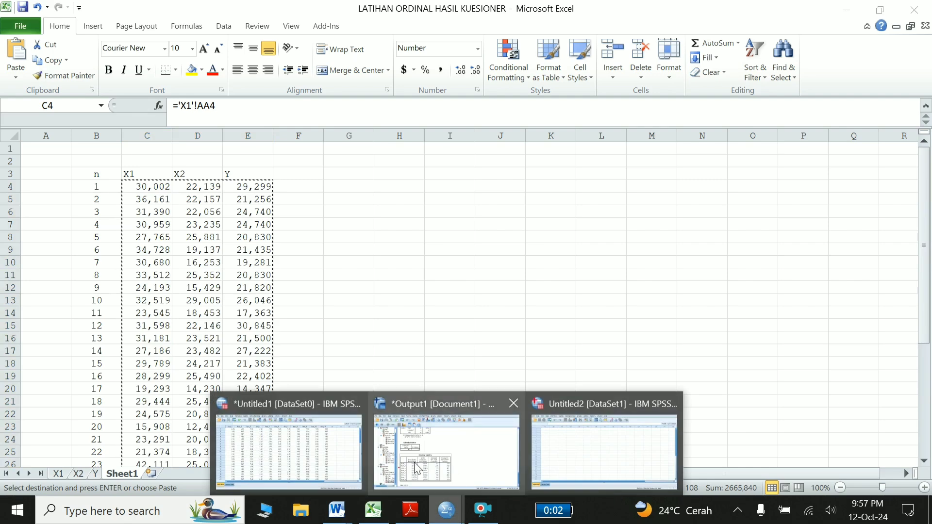
left_click(604, 451)
Step: Paste the 36 totals into Untitled2 as VAR00001–VAR00003, then return to Excel
left_click(95, 115)
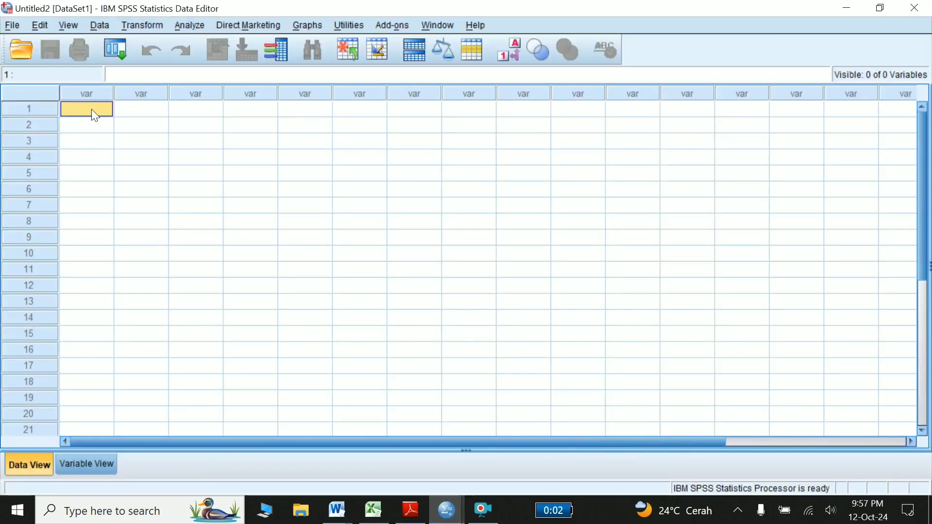
key("ctrl+v")
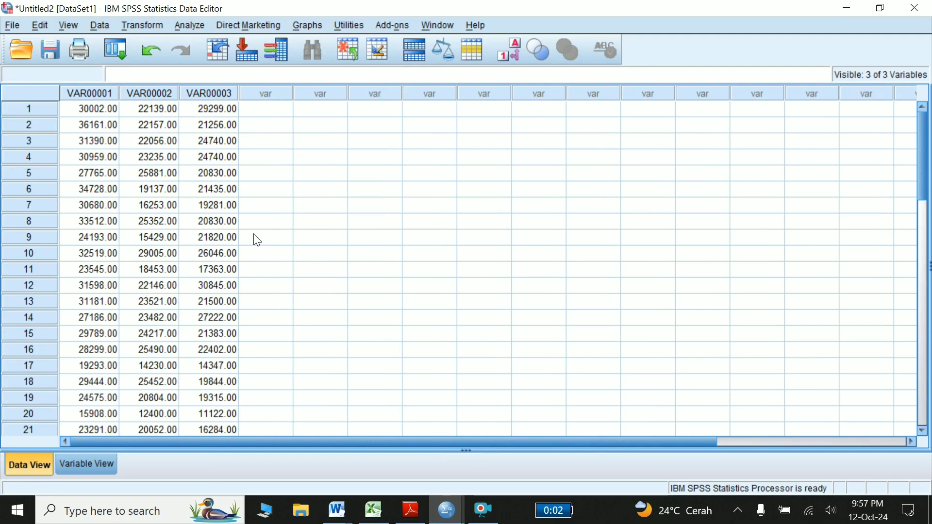
key("alt+Tab")
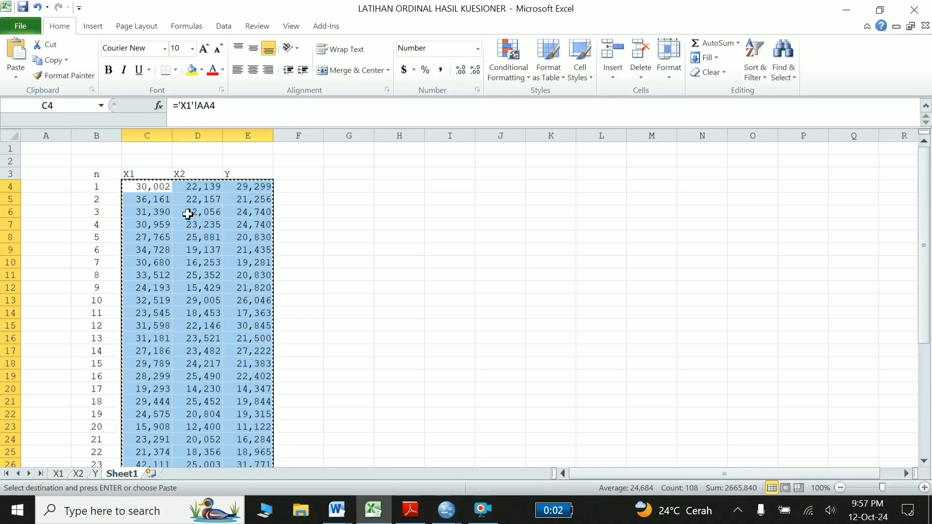
key("alt+Tab")
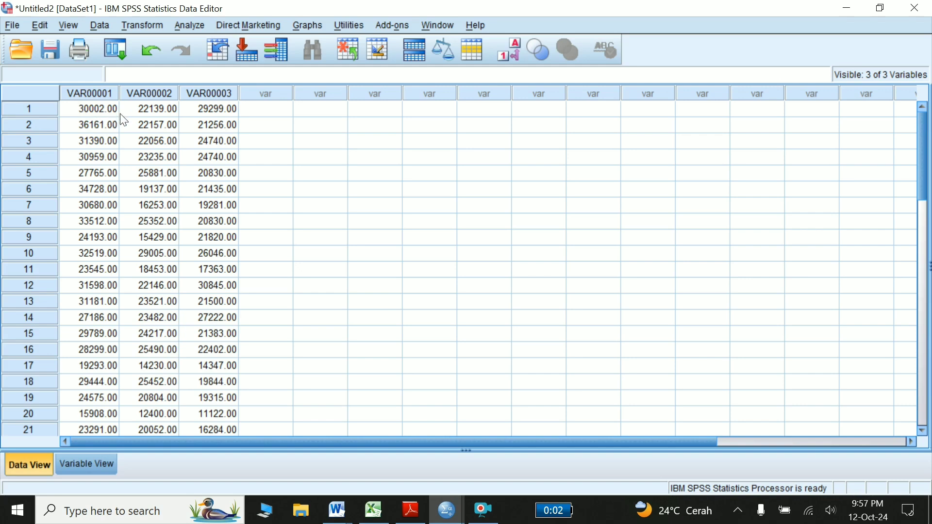
key("alt+Tab")
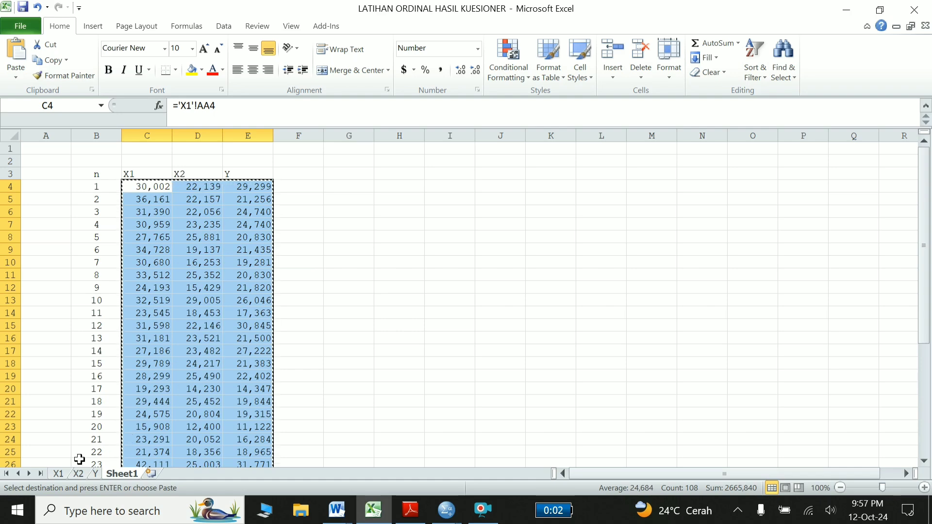
Step: Paste the copied totals as plain text into a new blank Word document
left_click(18, 510)
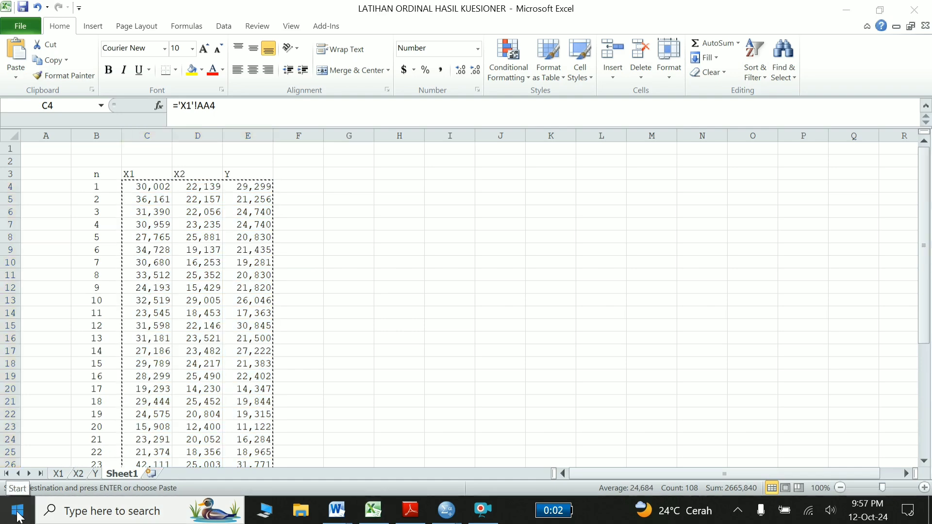
left_click(262, 102)
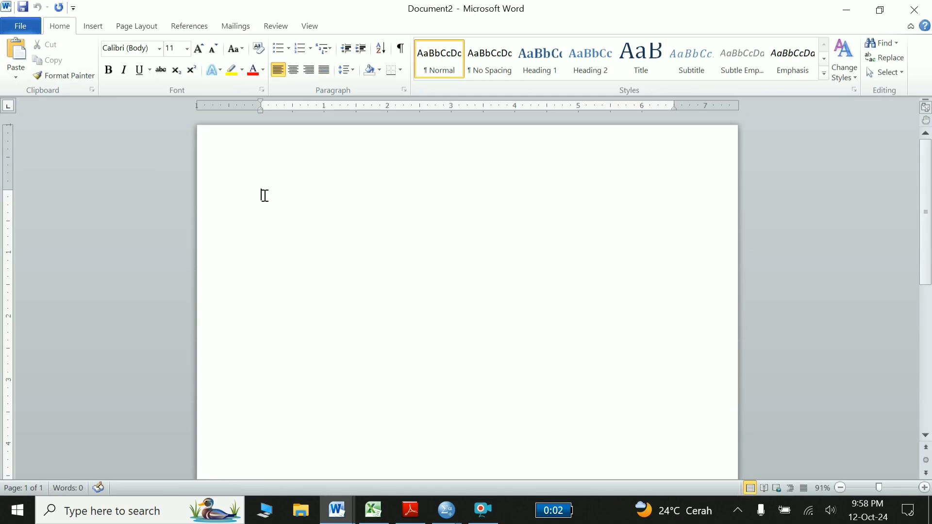
right_click(265, 196)
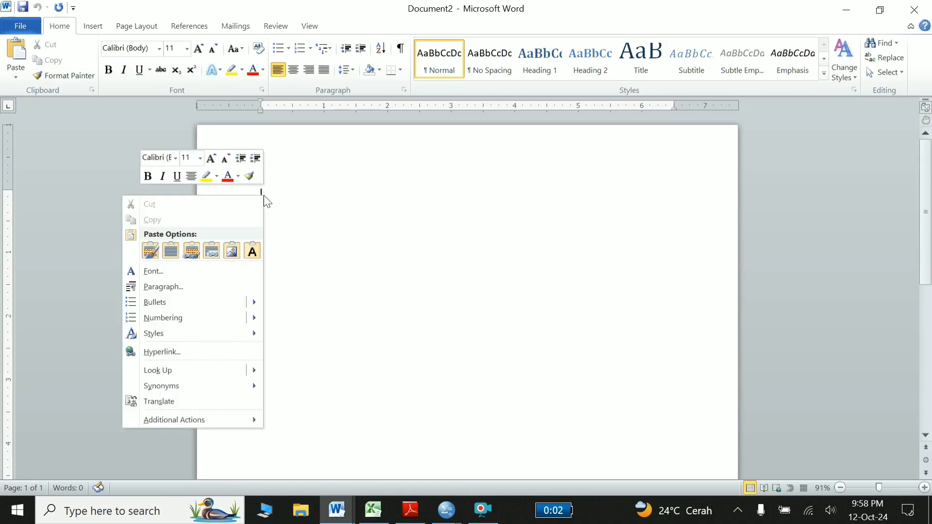
left_click(252, 251)
scroll(334, 246, "up", 15)
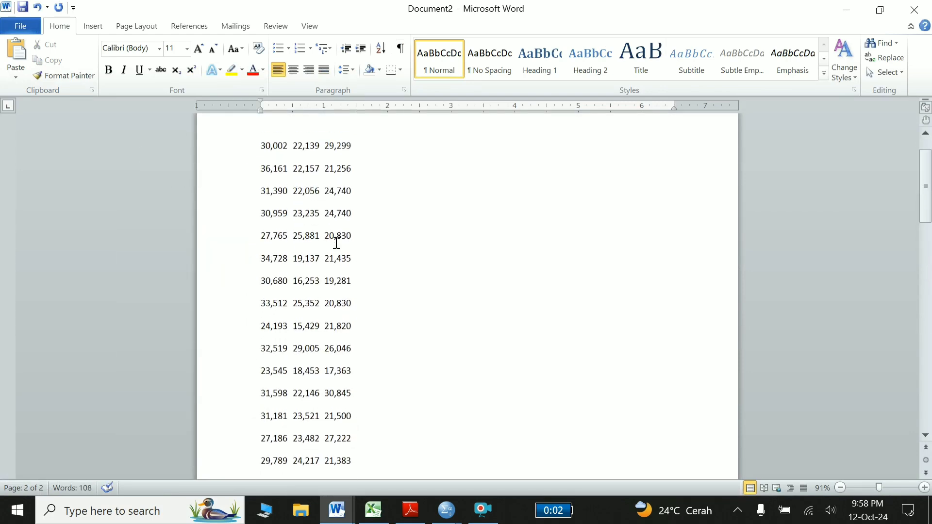
left_click(274, 199)
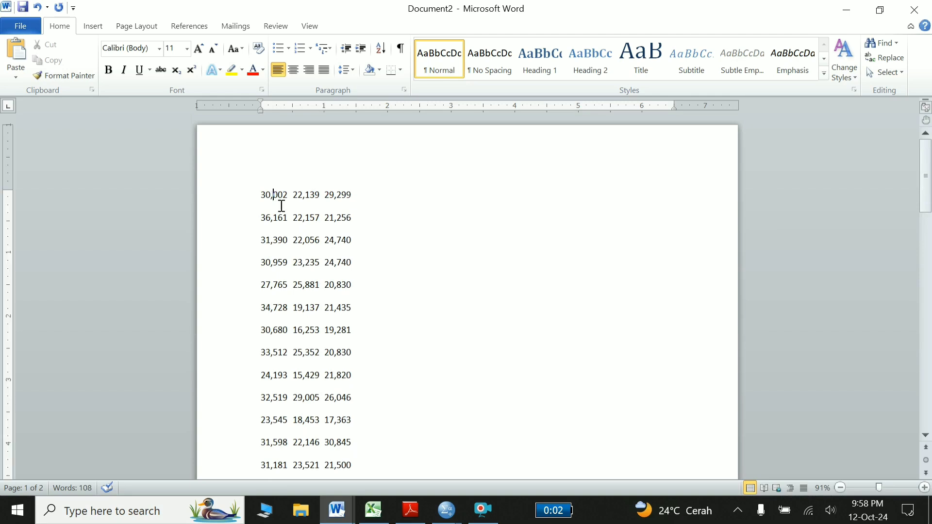
Step: Replace all commas with periods (108 replacements) and select the corrected rows of numbers
left_click(415, 220)
left_click(884, 57)
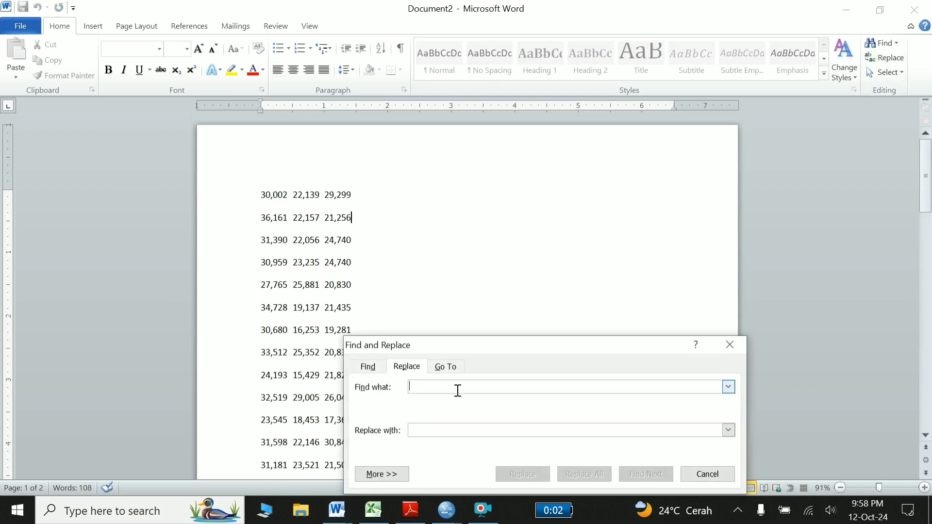
type(",")
left_click(485, 430)
type(".")
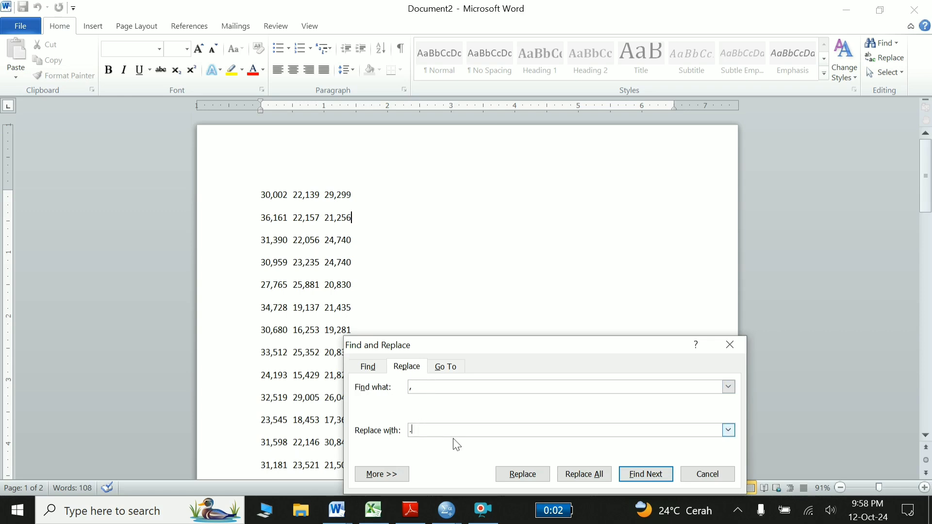
left_click(587, 474)
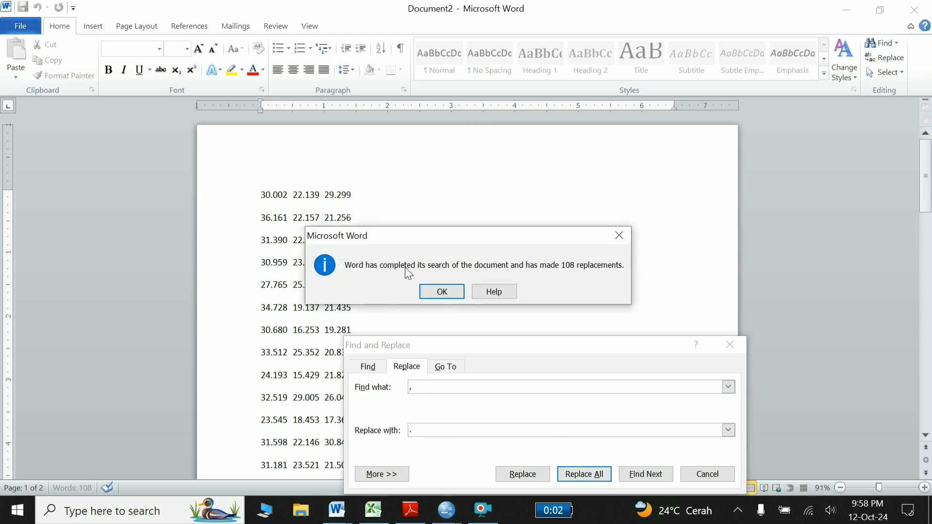
left_click(432, 292)
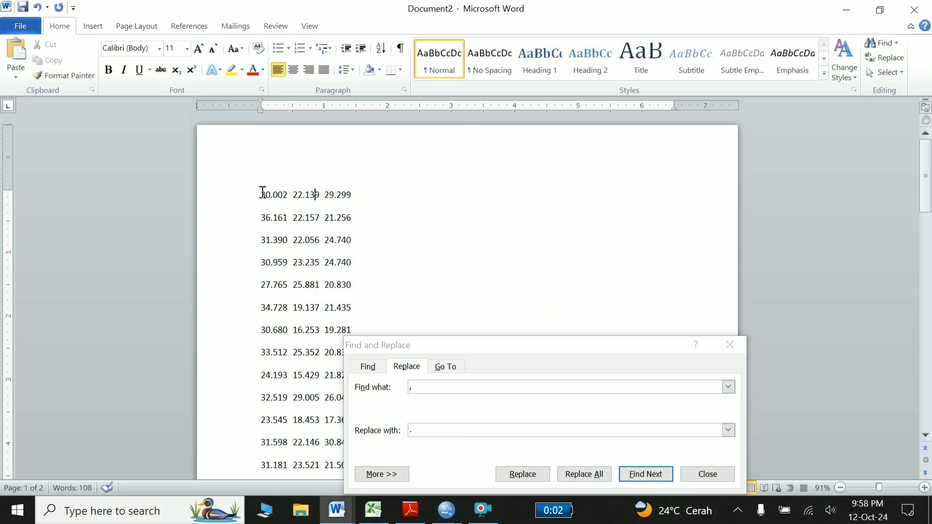
mouse_move(261, 194)
left_mouse_down()
mouse_move(321, 340)
mouse_move(405, 99)
mouse_move(354, 251)
left_mouse_up()
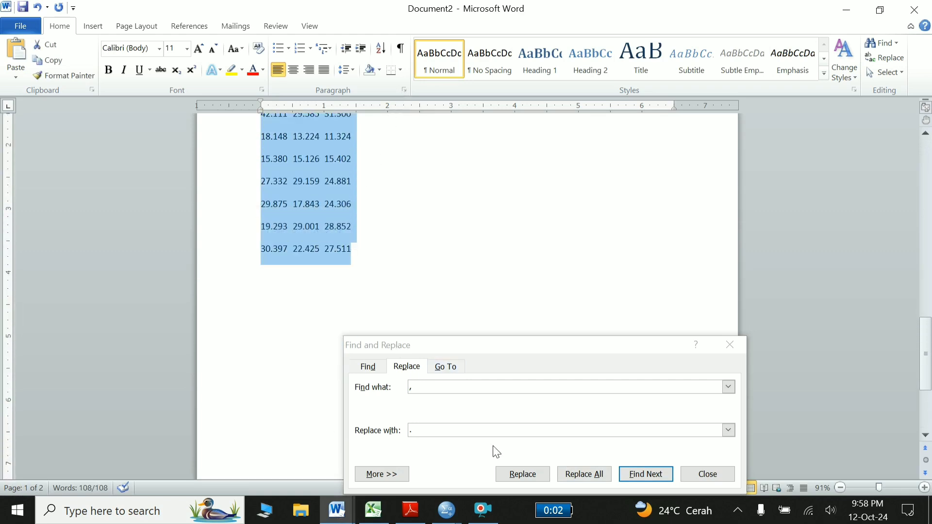
left_click(440, 517)
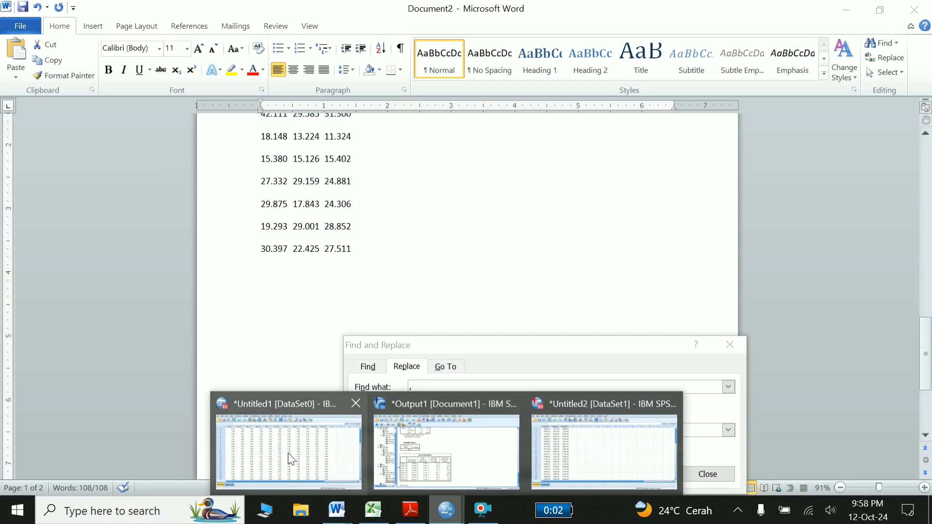
Step: Paste the decimal totals over Untitled2 from row 1 of VAR00001, giving 30.00, 22.14, 29.30
left_click(288, 453)
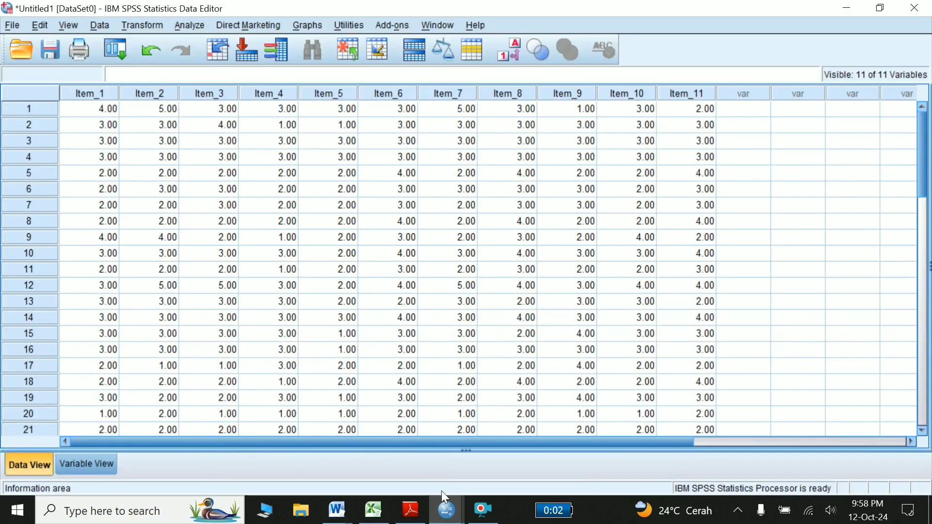
left_click(447, 510)
left_click(553, 435)
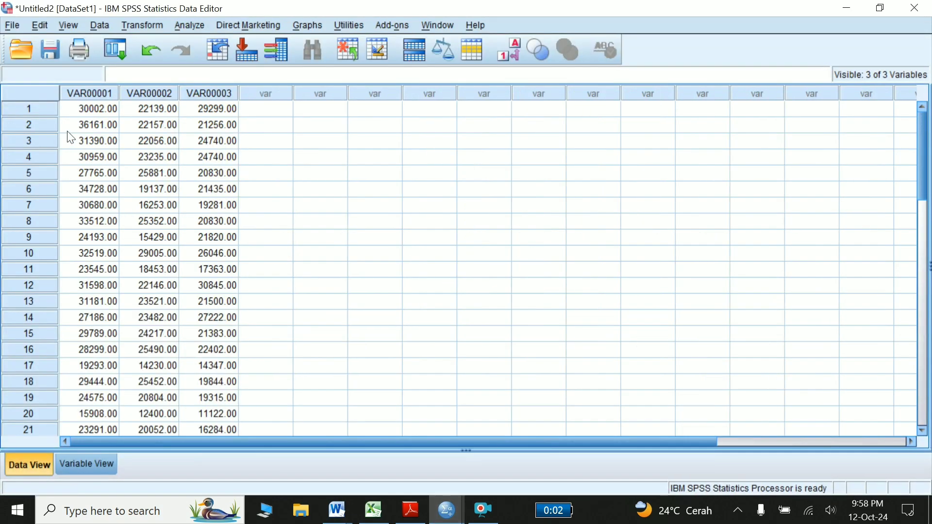
left_click(110, 109)
right_click(110, 109)
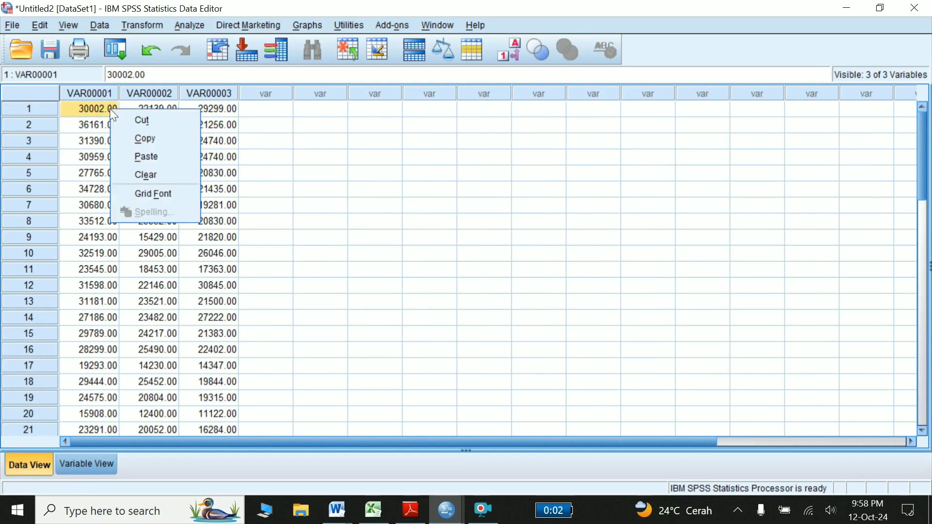
left_click(142, 157)
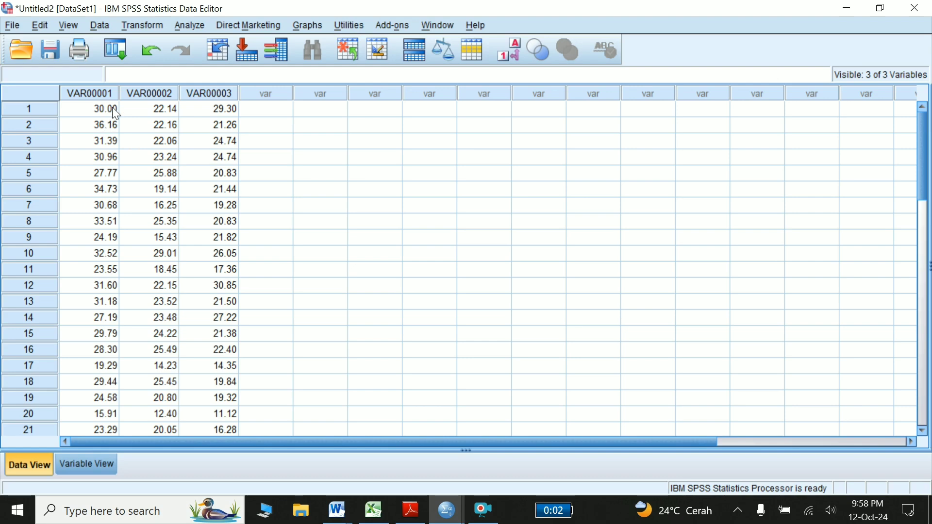
Step: In Variable View, set Decimals to 3 for all three variables
left_click(92, 467)
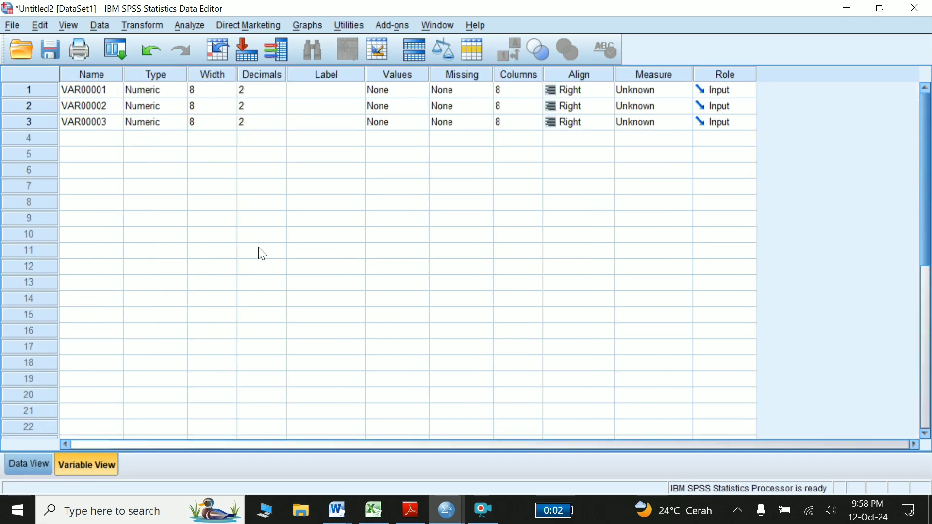
left_click(268, 90)
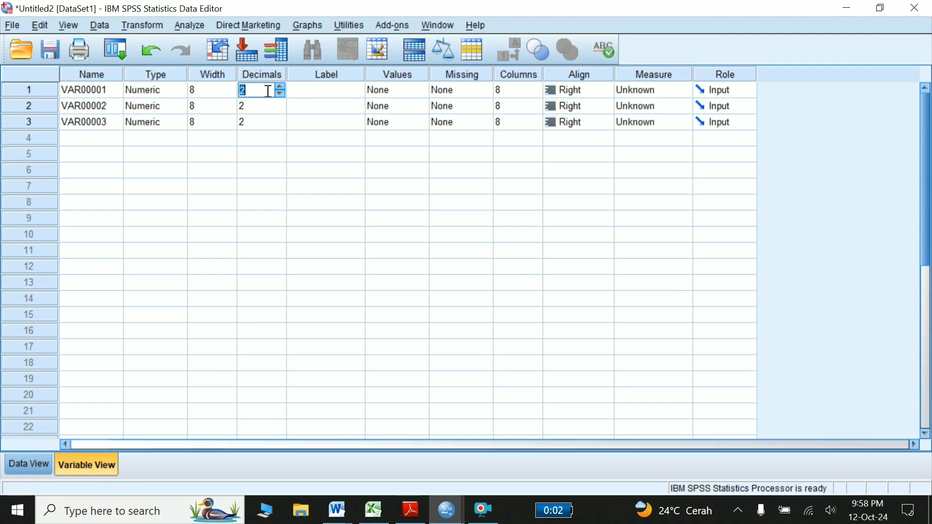
type("3")
left_click(265, 105)
type("3")
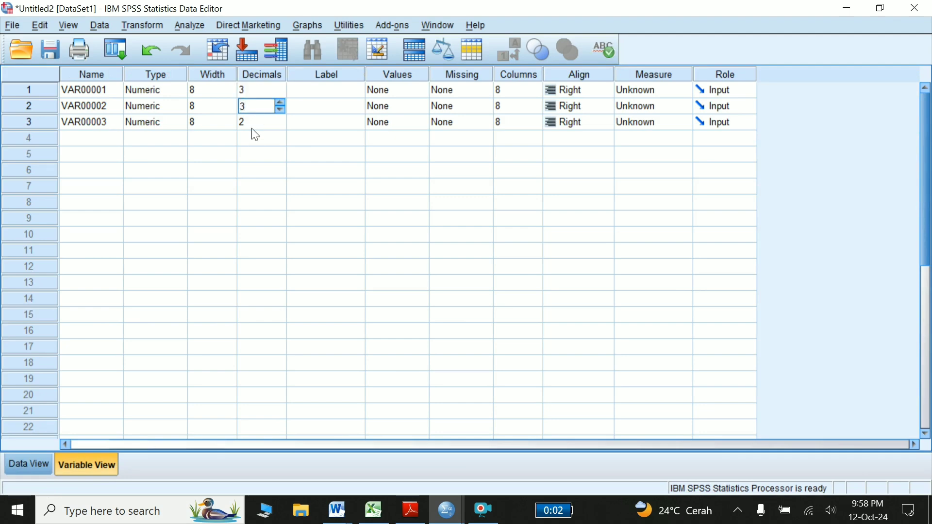
left_click(263, 121)
type("3")
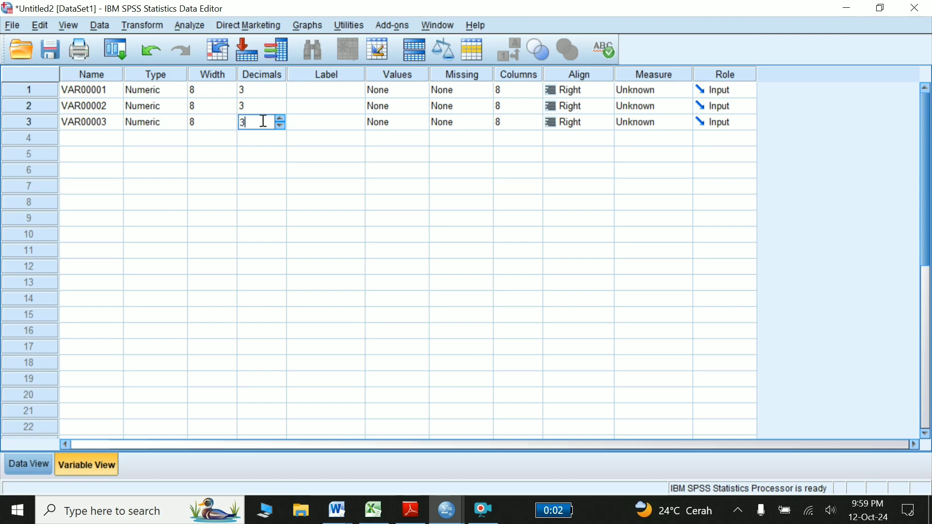
Step: Rename the variables Var_X1, Var_X2 and Var_Y, then return to Data View
left_click(105, 93)
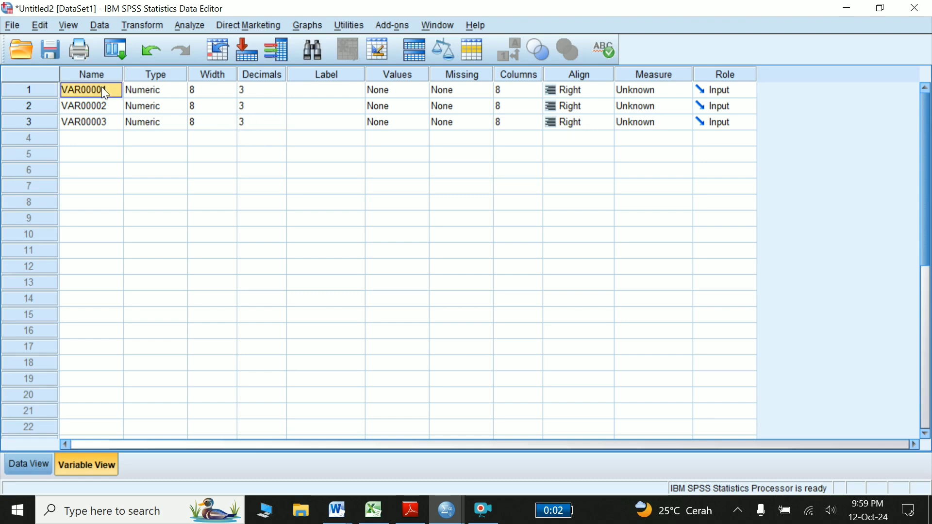
type("Var_X1")
key("Return")
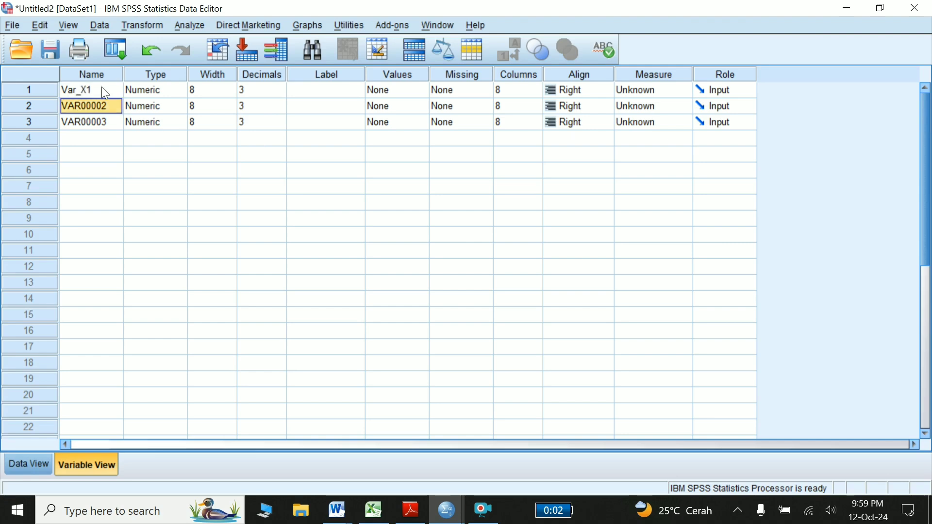
type("Var_X")
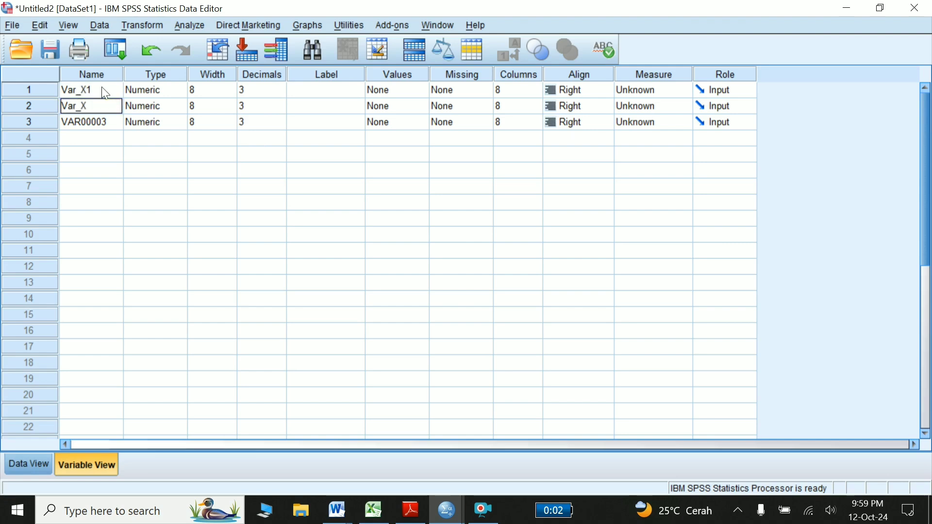
type("2")
key("Return")
type("Var_Y")
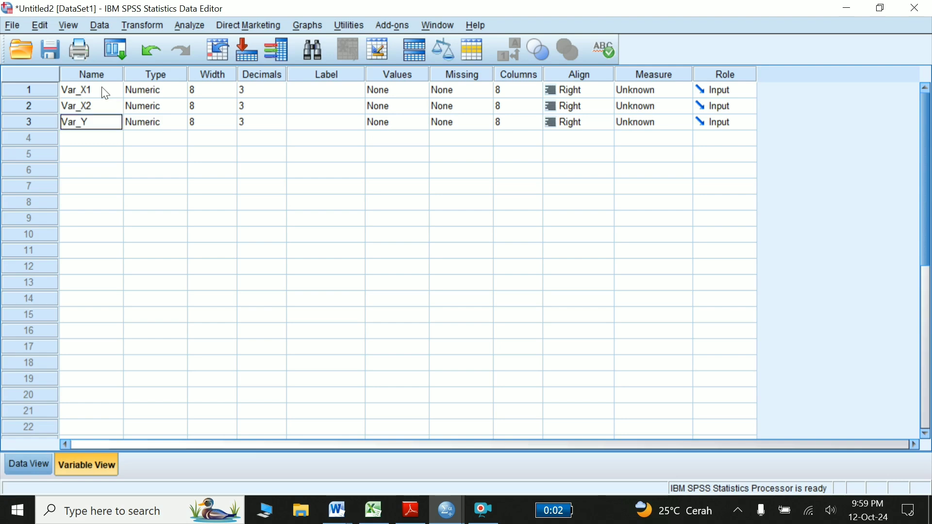
key("Return")
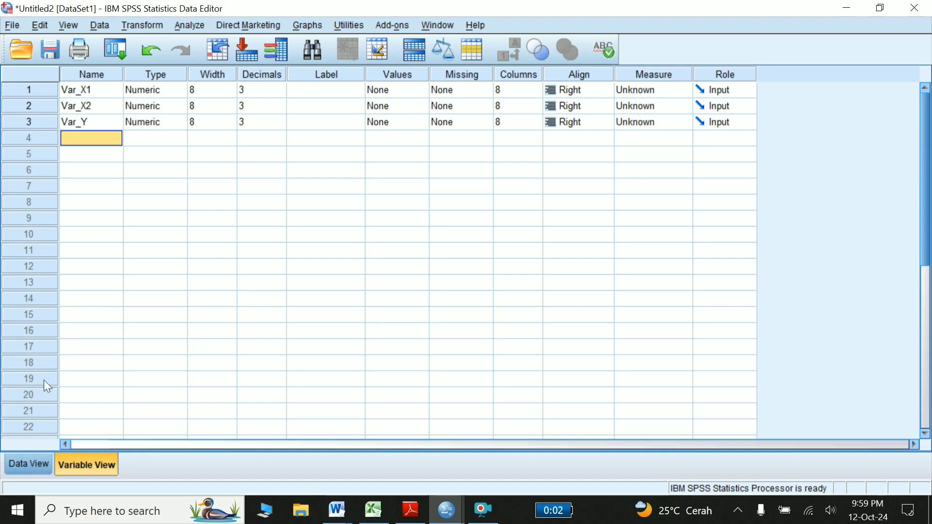
left_click(25, 463)
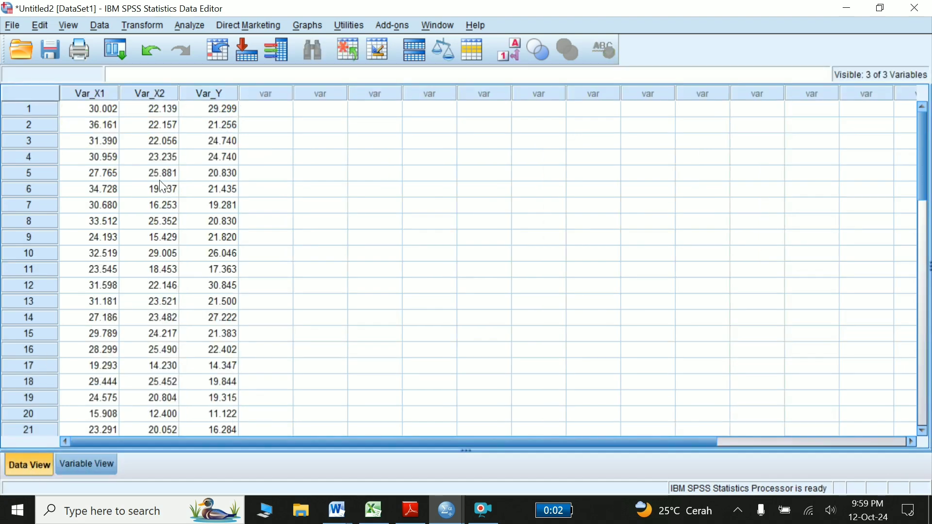
Step: Check the Excel sheet, then back in Untitled2 open Analyze > Nonparametric Tests > Legacy Dialogs
left_click(371, 518)
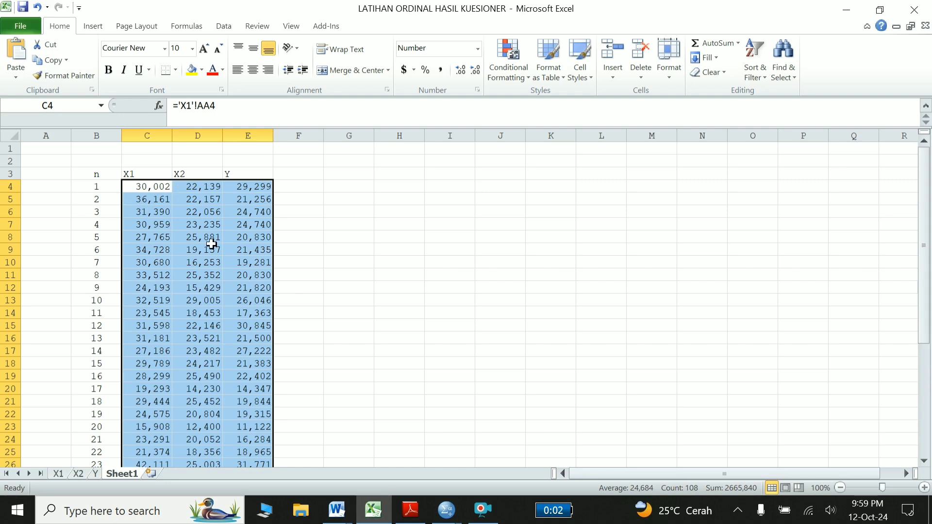
left_click(445, 509)
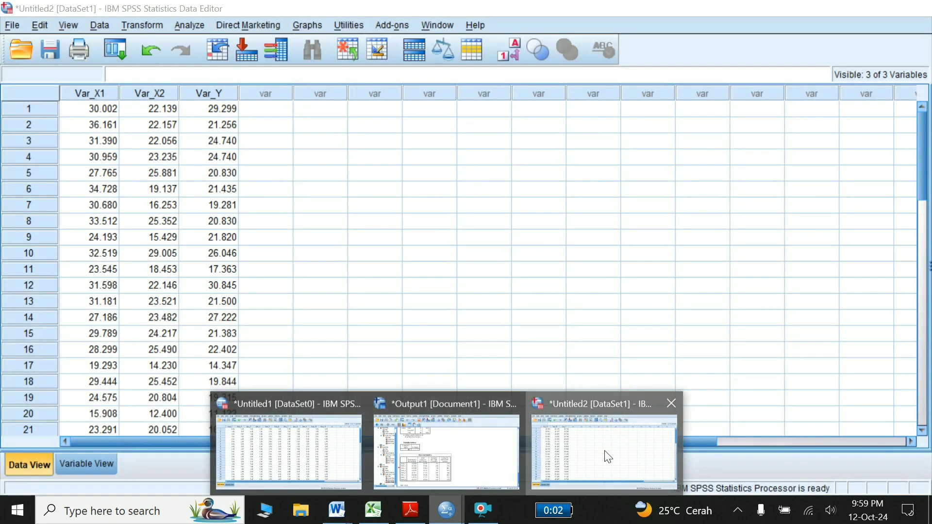
left_click(604, 450)
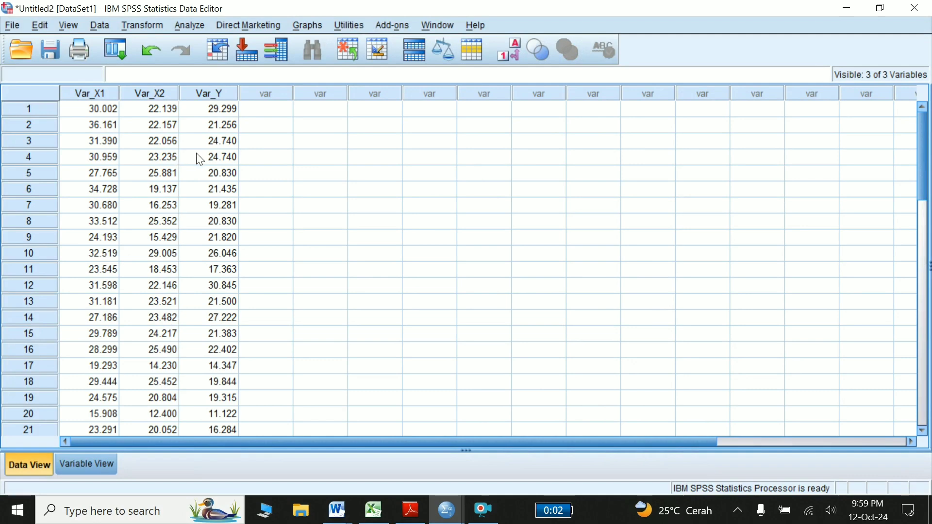
left_click(190, 26)
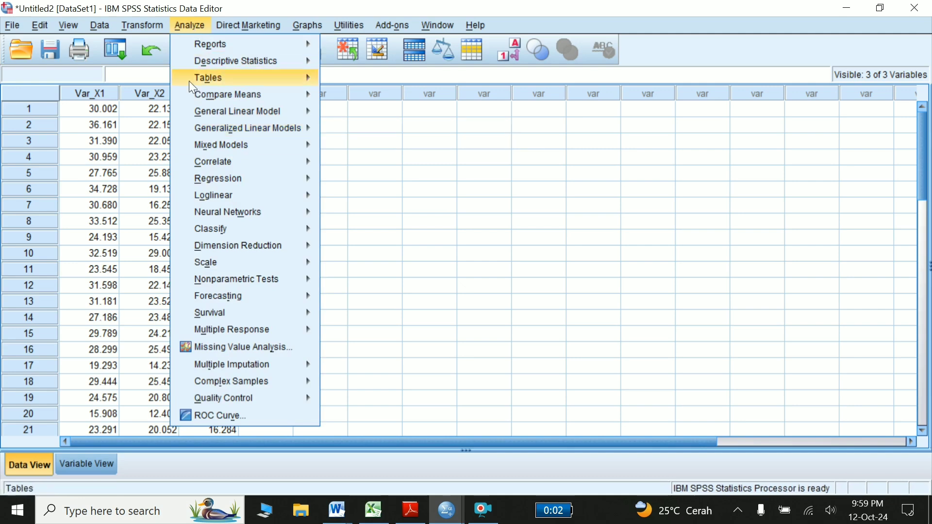
mouse_move(236, 278)
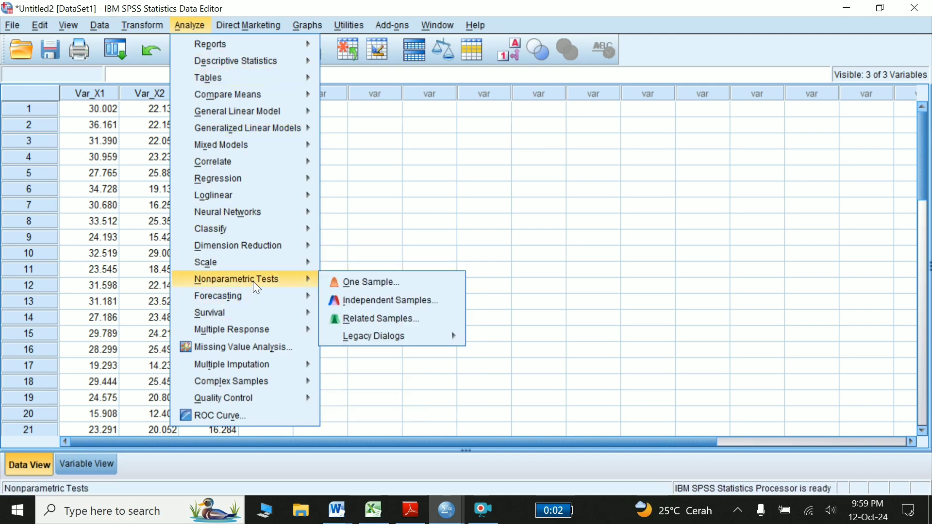
mouse_move(374, 335)
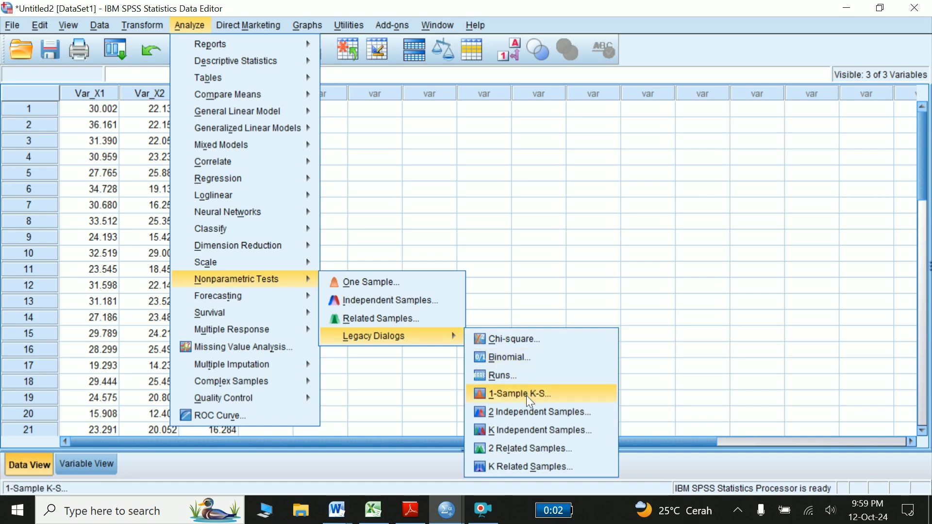
Step: Run a 1-Sample K-S normality test with Var_X1, Var_X2 and Var_Y as test variables
left_click(530, 400)
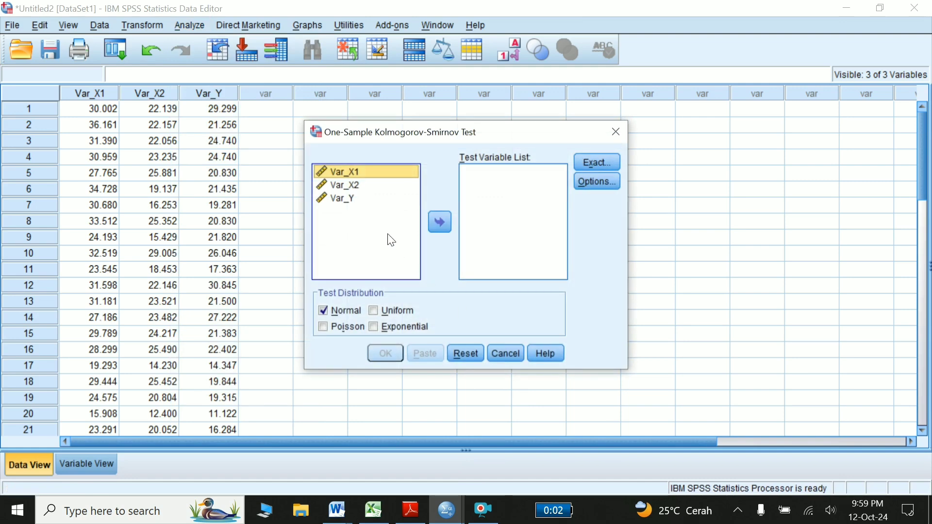
left_click(391, 240, "shift")
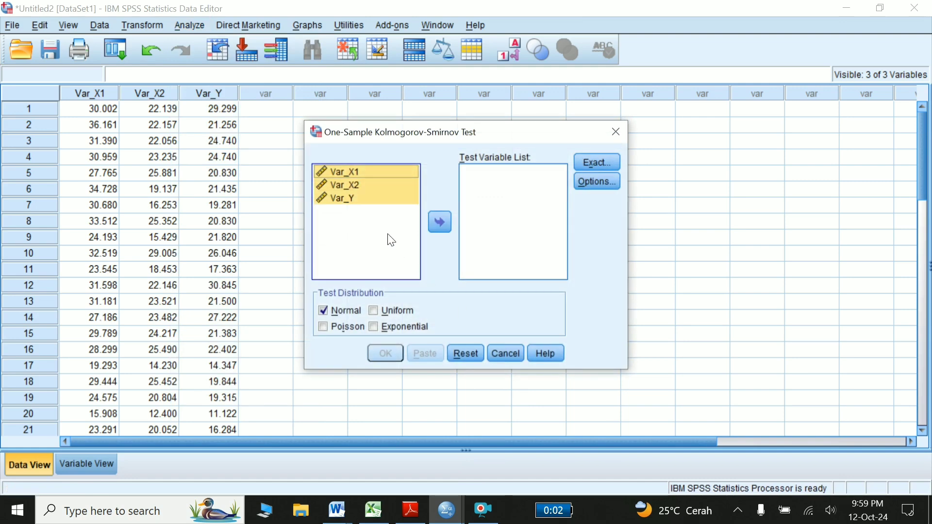
left_click(441, 224)
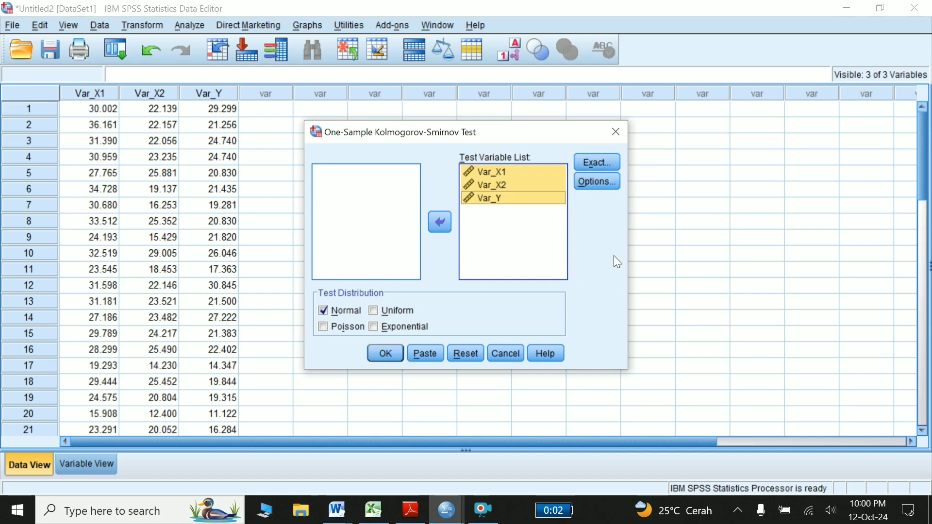
left_click(392, 357)
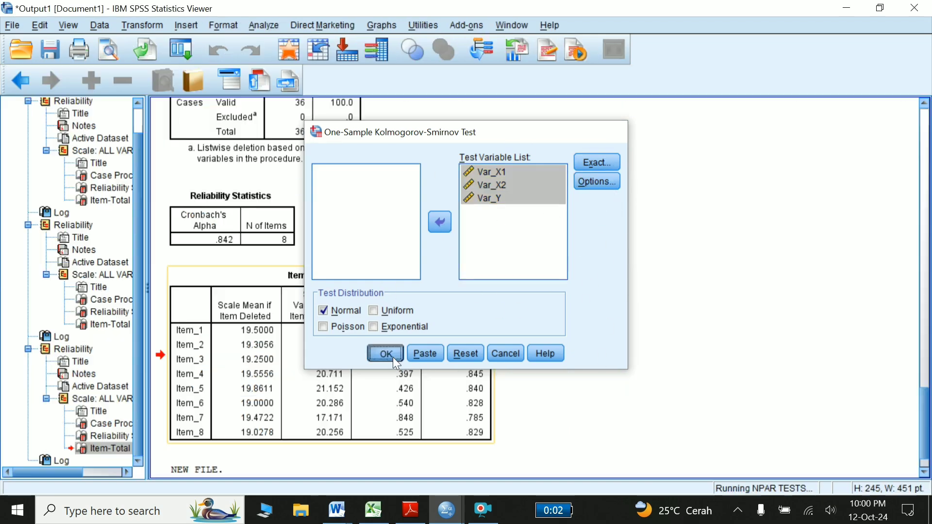
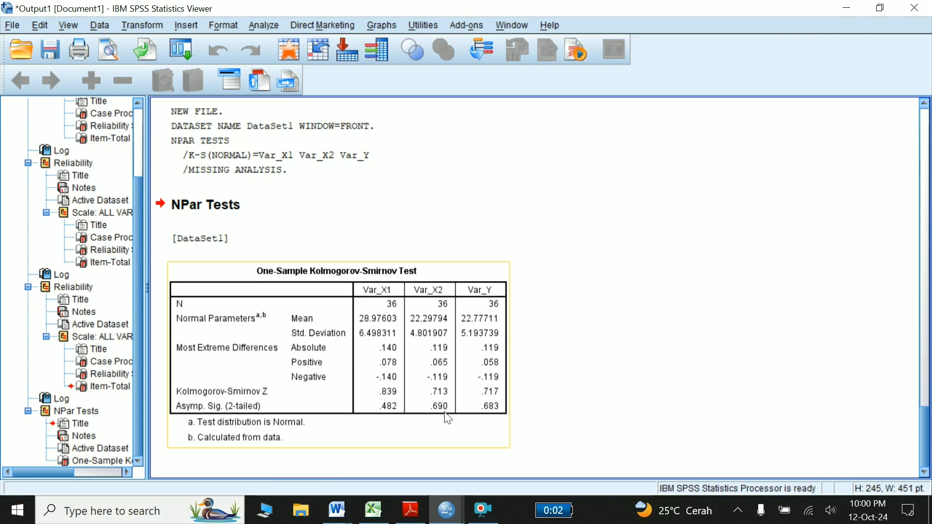
Step: Bring up the Word methods module and scroll through its assumption-test sections
key("alt+Tab")
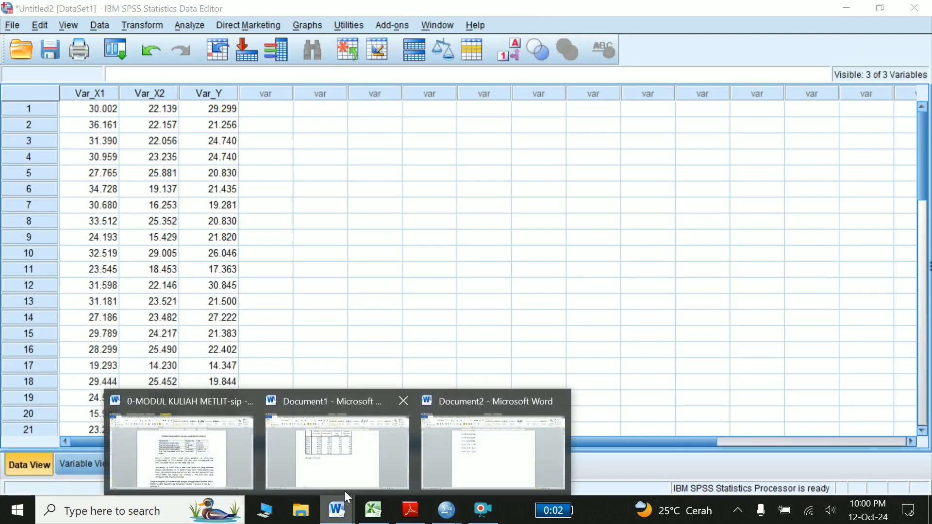
left_click(202, 470)
scroll(374, 308, "up", 5)
scroll(374, 309, "up", 8)
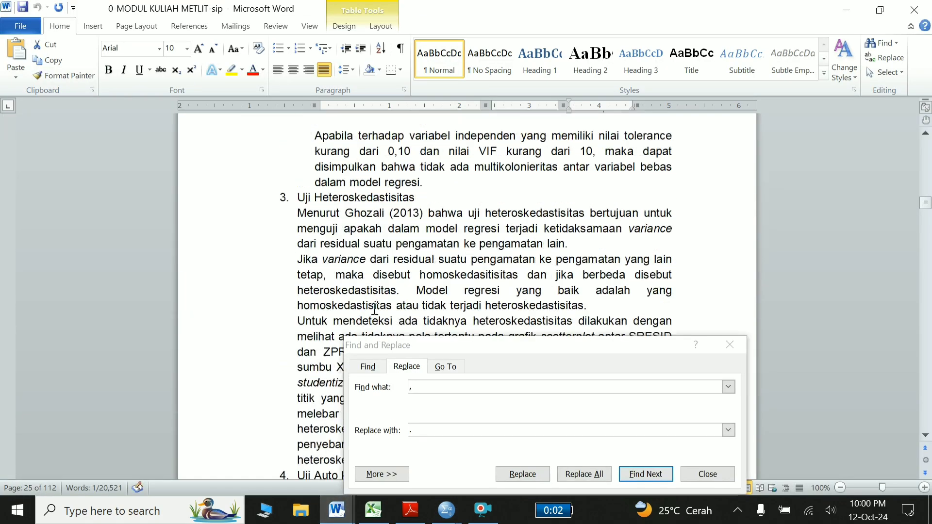
scroll(374, 308, "up", 2)
scroll(374, 308, "up", 4)
scroll(375, 308, "up", 5)
scroll(374, 308, "up", 3)
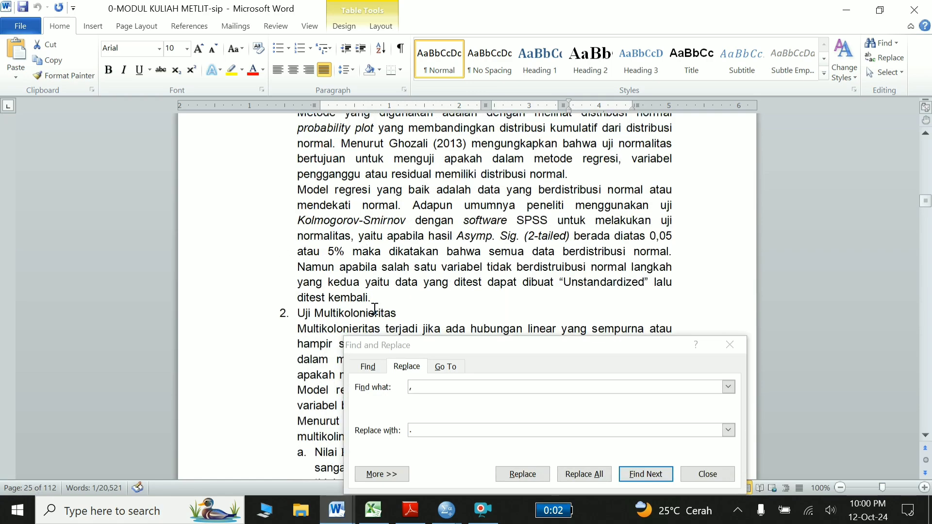
scroll(374, 308, "up", 2)
scroll(374, 308, "down", 5)
scroll(375, 309, "down", 2)
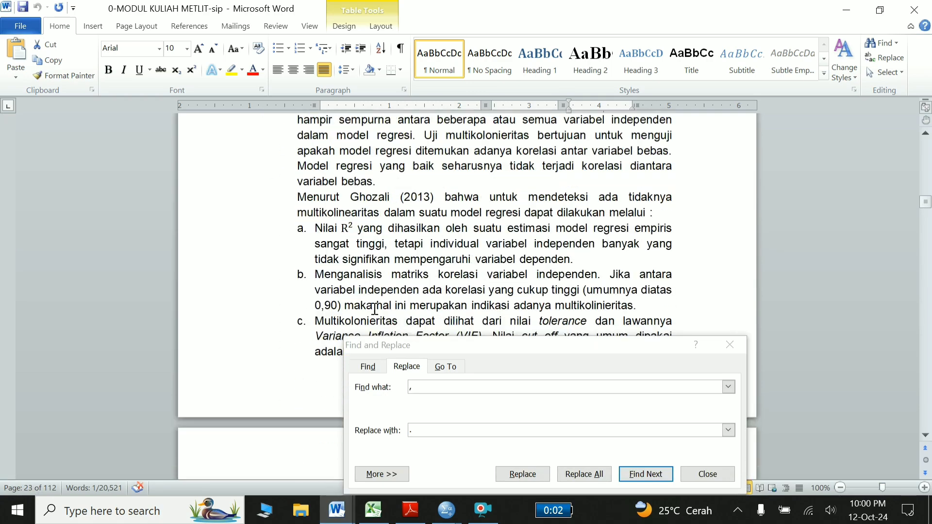
Step: Close Find and Replace and return to the SPSS One-Sample Kolmogorov-Smirnov output
left_click(730, 345)
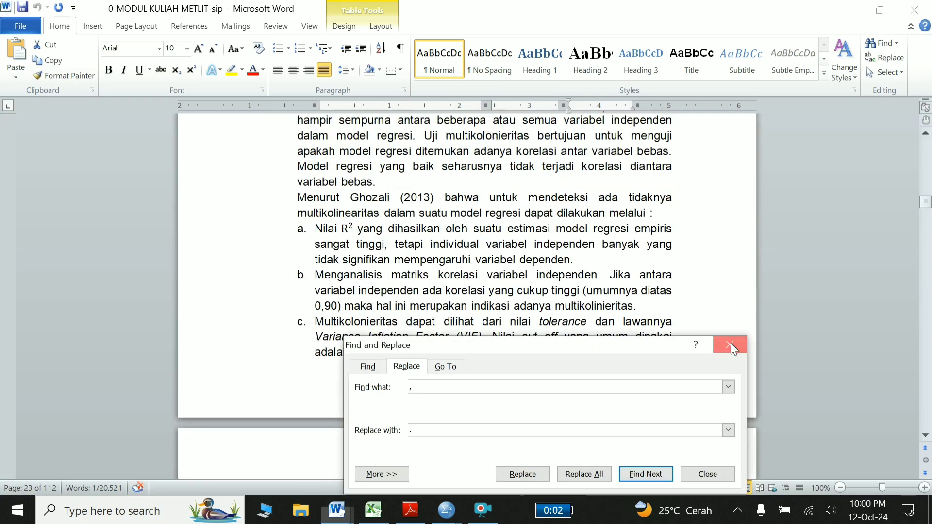
left_click(733, 348)
scroll(425, 228, "up", 3)
scroll(425, 228, "up", 2)
scroll(425, 228, "down", 1)
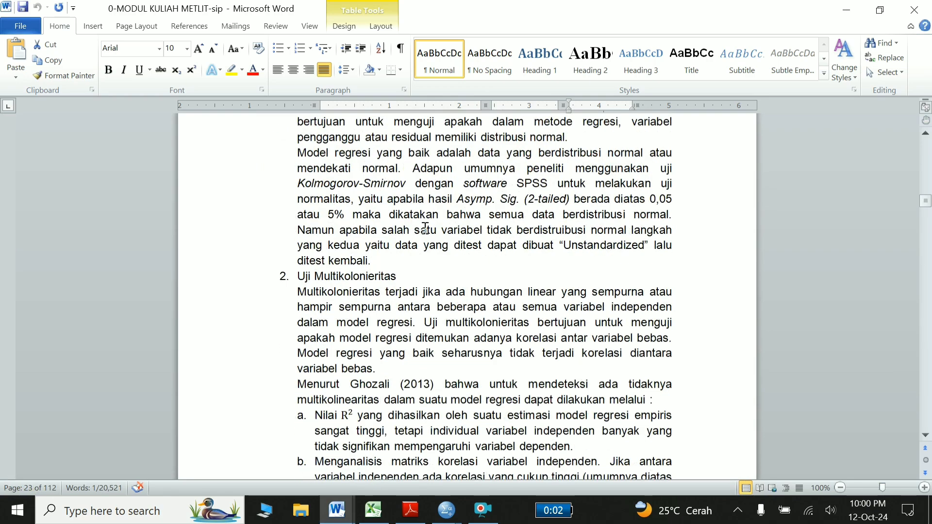
scroll(427, 309, "down", 4)
scroll(427, 309, "down", 5)
scroll(427, 309, "down", 4)
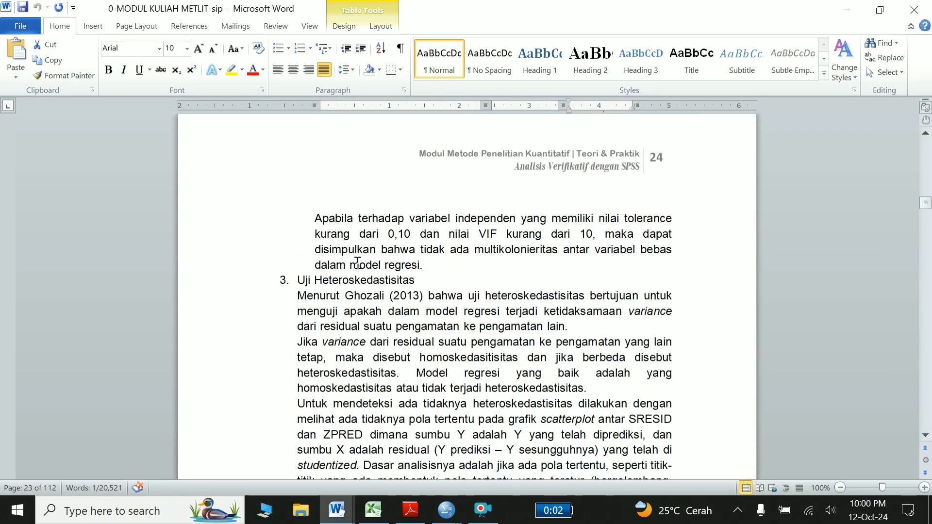
scroll(454, 280, "down", 4)
scroll(454, 280, "down", 2)
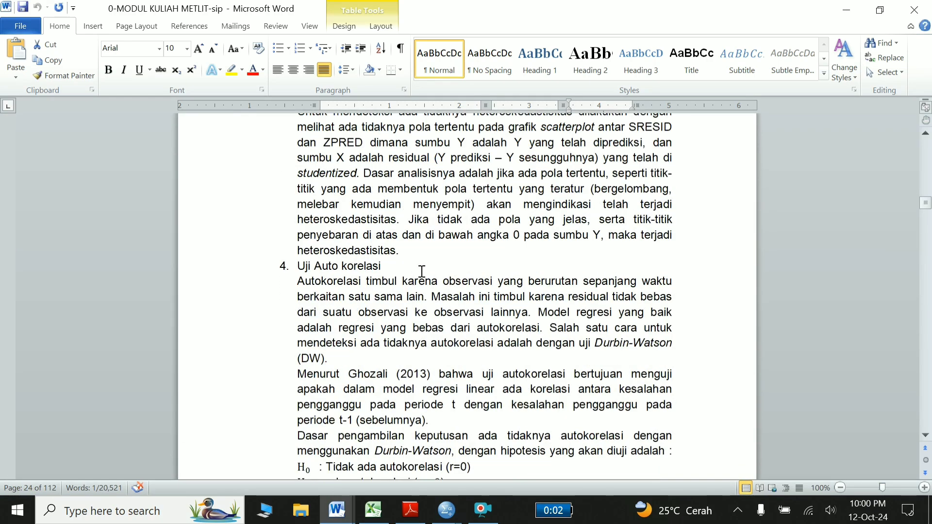
left_click(445, 514)
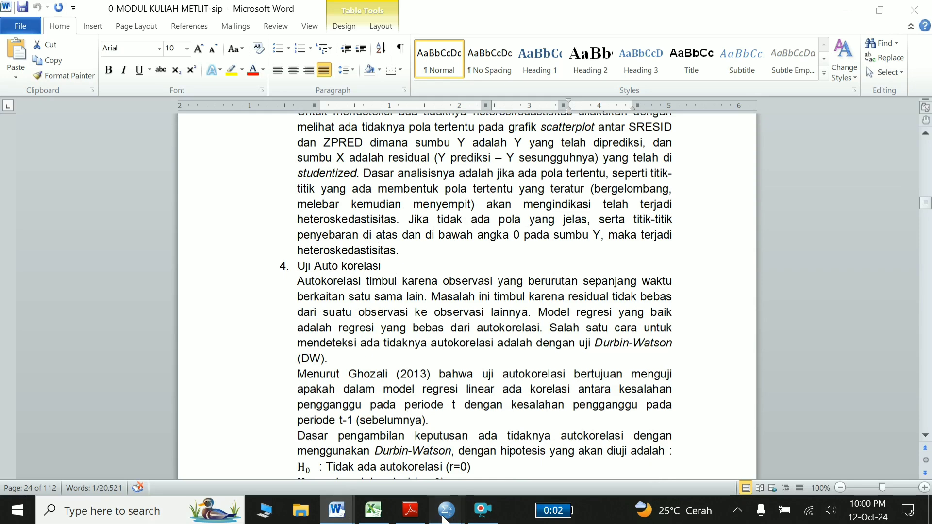
mouse_move(446, 510)
left_click(444, 462)
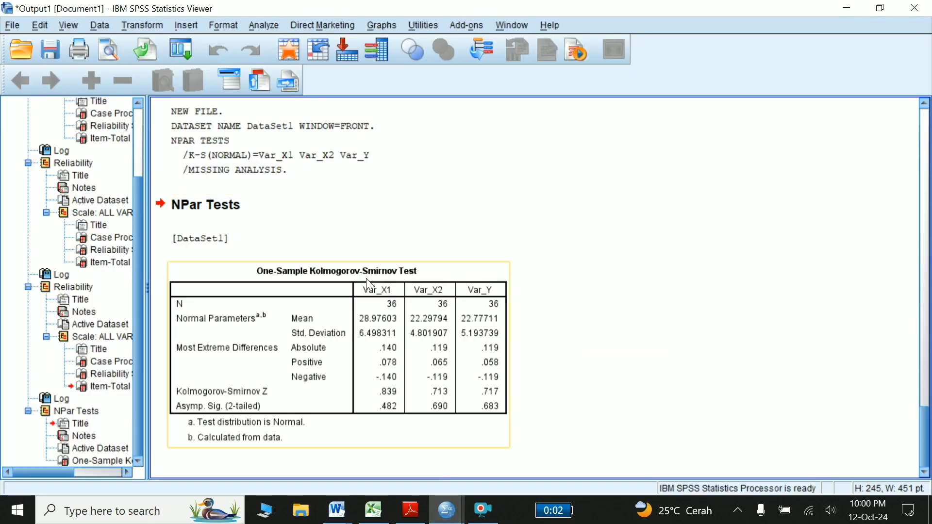
Step: Open Analyze > Regression > Linear on the three-variable Untitled2 data
left_click(446, 510)
left_click(582, 446)
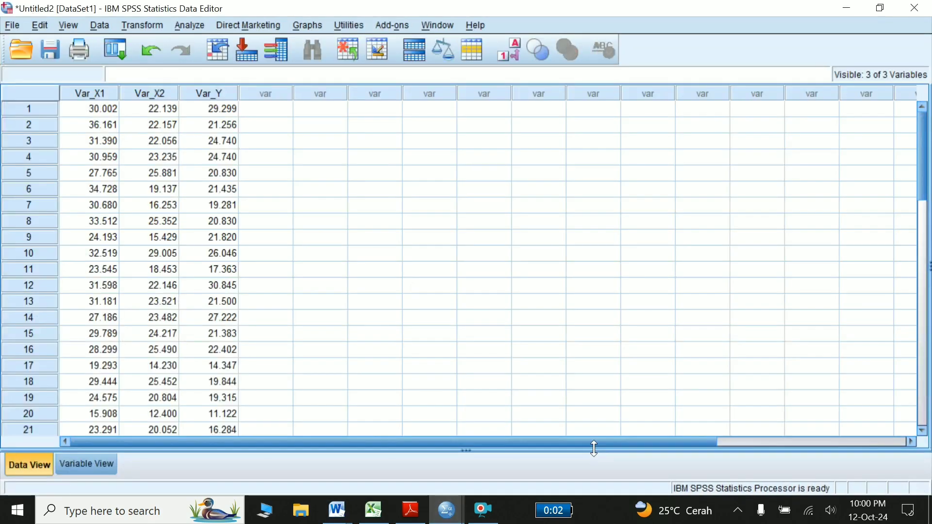
left_click(193, 25)
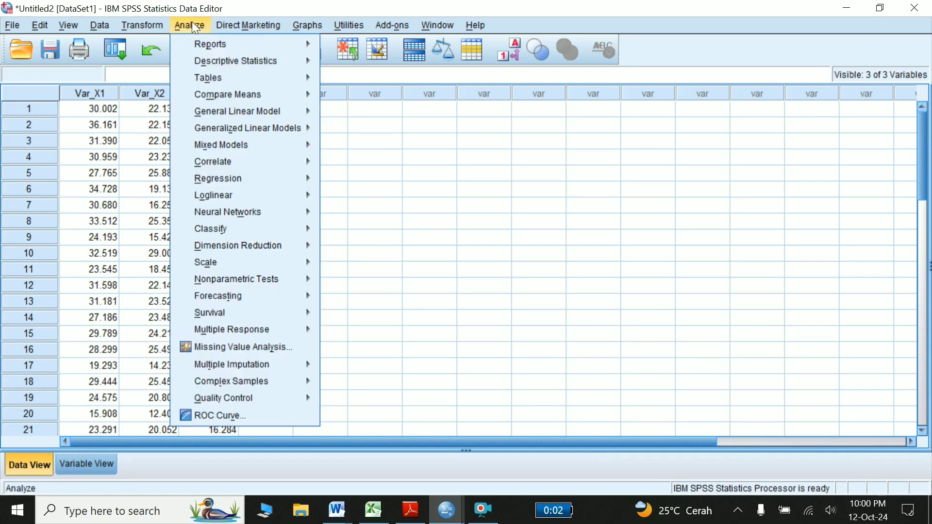
mouse_move(219, 179)
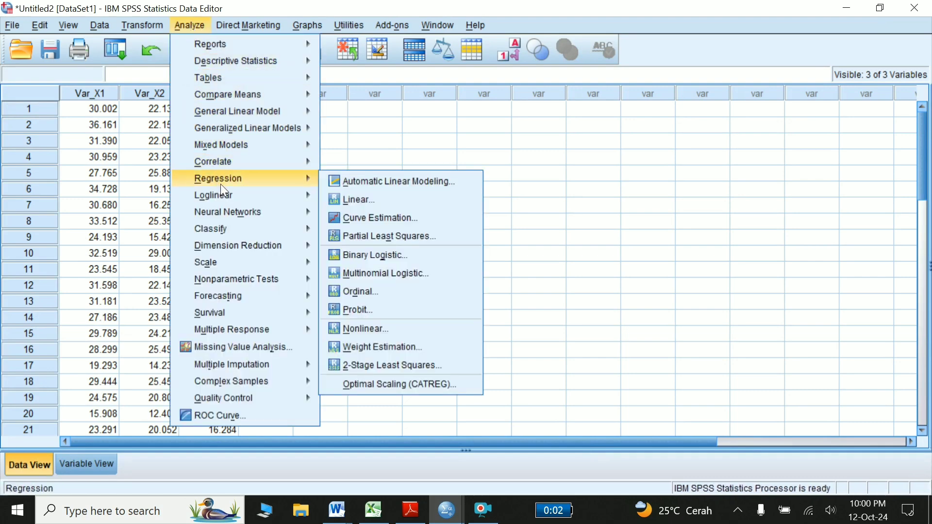
left_click(369, 199)
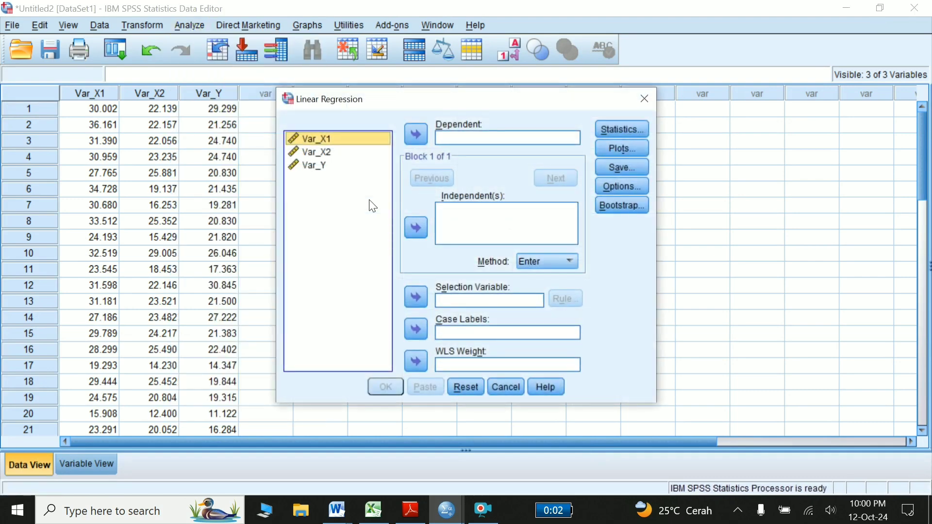
Step: Assign Var_X1 and Var_X2 as independents and Var_Y as the dependent
left_click(325, 154)
left_click(325, 153, "ctrl")
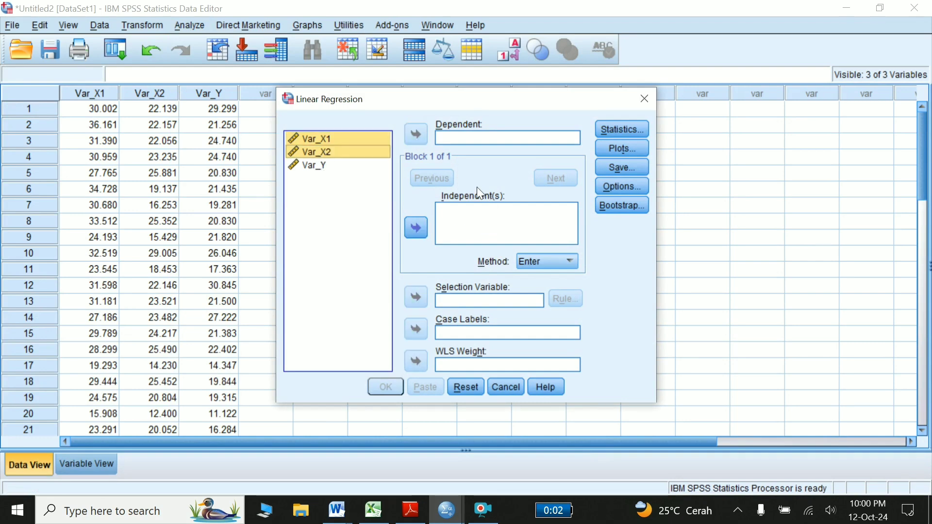
left_click(416, 228)
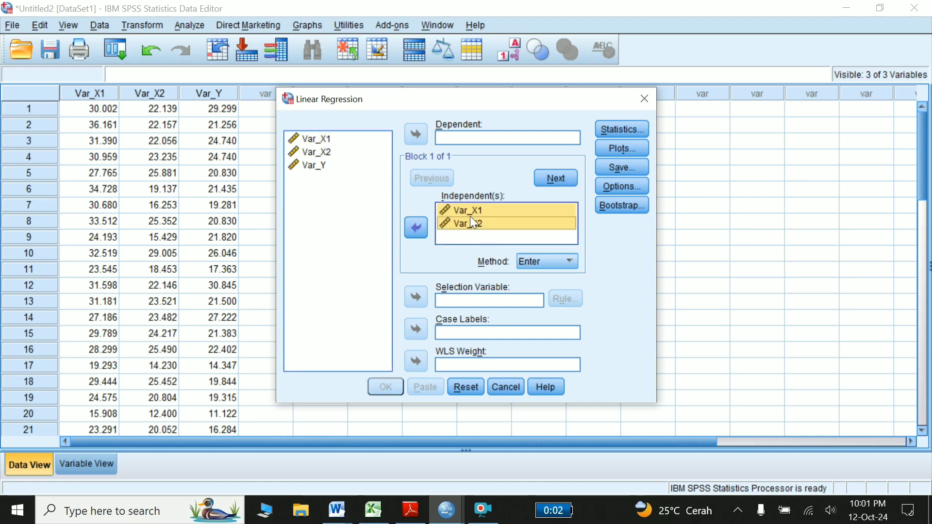
left_click(322, 168)
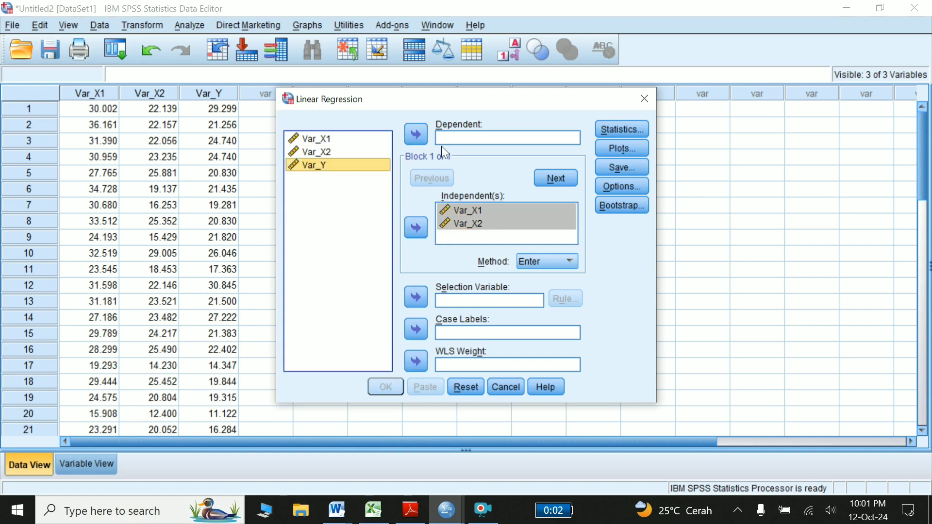
left_click(418, 135)
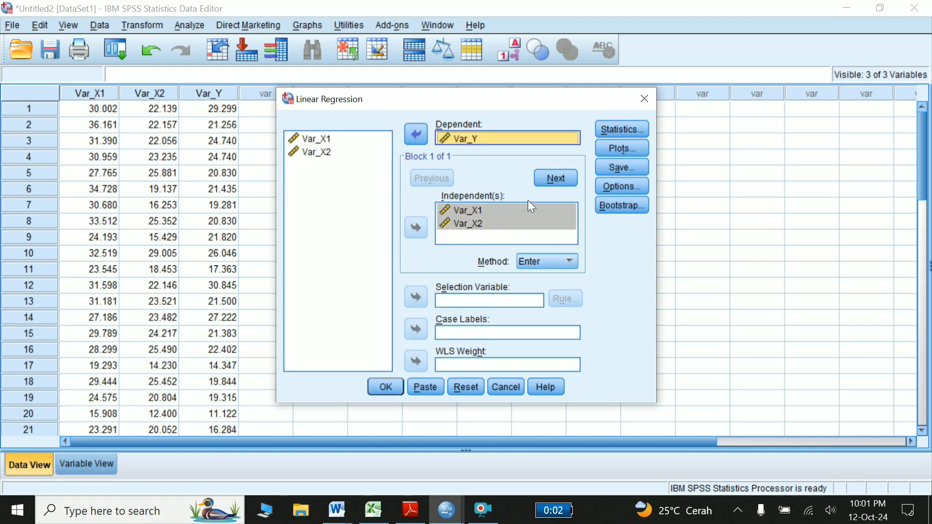
Step: Tick Covariance matrix, Collinearity diagnostics and Durbin-Watson in the regression Statistics options
left_click(623, 129)
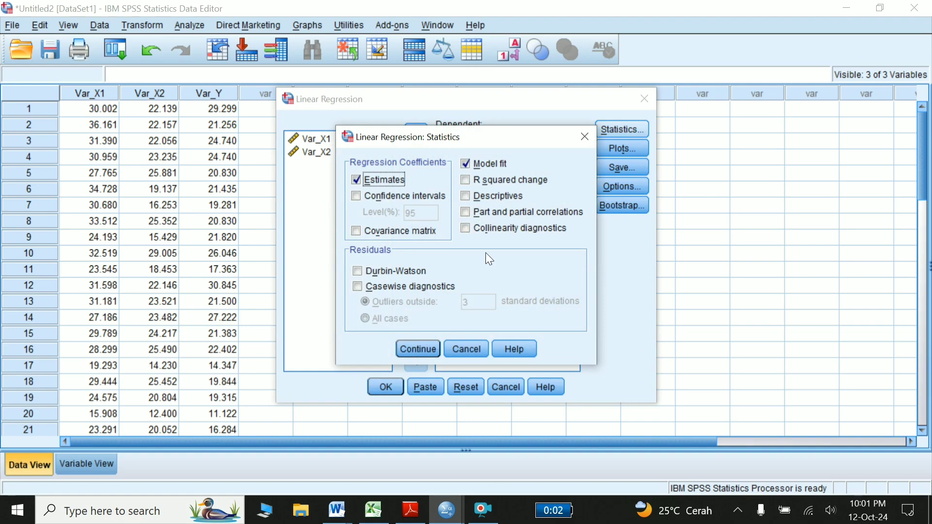
left_click(356, 232)
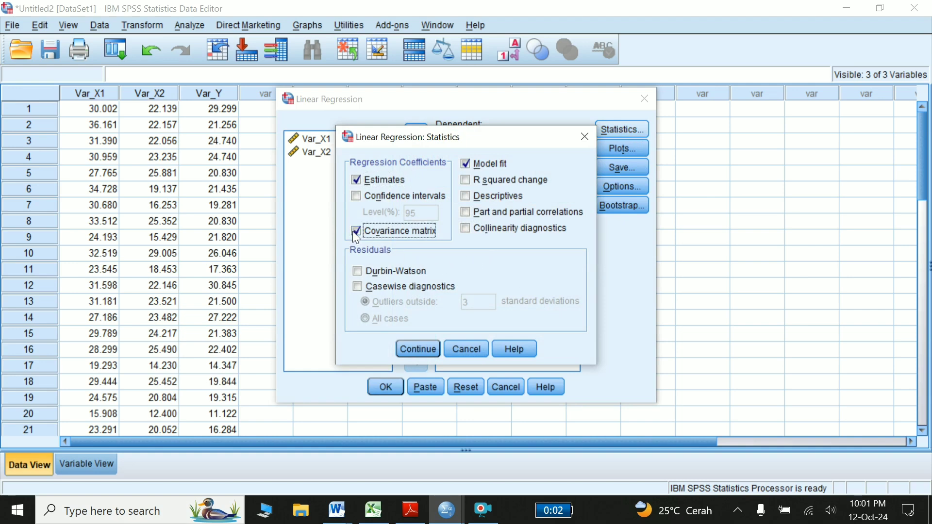
left_click(466, 229)
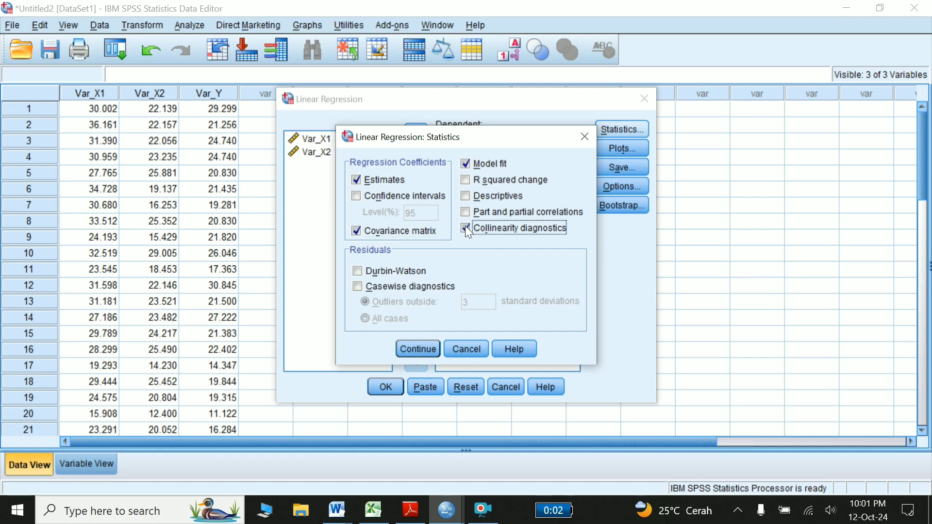
left_click(358, 273)
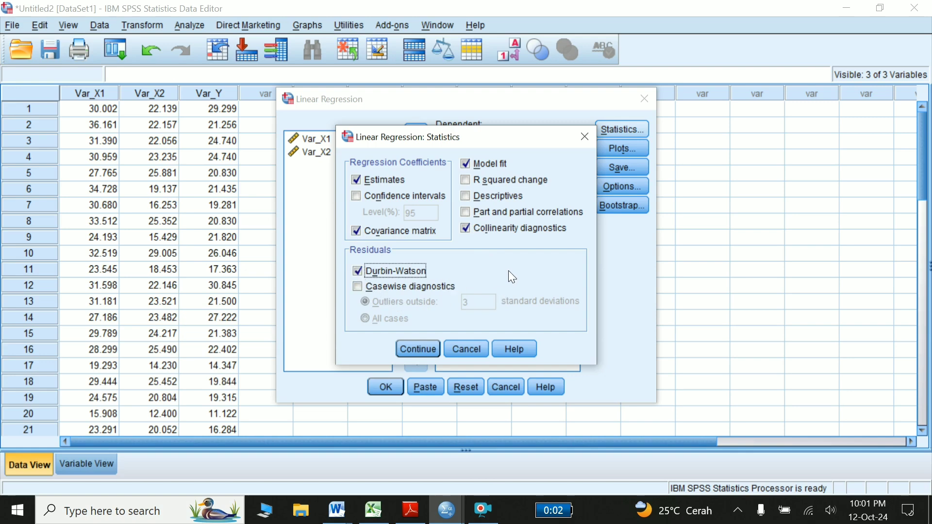
left_click(416, 350)
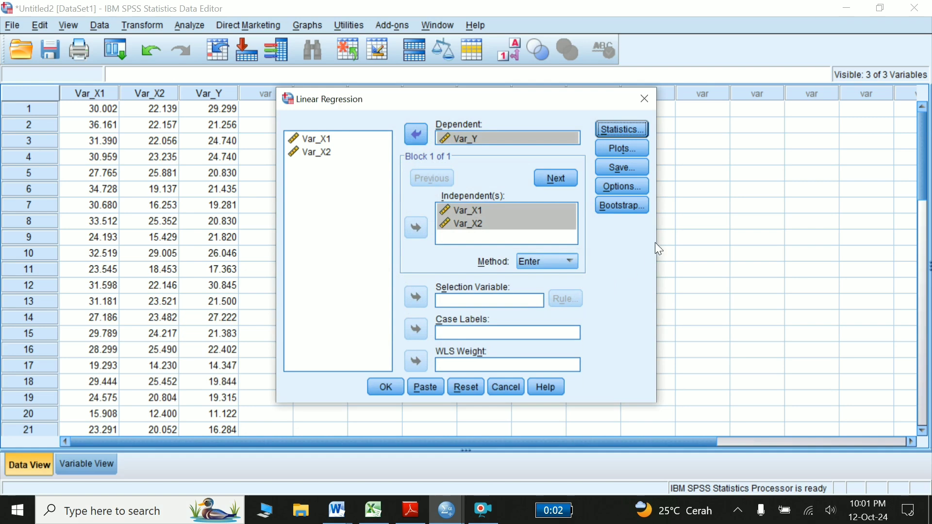
Step: Plot *SRESID on Y against *ZPRED on X and add a normal probability plot
left_click(626, 148)
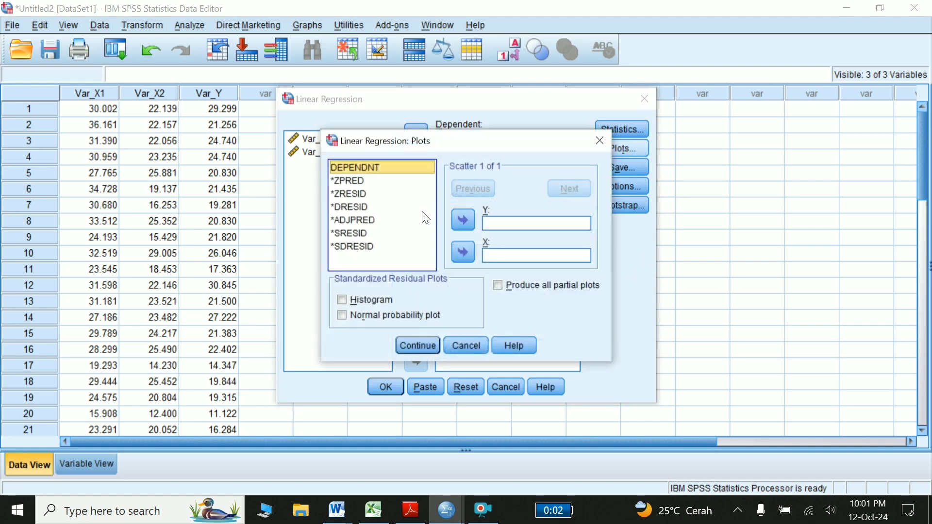
left_click(350, 185)
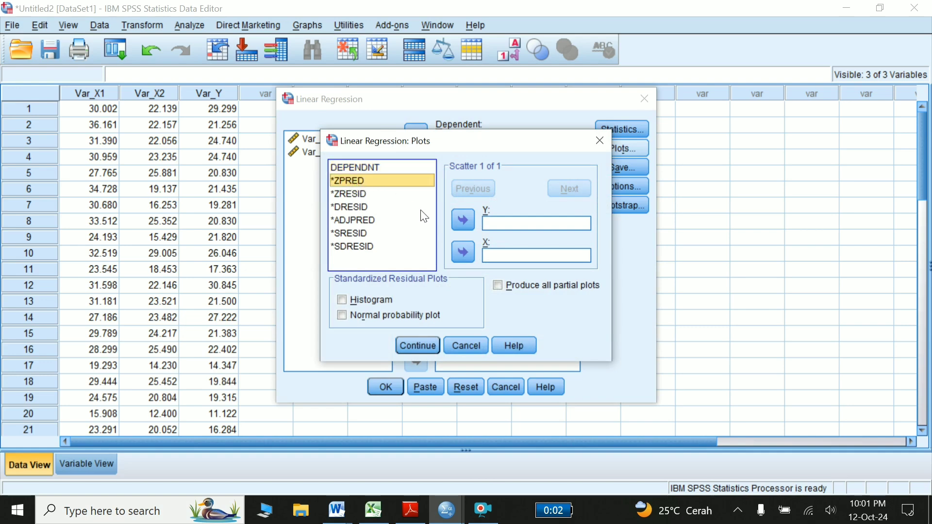
left_click(463, 253)
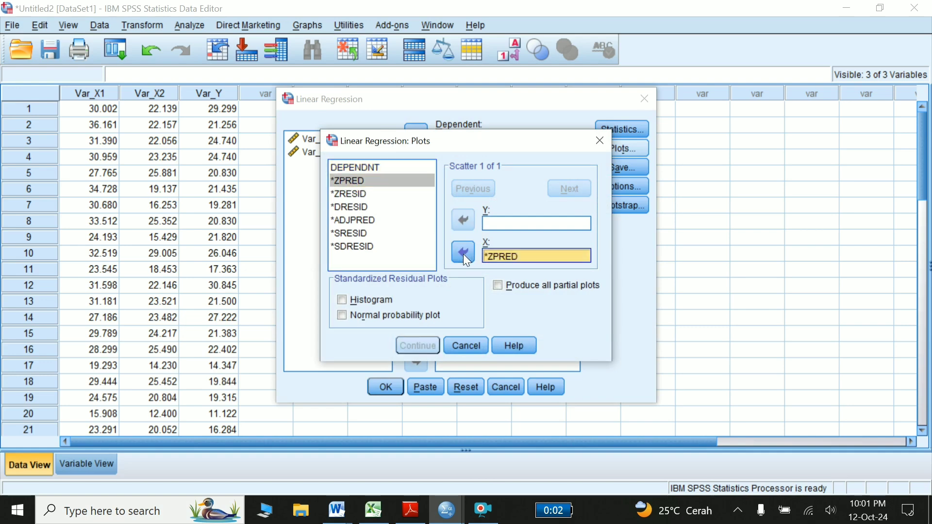
left_click(351, 234)
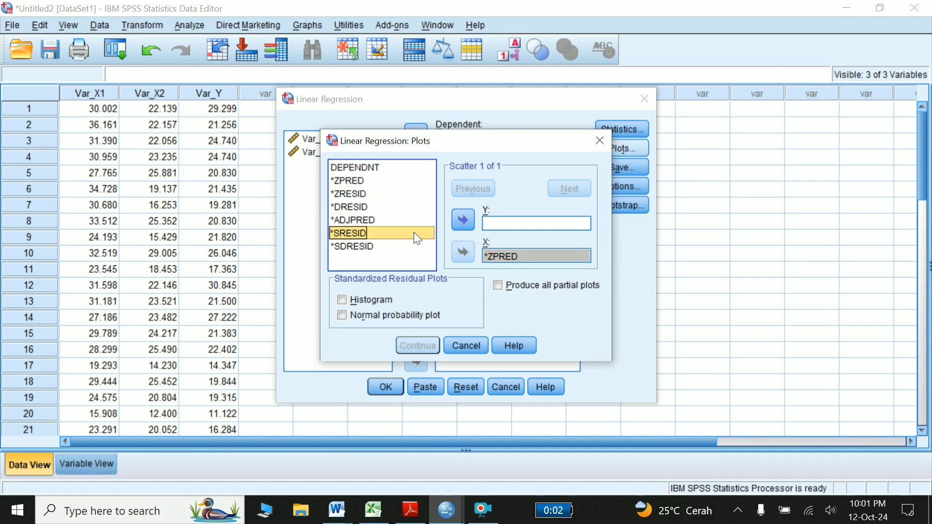
left_click(464, 221)
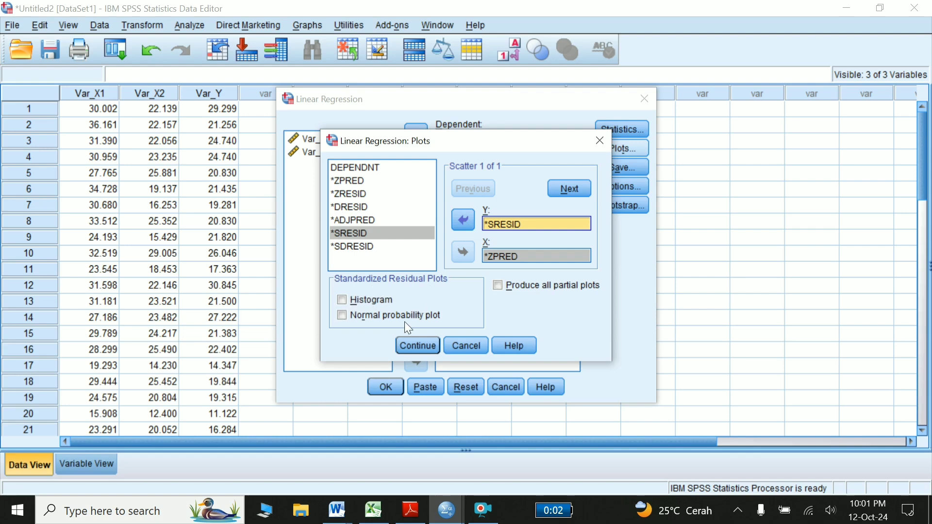
left_click(340, 314)
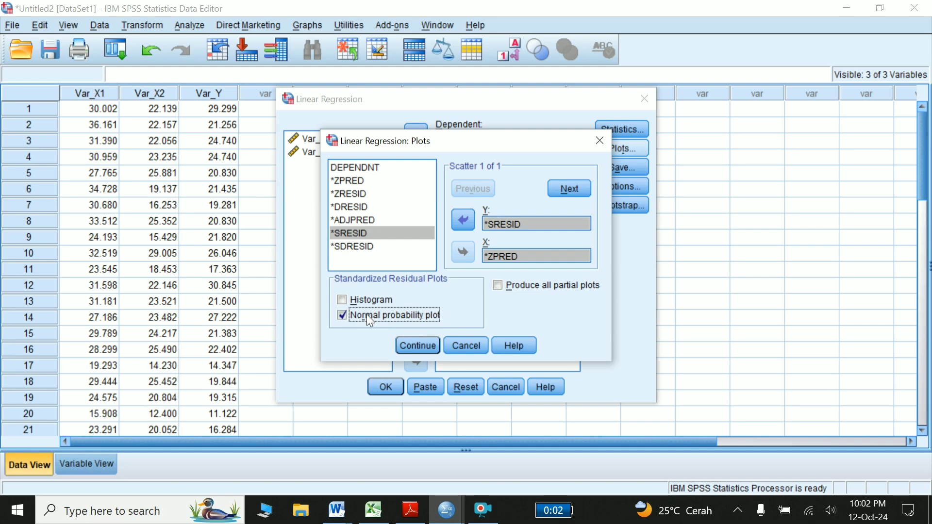
left_click(418, 346)
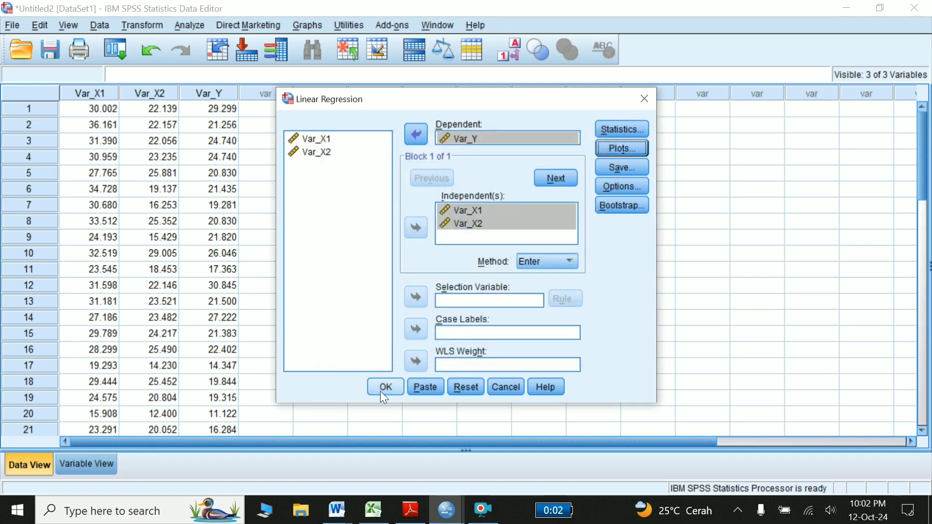
left_click(386, 388)
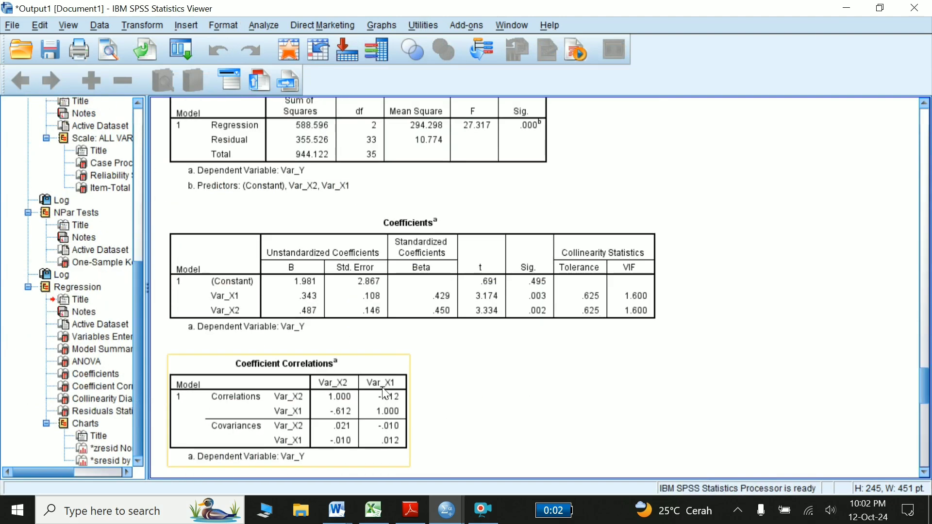
left_click(500, 179)
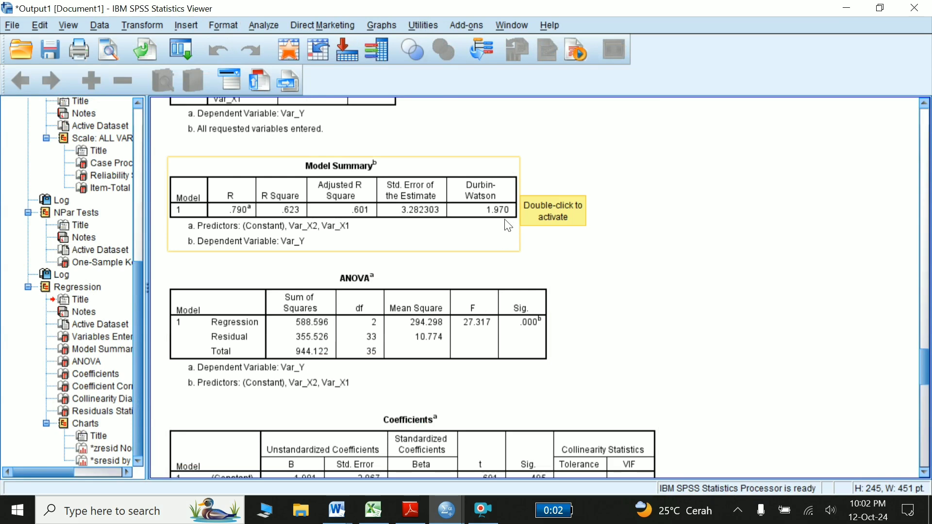
key("Down")
key("Down")
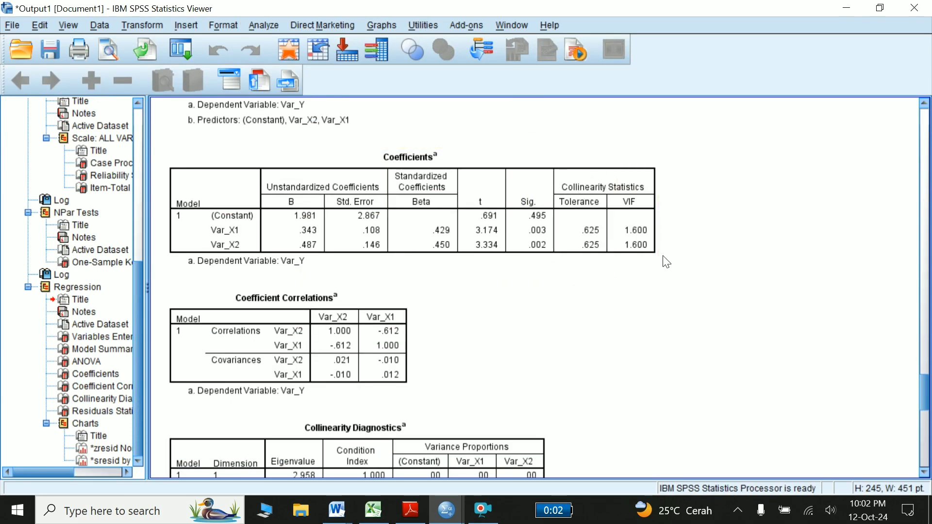
scroll(648, 275, "down", 10)
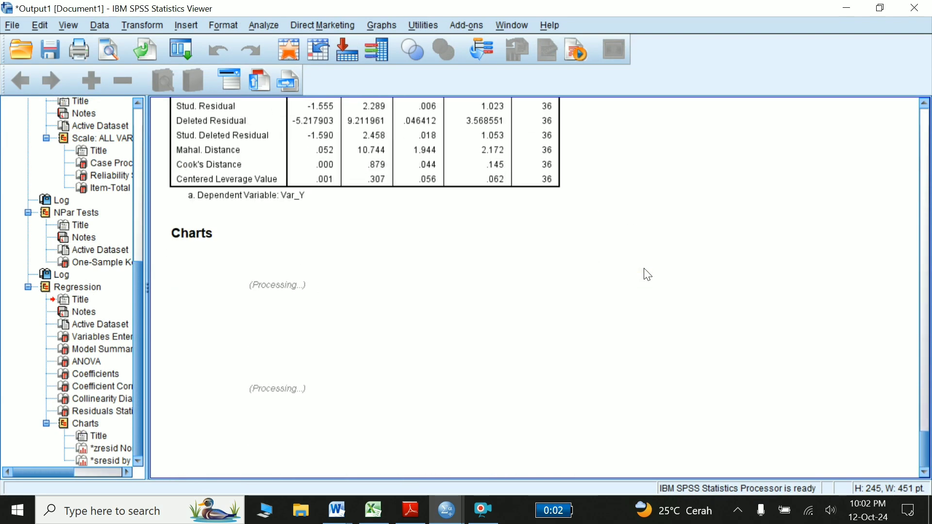
scroll(648, 275, "down", 3)
left_click(537, 211)
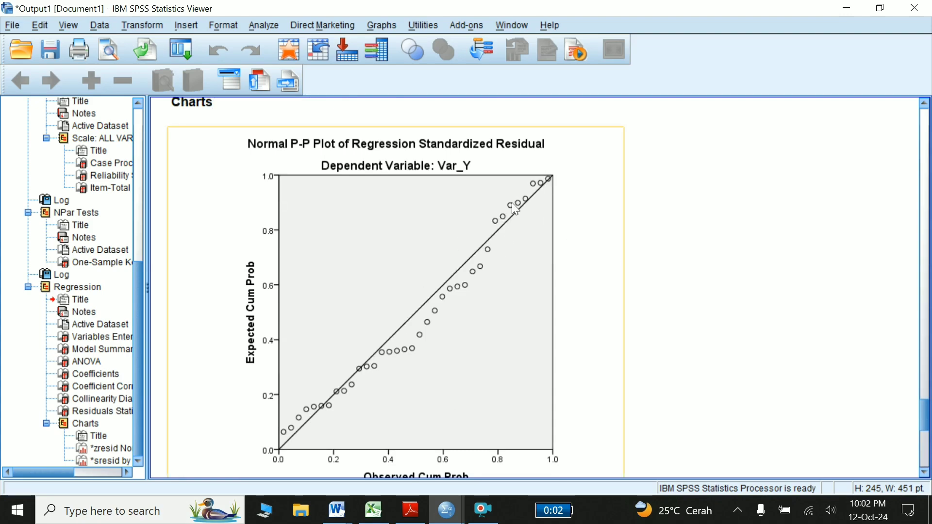
scroll(525, 176, "up", 5)
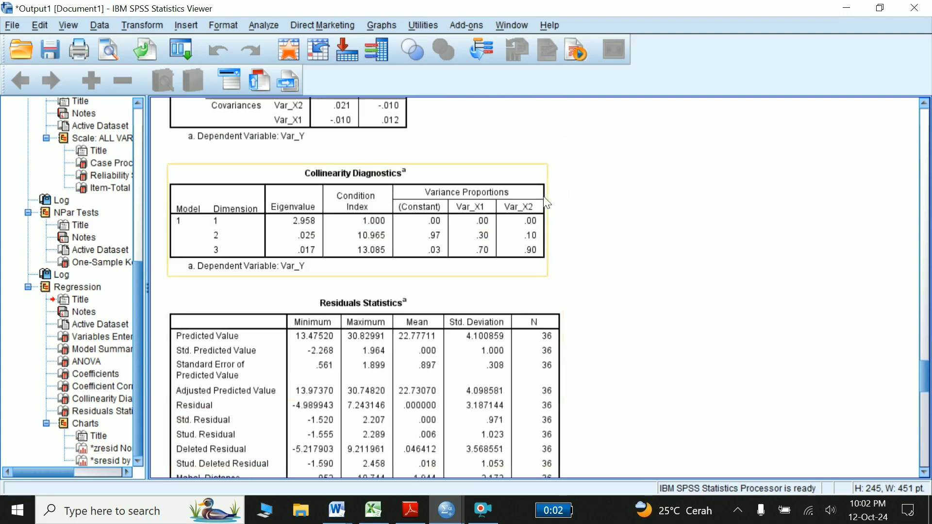
scroll(543, 196, "up", 10)
scroll(544, 199, "up", 5)
scroll(543, 198, "up", 5)
scroll(543, 199, "up", 5)
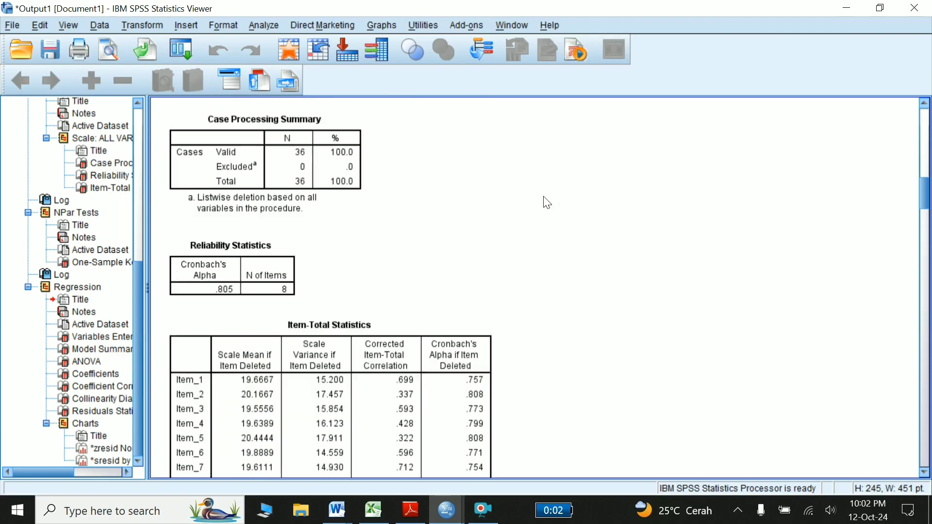
scroll(543, 199, "up", 2)
scroll(547, 203, "down", 3)
scroll(547, 202, "down", 4)
scroll(547, 203, "down", 5)
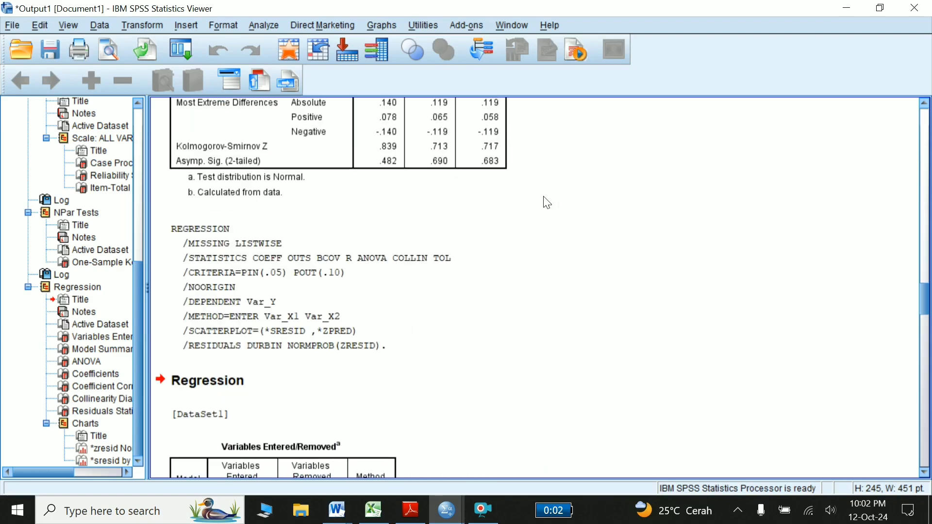
scroll(427, 176, "up", 2)
left_click(427, 176)
scroll(401, 167, "up", 3)
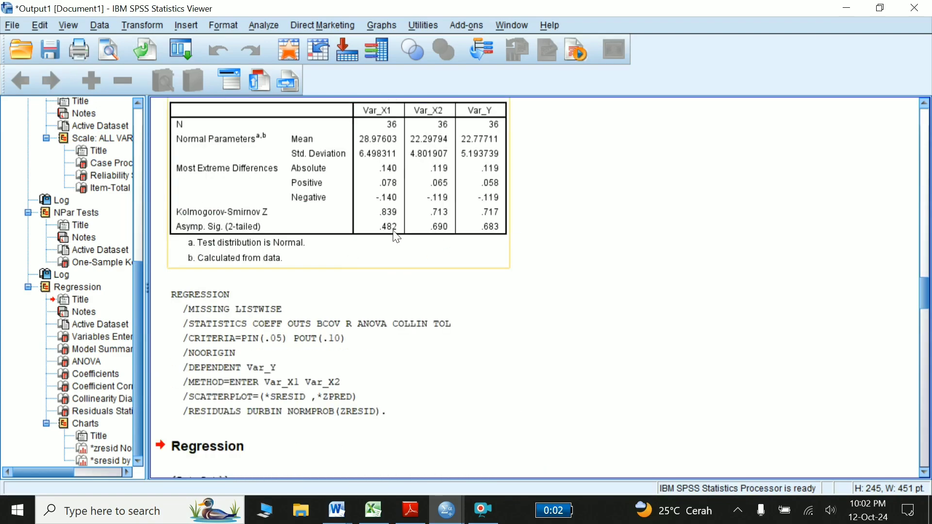
scroll(507, 229, "down", 10)
scroll(505, 291, "down", 10)
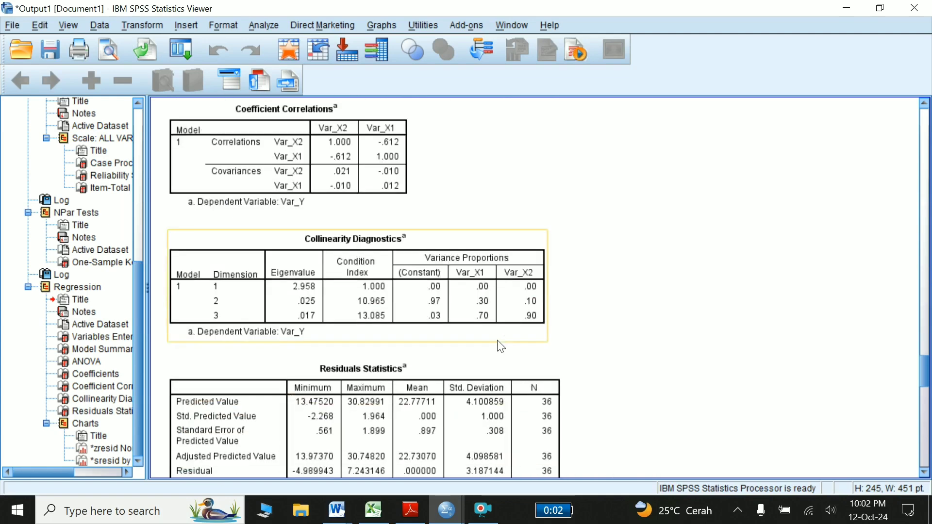
scroll(501, 346, "down", 15)
scroll(501, 346, "up", 10)
right_click(499, 344)
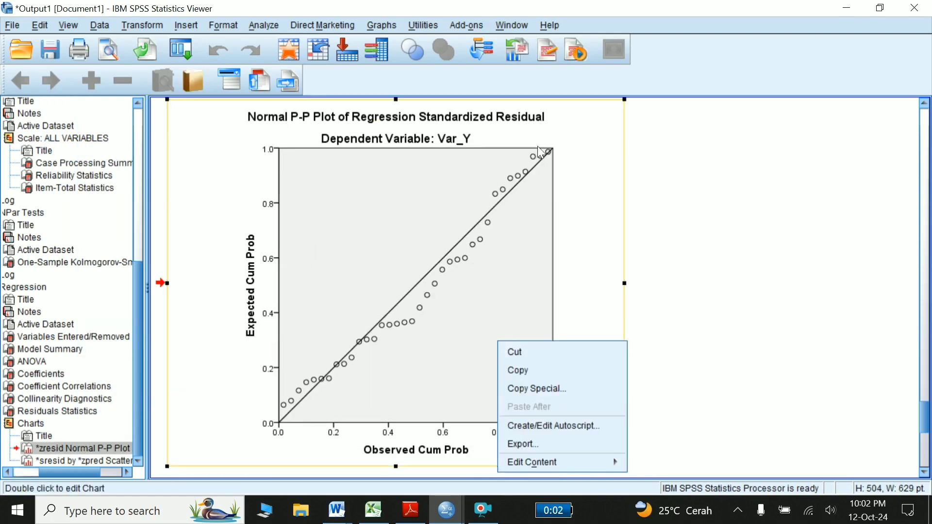
left_click(713, 206)
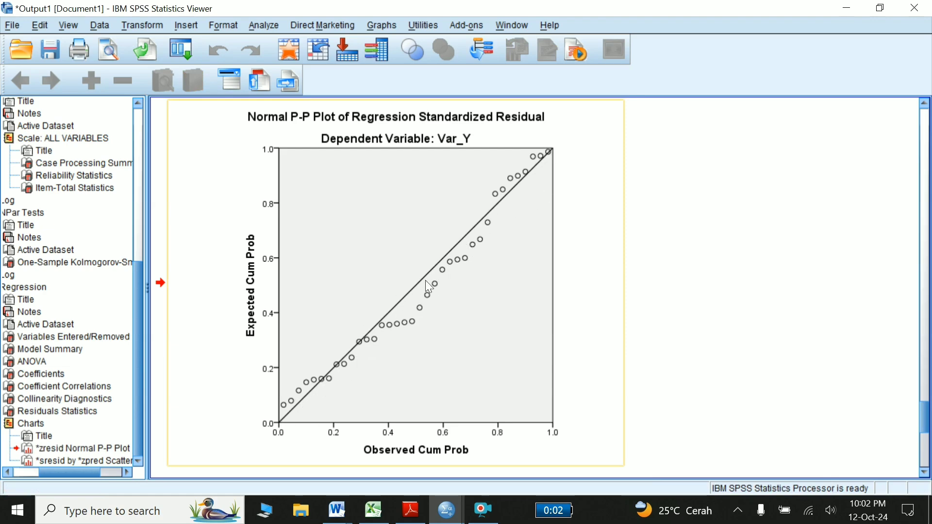
scroll(356, 363, "down", 5)
scroll(356, 364, "down", 5)
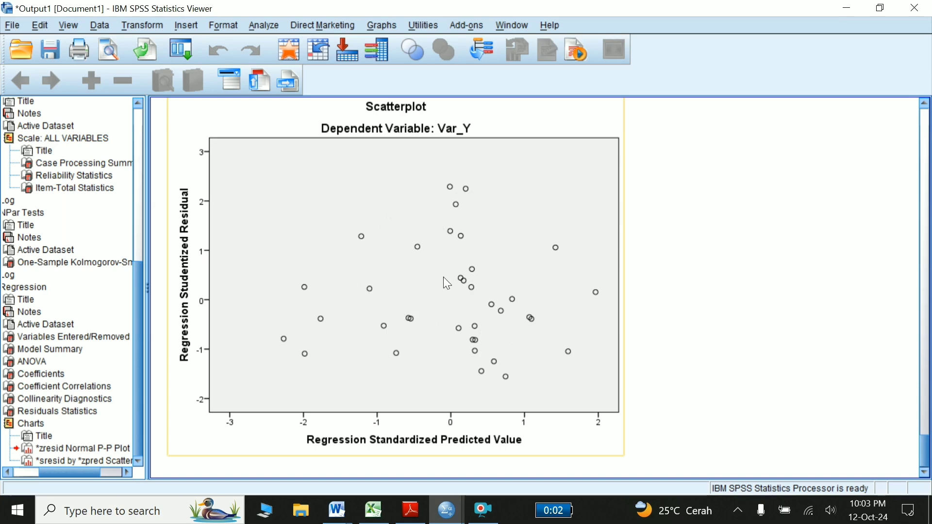
scroll(443, 277, "down", 1)
scroll(443, 278, "up", 10)
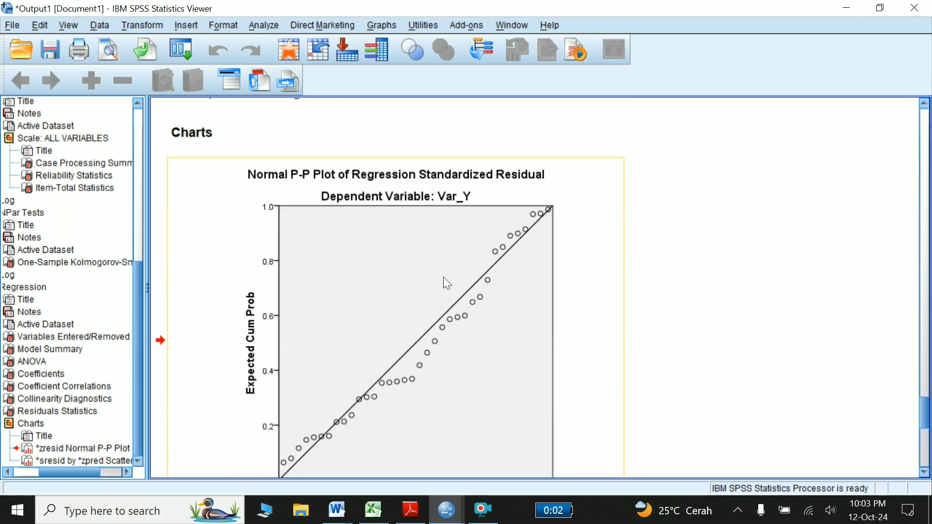
scroll(443, 278, "up", 10)
scroll(444, 278, "up", 3)
scroll(444, 278, "up", 5)
scroll(447, 283, "up", 3)
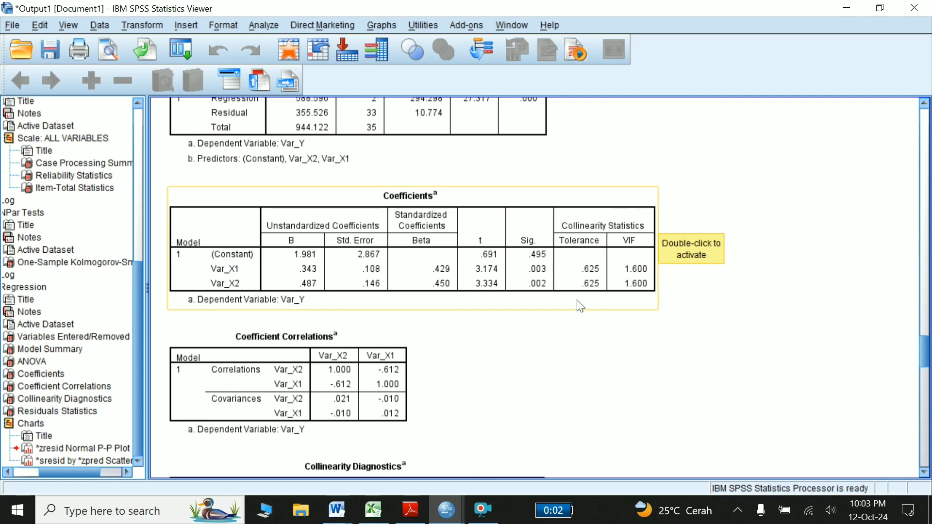
Step: Scroll up to the Model Summary (Durbin-Watson 1.970) and open File Explorer
scroll(581, 305, "up", 3)
scroll(581, 306, "up", 2)
scroll(580, 306, "up", 3)
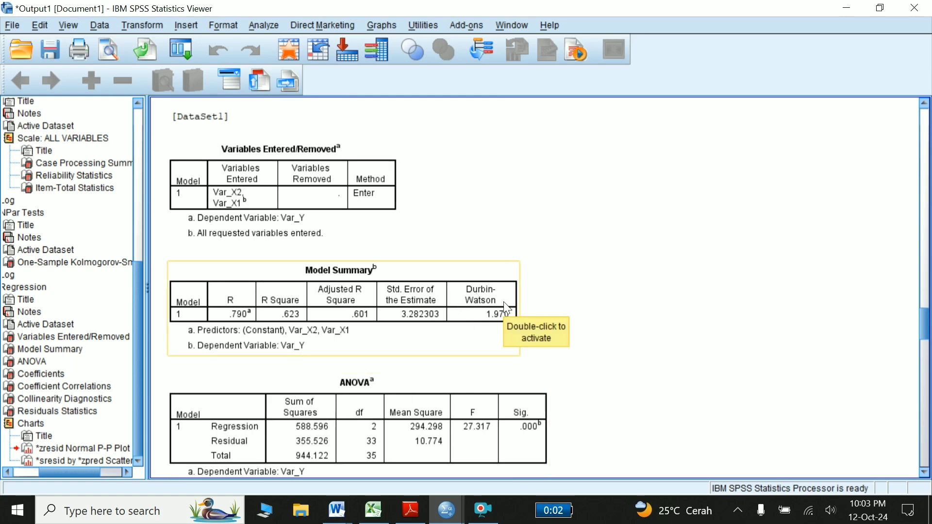
left_click(301, 510)
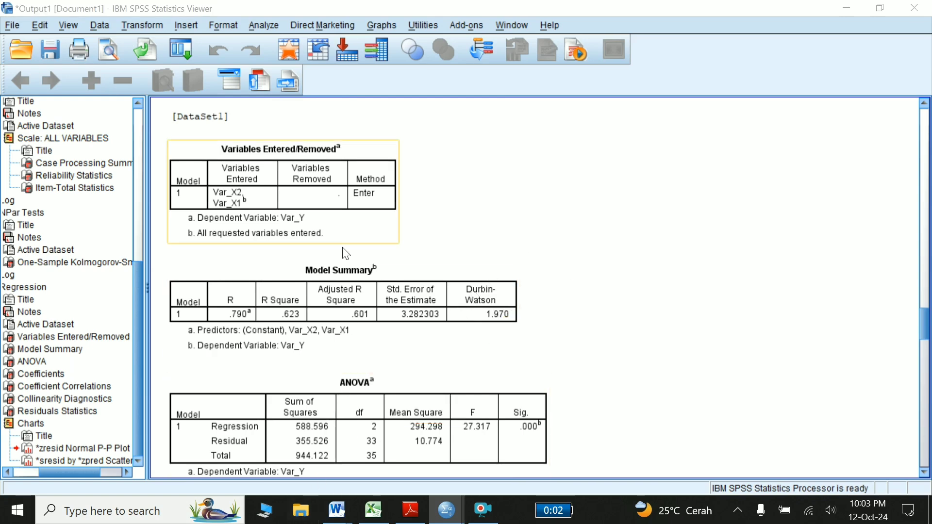
Step: Browse D: > EDUCATION > RESEARCH > hitung Skripsi - Tesis > Tabel DW,T dan F and open FIX - tabel-dw-Full.pdf
left_click(52, 283)
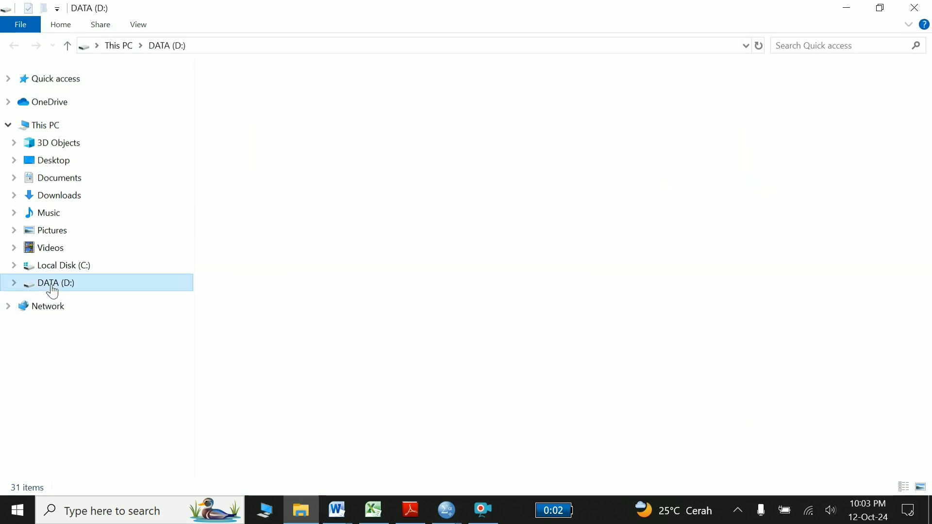
double_click(235, 102)
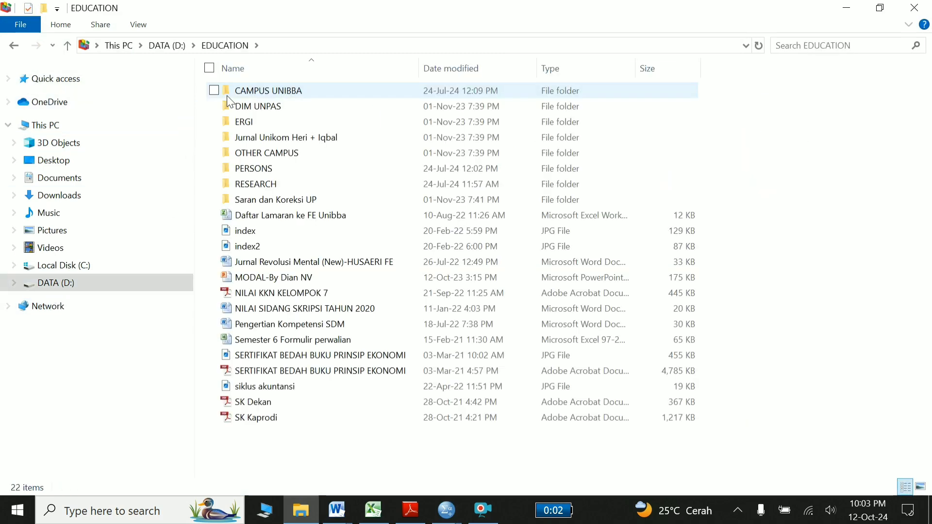
double_click(262, 184)
double_click(296, 127)
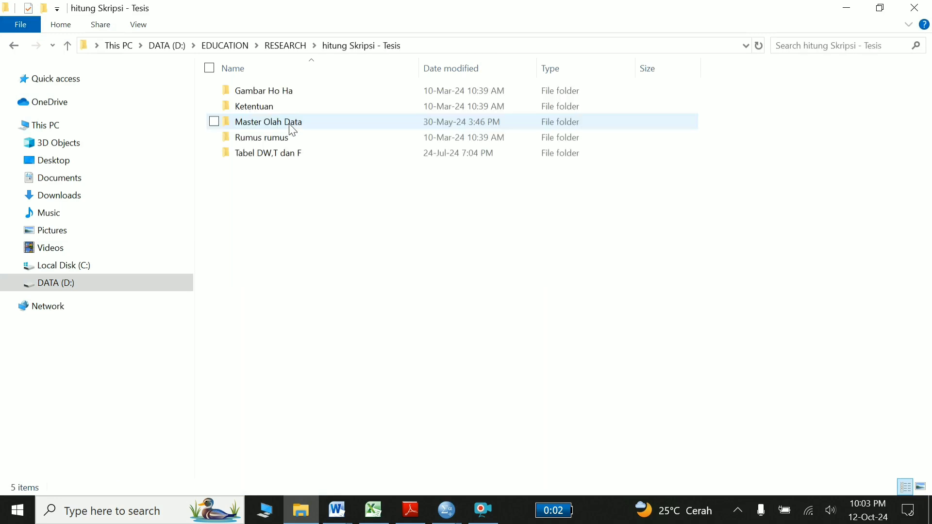
double_click(283, 152)
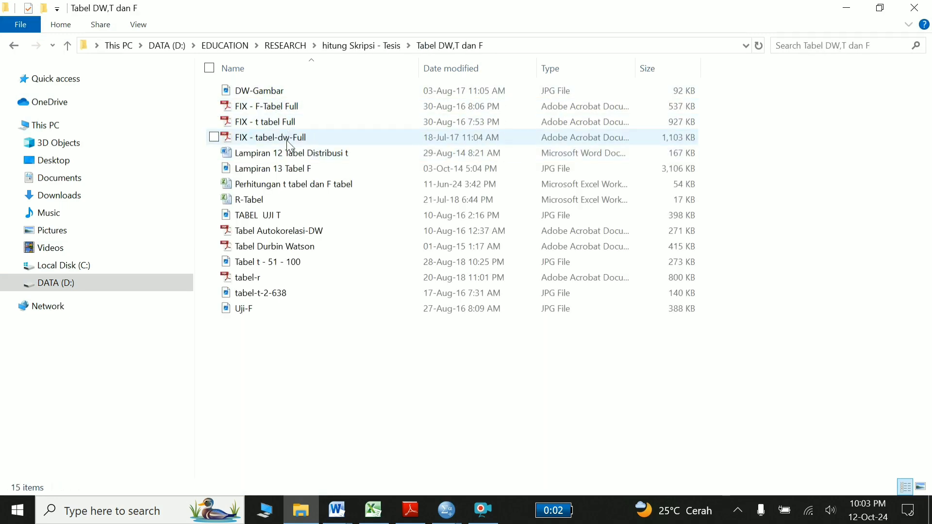
double_click(289, 141)
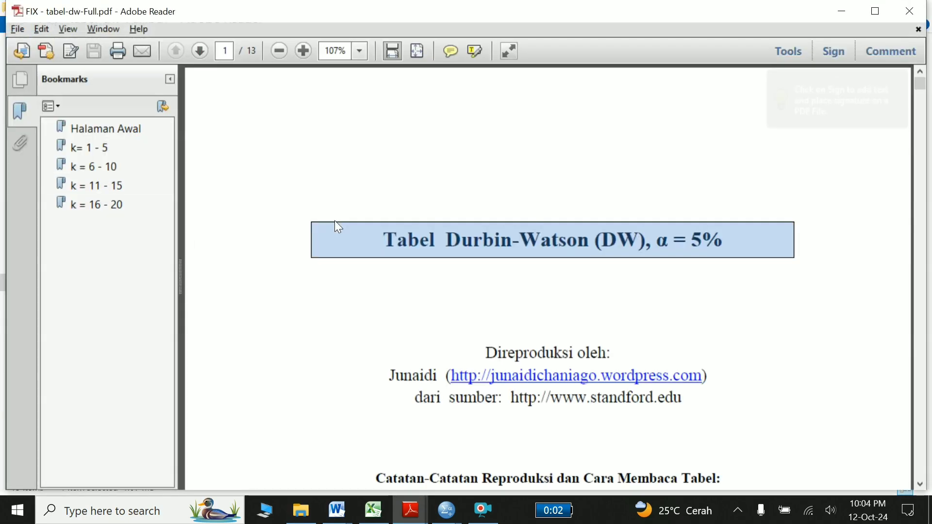
Step: Scroll to the page 2 Durbin-Watson table and mark the dU heading for k=2
scroll(335, 221, "down", 5)
scroll(335, 222, "down", 3)
scroll(335, 220, "down", 5)
scroll(335, 220, "down", 5)
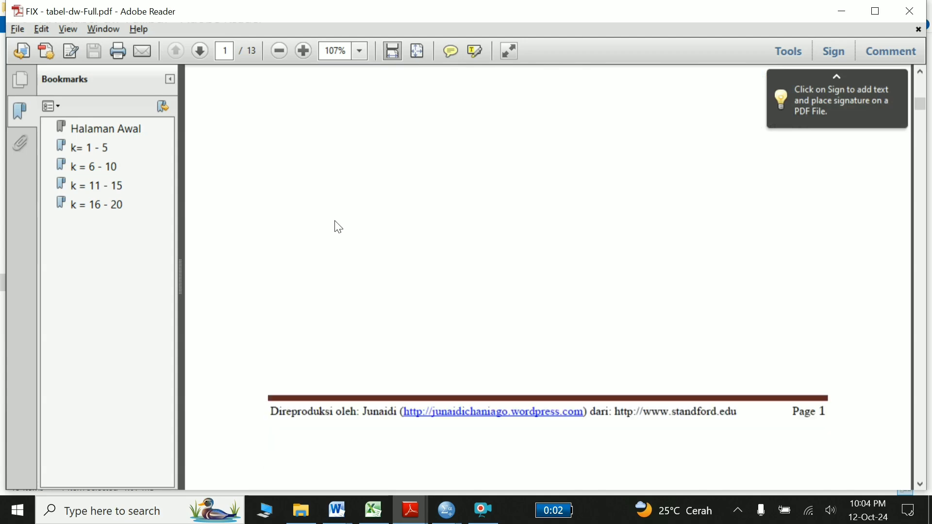
scroll(334, 221, "down", 5)
scroll(339, 227, "down", 1)
scroll(339, 228, "down", 3)
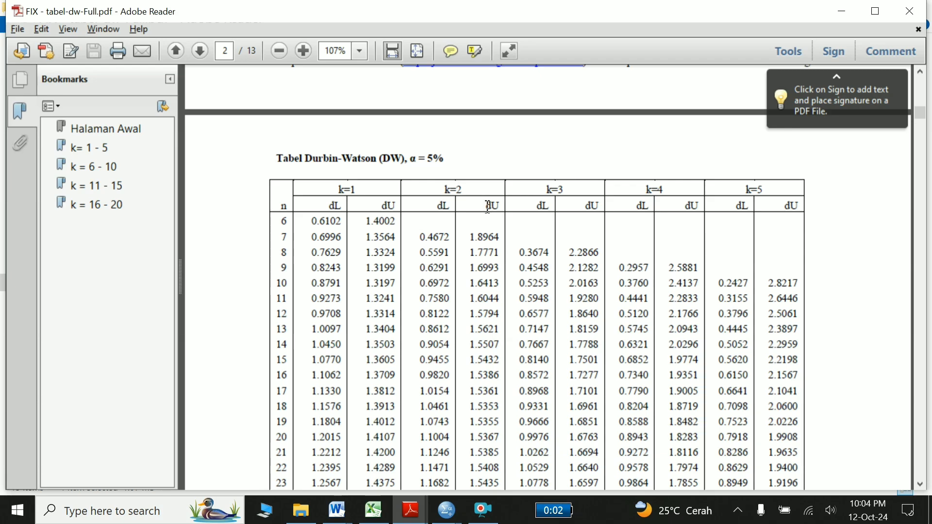
left_click_drag(488, 208, 501, 208)
Step: Select the dU value 1.5872 in the n=36 row
scroll(316, 326, "down", 1)
scroll(316, 326, "down", 3)
scroll(316, 326, "down", 1)
scroll(316, 326, "down", 1)
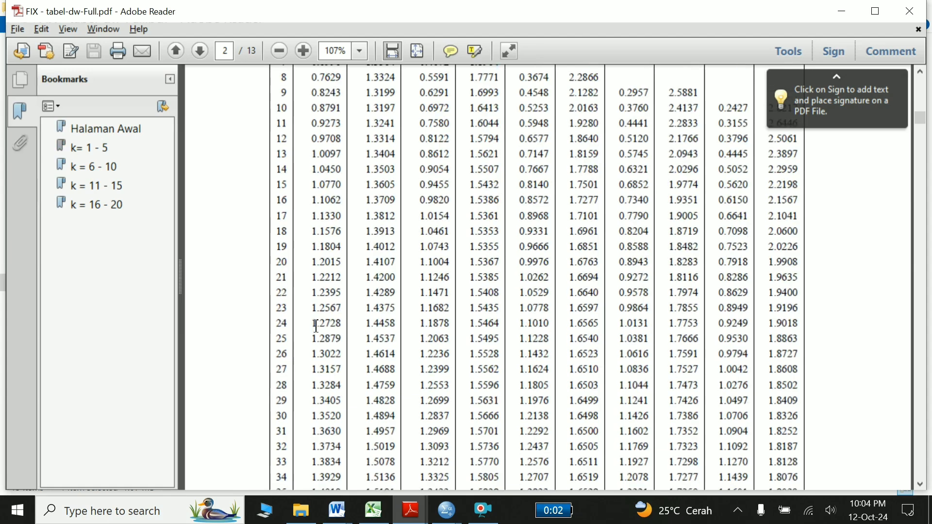
scroll(317, 326, "down", 3)
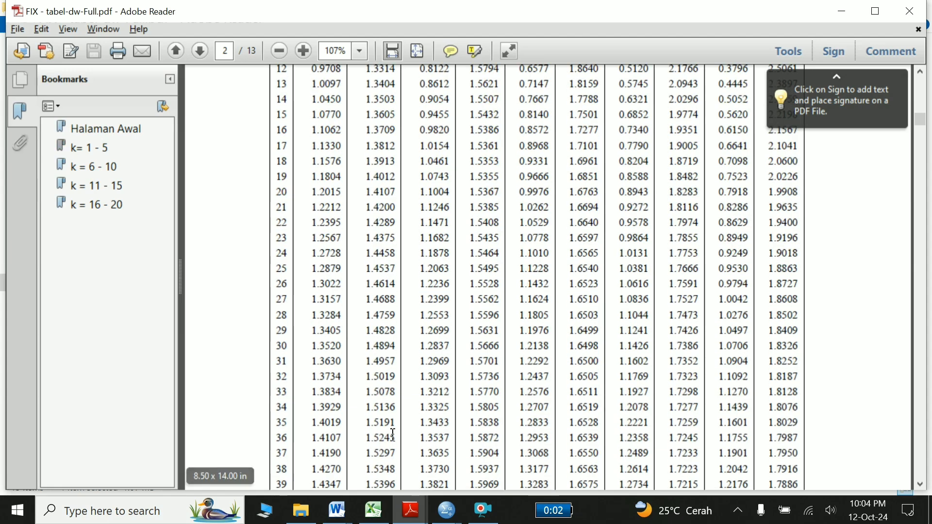
left_click_drag(471, 440, 516, 437)
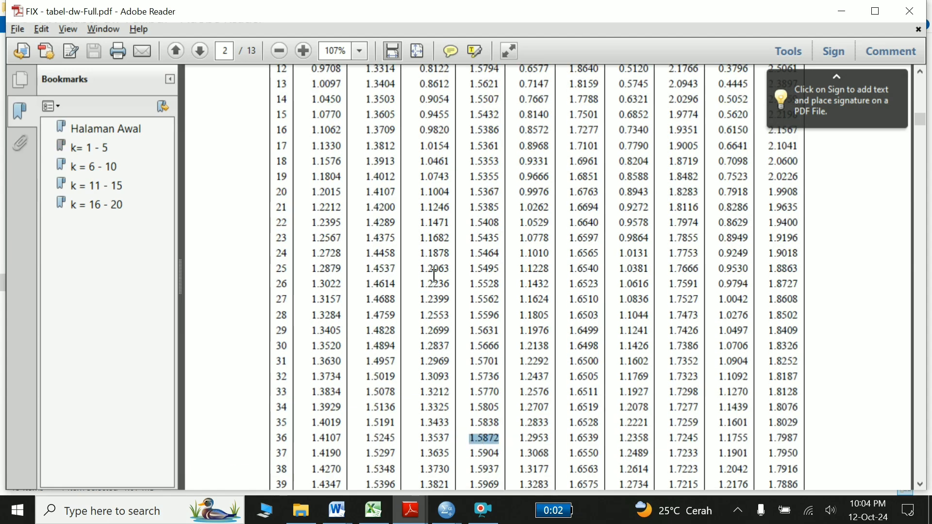
scroll(434, 276, "up", 7)
scroll(441, 315, "down", 2)
scroll(451, 369, "down", 7)
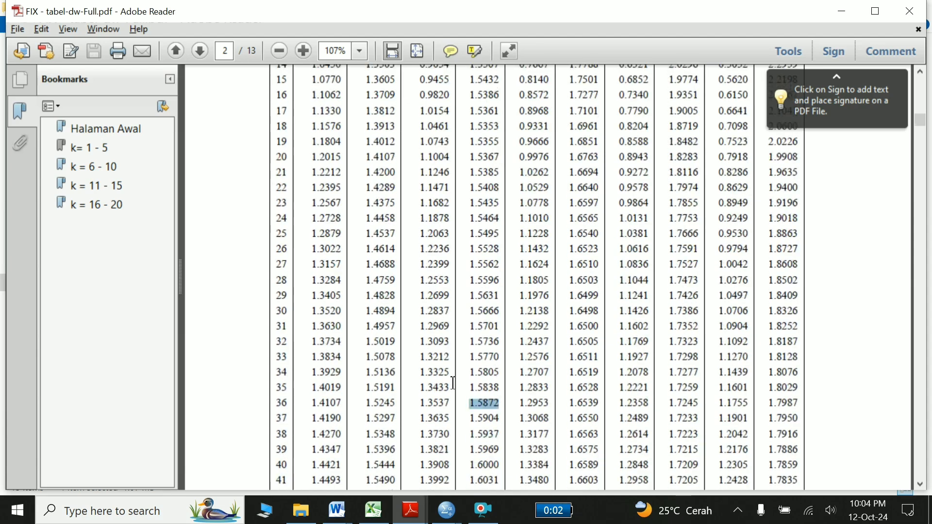
scroll(454, 383, "down", 2)
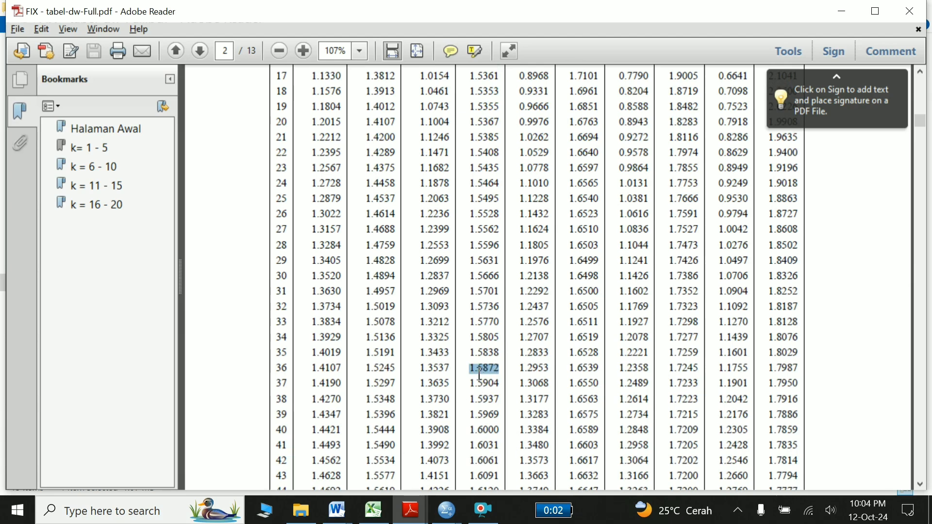
Step: Enter the dU value 1,587 into cell H4 of the Excel Sheet1
left_click(373, 509)
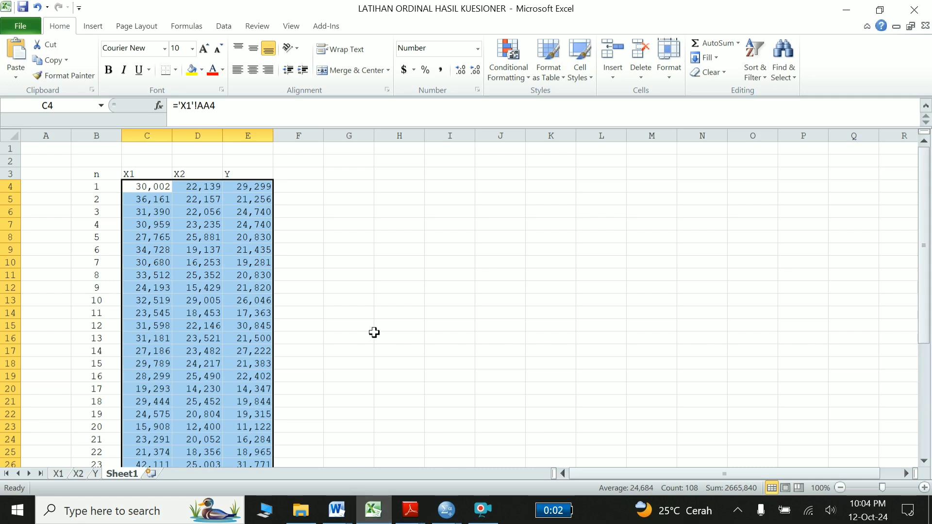
left_click(401, 184)
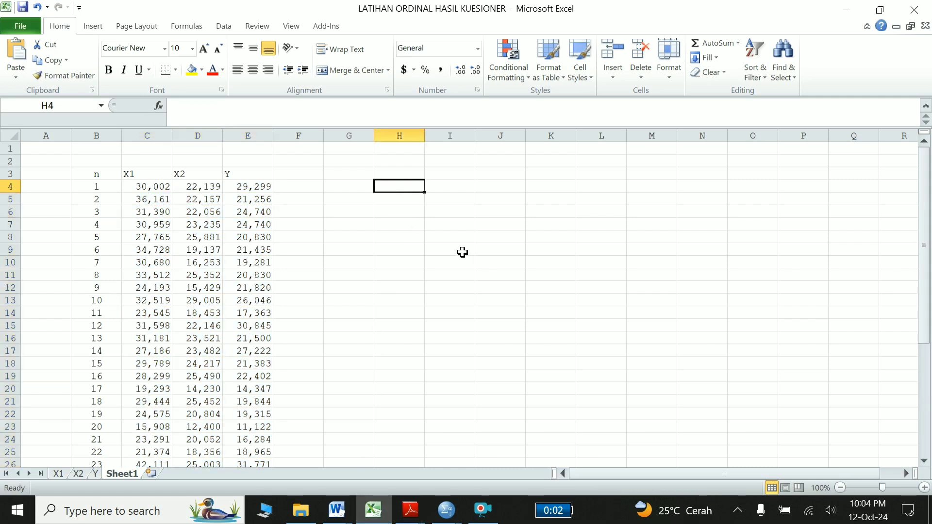
type("1,587")
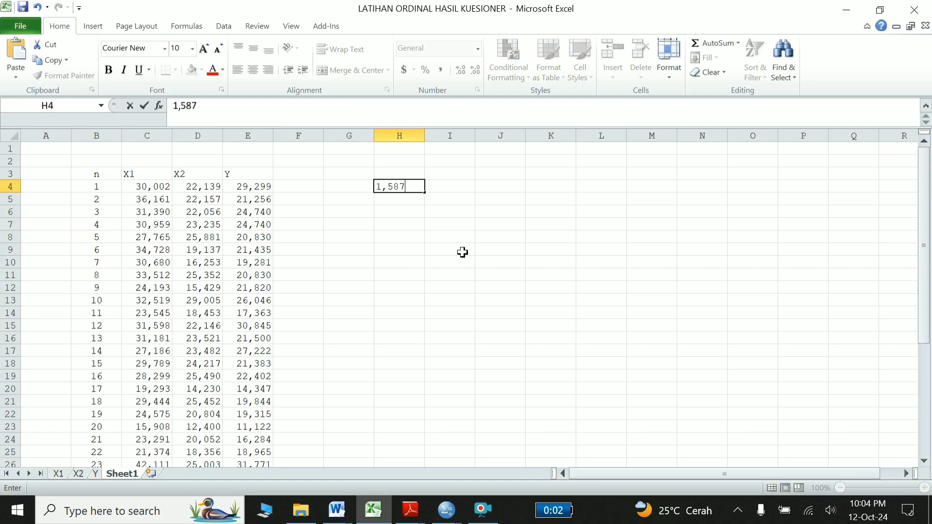
key("Return")
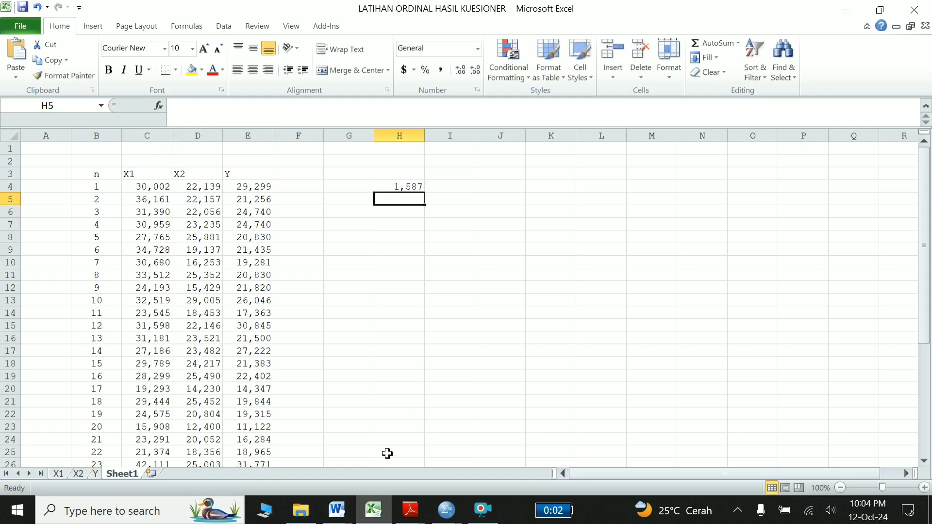
left_click(337, 509)
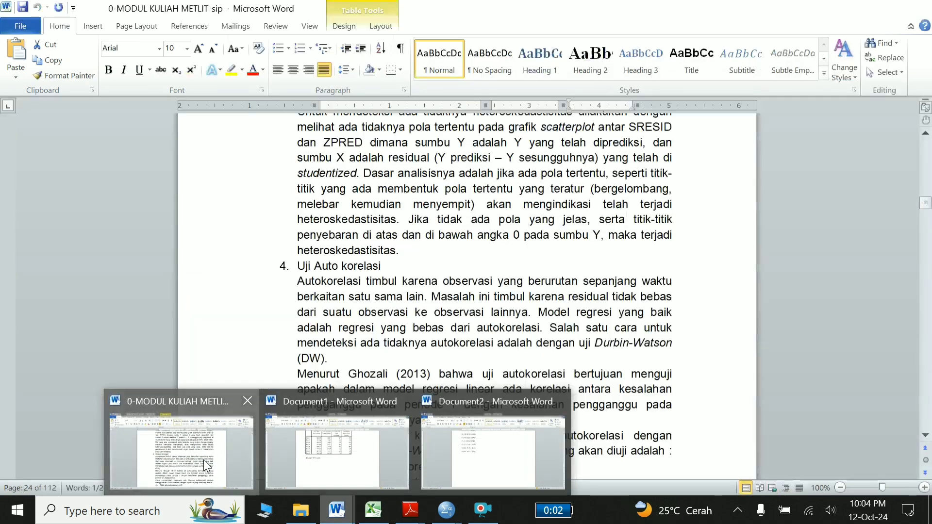
Step: Scroll the 0-MODUL KULIAH METLIT-sip document to the page 25 Durbin Watson criteria table
left_click(219, 456)
scroll(565, 325, "down", 7)
scroll(564, 329, "down", 6)
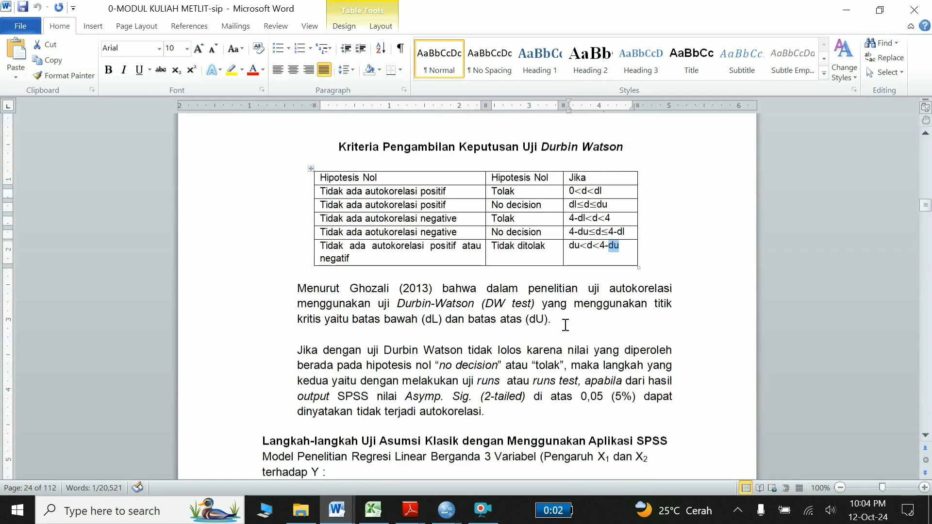
left_click(581, 265)
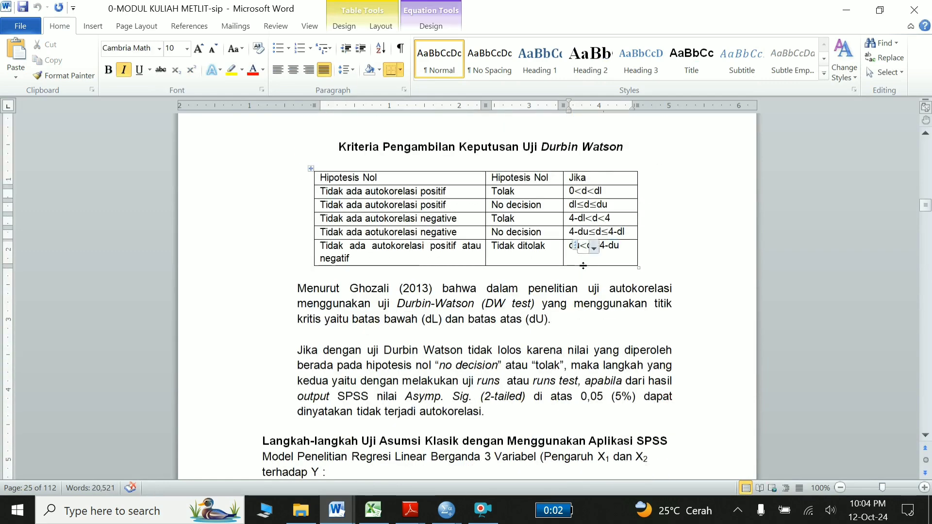
left_click(593, 291)
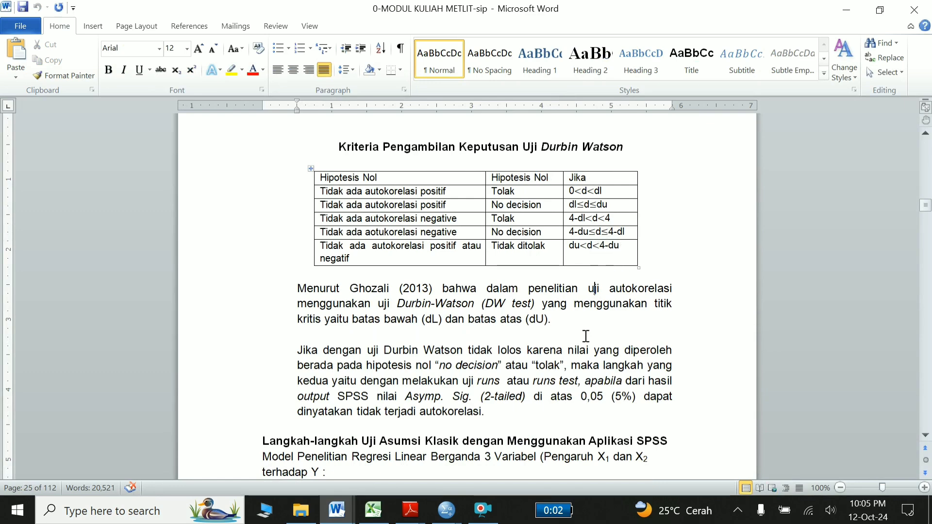
Step: Label H3 as dU and J3 as dW in the LATIHAN ORDINAL HASIL KUESIONER workbook
key("alt+Tab")
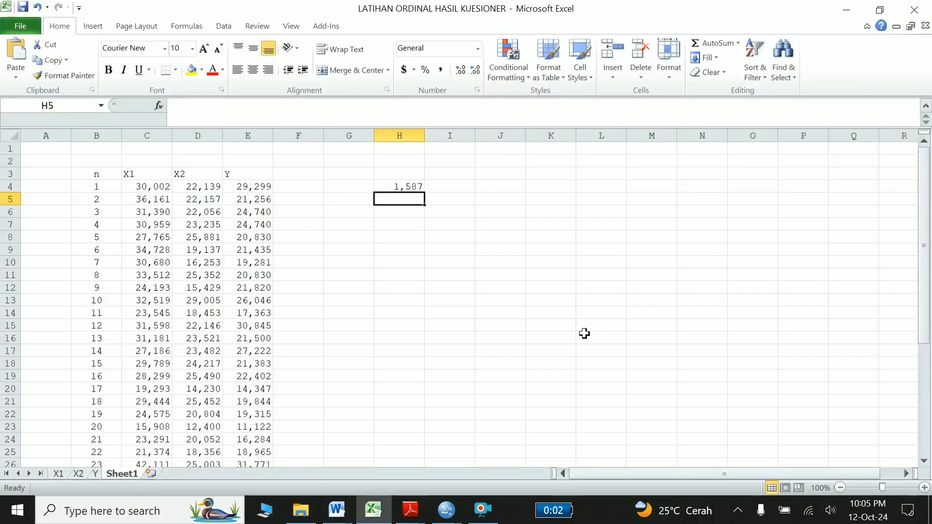
key("alt+Tab")
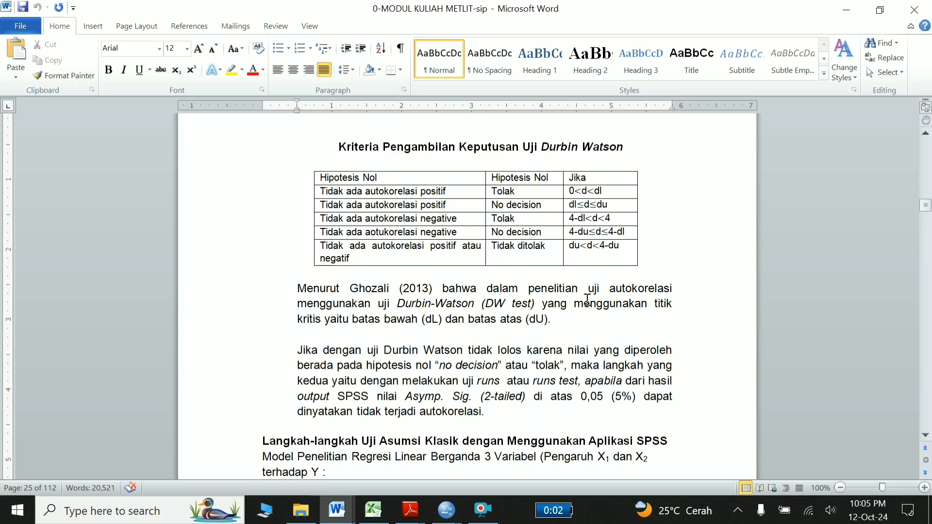
key("alt+Tab")
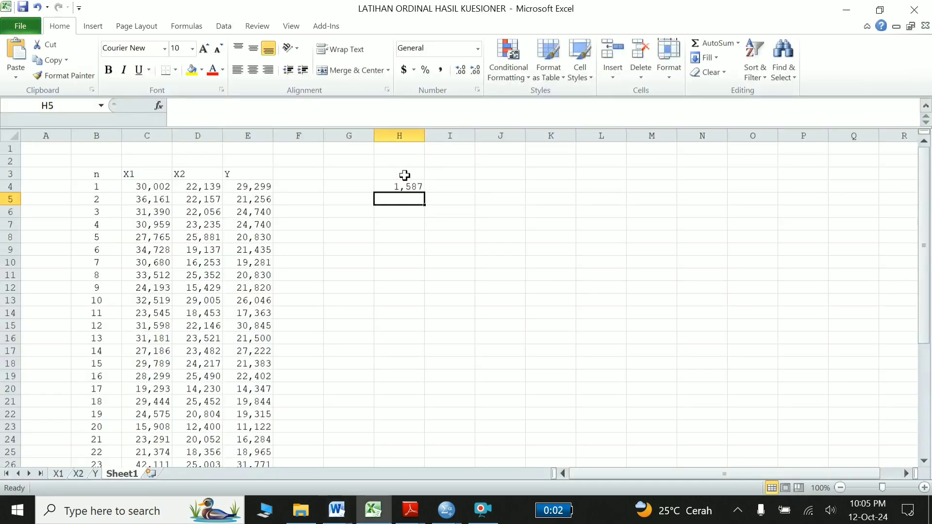
left_click(406, 175)
type("dU")
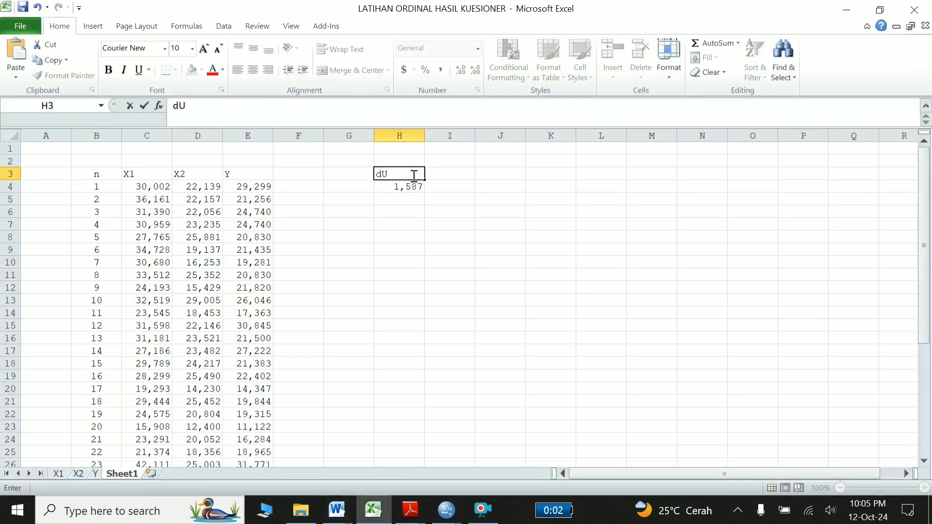
left_click(460, 174)
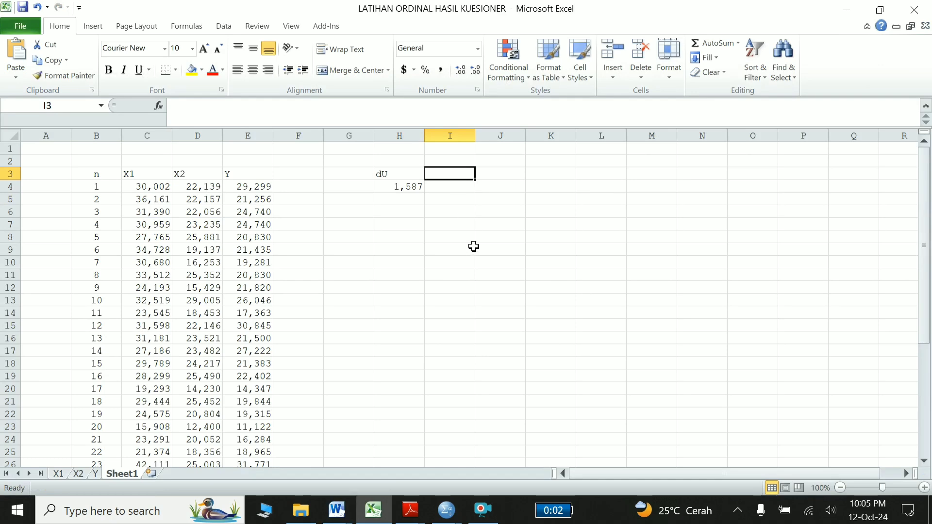
left_click(505, 175)
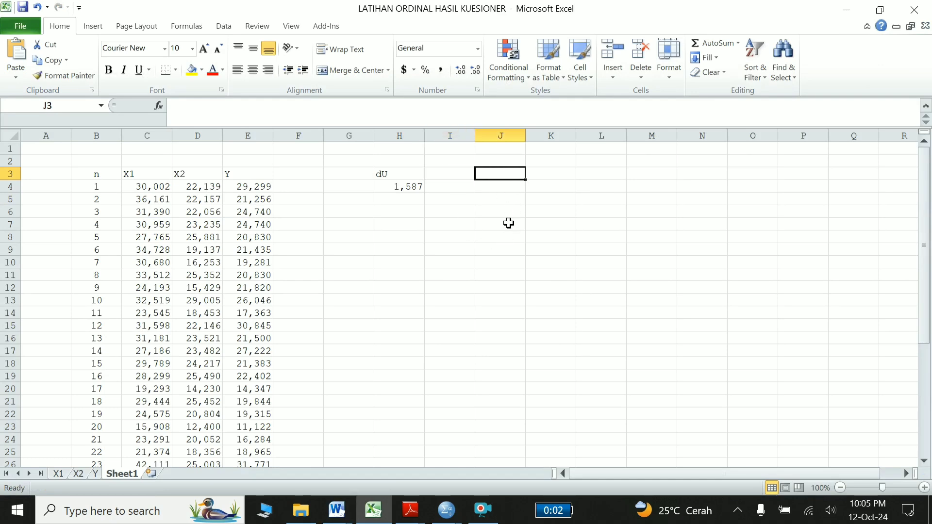
type("dW")
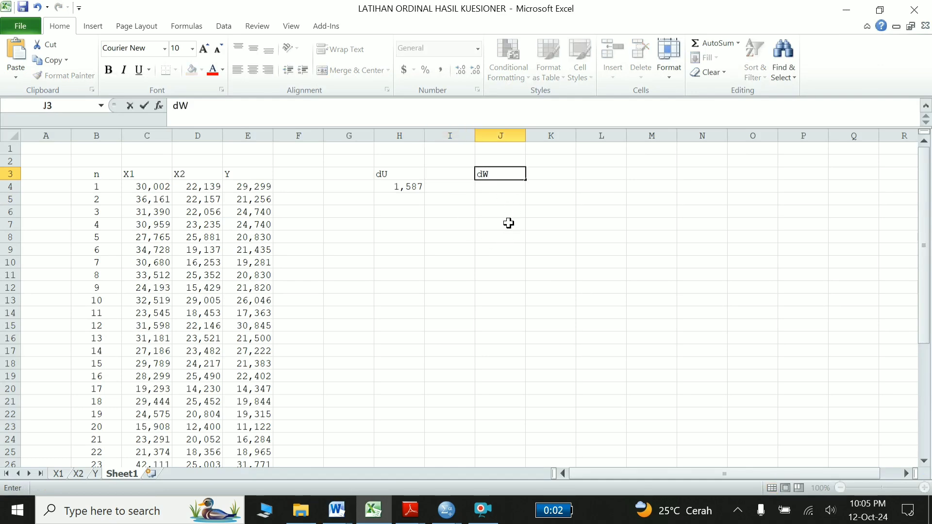
key("Return")
Step: Read Durbin-Watson from the SPSS output and enter 1,97 in J4
key("alt+Tab")
key("alt+Tab")
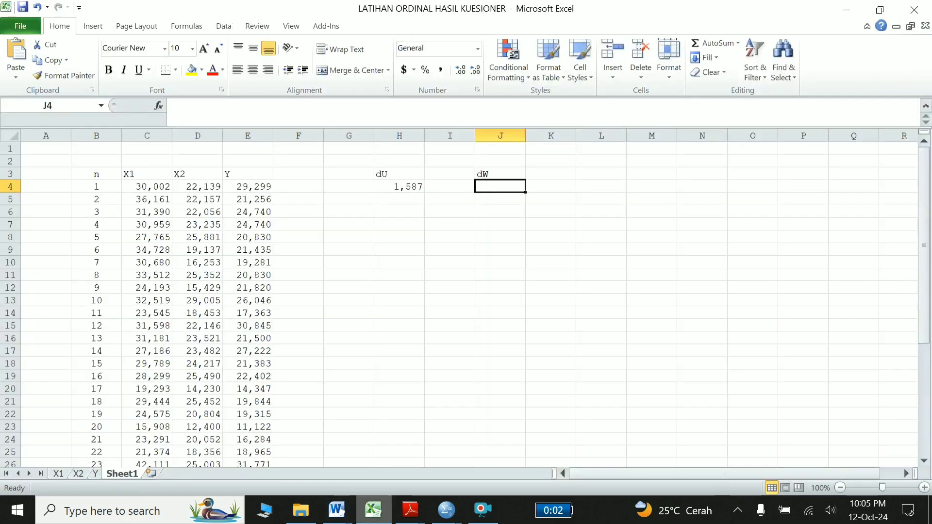
left_click(445, 511)
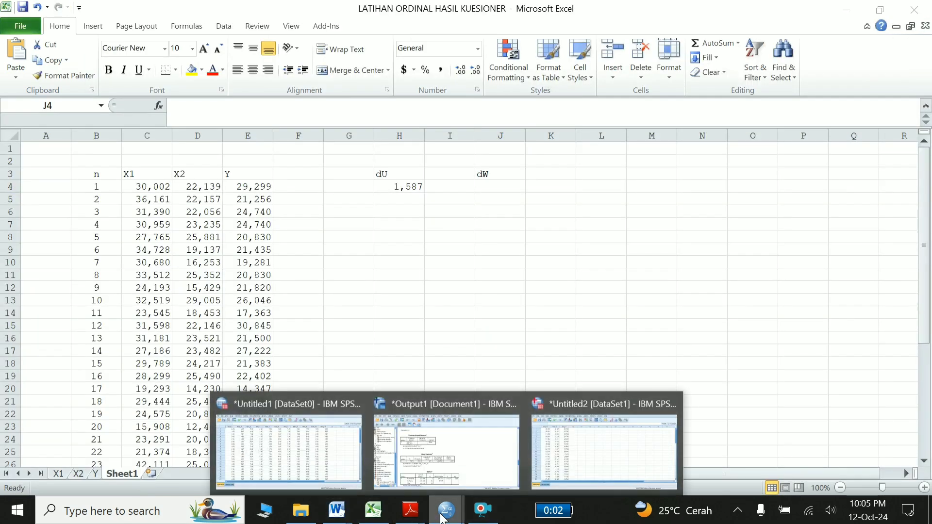
left_click(456, 464)
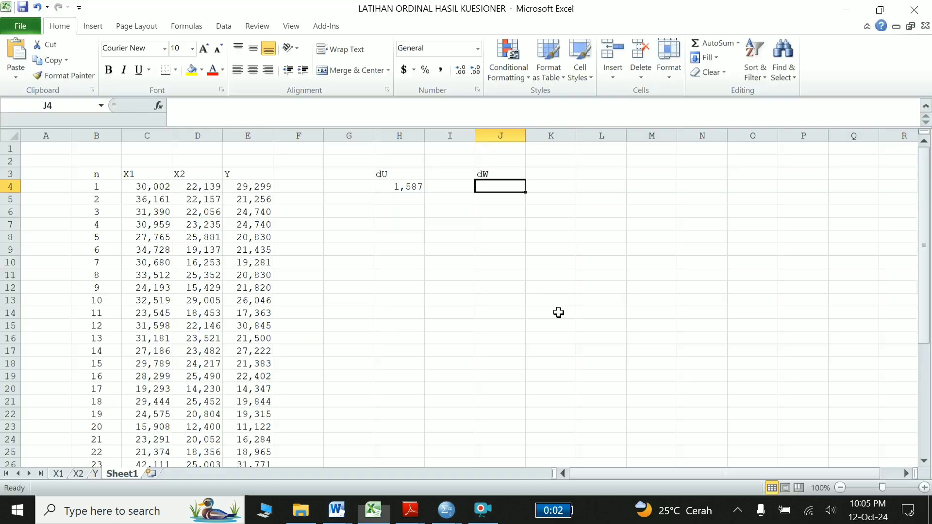
key("alt+Tab")
key("alt+Tab")
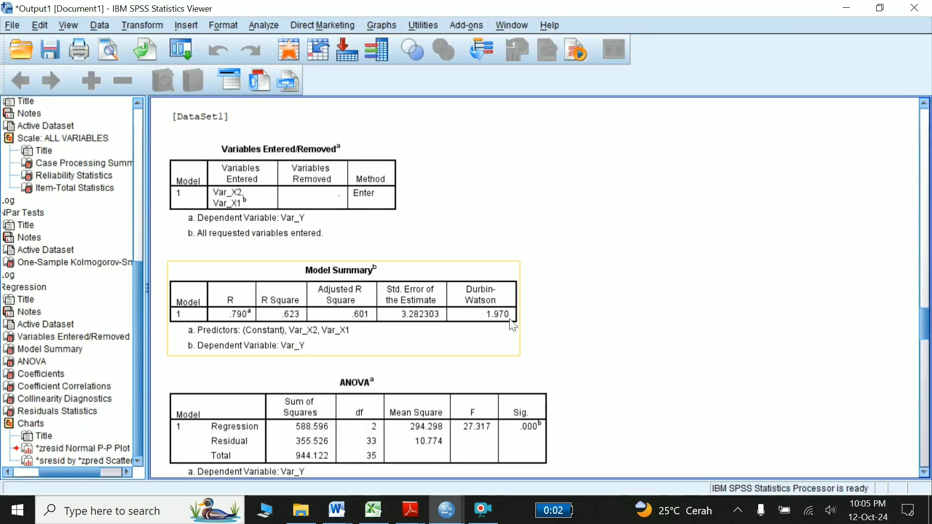
key("alt+Tab")
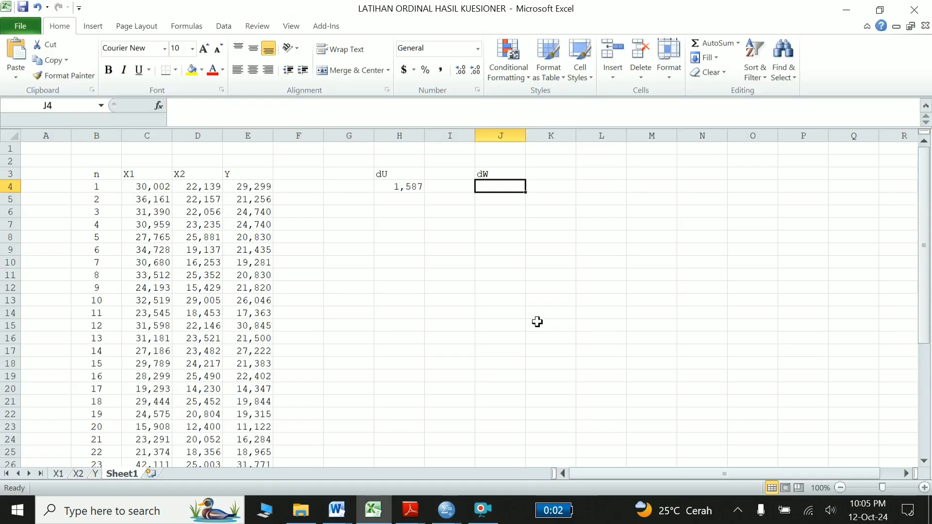
type("1,970")
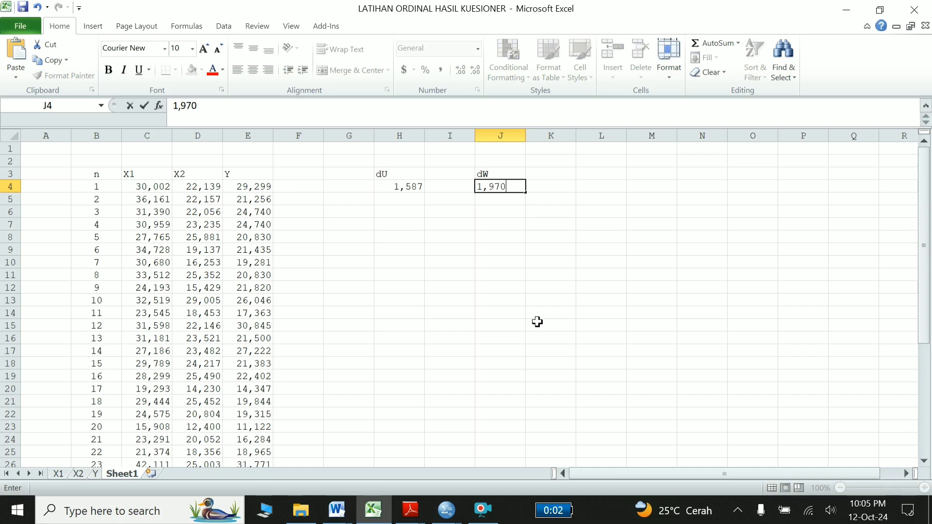
left_click(539, 321)
Step: Label L3 as 4-dU and put =4-H4 in L4, giving 2,413
left_click(600, 173)
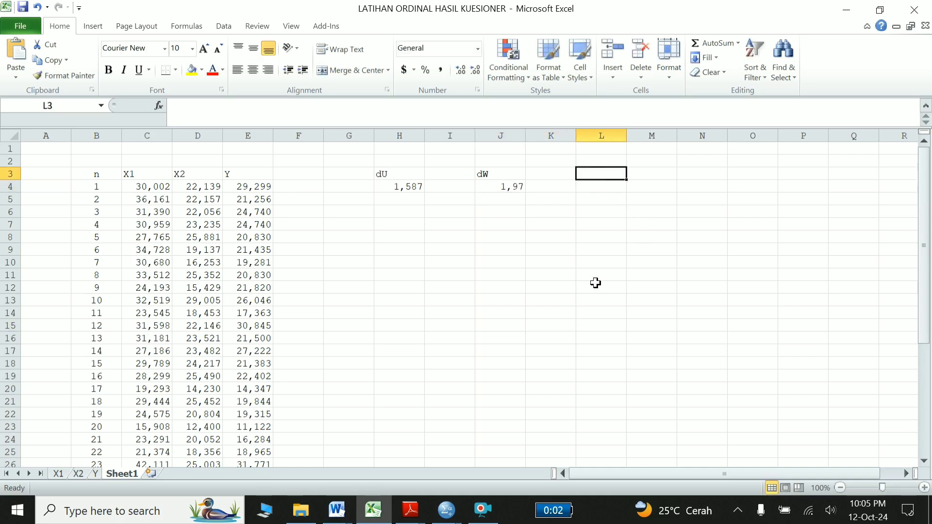
type("4-dU")
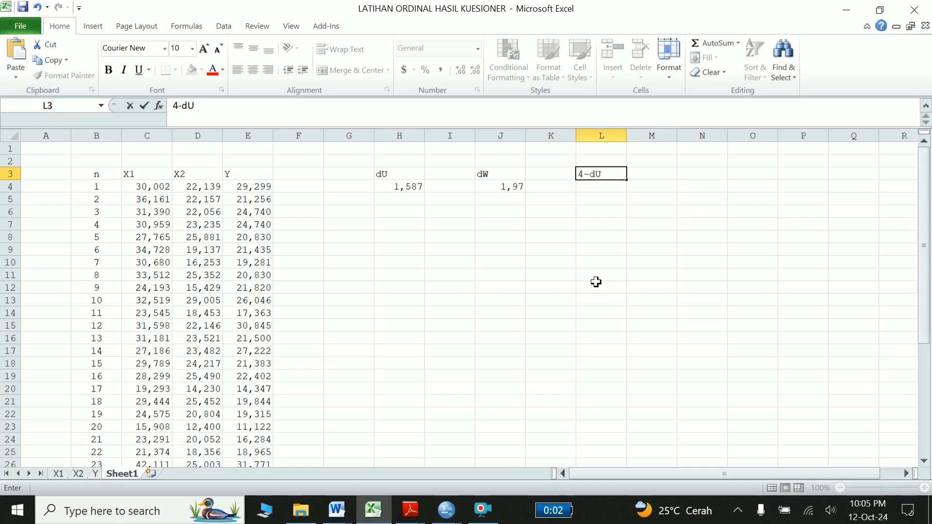
key("Return")
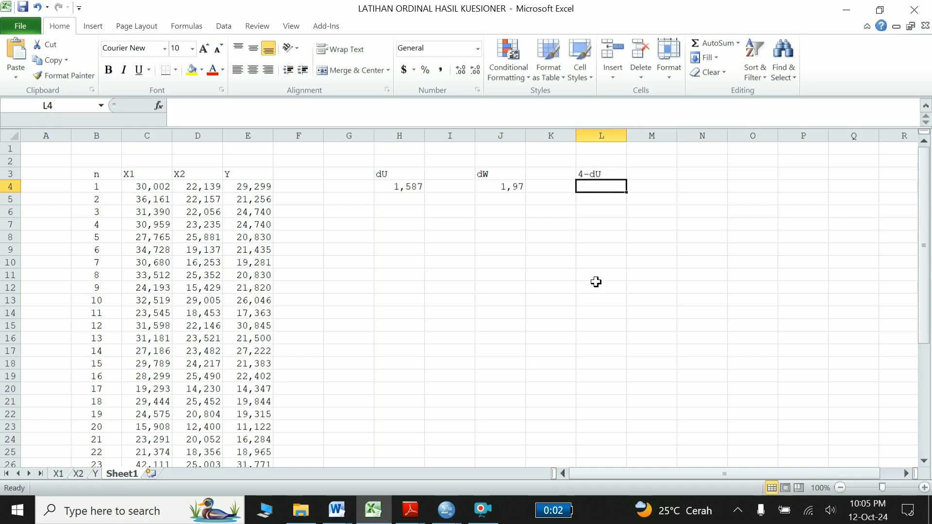
type("=")
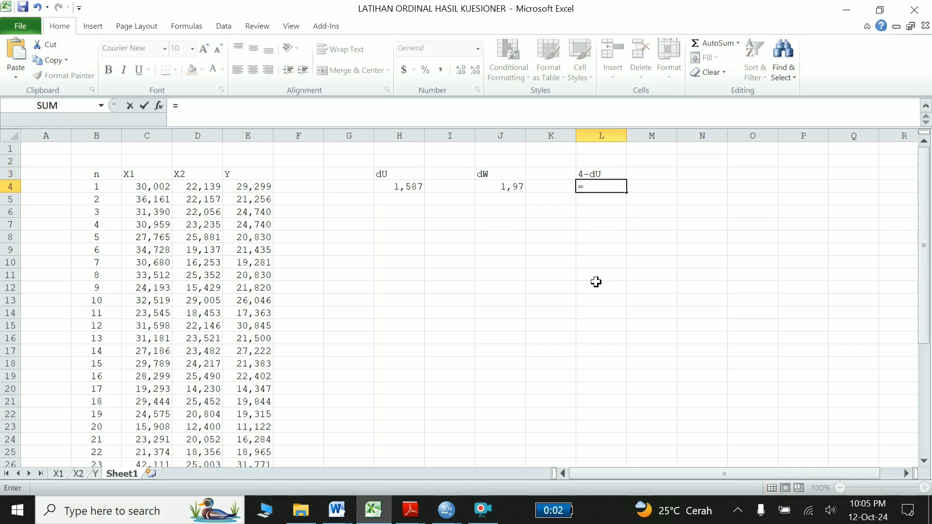
type("4-")
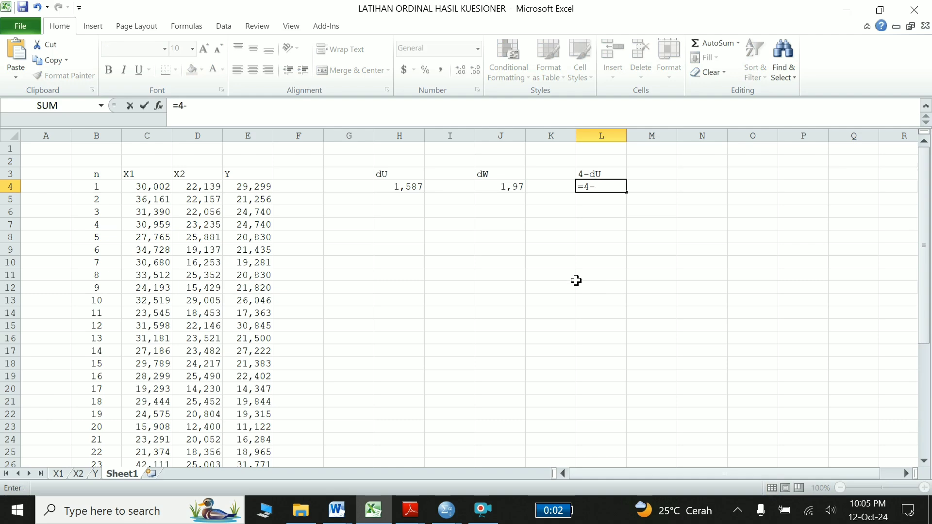
left_click(401, 186)
key("Return")
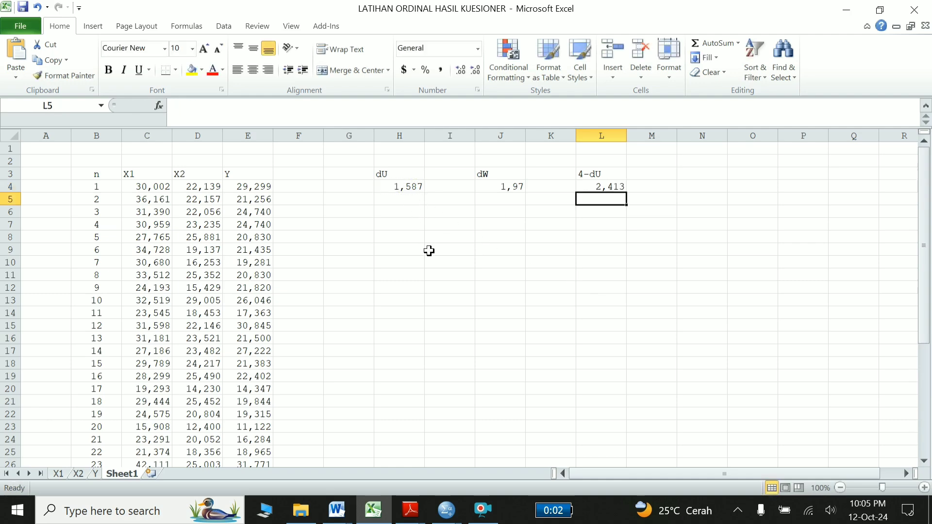
key("alt+Tab")
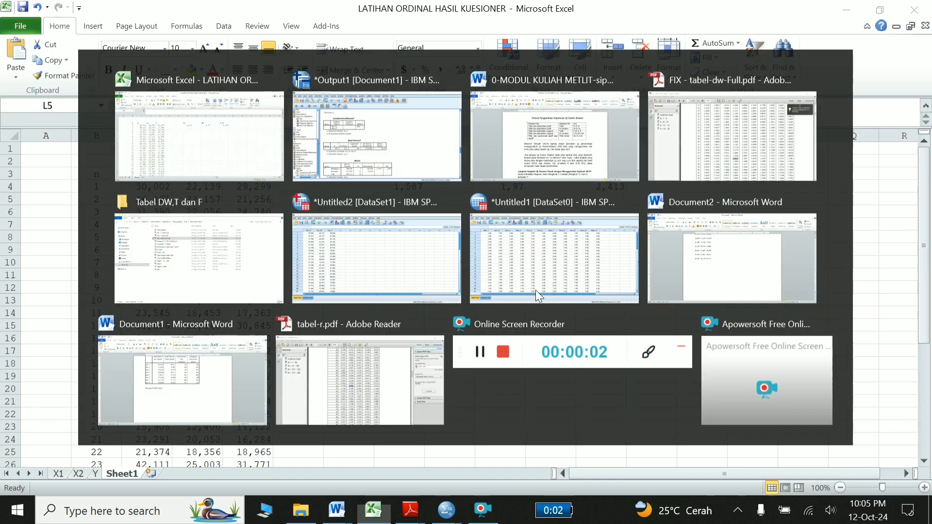
key("alt+Tab")
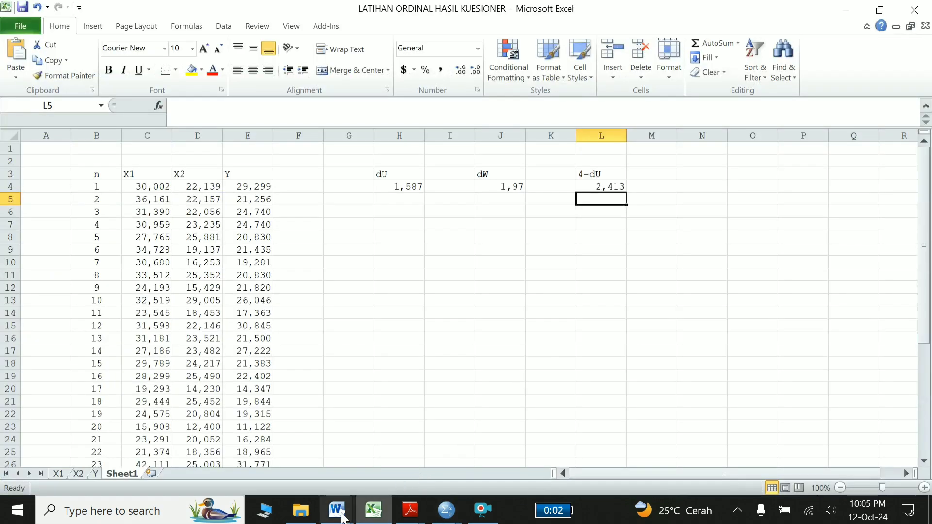
Step: Show the dW value in J4 with three decimal places
left_click(342, 512)
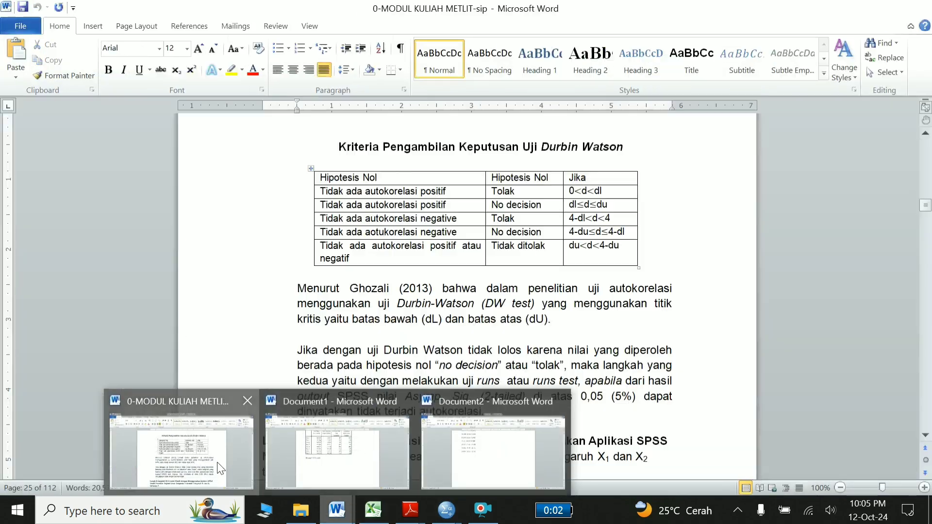
left_click(216, 462)
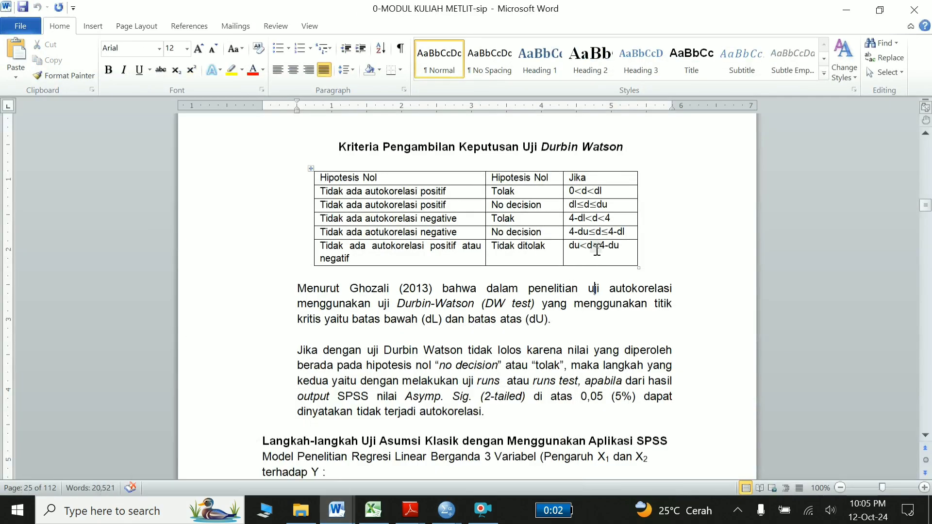
key("alt+Tab")
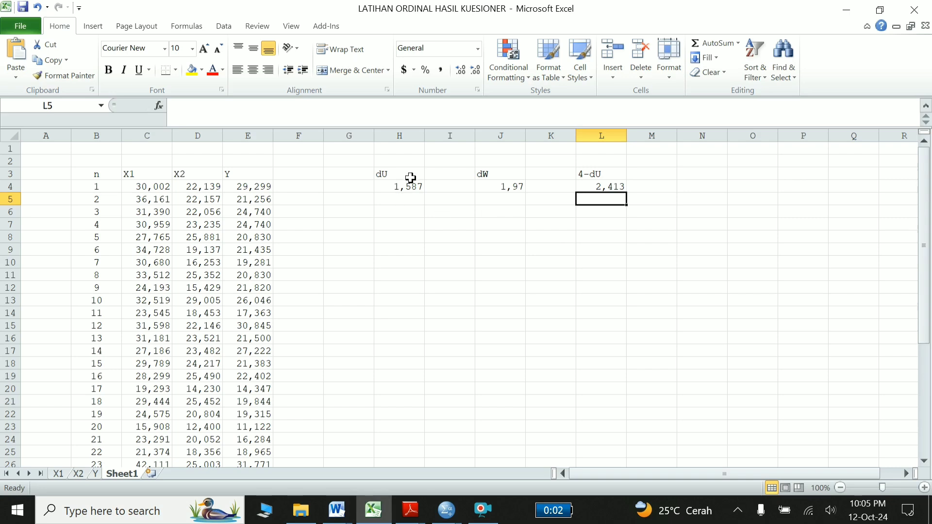
left_click(505, 187)
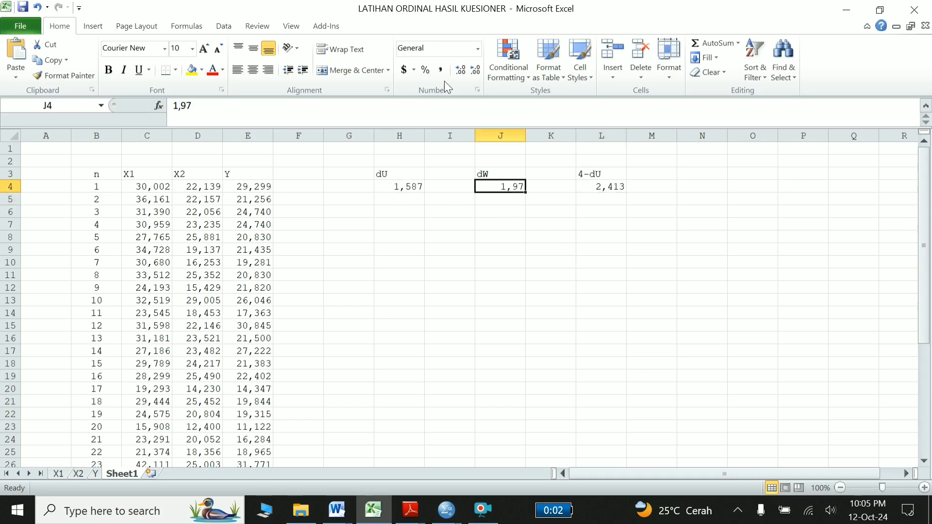
left_click(461, 71)
Step: Enter a centered '<' sign in I4 between dU and dW
left_click(456, 187)
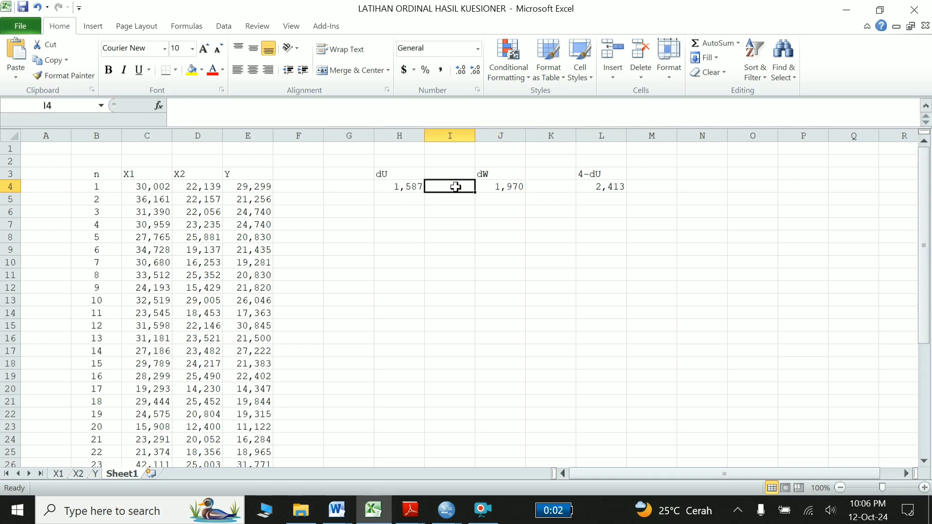
type("<")
key("Return")
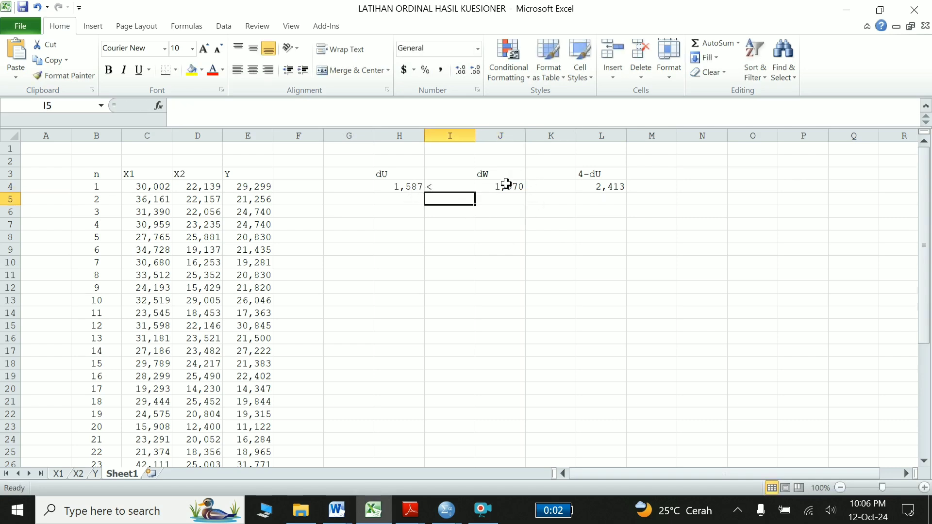
left_click(506, 185)
left_click(453, 186)
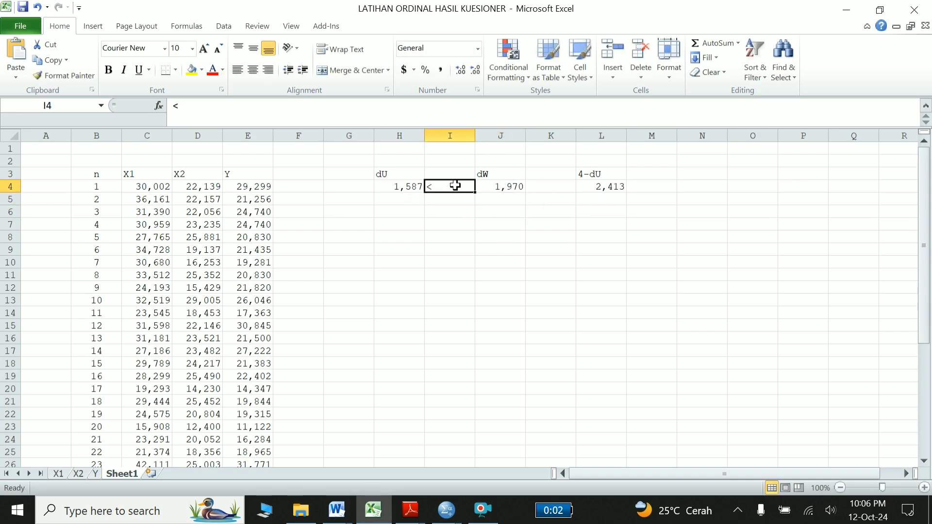
left_click(253, 71)
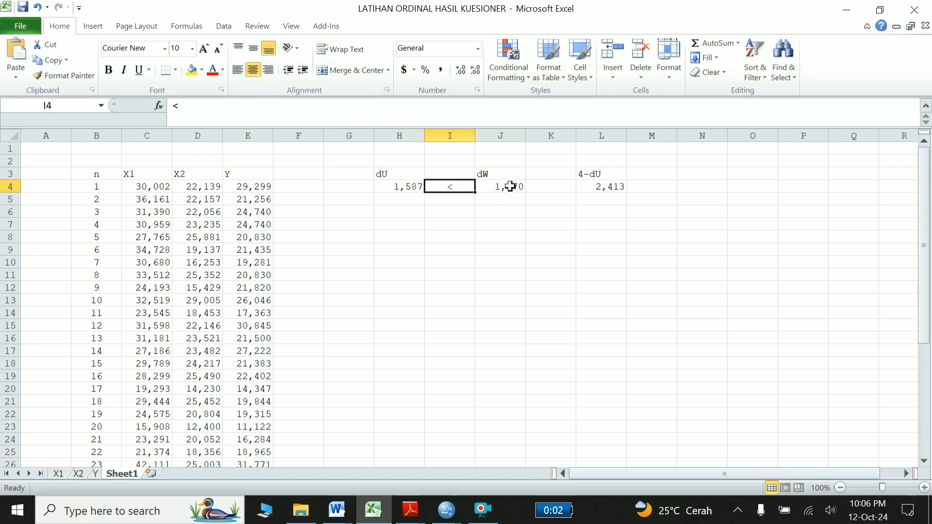
Step: Copy the '<' from I4 into K4 so row 4 reads 1,587 < 1,970 < 2,413
left_click(509, 187)
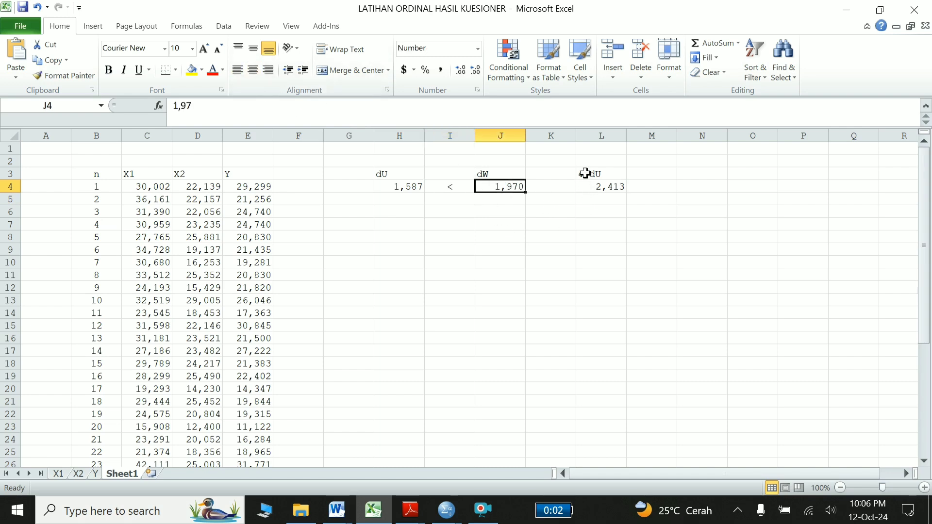
left_click(609, 186)
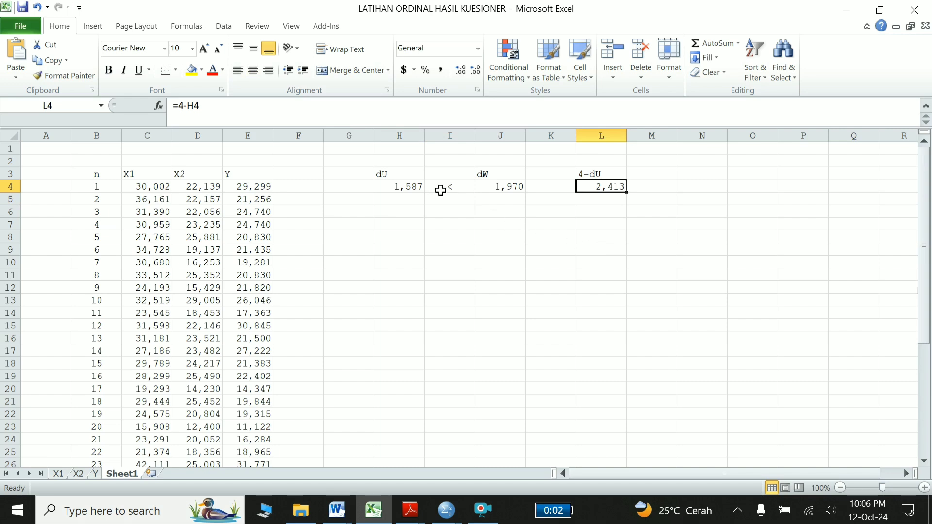
left_click(442, 190)
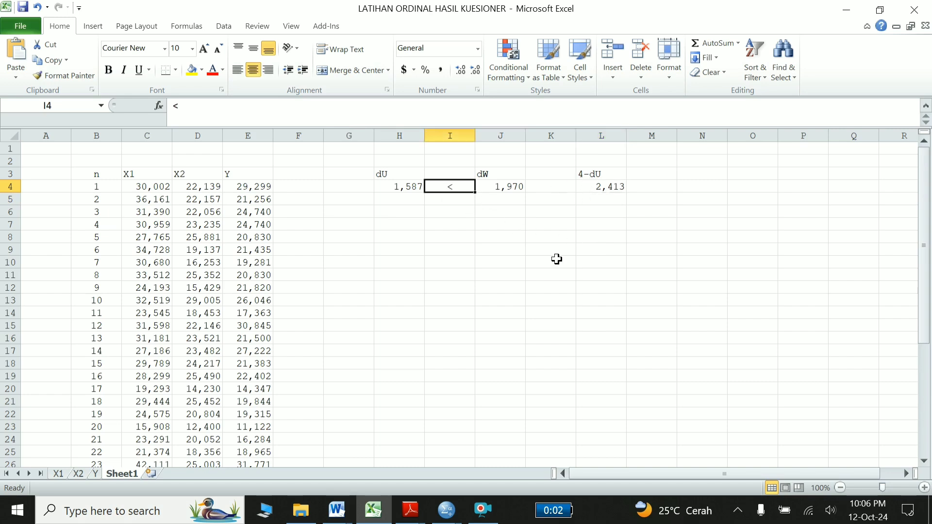
key("ctrl+c")
left_click(562, 184)
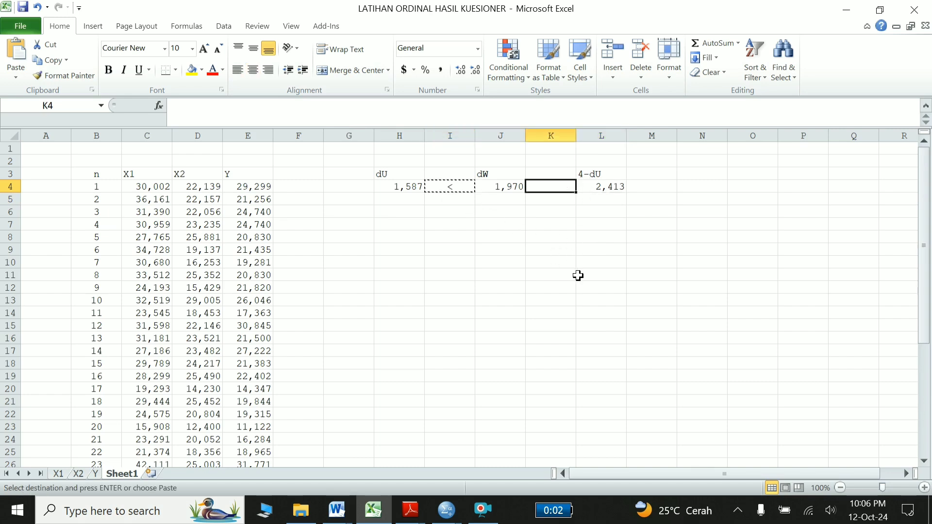
key("ctrl+v")
left_click(577, 275)
left_click(431, 213)
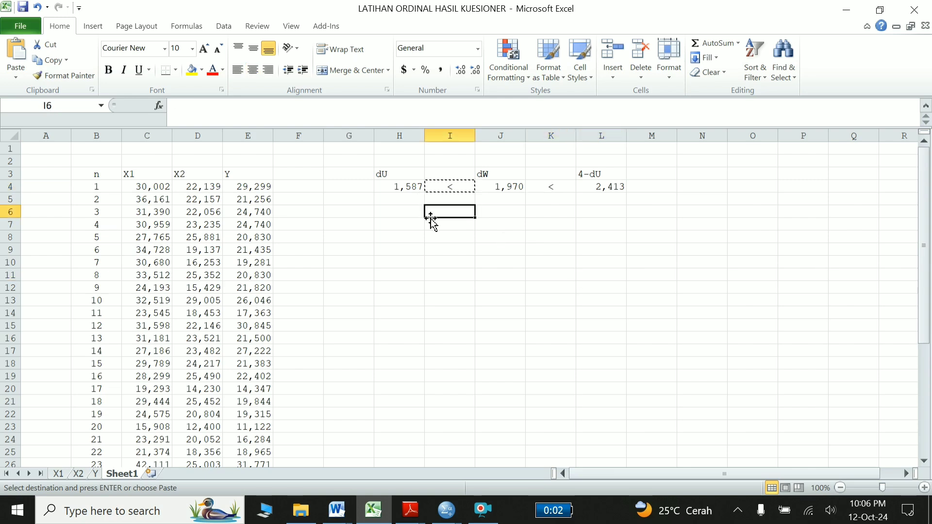
key("Escape")
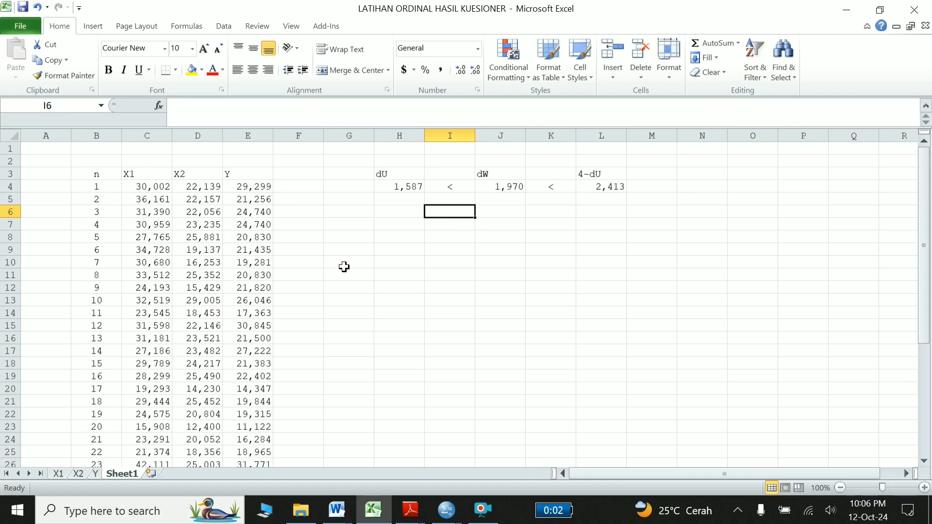
Step: In the METLIT module, go to and select the Uji Multikolonieritas heading
key("alt+Tab")
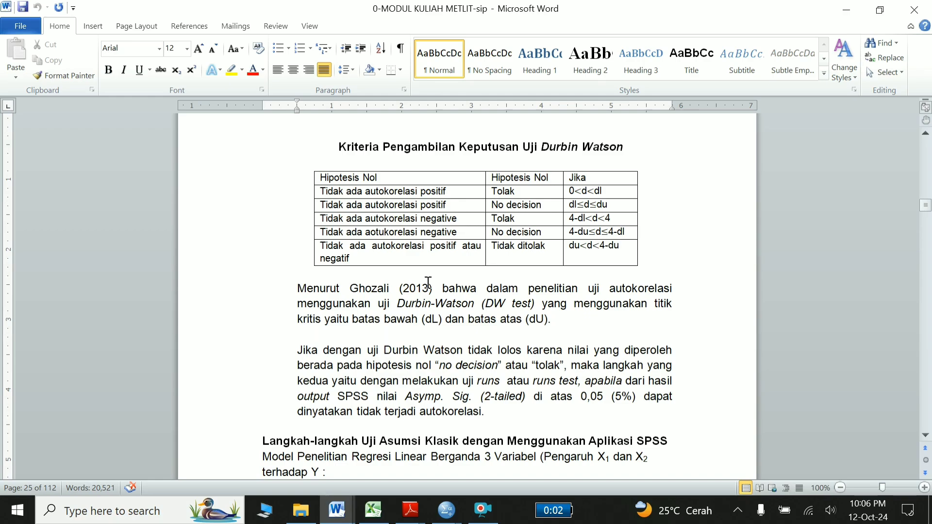
scroll(428, 283, "up", 3)
scroll(428, 284, "up", 8)
scroll(429, 287, "up", 8)
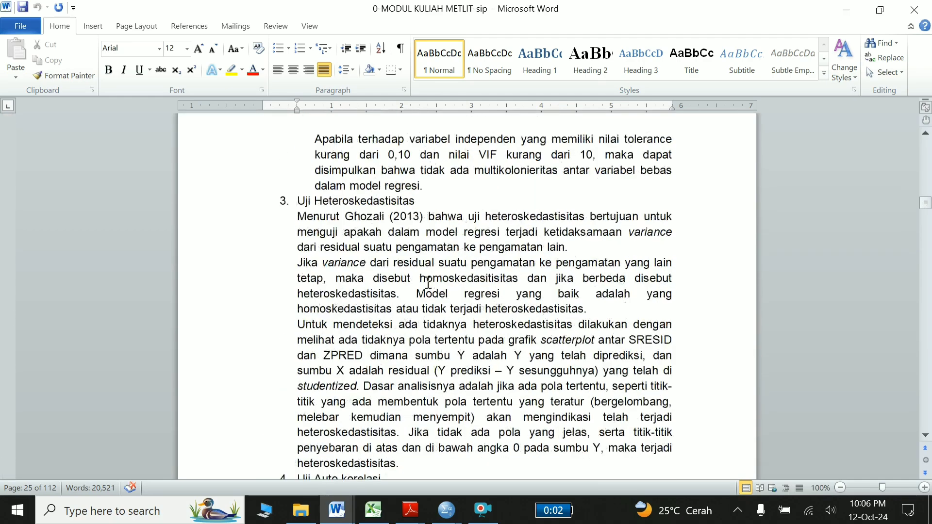
scroll(430, 288, "up", 7)
scroll(430, 288, "up", 8)
scroll(430, 288, "up", 10)
scroll(429, 288, "up", 2)
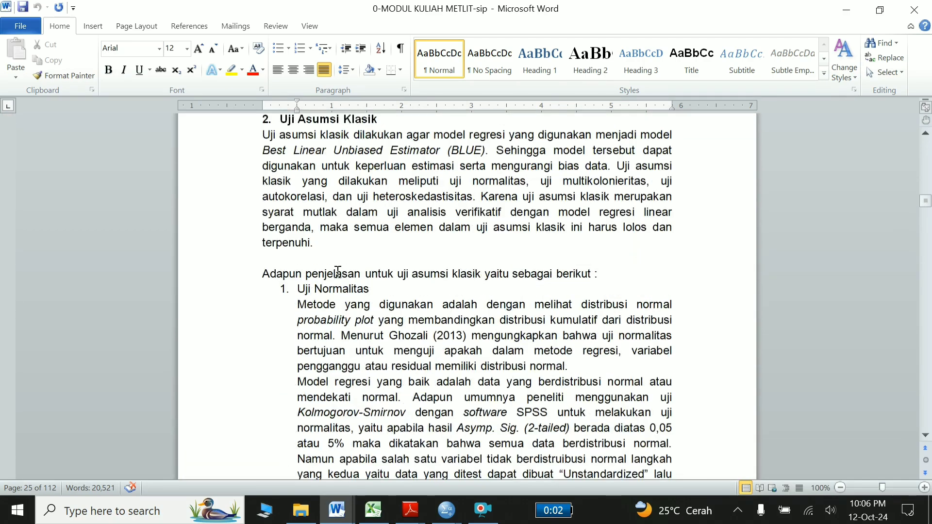
scroll(340, 273, "down", 1)
scroll(227, 215, "down", 1)
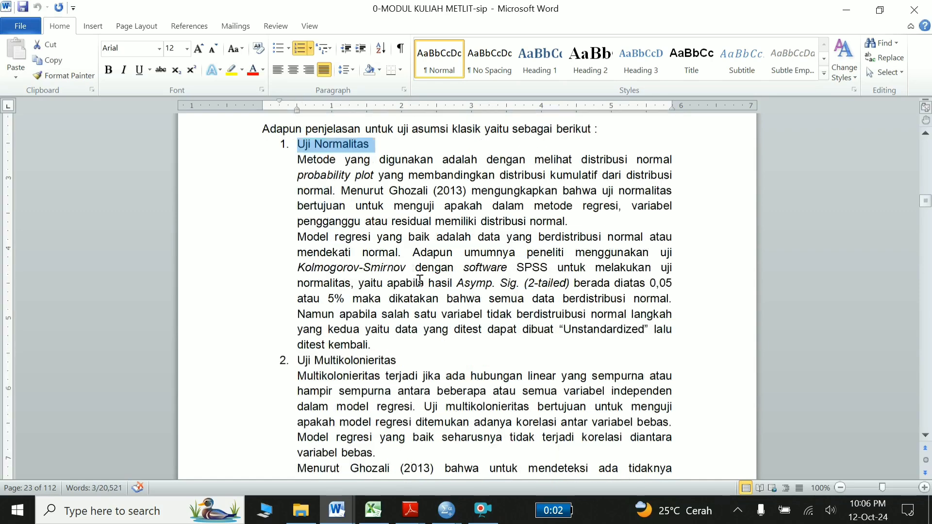
scroll(421, 280, "down", 2)
left_click(234, 266)
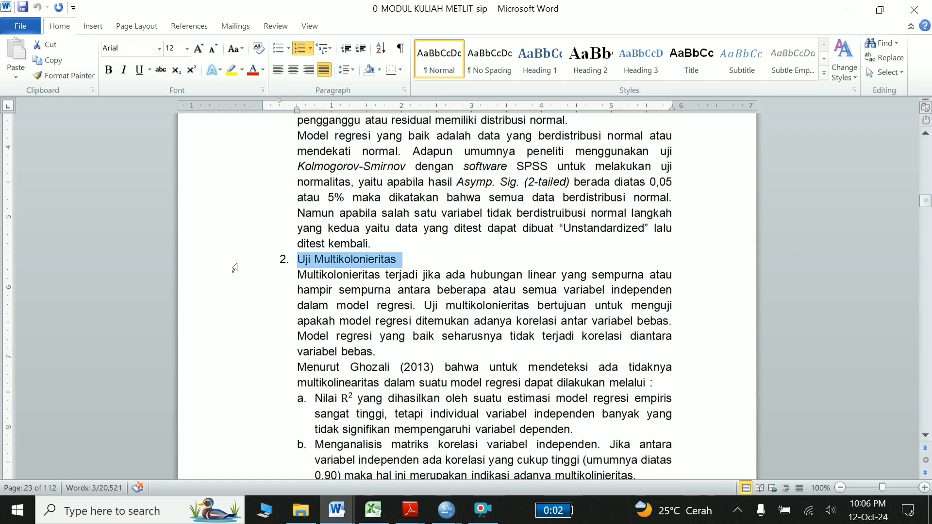
Step: Select the Uji Heteroskedastisitas and Uji Auto korelasi headings further down the module
scroll(442, 323, "down", 3)
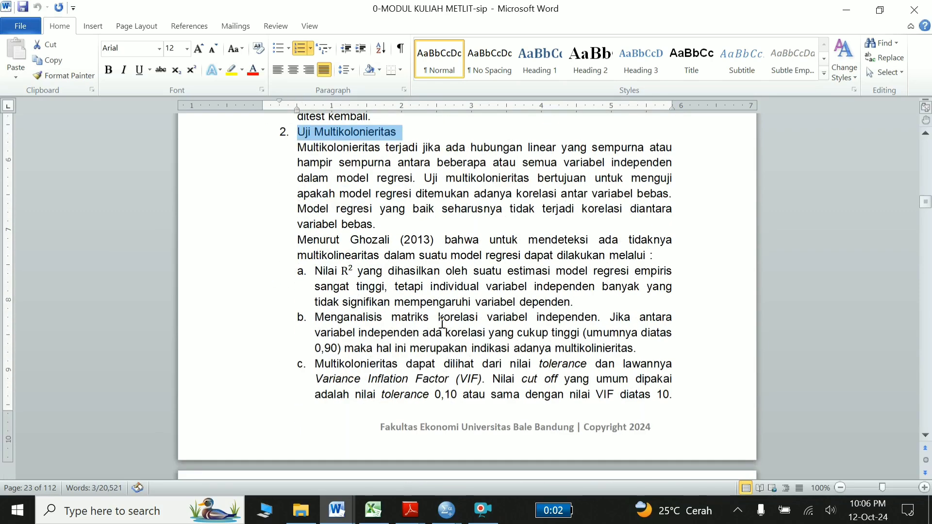
scroll(442, 323, "down", 1)
scroll(442, 322, "down", 7)
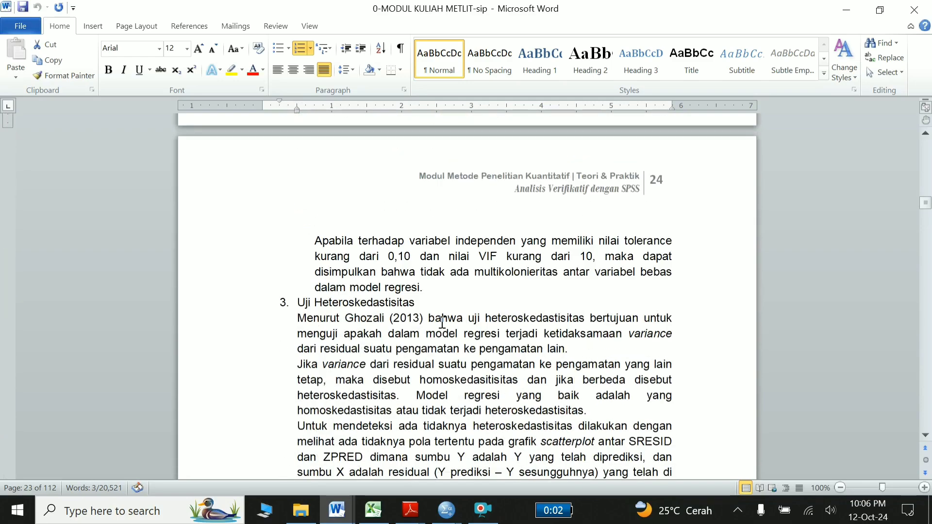
scroll(442, 323, "down", 2)
left_click(244, 228)
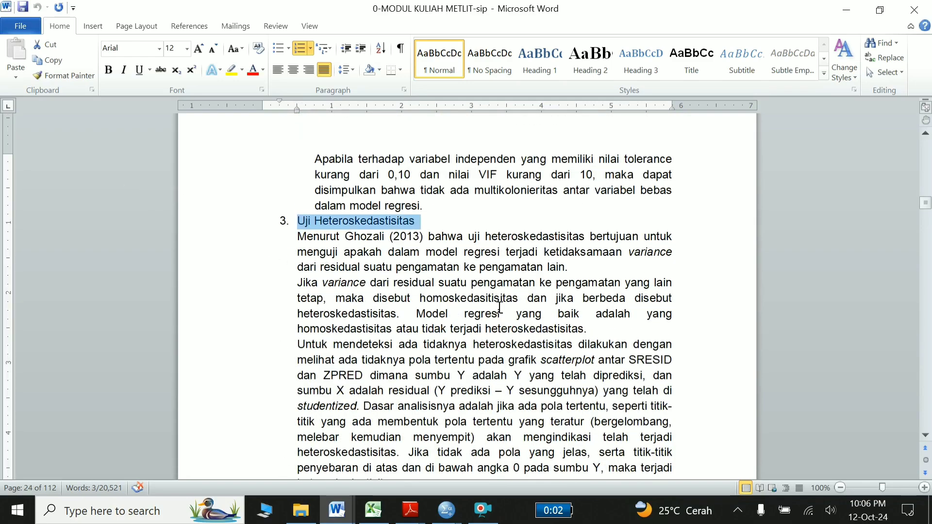
scroll(500, 307, "down", 2)
scroll(500, 307, "down", 2)
scroll(500, 306, "down", 1)
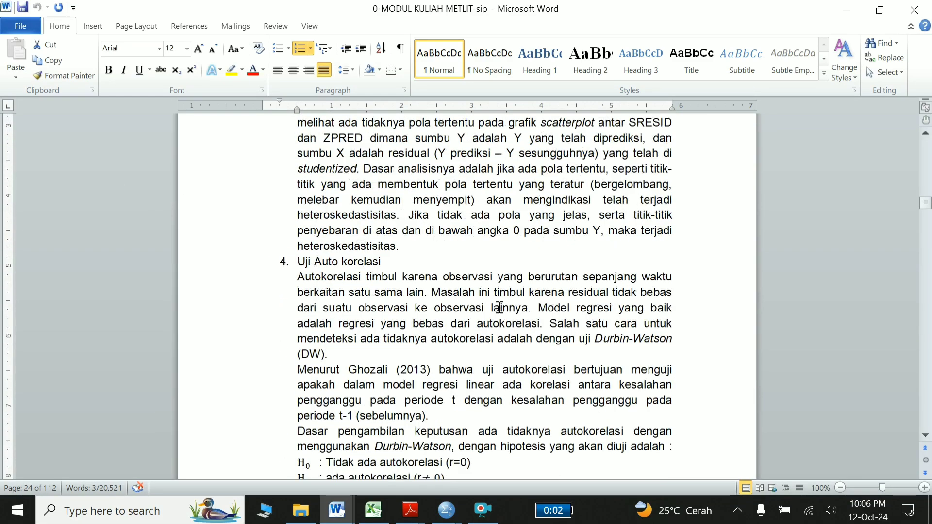
scroll(500, 307, "down", 1)
left_click(232, 233)
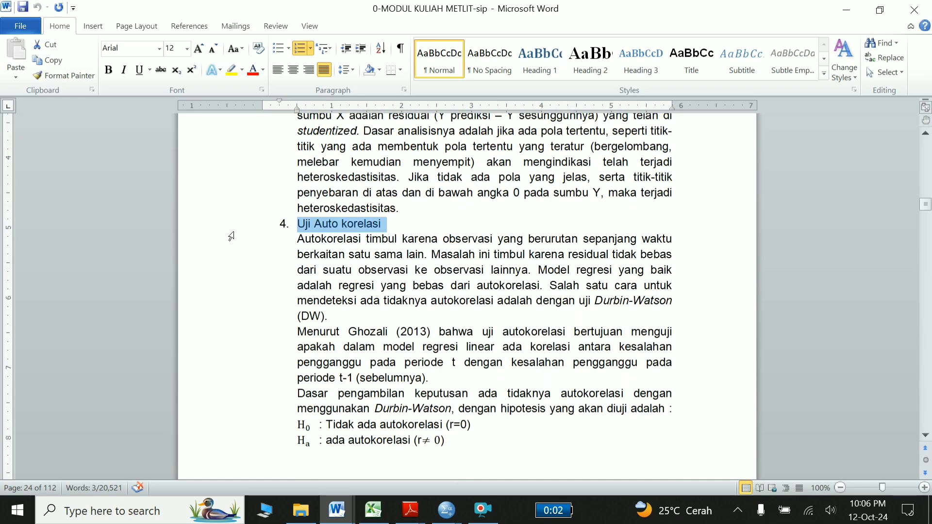
left_click(337, 510)
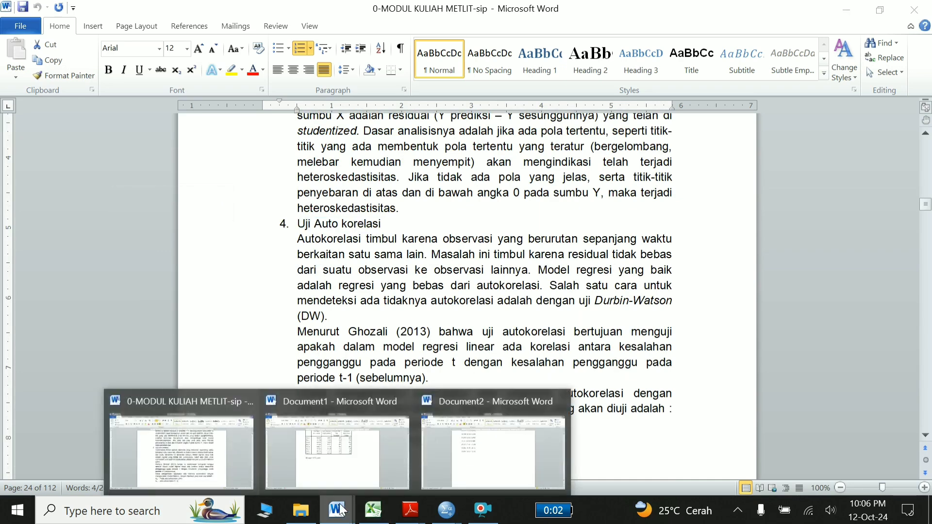
mouse_move(446, 510)
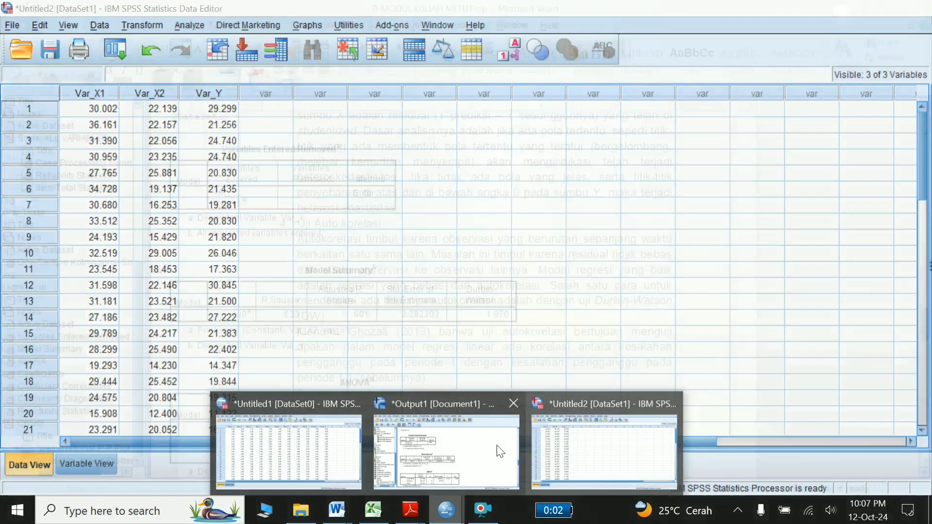
Step: Select the NPar Tests One-Sample Kolmogorov-Smirnov table in Output1, then return to Document1
left_click(501, 451)
scroll(482, 364, "up", 3)
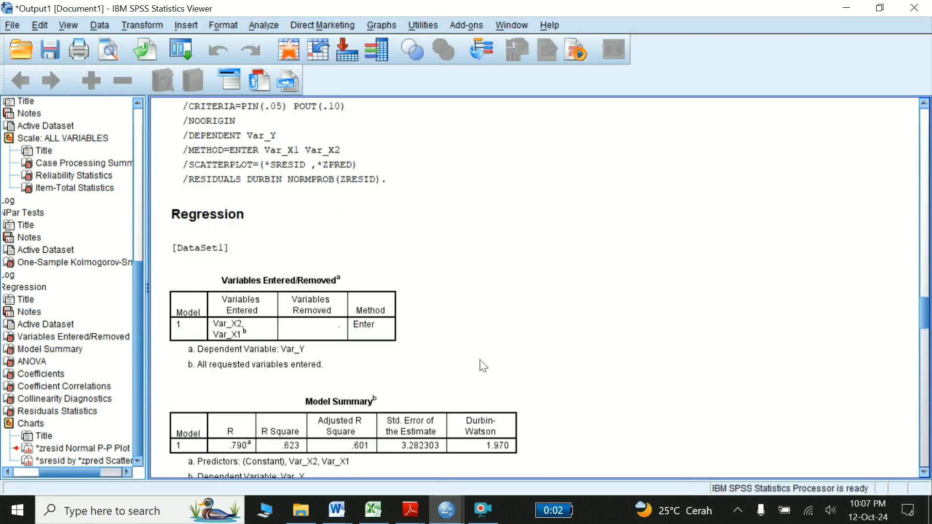
scroll(482, 364, "up", 3)
scroll(483, 366, "up", 3)
scroll(483, 367, "up", 5)
scroll(483, 366, "up", 3)
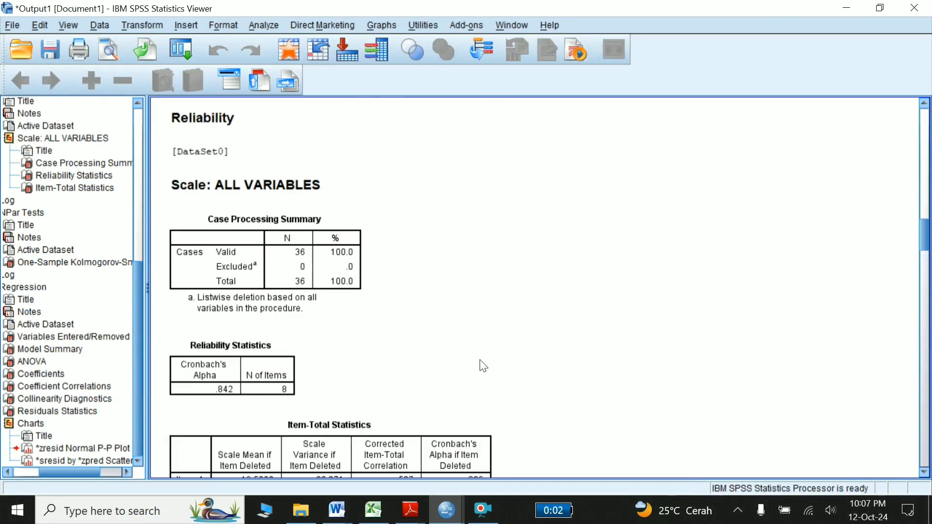
scroll(483, 366, "up", 3)
scroll(484, 367, "up", 2)
scroll(483, 366, "down", 5)
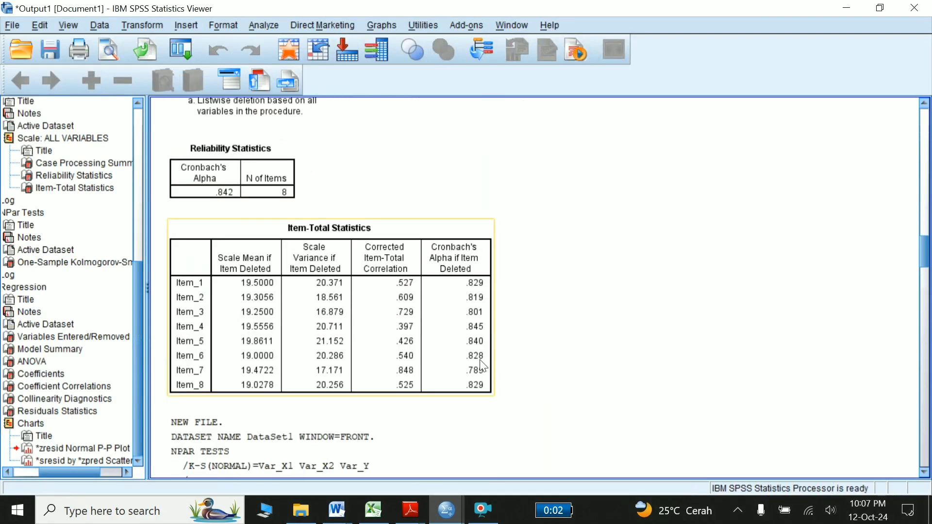
scroll(484, 367, "down", 5)
scroll(484, 367, "down", 5)
scroll(418, 290, "down", 1)
scroll(403, 273, "up", 2)
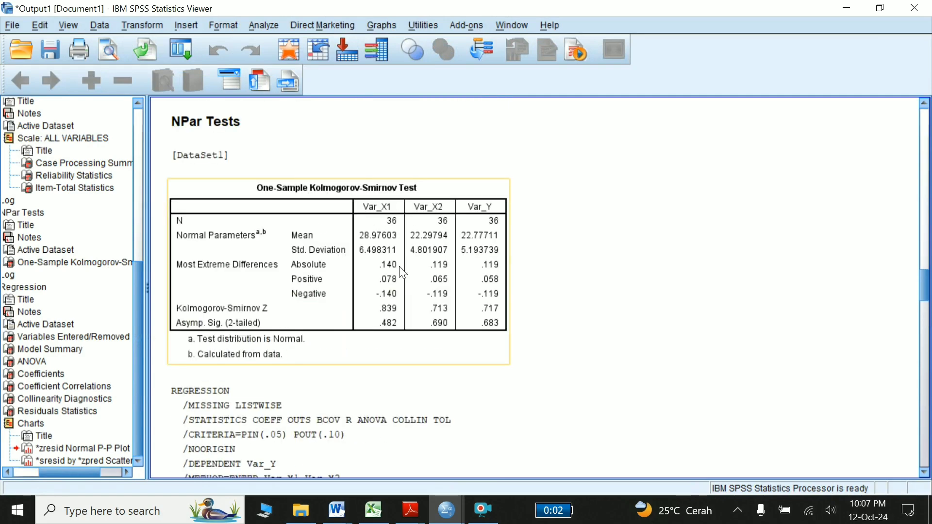
left_click(368, 258)
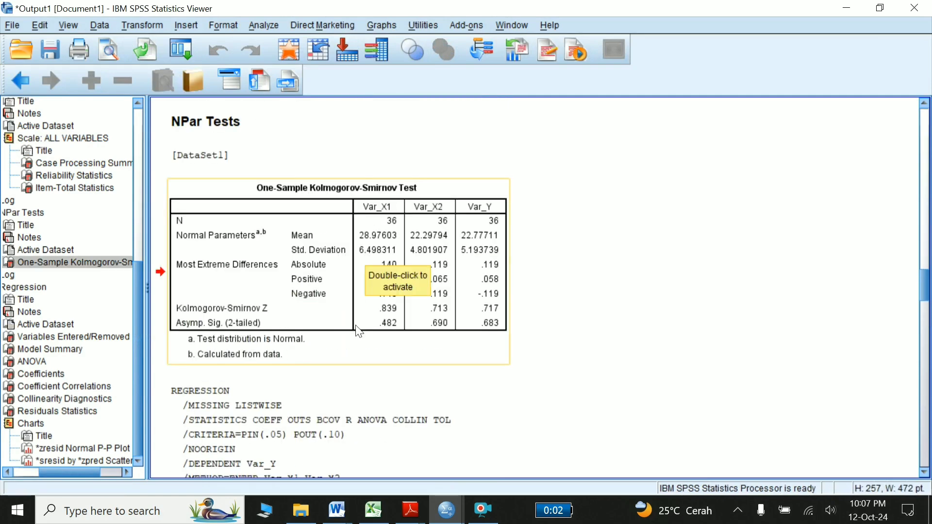
left_click(337, 510)
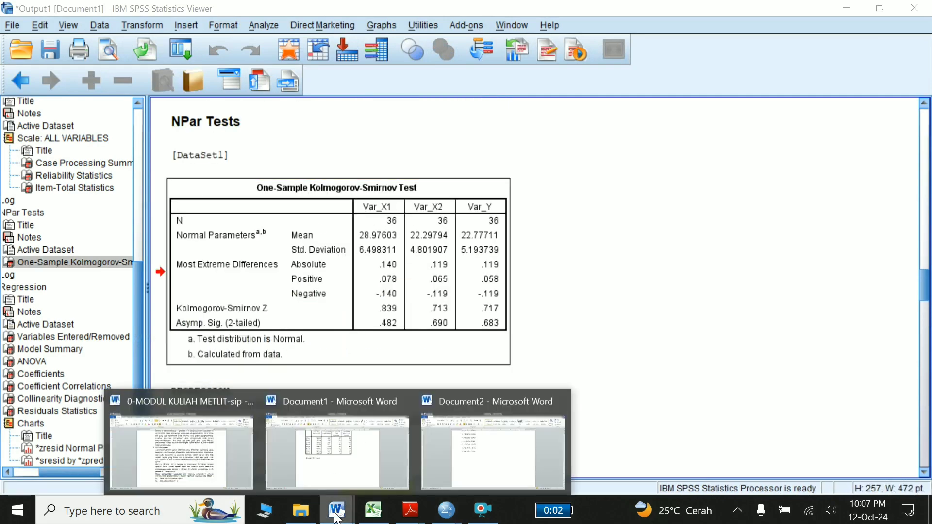
left_click(357, 453)
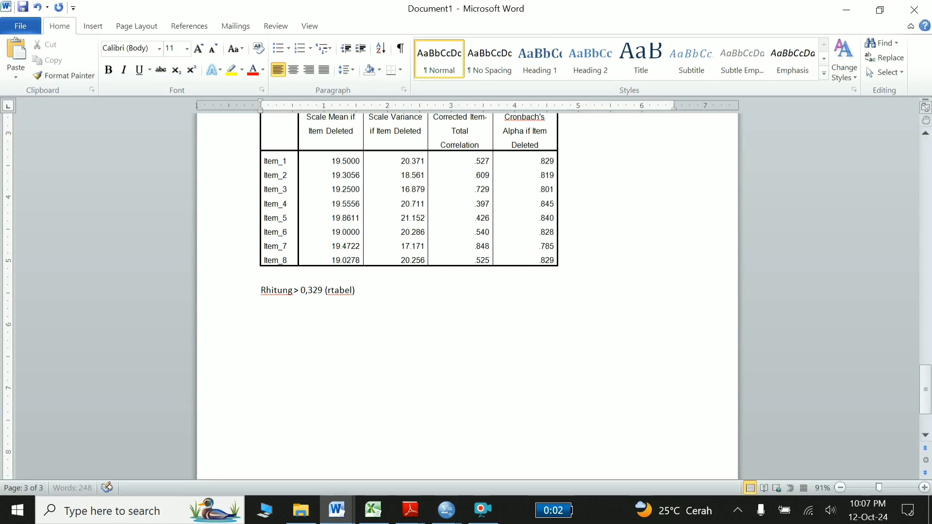
Step: Add 'Hasil' and 'Uji Normalitas' headings and paste the Kolmogorov-Smirnov table below them
key("Return")
scroll(467, 291, "down", 4)
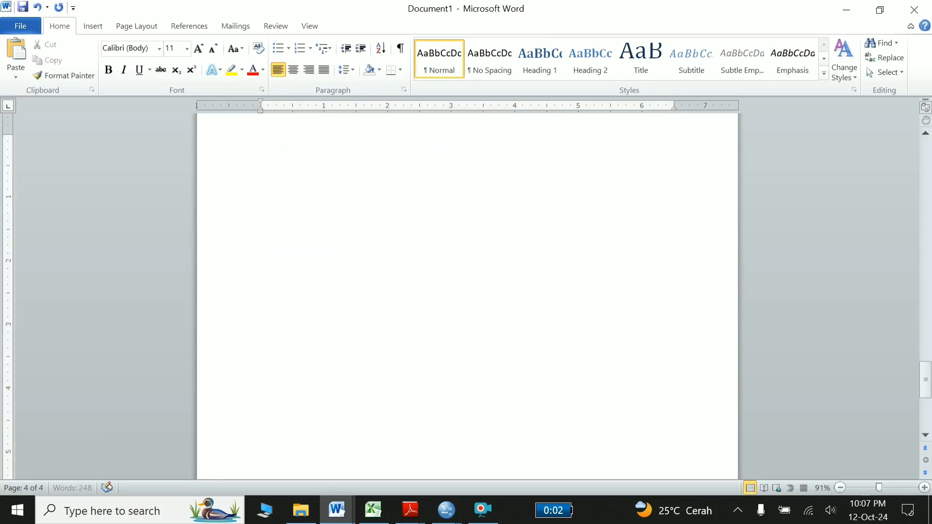
type("Has")
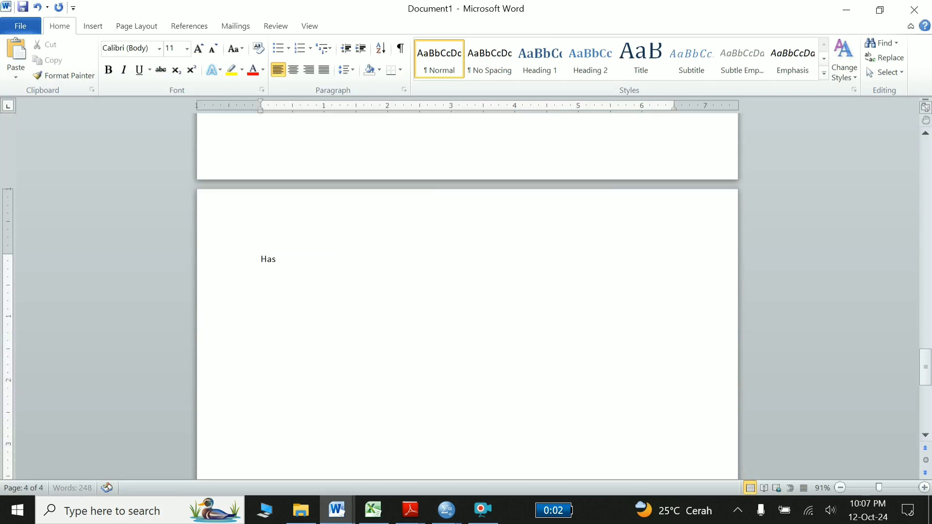
type("il Uji Asumsi Klasik")
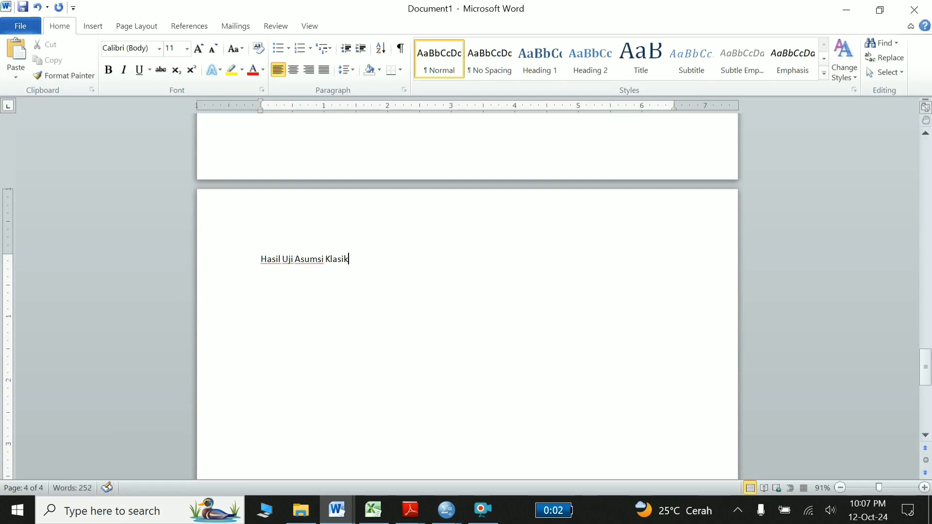
key("Return")
type("Uji No")
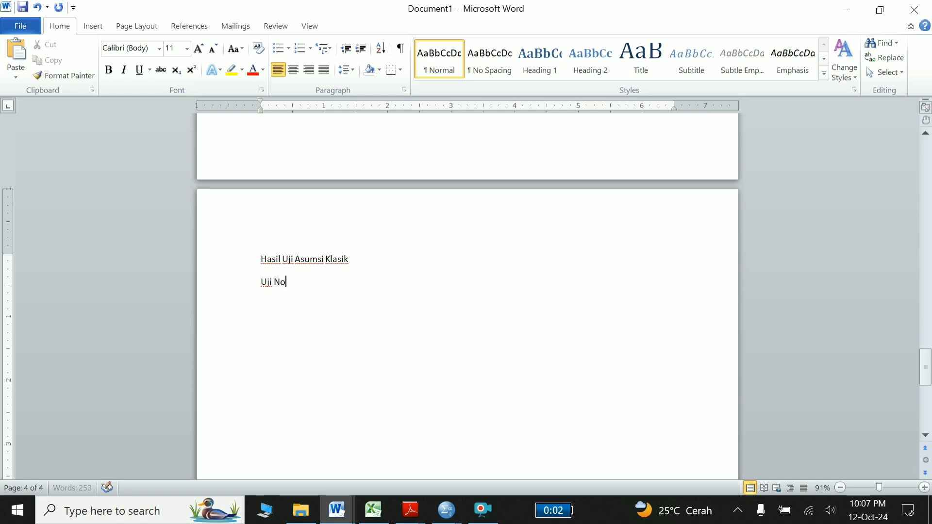
type("rmalitas")
key("Return")
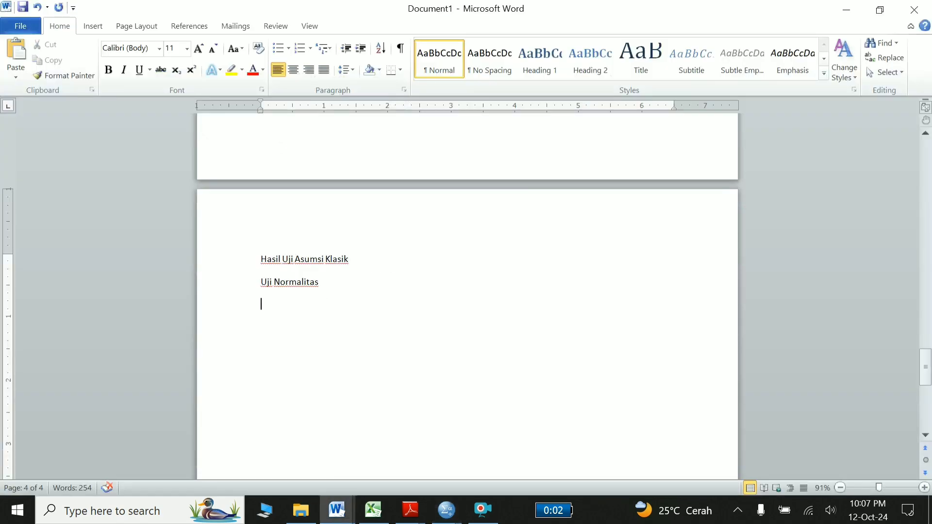
key("ctrl+v")
Step: Paste the normal P-P plot from SPSS into the report and shrink it
key("alt+Tab")
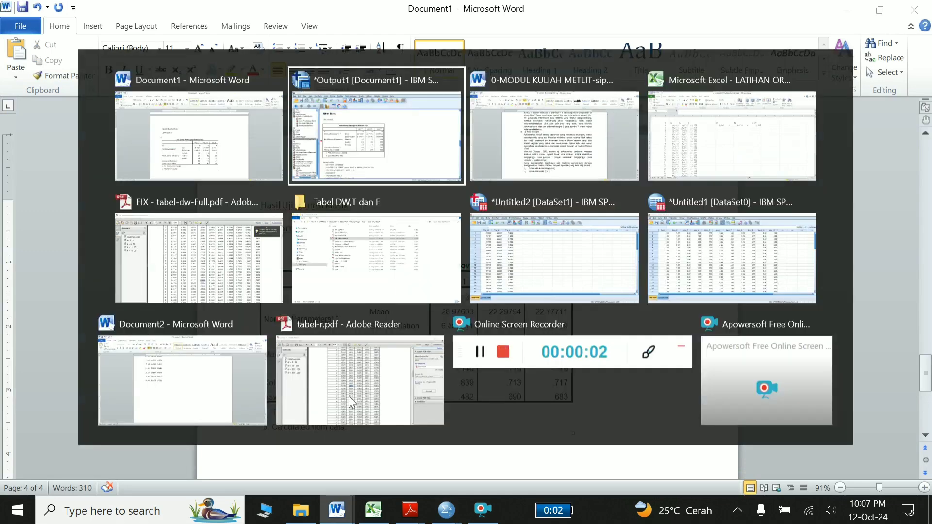
scroll(353, 402, "down", 10)
scroll(348, 395, "down", 10)
scroll(349, 396, "down", 5)
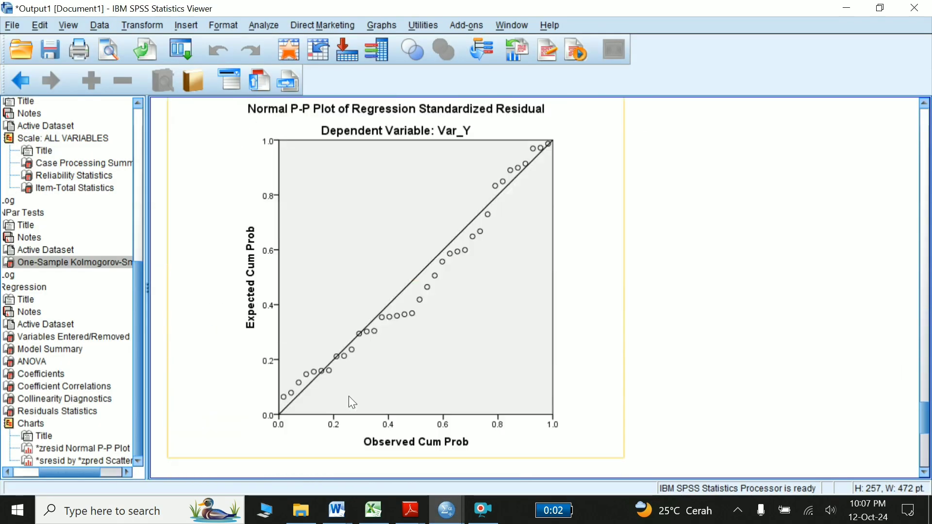
left_click(383, 306)
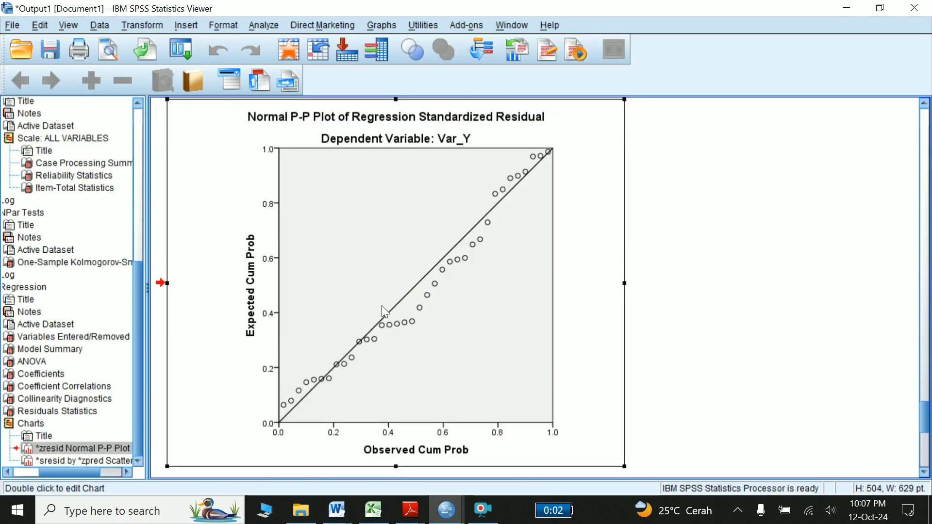
key("alt+Tab")
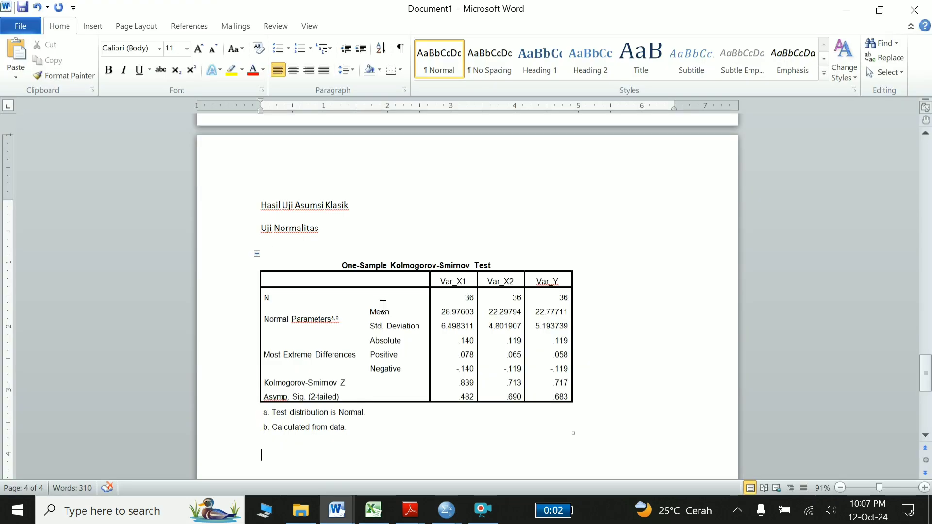
key("ctrl+v")
left_click(511, 236)
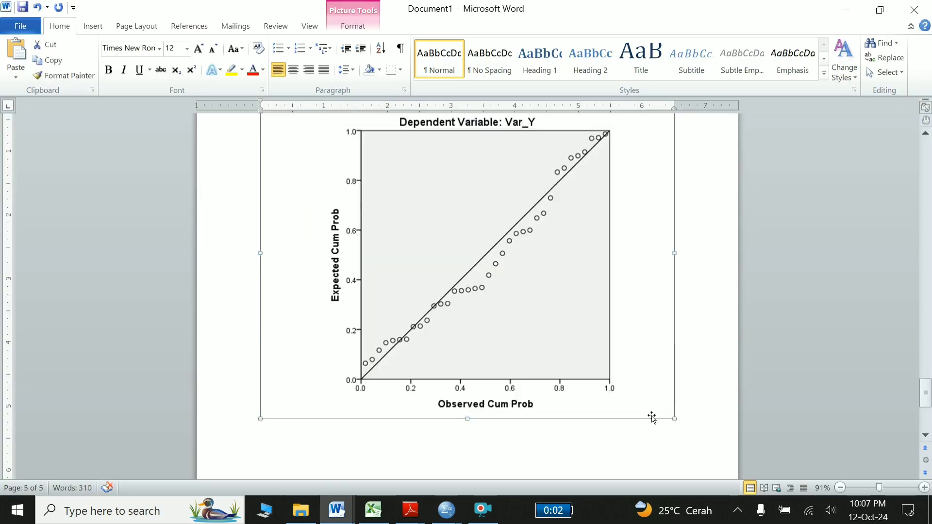
left_click_drag(675, 418, 541, 316)
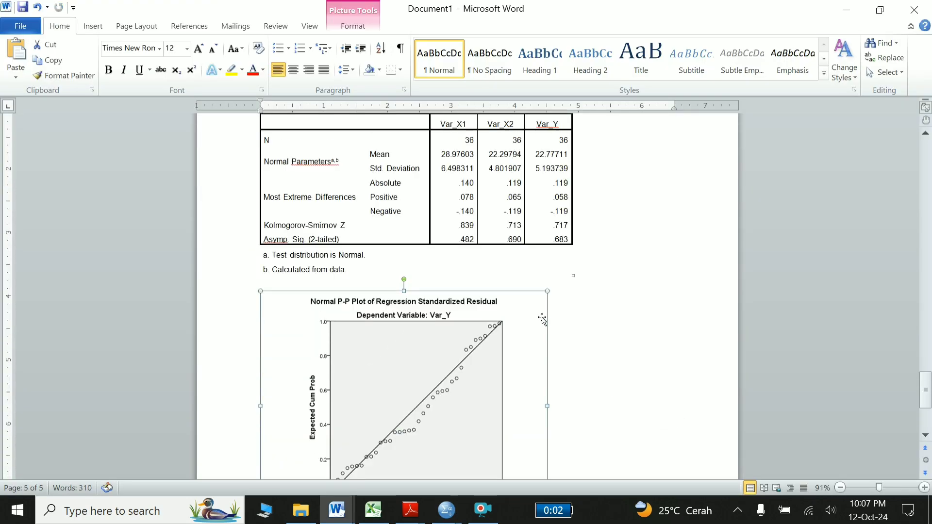
Step: Leave an empty new page after the P-P plot, undoing the unwanted paste
scroll(340, 170, "up", 4)
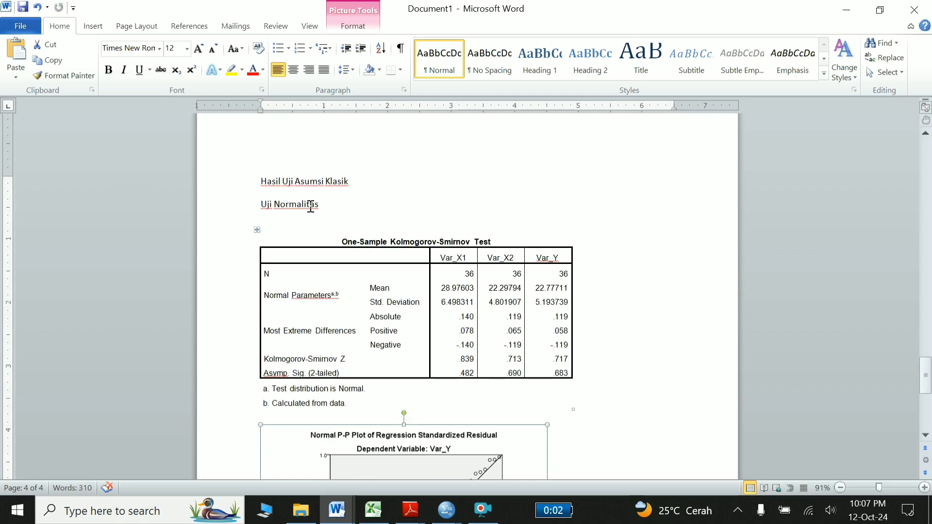
scroll(246, 210, "down", 7)
scroll(292, 292, "down", 4)
scroll(300, 350, "down", 5)
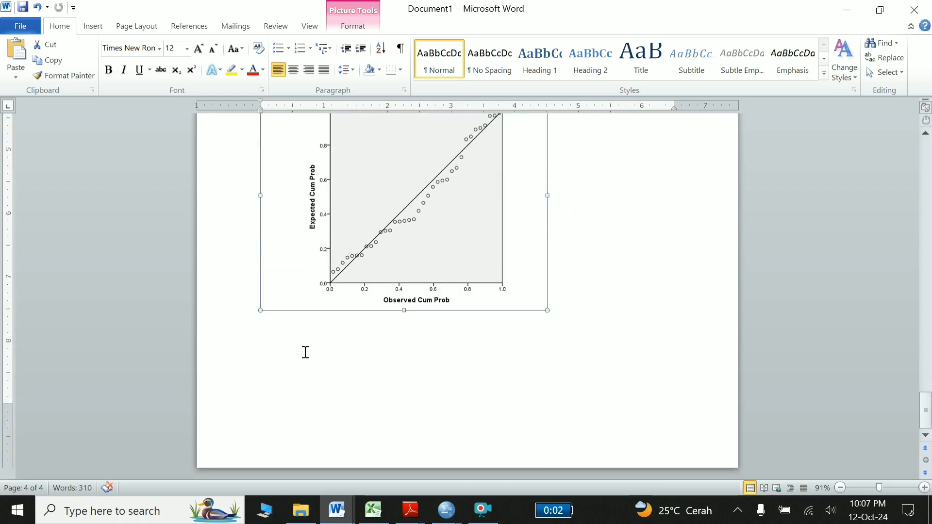
left_click(301, 353)
key("ctrl+z")
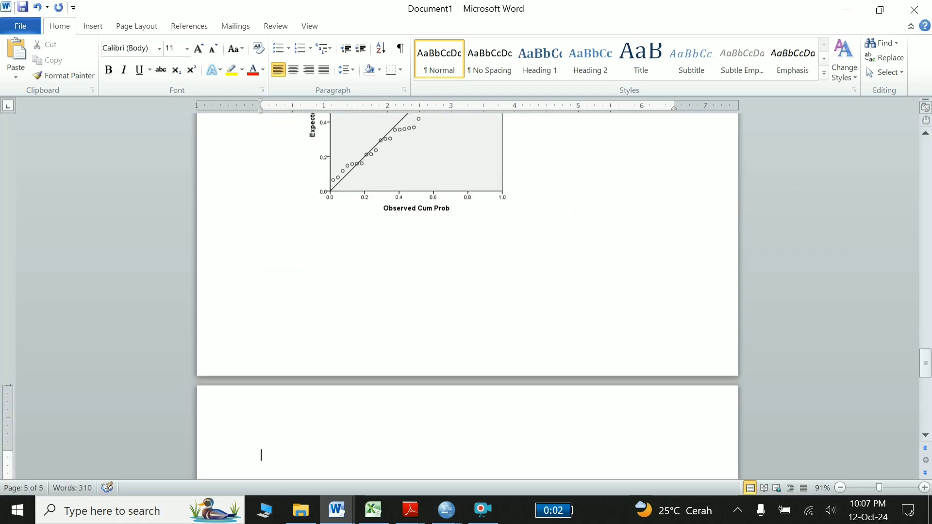
key("ctrl+z")
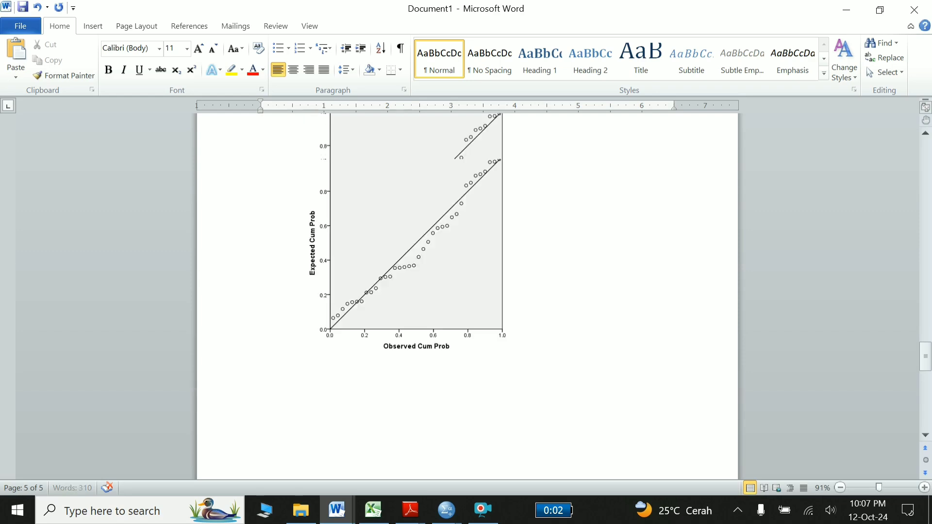
key("ctrl+z")
key("ctrl+z")
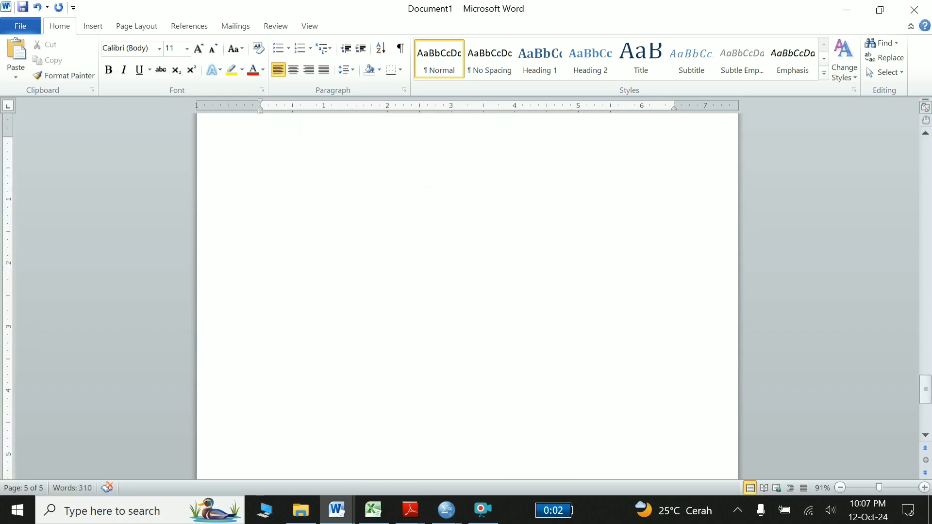
key("ctrl+z")
Step: Type the 'Uji Multikolinearitas' heading and paste the SPSS Coefficients table with VIF 1.600 below
type("Uji ")
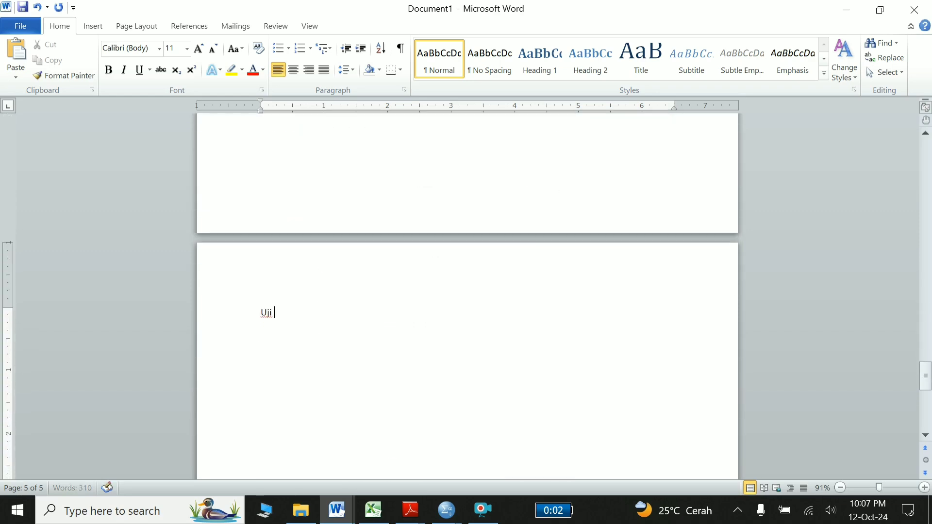
type("Multikolinearitas")
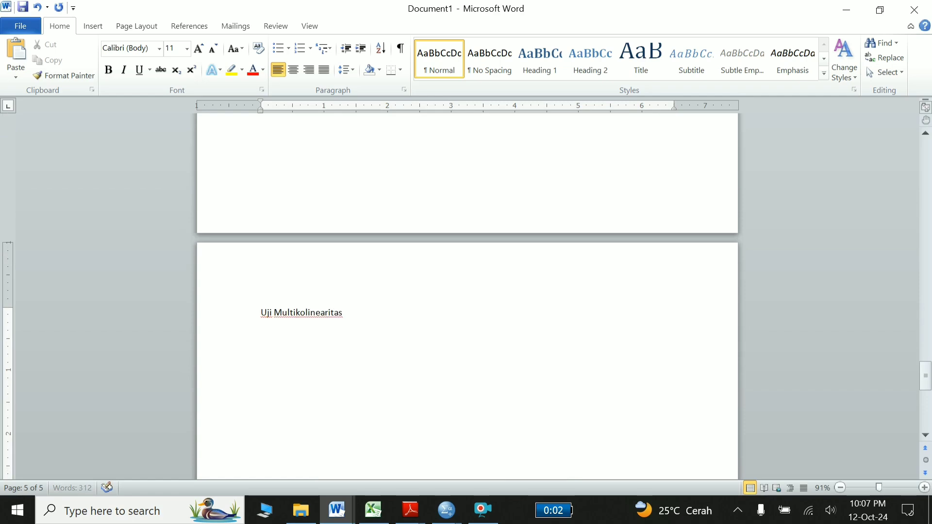
key("alt+Tab")
scroll(394, 356, "up", 5)
scroll(394, 356, "up", 5)
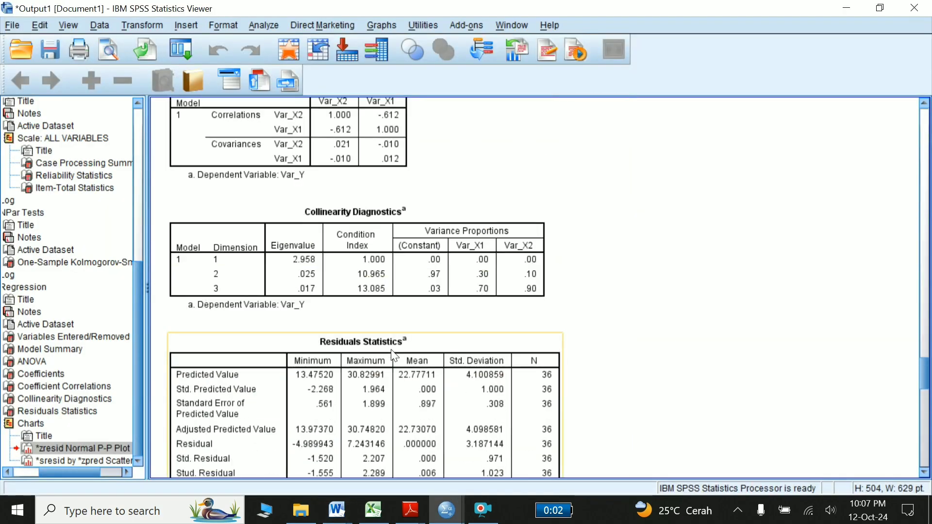
scroll(394, 356, "up", 3)
left_click(392, 215)
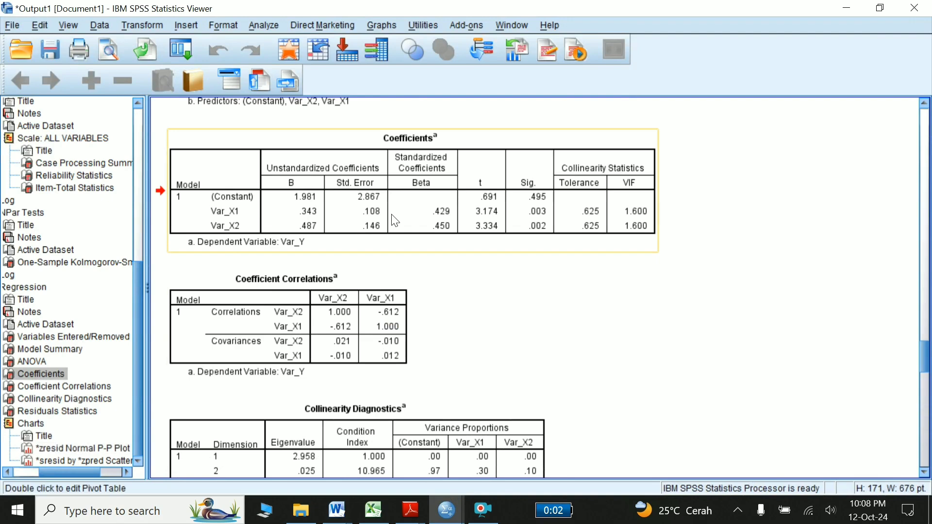
key("ctrl+c")
key("alt+Tab")
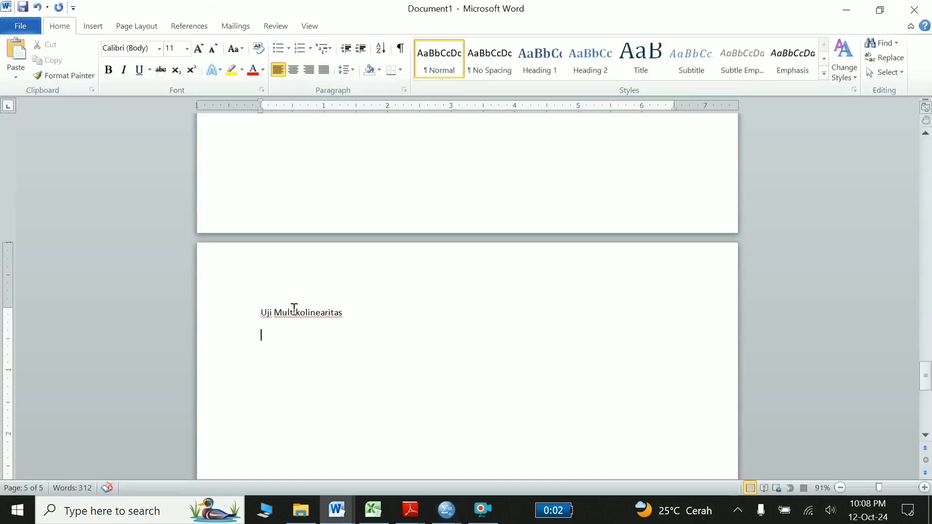
key("ctrl+v")
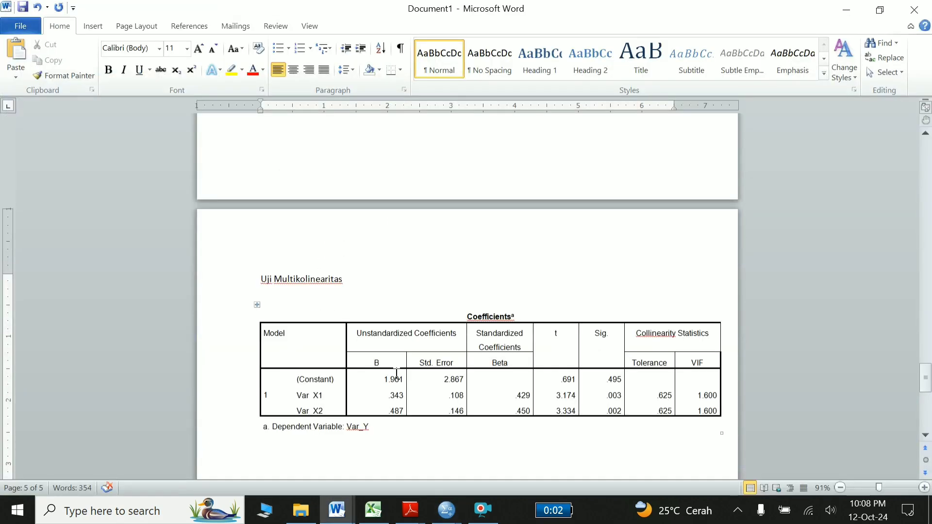
Step: Type the 'Uji Heteroskedastisitas' heading and select the residual scatterplot in the SPSS output
scroll(336, 395, "down", 3)
type("Uji")
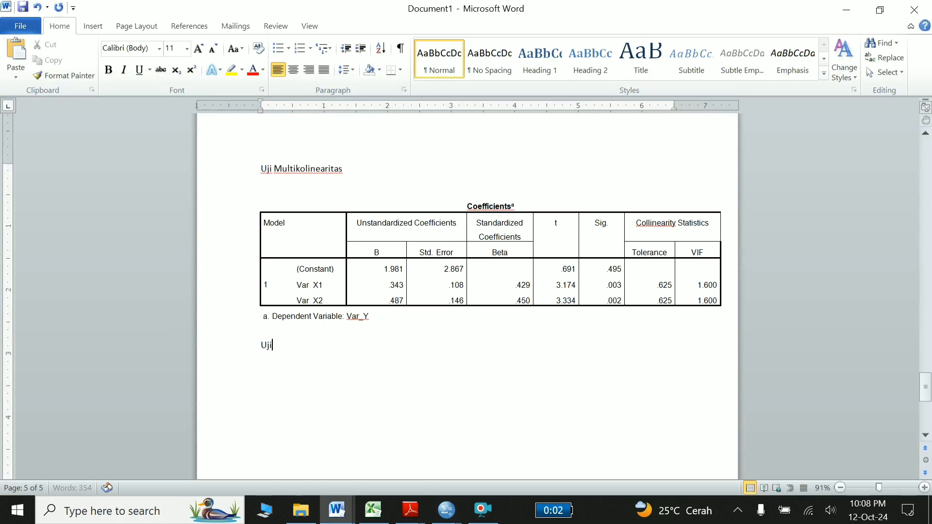
type(" Heter")
type("oskeda")
type("stisitas")
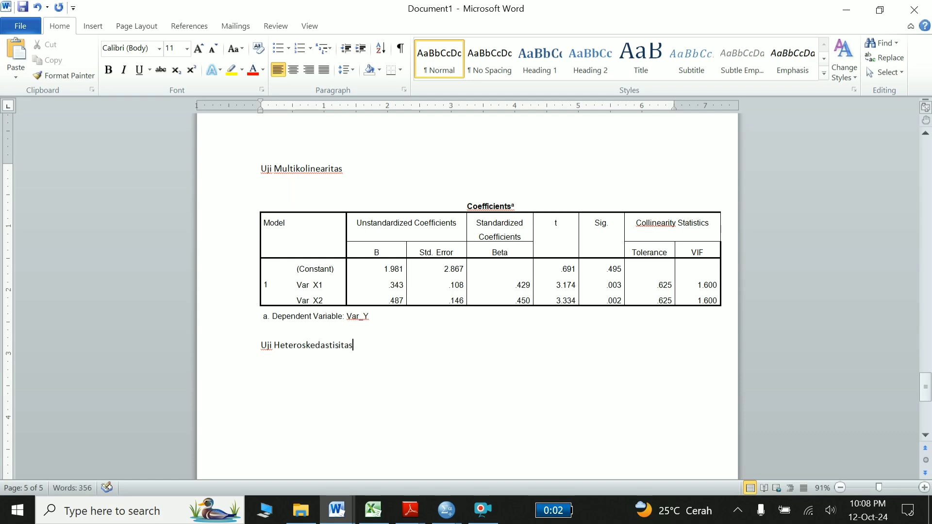
key("alt+Tab")
scroll(505, 379, "down", 10)
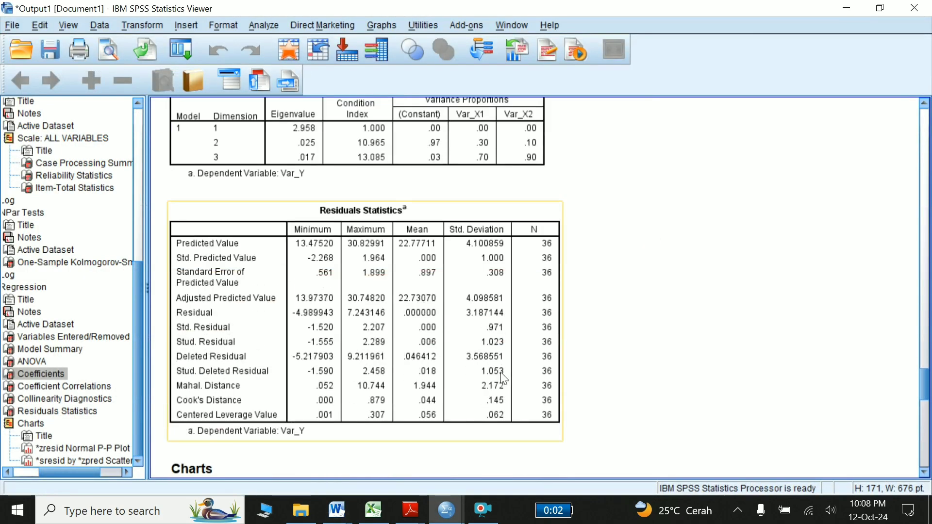
scroll(505, 380, "down", 5)
scroll(499, 371, "down", 5)
left_click(424, 317)
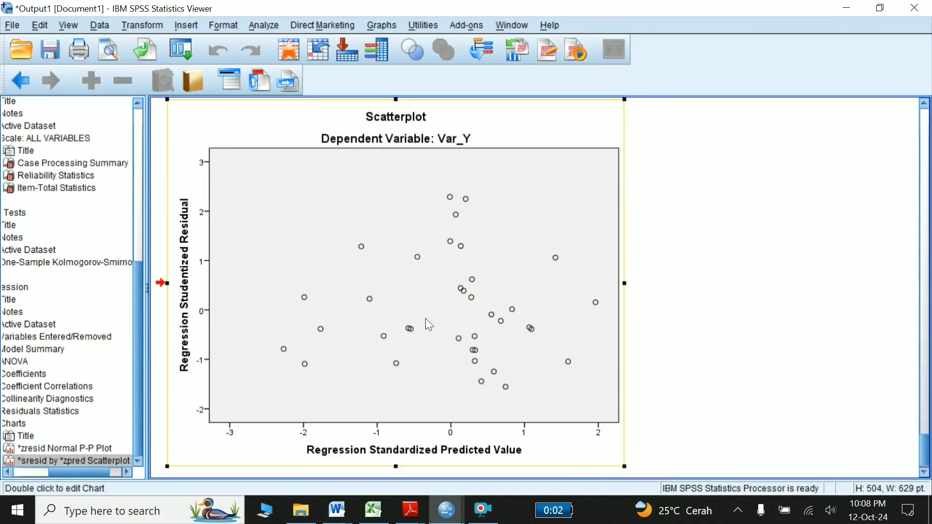
Step: Paste the residual scatterplot under Uji Heteroskedastisitas and shrink it
key("alt+Tab")
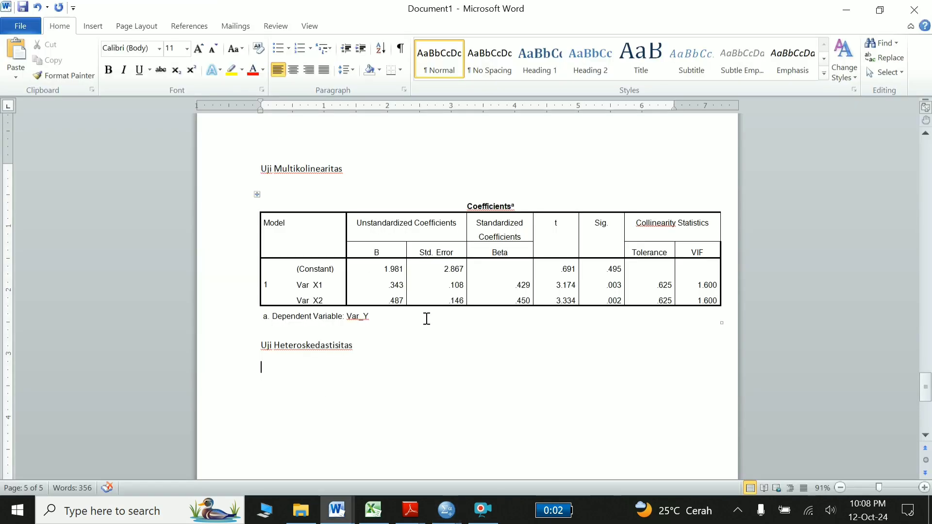
key("ctrl+v")
left_click(538, 317)
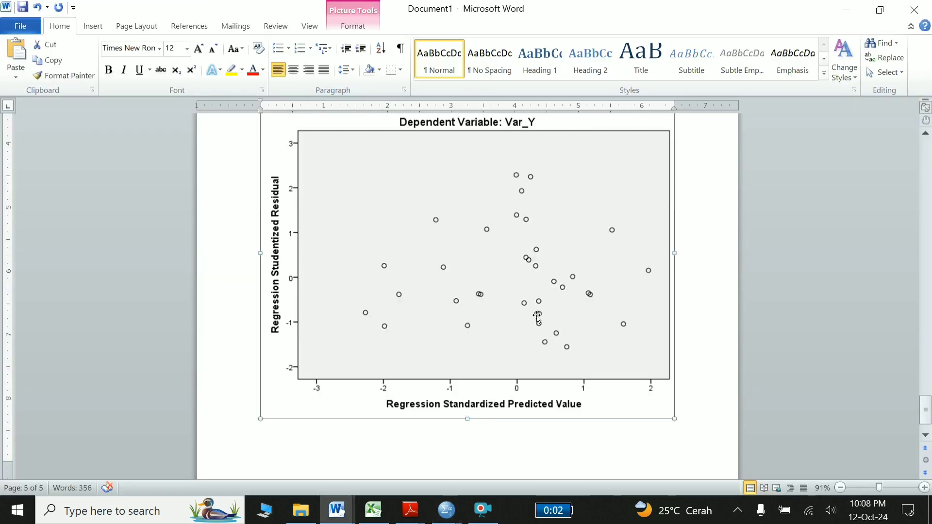
left_click_drag(672, 420, 602, 368)
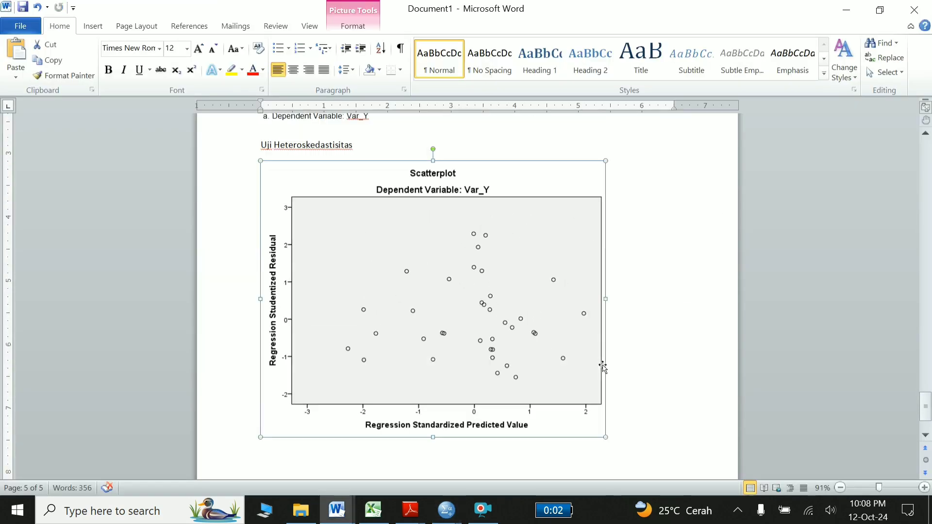
Step: Start typing the 'Uji Autokorelasi' heading below the scatterplot
scroll(602, 367, "up", 8)
scroll(602, 367, "up", 8)
scroll(602, 367, "down", 8)
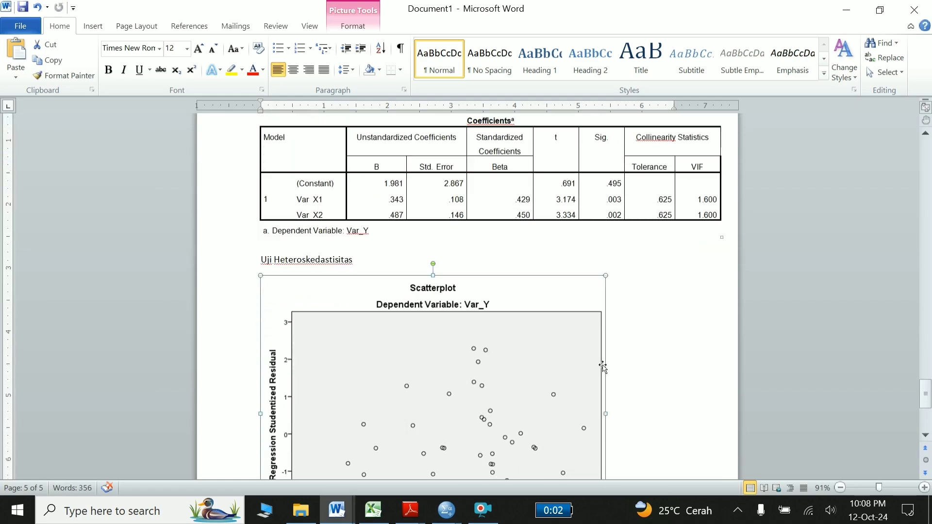
scroll(603, 367, "down", 3)
scroll(602, 367, "down", 4)
scroll(419, 371, "down", 1)
left_click(309, 382)
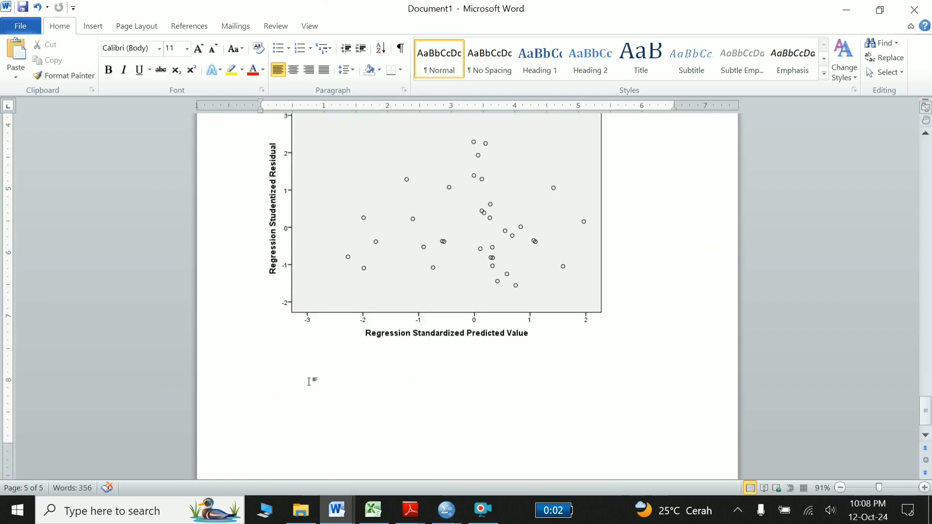
type("Uji A")
type("utokorel")
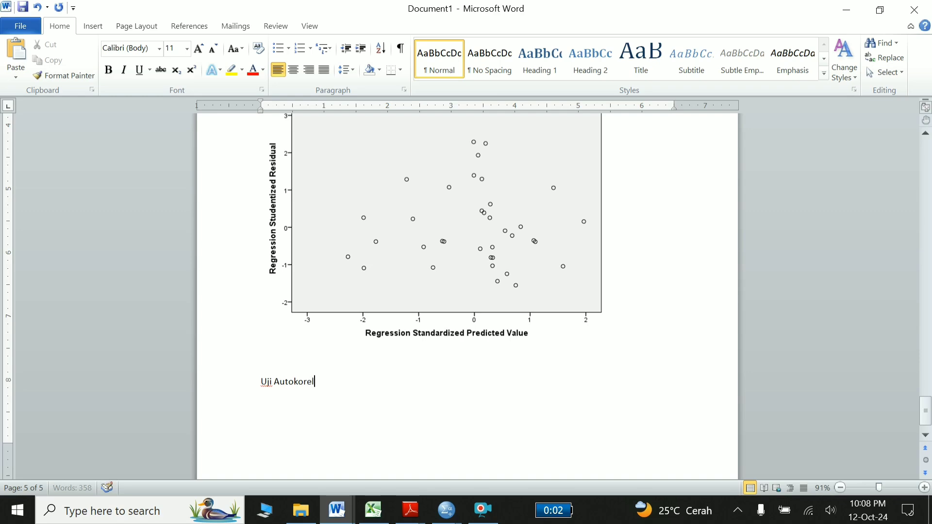
type("i")
Step: Select the regression Model Summary table showing Durbin-Watson 1.970 in the SPSS output
key("alt+Tab")
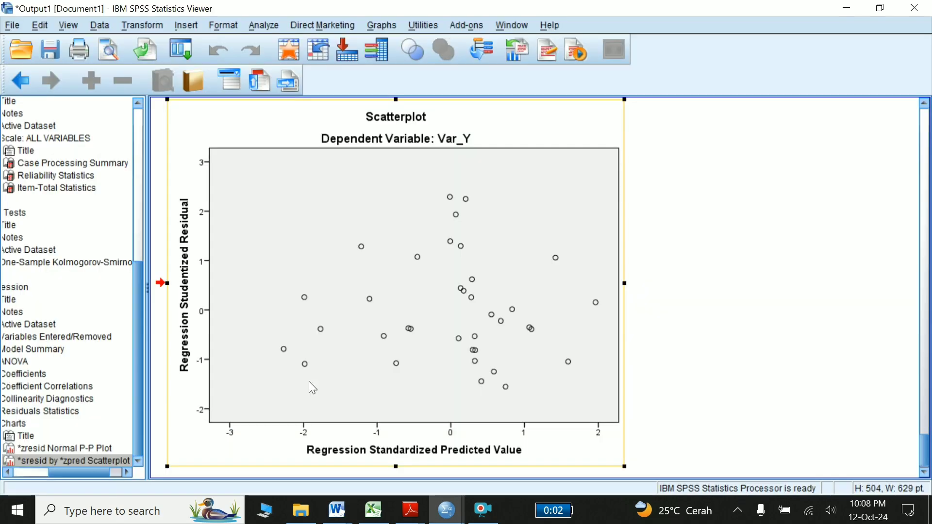
scroll(308, 382, "up", 10)
scroll(312, 388, "up", 5)
scroll(312, 388, "up", 5)
scroll(312, 387, "up", 5)
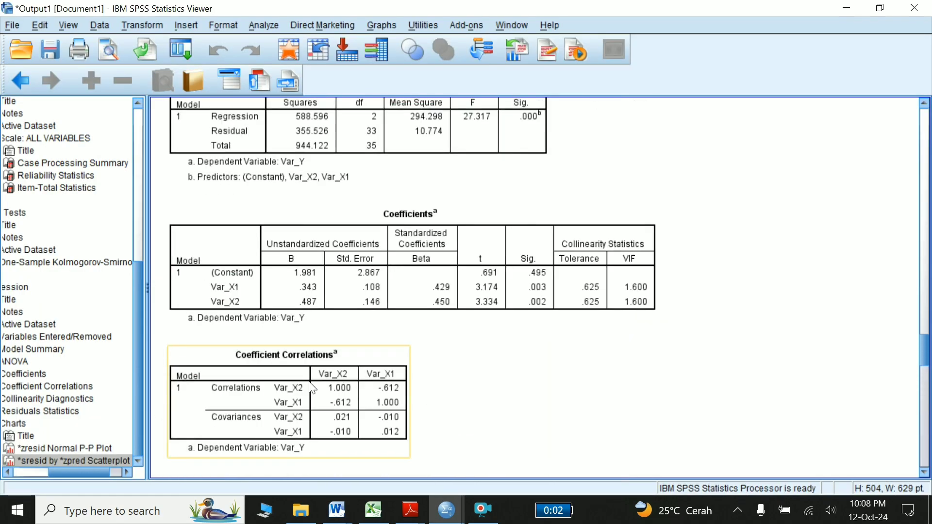
scroll(312, 388, "up", 5)
scroll(312, 388, "up", 5)
left_click(391, 335)
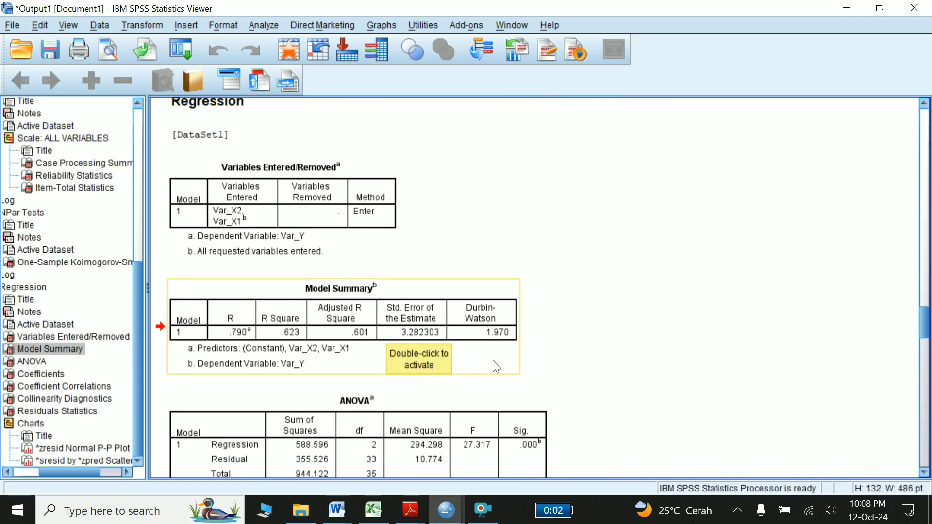
Step: Paste the Durbin-Watson Model Summary and move the Uji Autokorelasi heading onto the next page
key("alt+Tab")
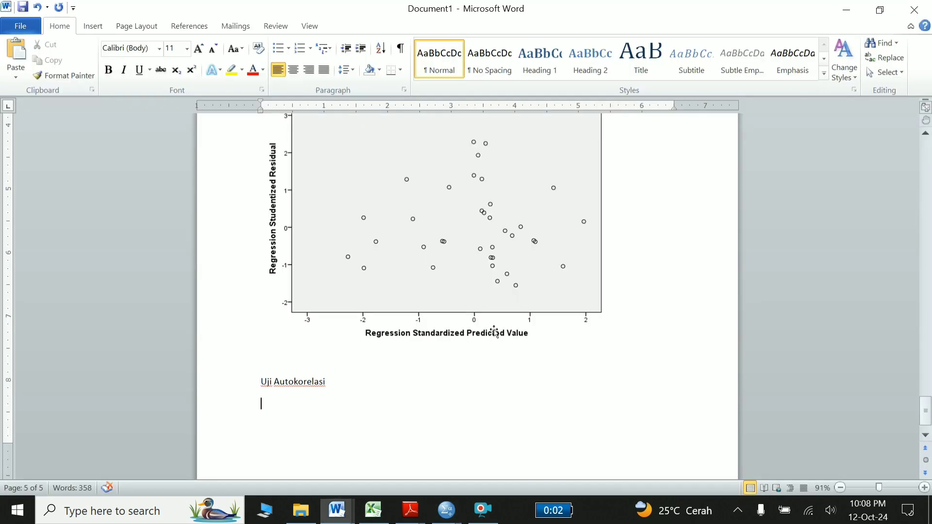
key("ctrl+v")
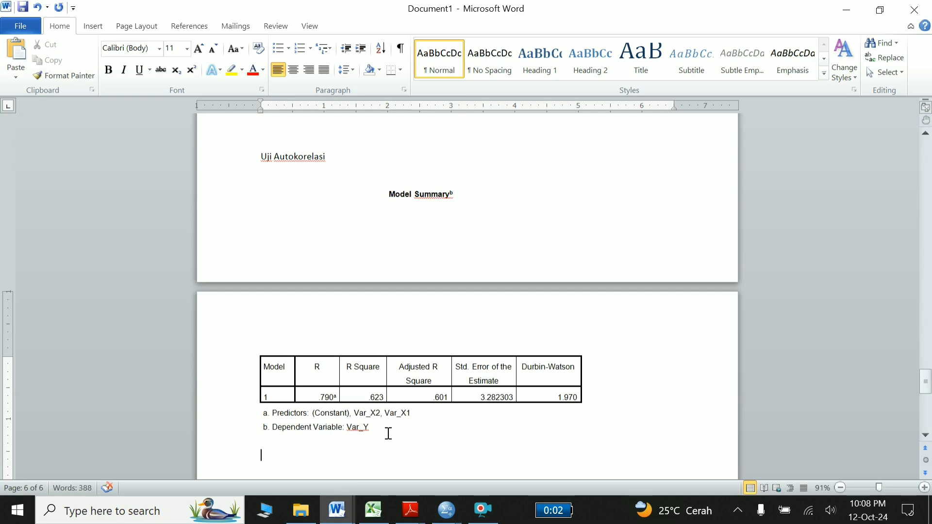
scroll(388, 433, "down", 2)
scroll(331, 317, "up", 5)
left_click(301, 231)
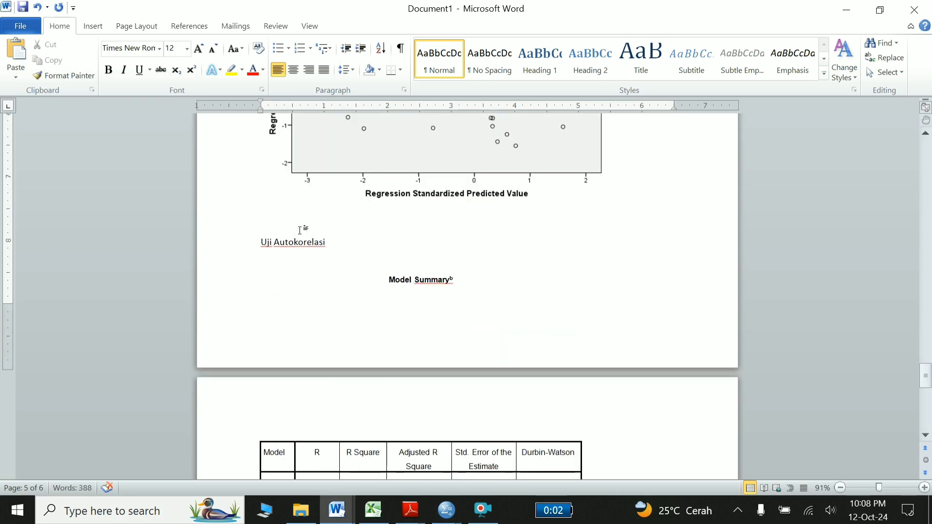
key("Return")
key("Return")
key("Return")
key("Return")
key("Return")
key("Return")
key("Return")
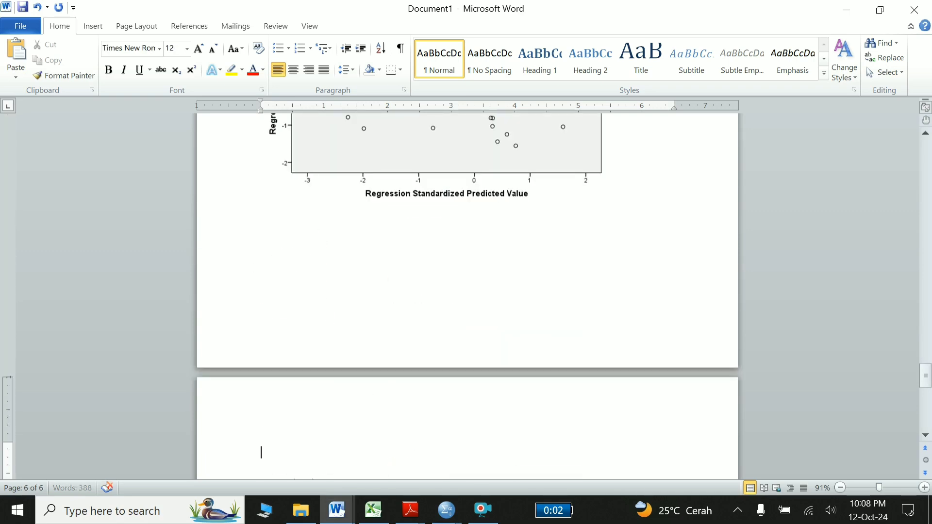
key("BackSpace")
key("BackSpace")
key("BackSpace")
key("BackSpace")
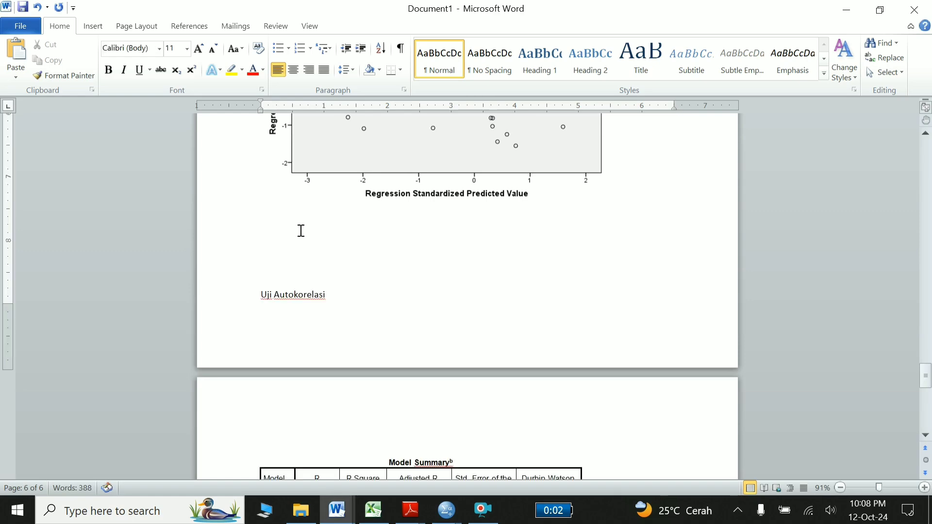
key("ctrl+Return")
scroll(301, 231, "up", 5)
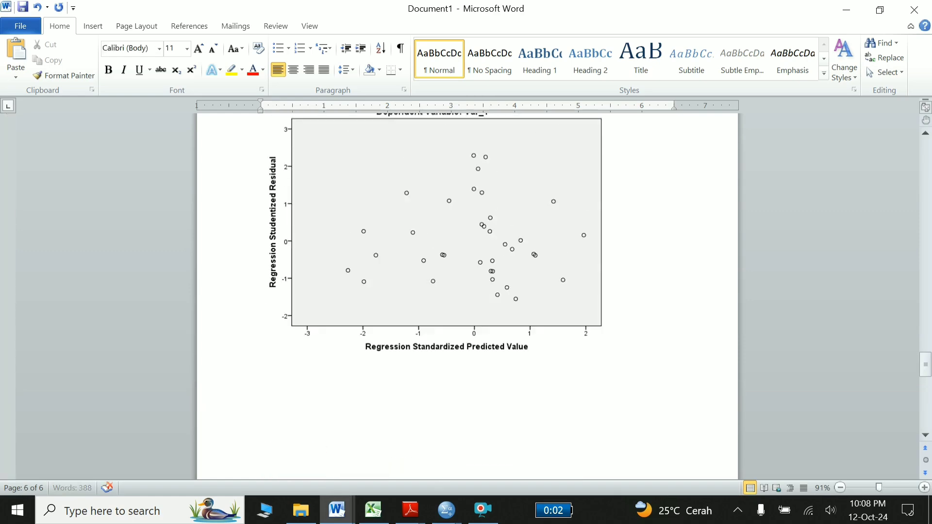
scroll(300, 230, "up", 5)
scroll(466, 291, "up", 10)
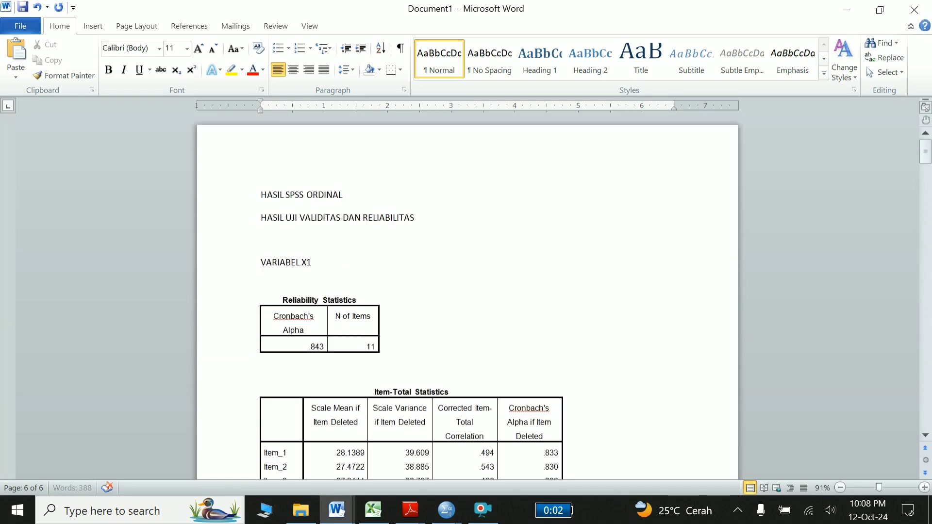
scroll(466, 291, "down", 10)
scroll(466, 291, "down", 10)
scroll(466, 291, "down", 10)
scroll(466, 291, "down", 10)
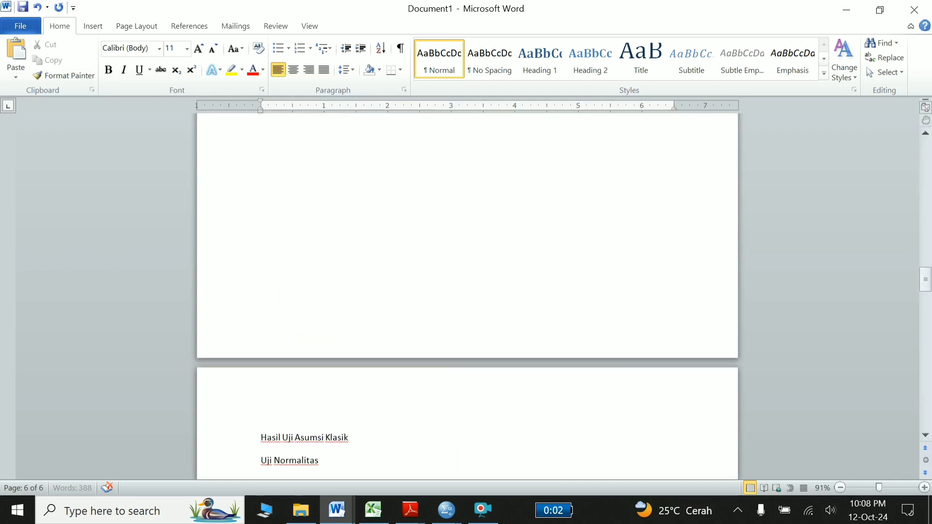
scroll(466, 291, "down", 10)
scroll(466, 291, "down", 10)
scroll(466, 291, "down", 10)
scroll(465, 291, "down", 10)
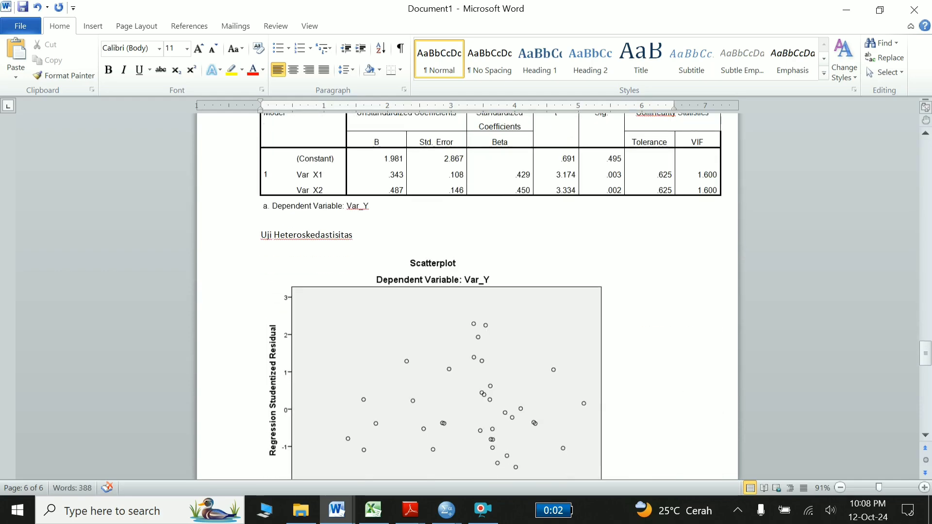
scroll(466, 291, "down", 10)
scroll(465, 291, "down", 5)
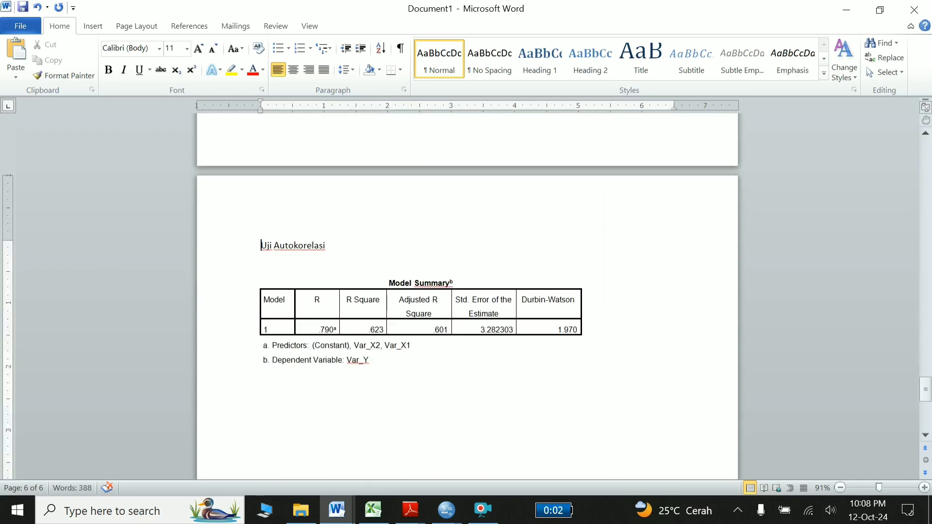
scroll(466, 291, "up", 10)
scroll(466, 291, "up", 10)
scroll(466, 291, "up", 10)
scroll(466, 291, "up", 10)
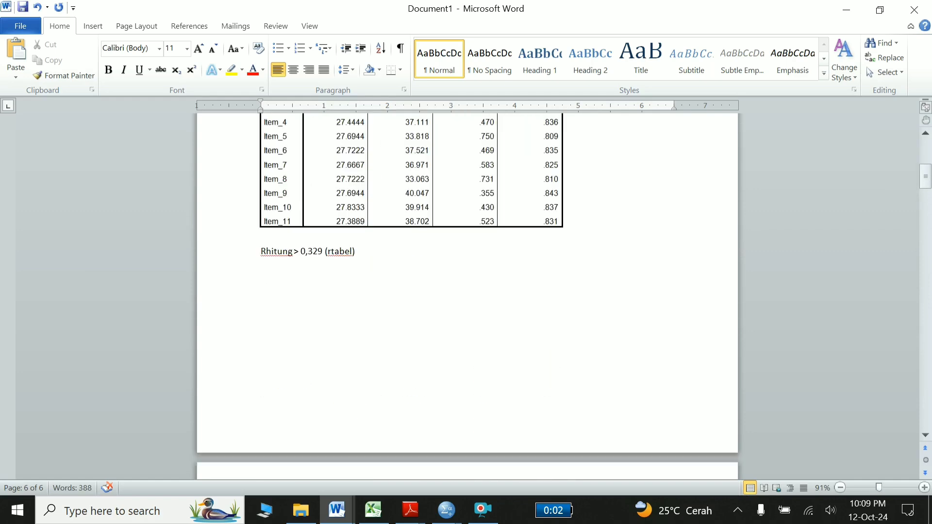
scroll(466, 291, "up", 10)
scroll(466, 291, "down", 3)
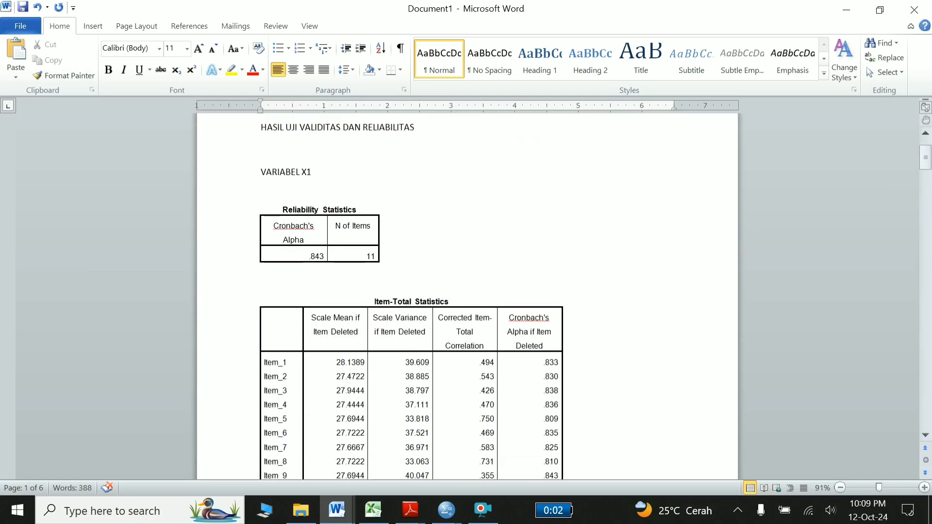
scroll(466, 291, "down", 1)
scroll(466, 291, "down", 2)
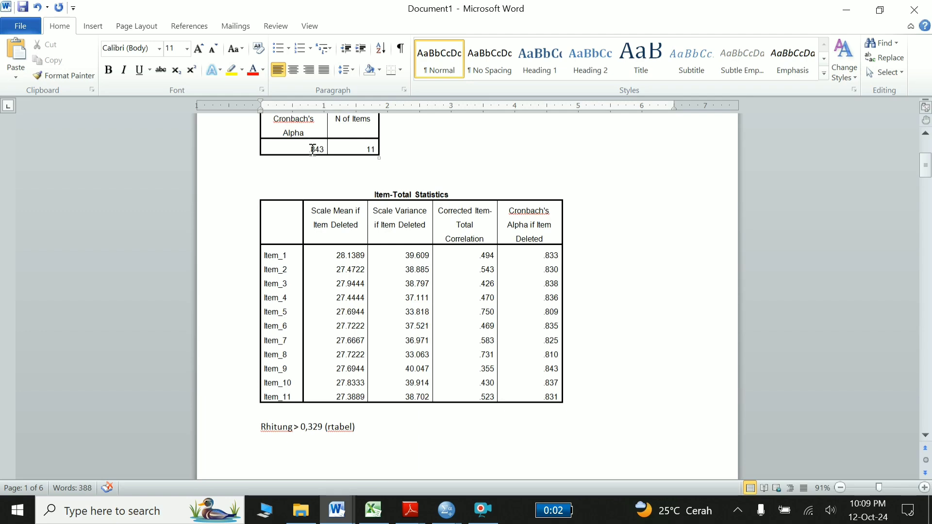
scroll(439, 333, "down", 1)
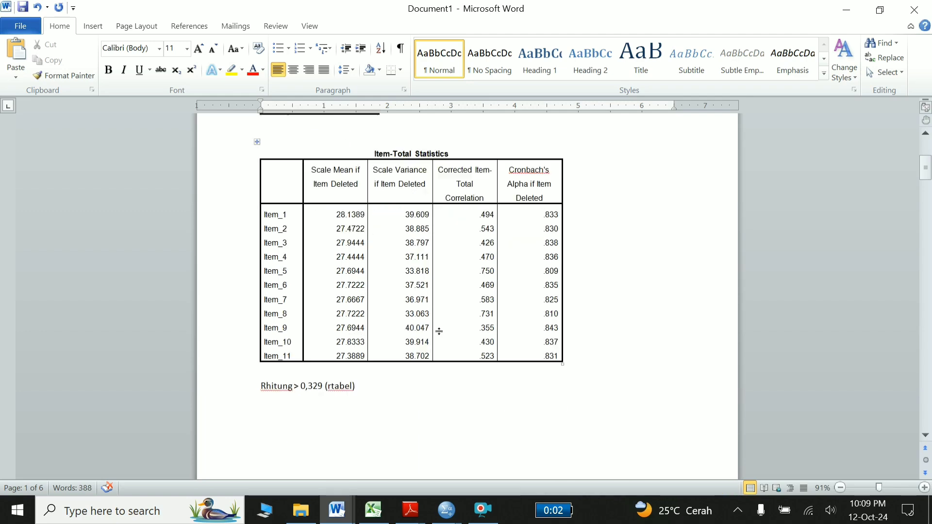
scroll(439, 333, "down", 5)
scroll(440, 333, "down", 4)
scroll(440, 332, "down", 2)
scroll(440, 332, "down", 2)
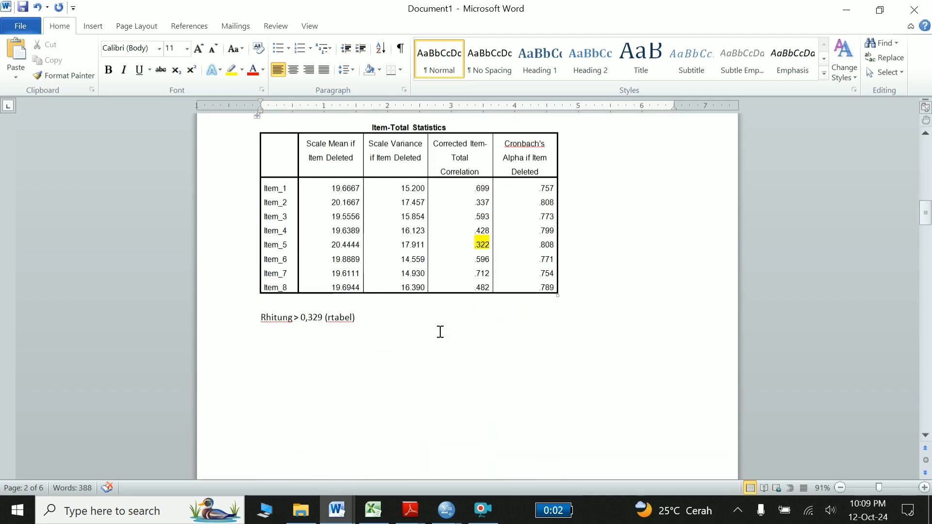
scroll(441, 332, "down", 4)
scroll(441, 332, "down", 4)
scroll(440, 332, "down", 10)
scroll(439, 331, "down", 10)
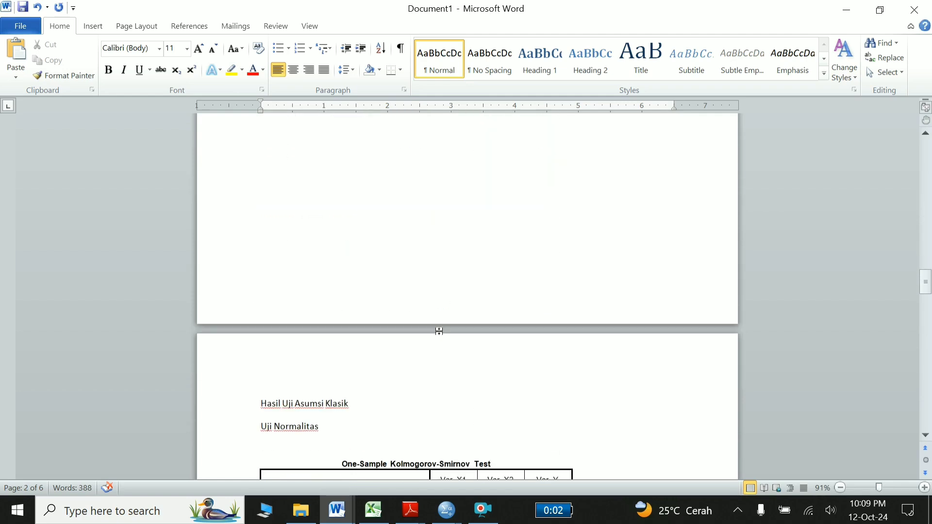
scroll(439, 332, "down", 5)
scroll(440, 332, "down", 4)
scroll(440, 332, "down", 1)
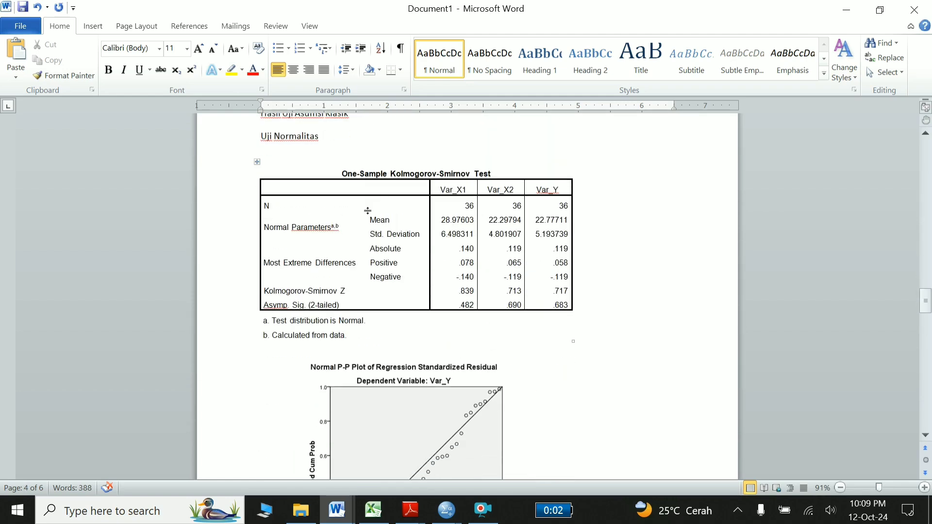
scroll(467, 307, "down", 3)
scroll(468, 309, "down", 7)
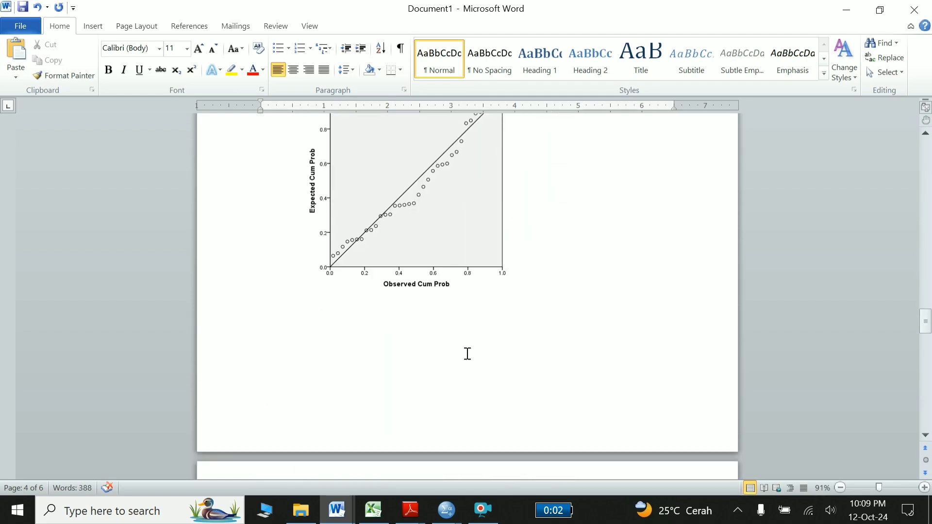
scroll(468, 353, "down", 6)
scroll(467, 354, "down", 4)
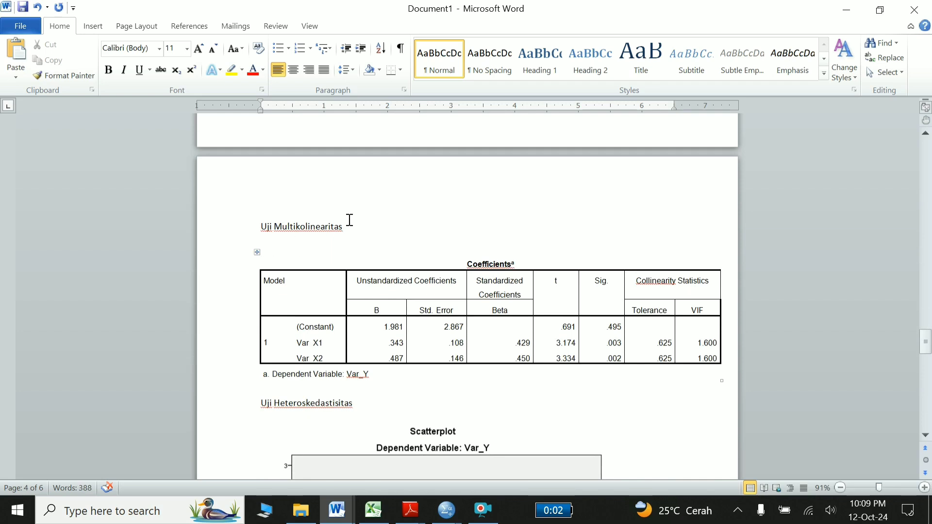
scroll(420, 393, "down", 3)
scroll(419, 393, "down", 1)
scroll(412, 338, "down", 4)
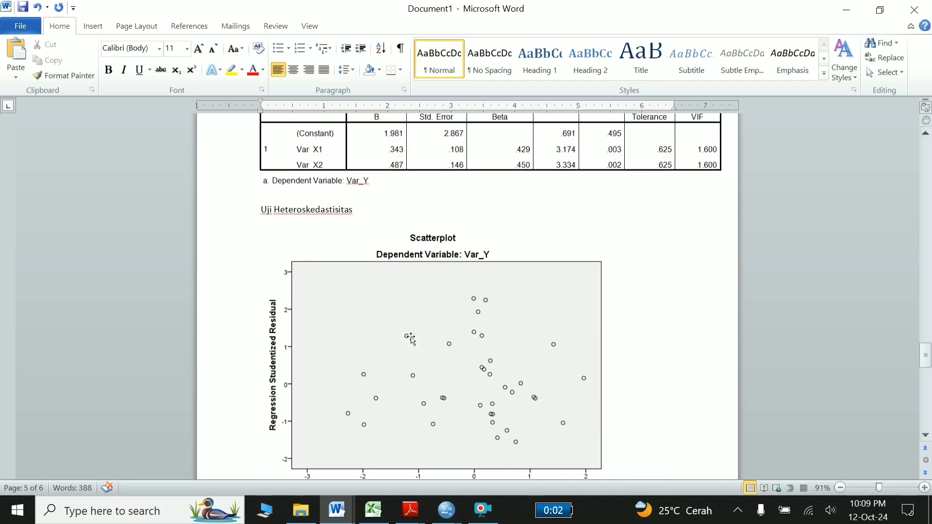
scroll(411, 337, "down", 1)
scroll(412, 338, "down", 4)
scroll(411, 337, "down", 5)
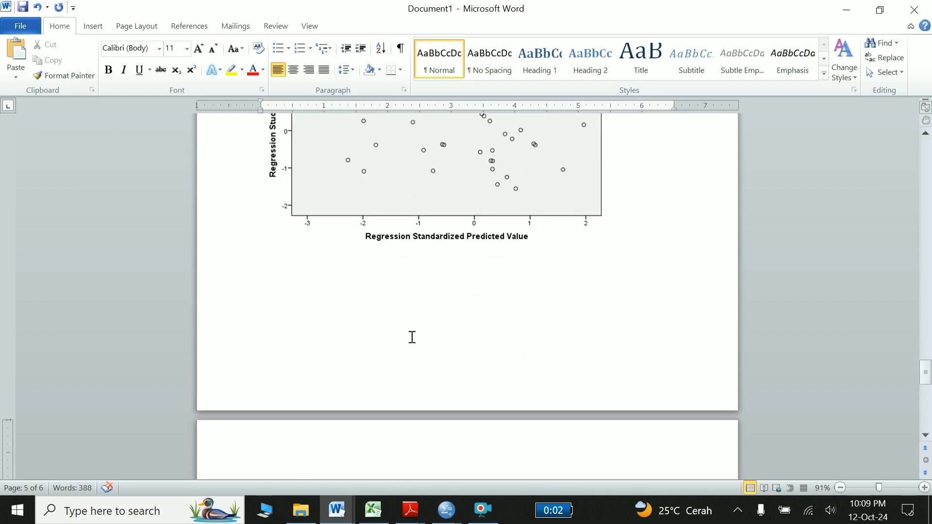
scroll(412, 337, "down", 7)
Step: Switch to the 0-MODUL KULIAH METLIT-sip module and place the cursor after page 31's TABEL PENOLONG heading
scroll(412, 337, "down", 1)
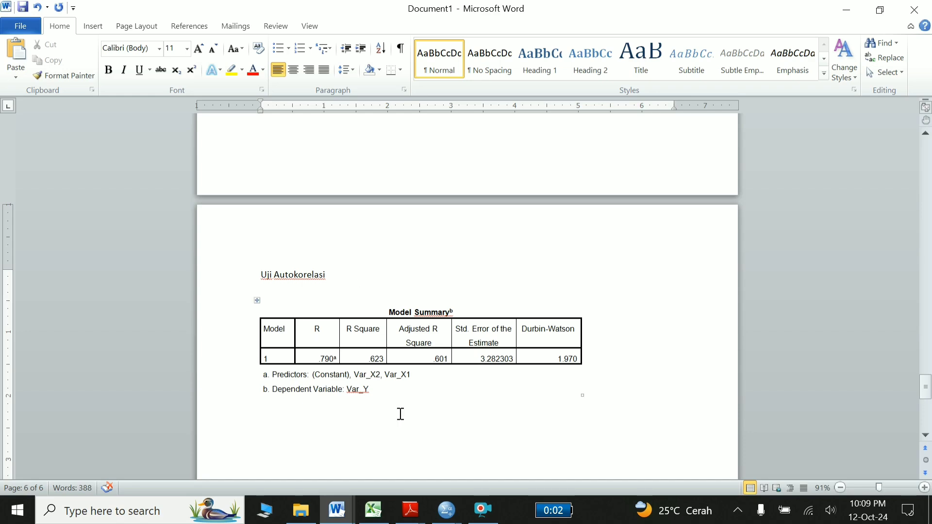
mouse_move(337, 510)
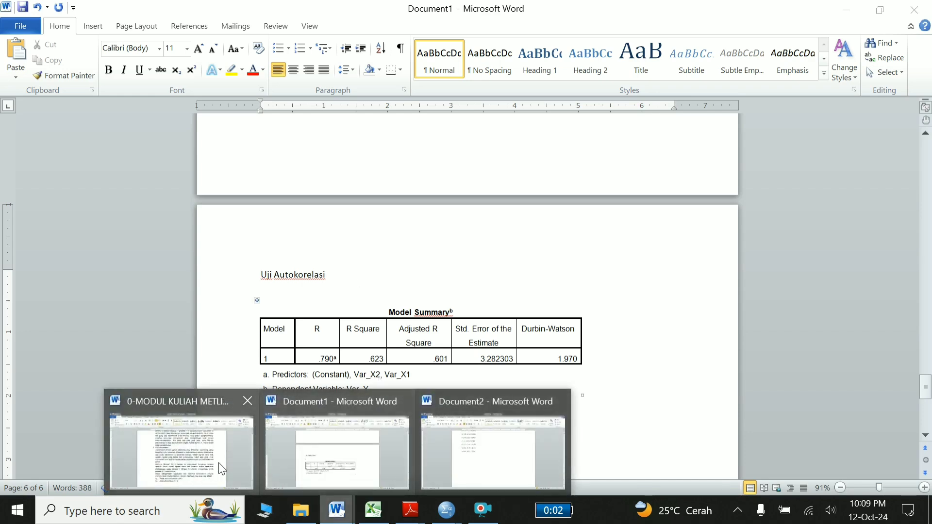
left_click(210, 452)
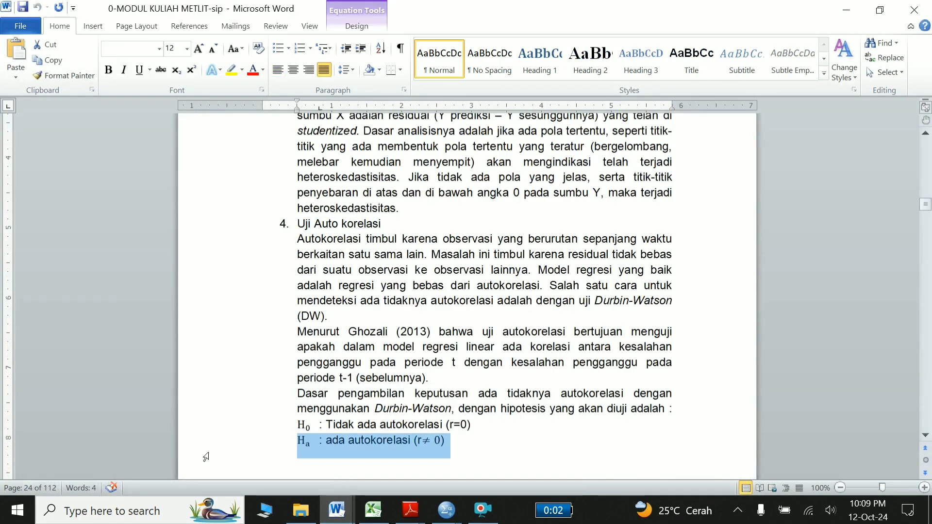
scroll(520, 281, "down", 10)
scroll(520, 281, "down", 10)
scroll(520, 281, "down", 10)
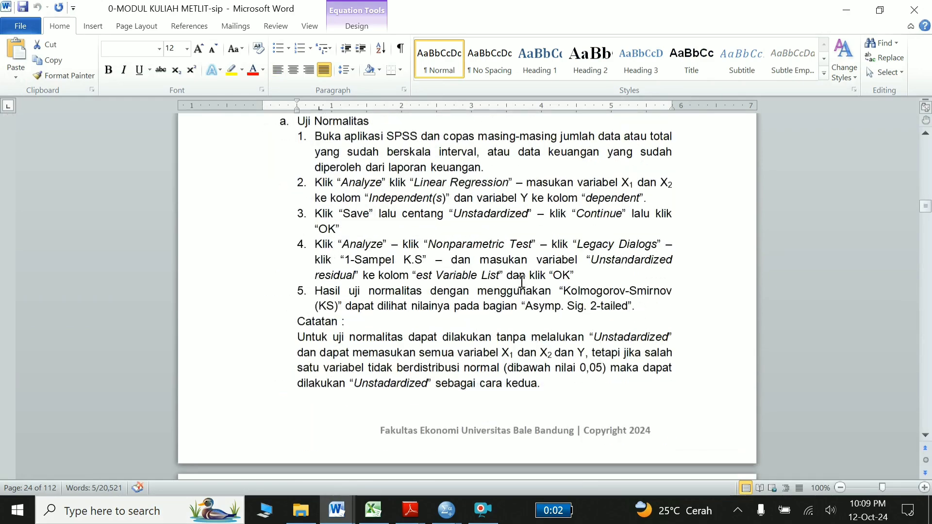
scroll(521, 281, "down", 10)
scroll(520, 281, "down", 4)
scroll(521, 281, "down", 4)
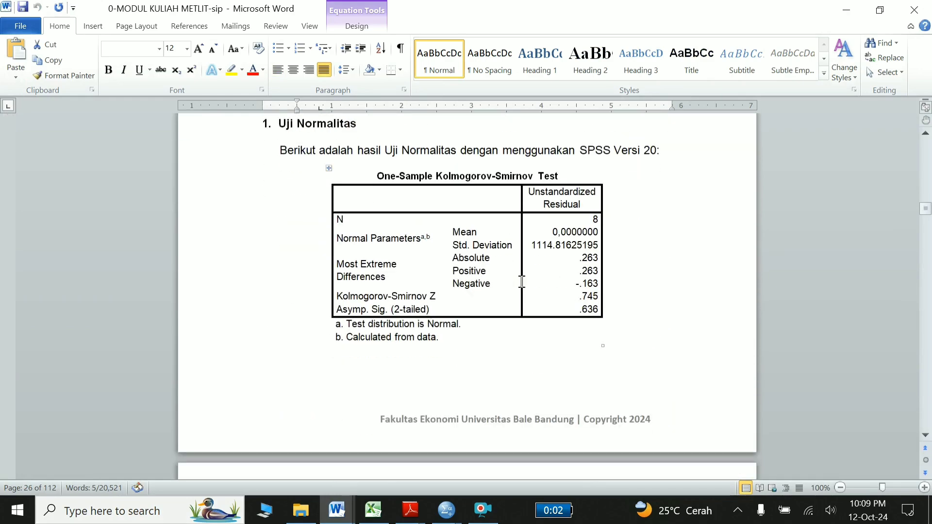
scroll(521, 281, "down", 5)
scroll(521, 282, "down", 7)
scroll(521, 282, "down", 9)
scroll(521, 281, "down", 6)
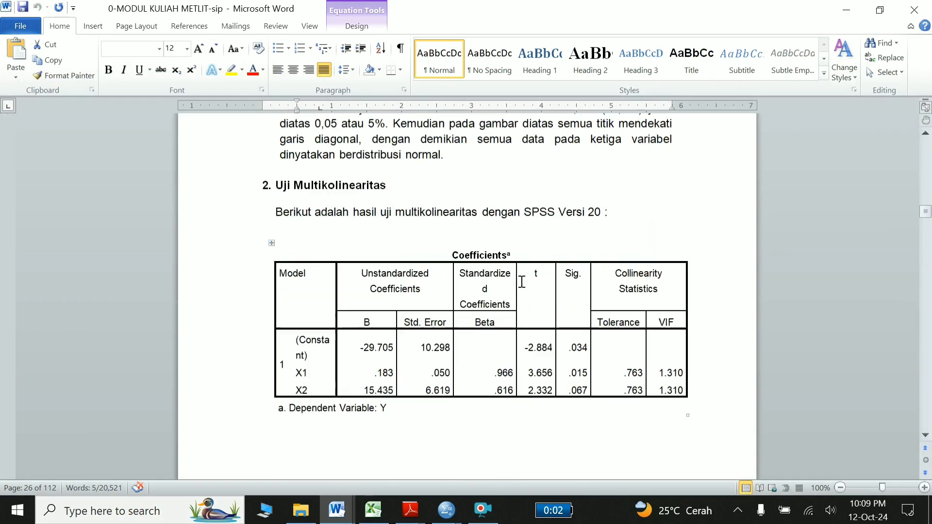
scroll(384, 272, "down", 1)
scroll(492, 347, "down", 1)
scroll(495, 351, "down", 9)
scroll(495, 352, "down", 5)
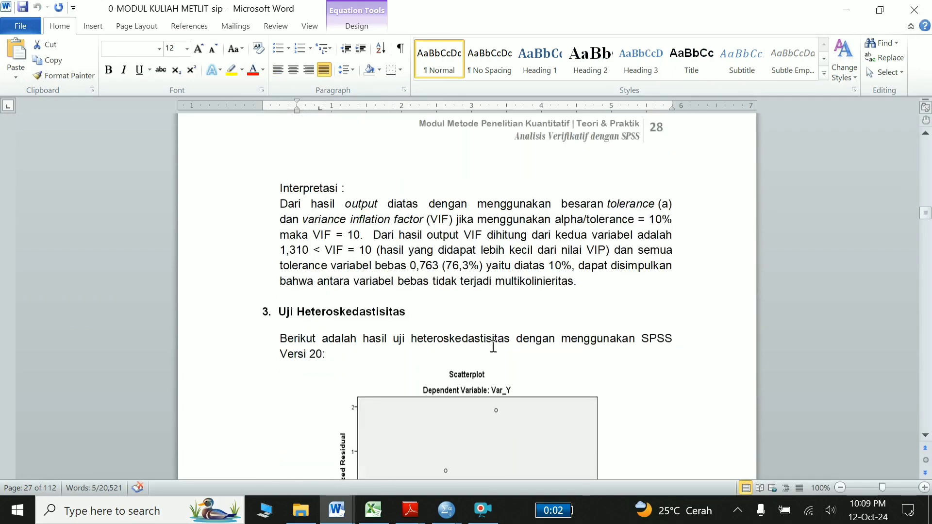
scroll(494, 349, "down", 4)
scroll(492, 347, "down", 8)
scroll(492, 346, "down", 7)
scroll(492, 346, "down", 3)
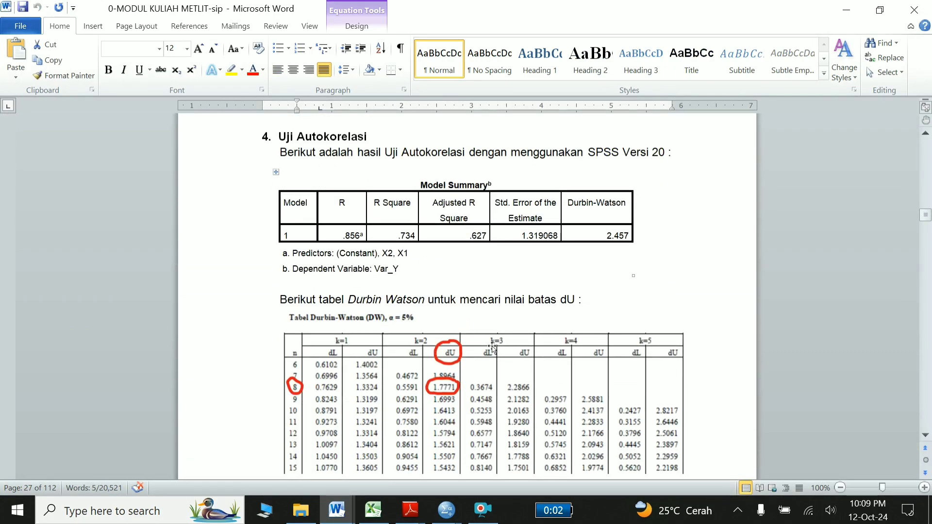
scroll(493, 346, "down", 10)
scroll(493, 346, "down", 3)
scroll(493, 346, "down", 9)
scroll(492, 346, "down", 3)
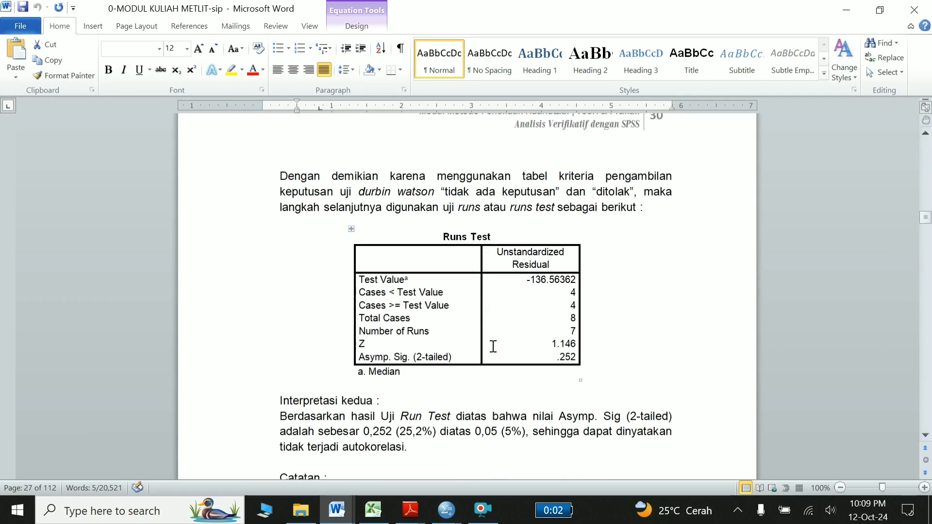
scroll(493, 346, "down", 5)
scroll(493, 346, "down", 2)
scroll(493, 346, "down", 2)
scroll(492, 346, "down", 3)
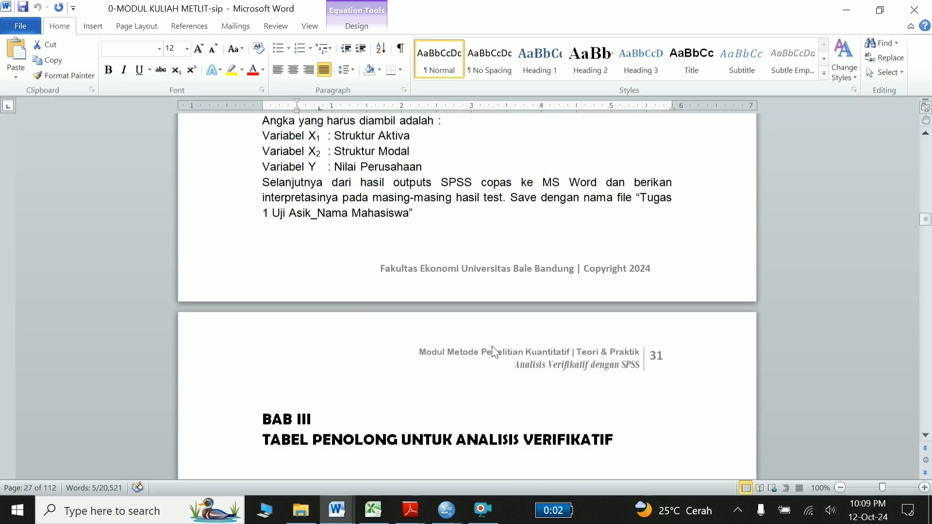
scroll(493, 346, "up", 3)
scroll(495, 353, "down", 1)
scroll(485, 369, "up", 1)
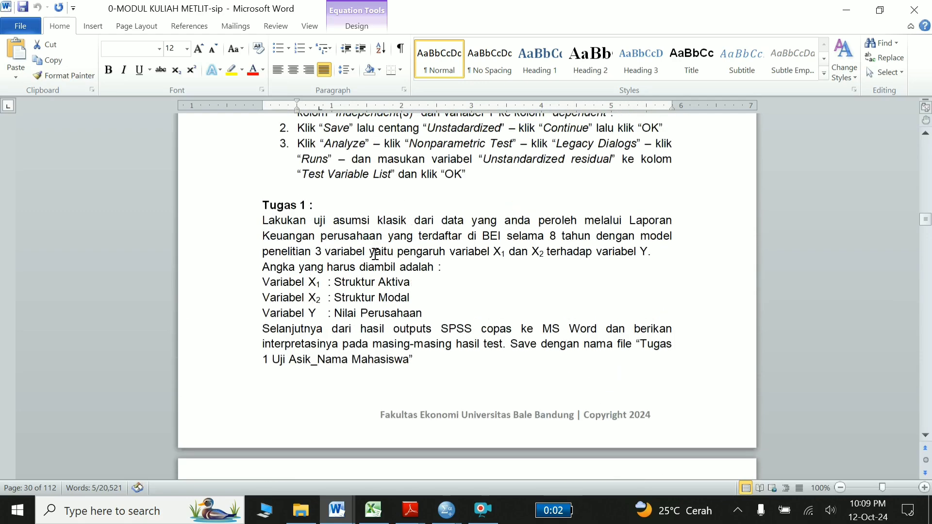
scroll(470, 391, "down", 3)
scroll(468, 394, "down", 3)
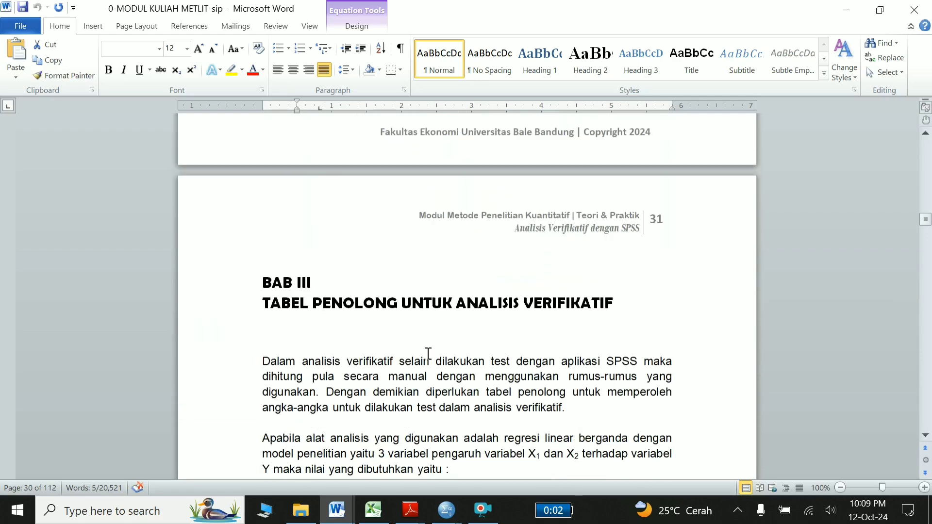
left_click(228, 313)
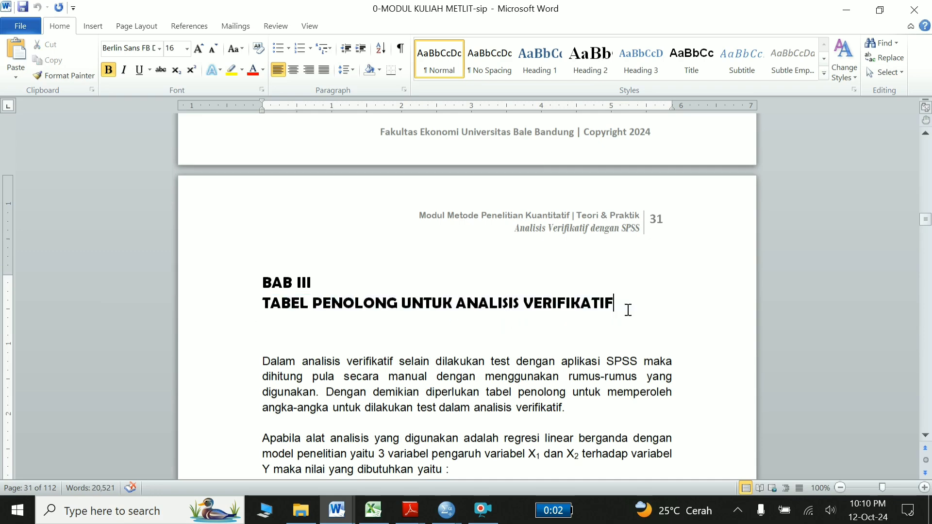
Step: Scroll the METLIT module up past Tugas 1 to its Metode Penelitian Kuantitatif cover page
scroll(627, 310, "up", 2)
scroll(627, 309, "up", 4)
scroll(628, 309, "up", 3)
scroll(628, 309, "up", 1)
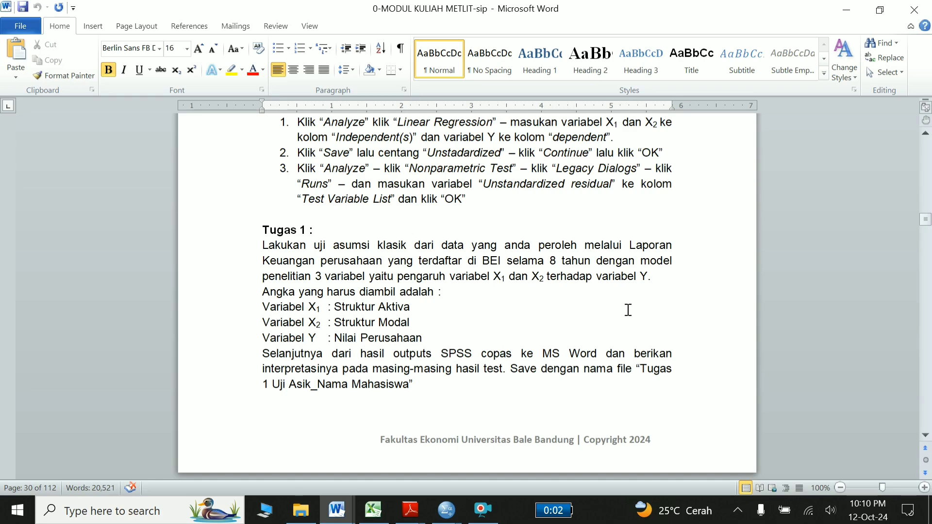
scroll(533, 307, "up", 2)
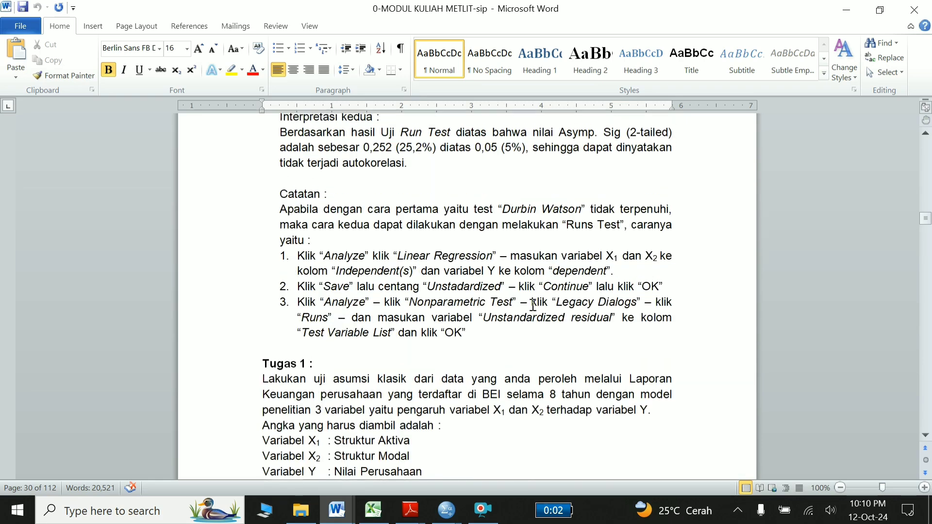
scroll(533, 307, "up", 1)
scroll(533, 305, "down", 1)
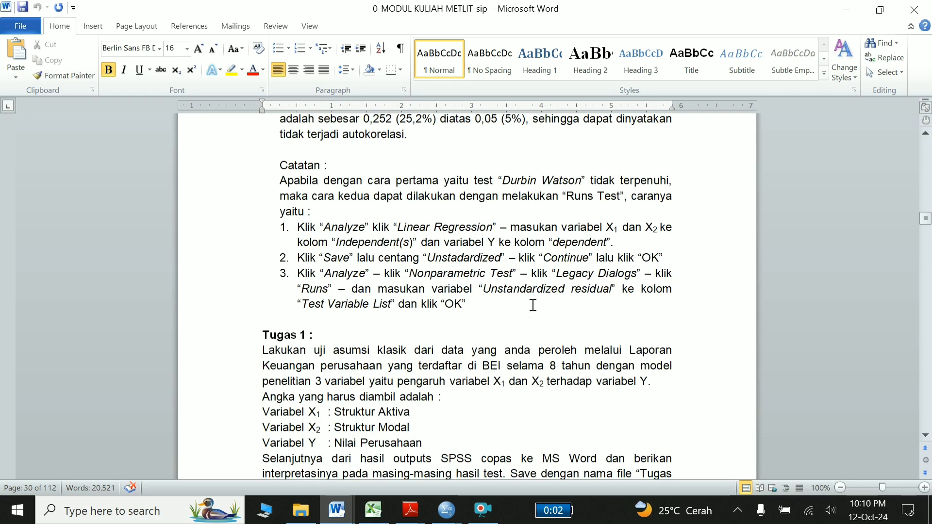
scroll(533, 305, "up", 1)
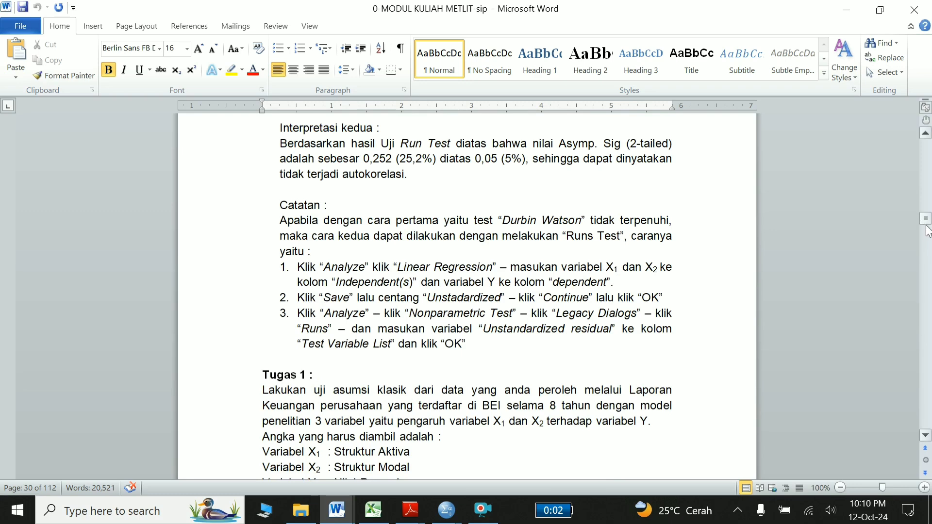
left_click_drag(926, 222, 924, 109)
scroll(759, 173, "down", 1)
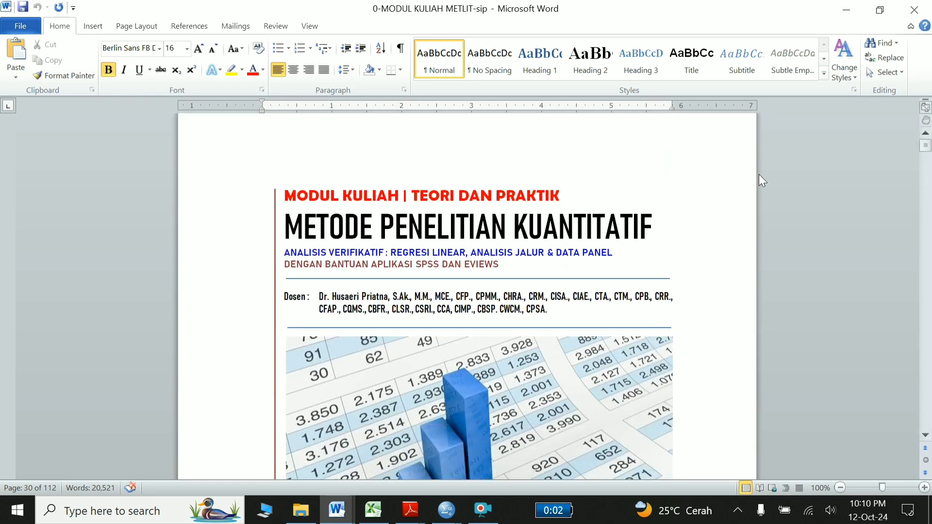